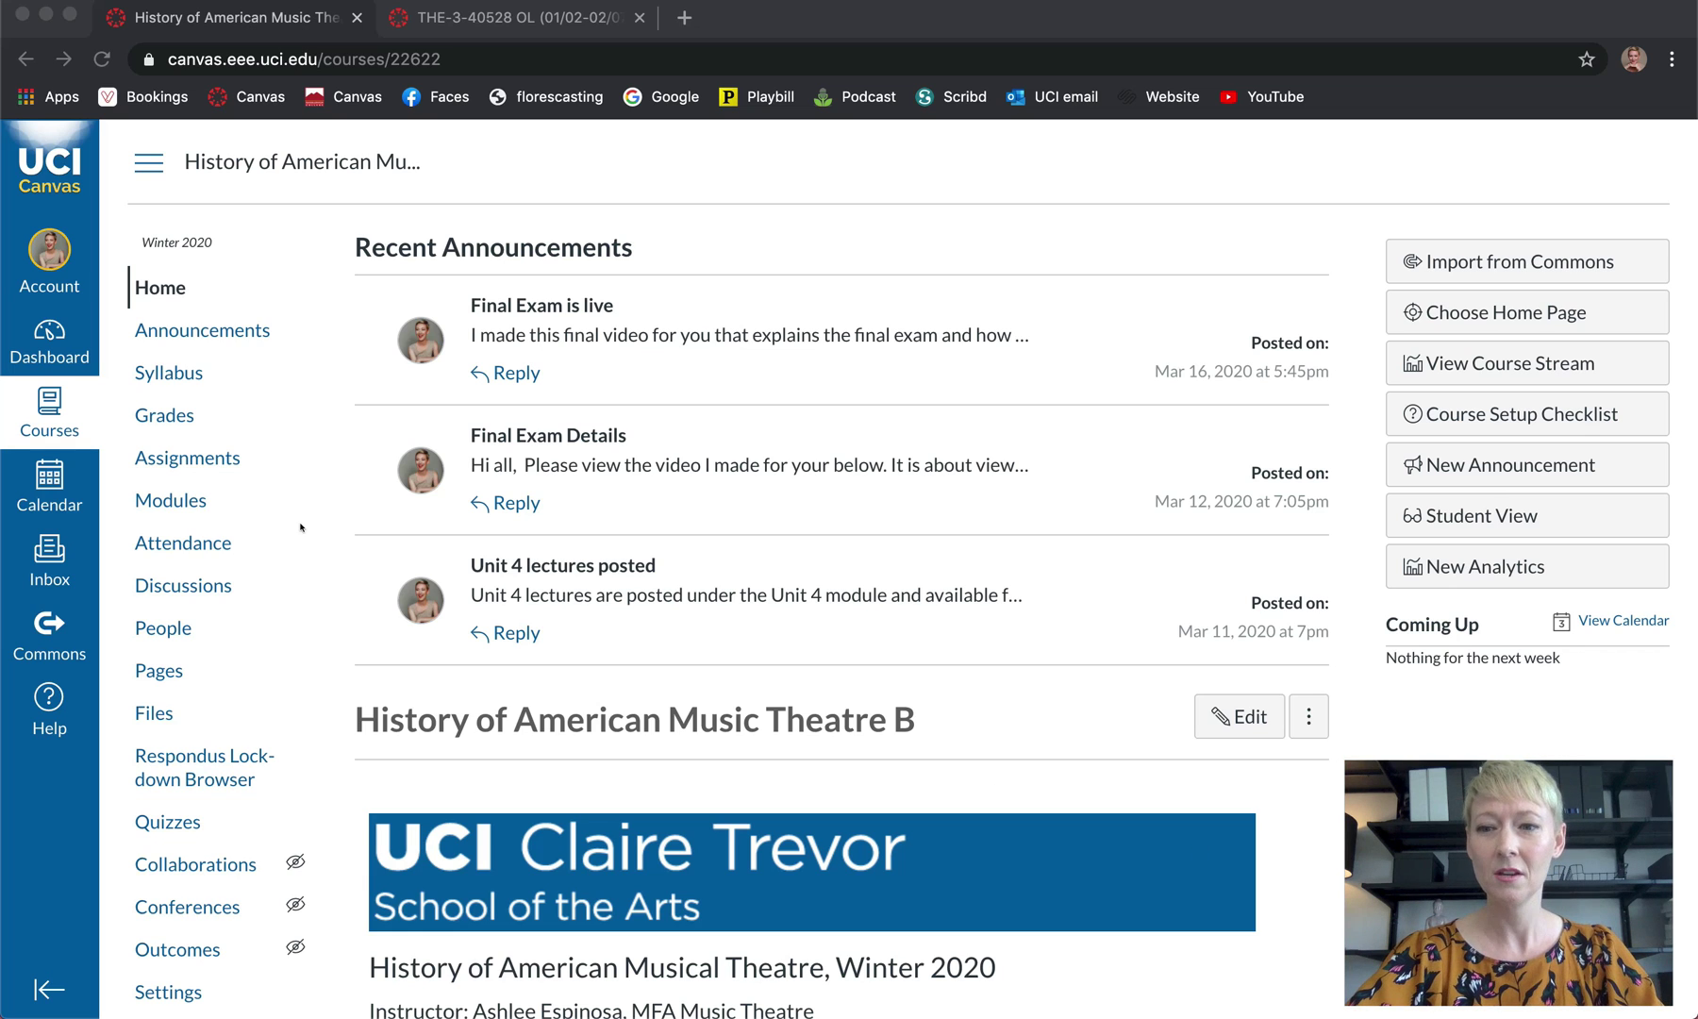
Open the course's Quizzes page, which lists the closed Final Exam and Practice Exam
scroll(205, 668, "down", 2)
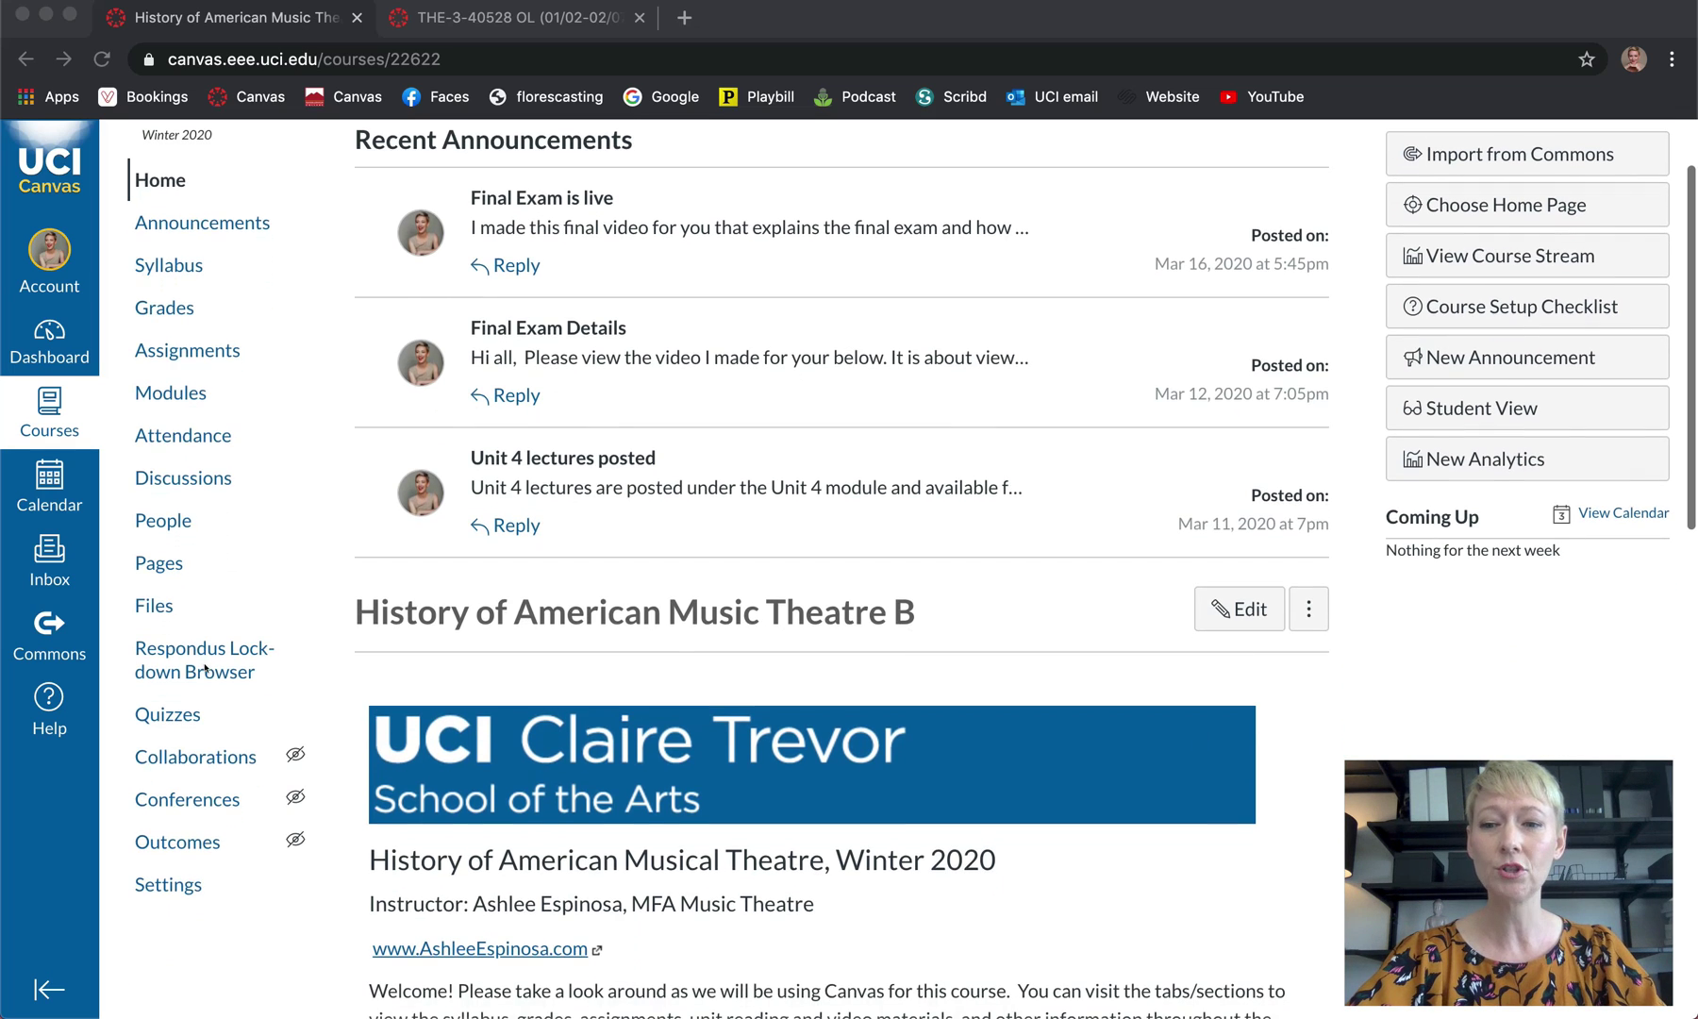
left_click(181, 716)
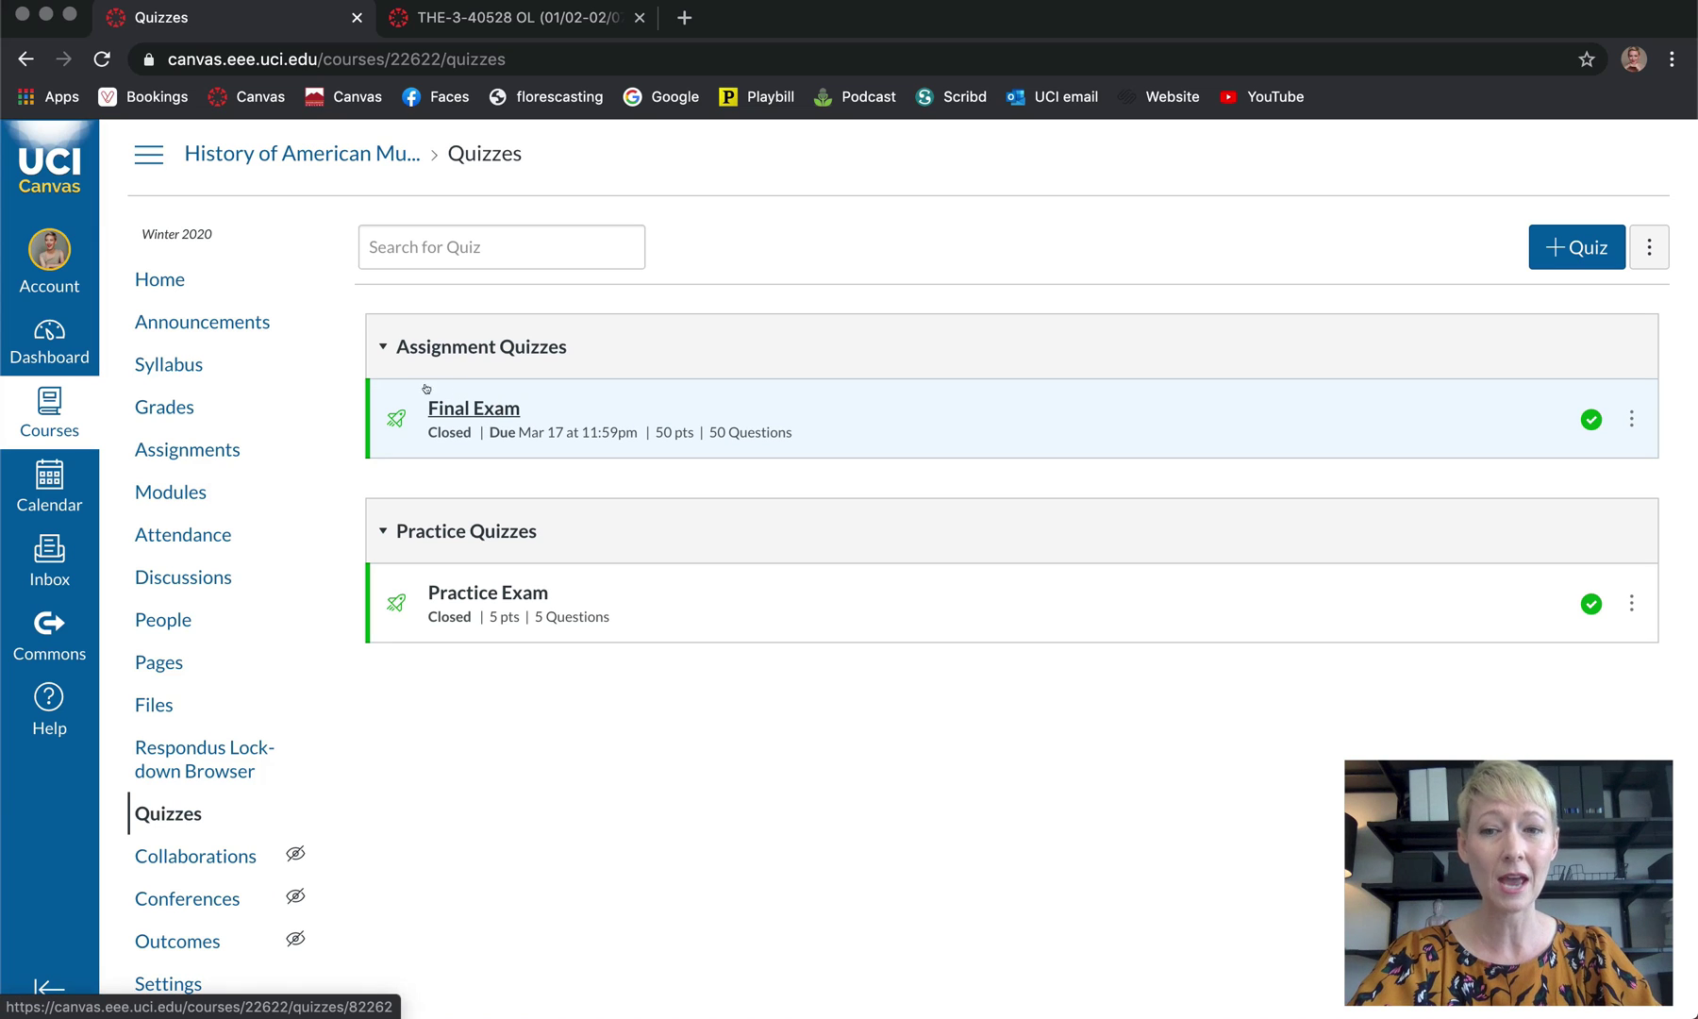
Review the Final Exam's 30-minute limit and two attempts, then start its student preview
left_click(478, 409)
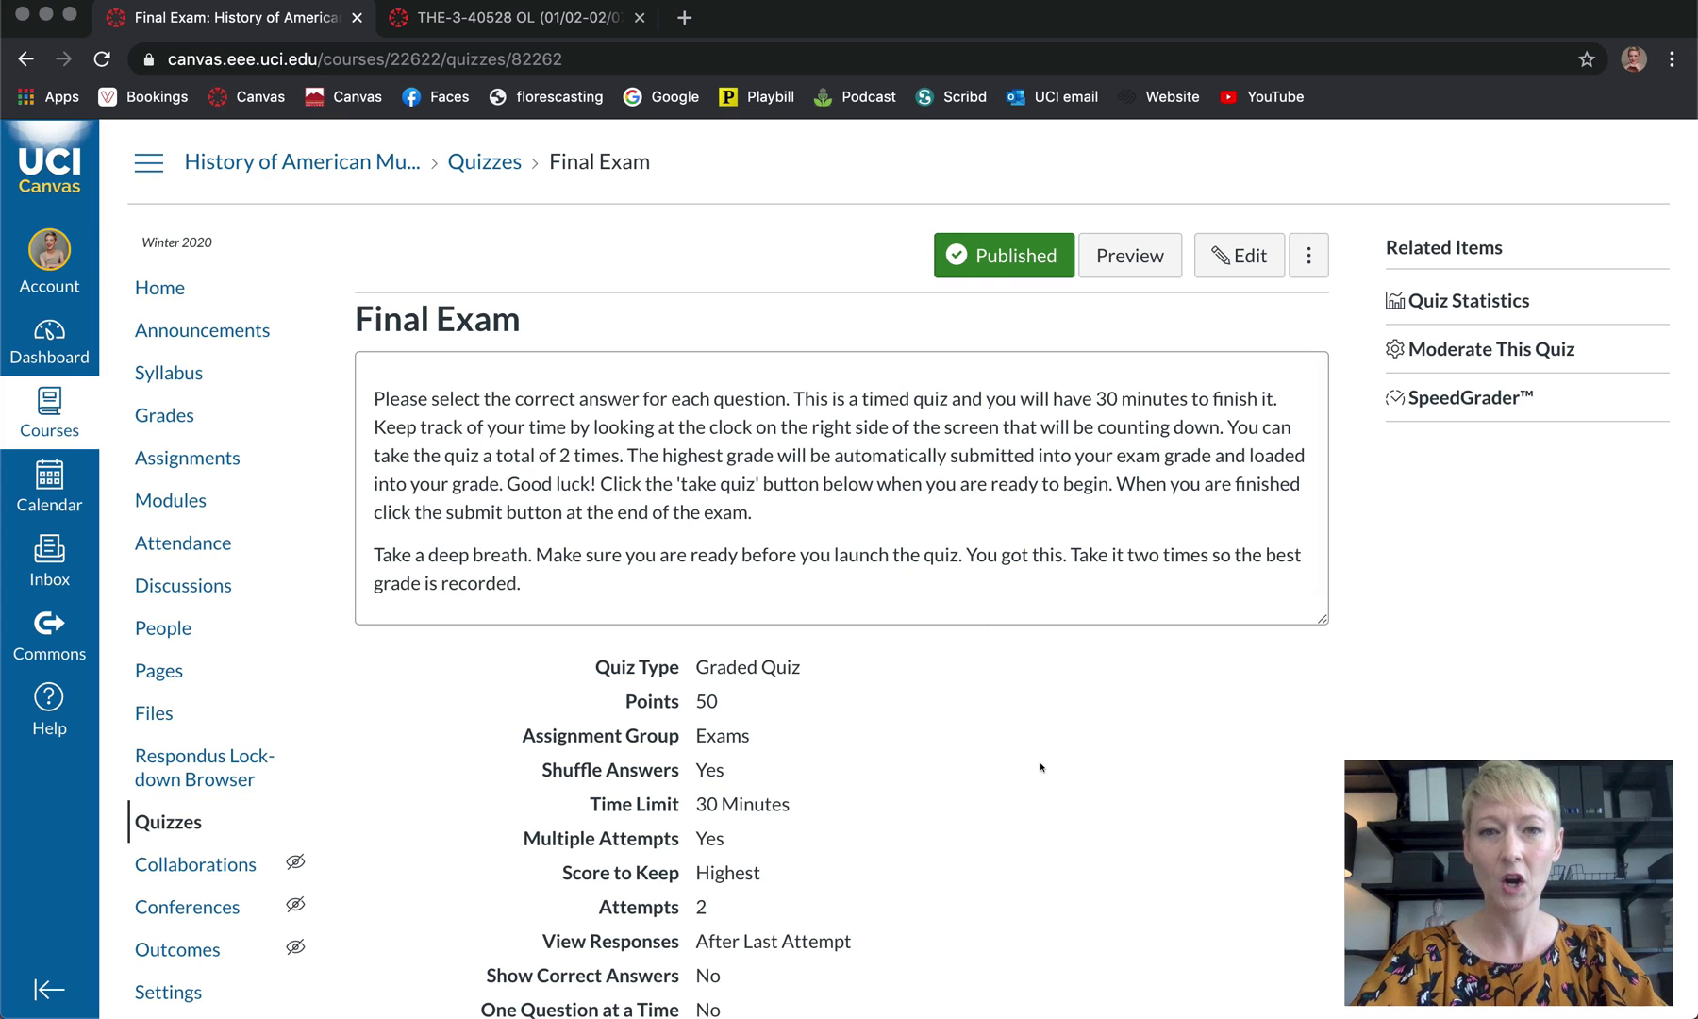
scroll(1038, 769, "down", 3)
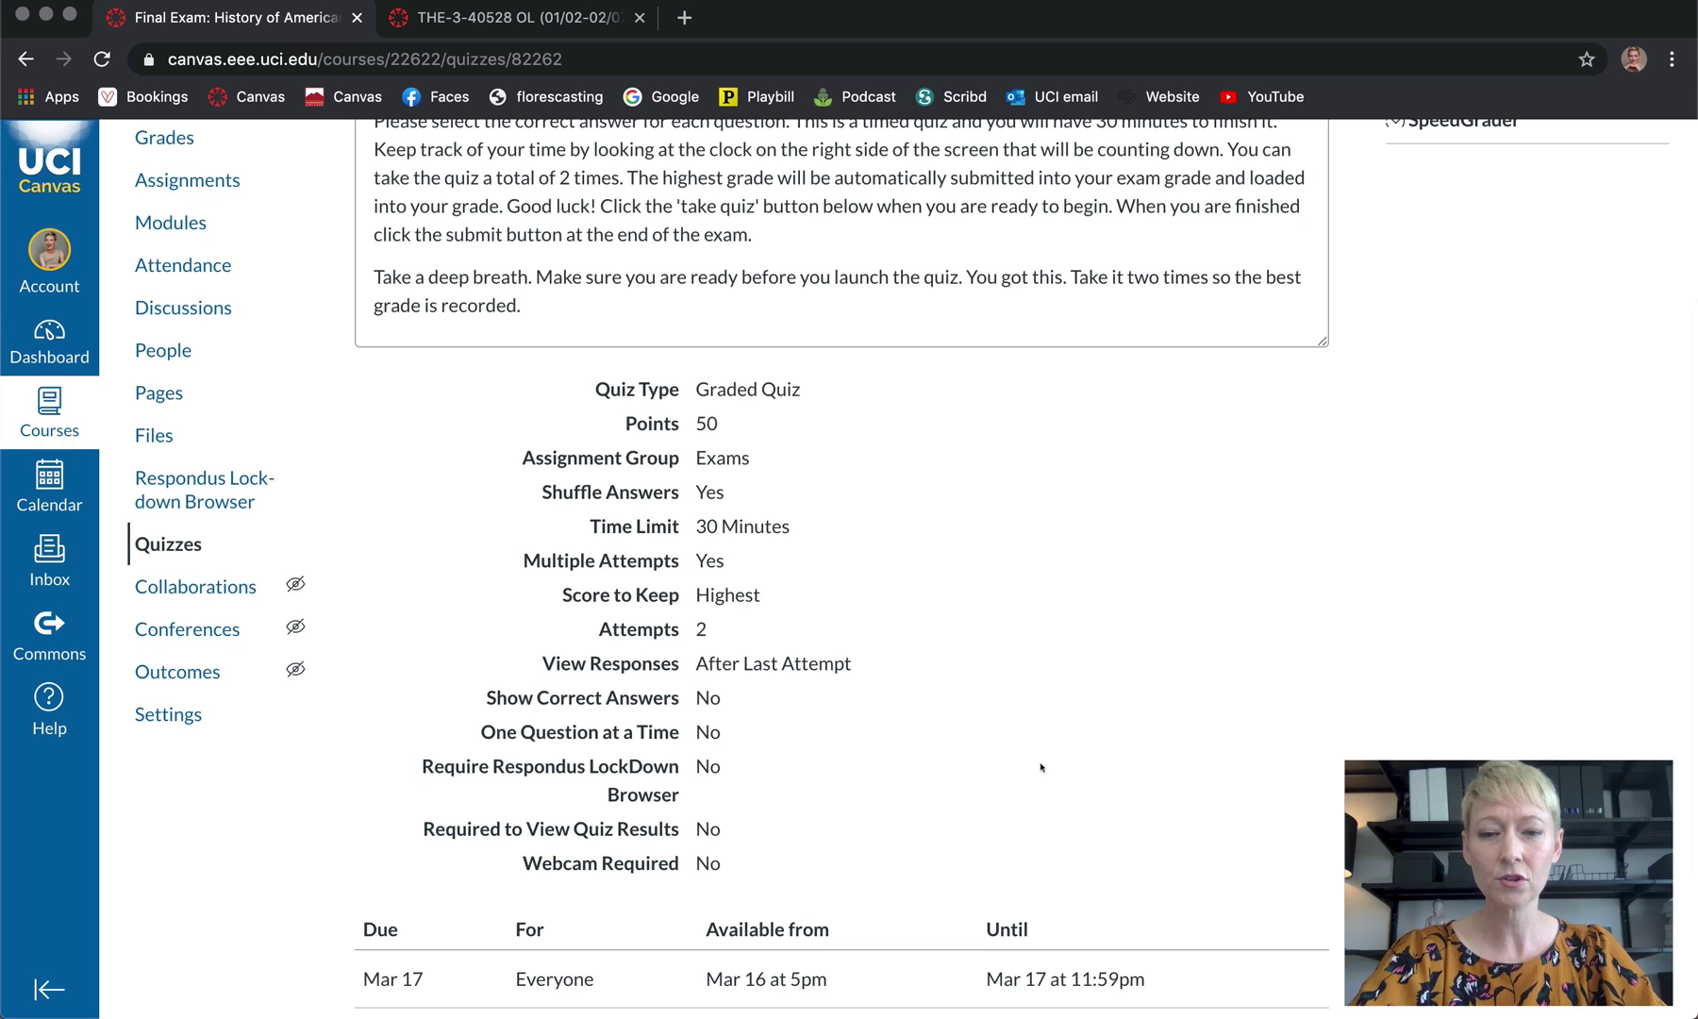
scroll(1041, 767, "down", 2)
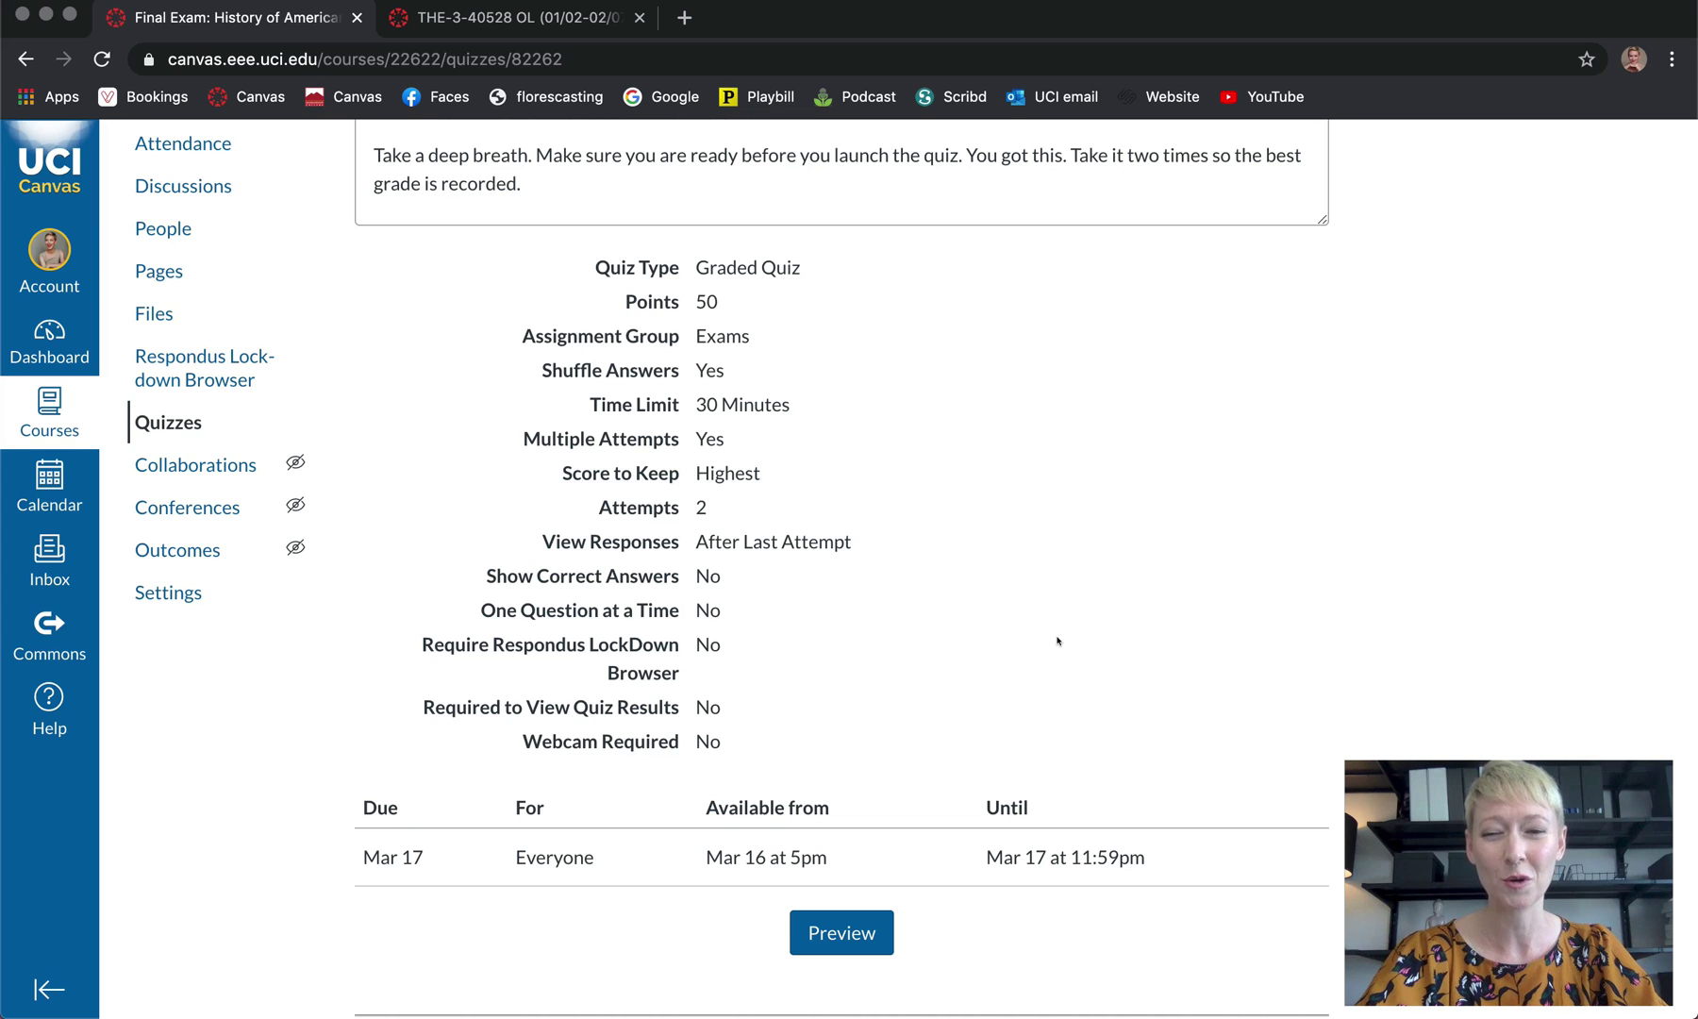
scroll(1058, 641, "down", 2)
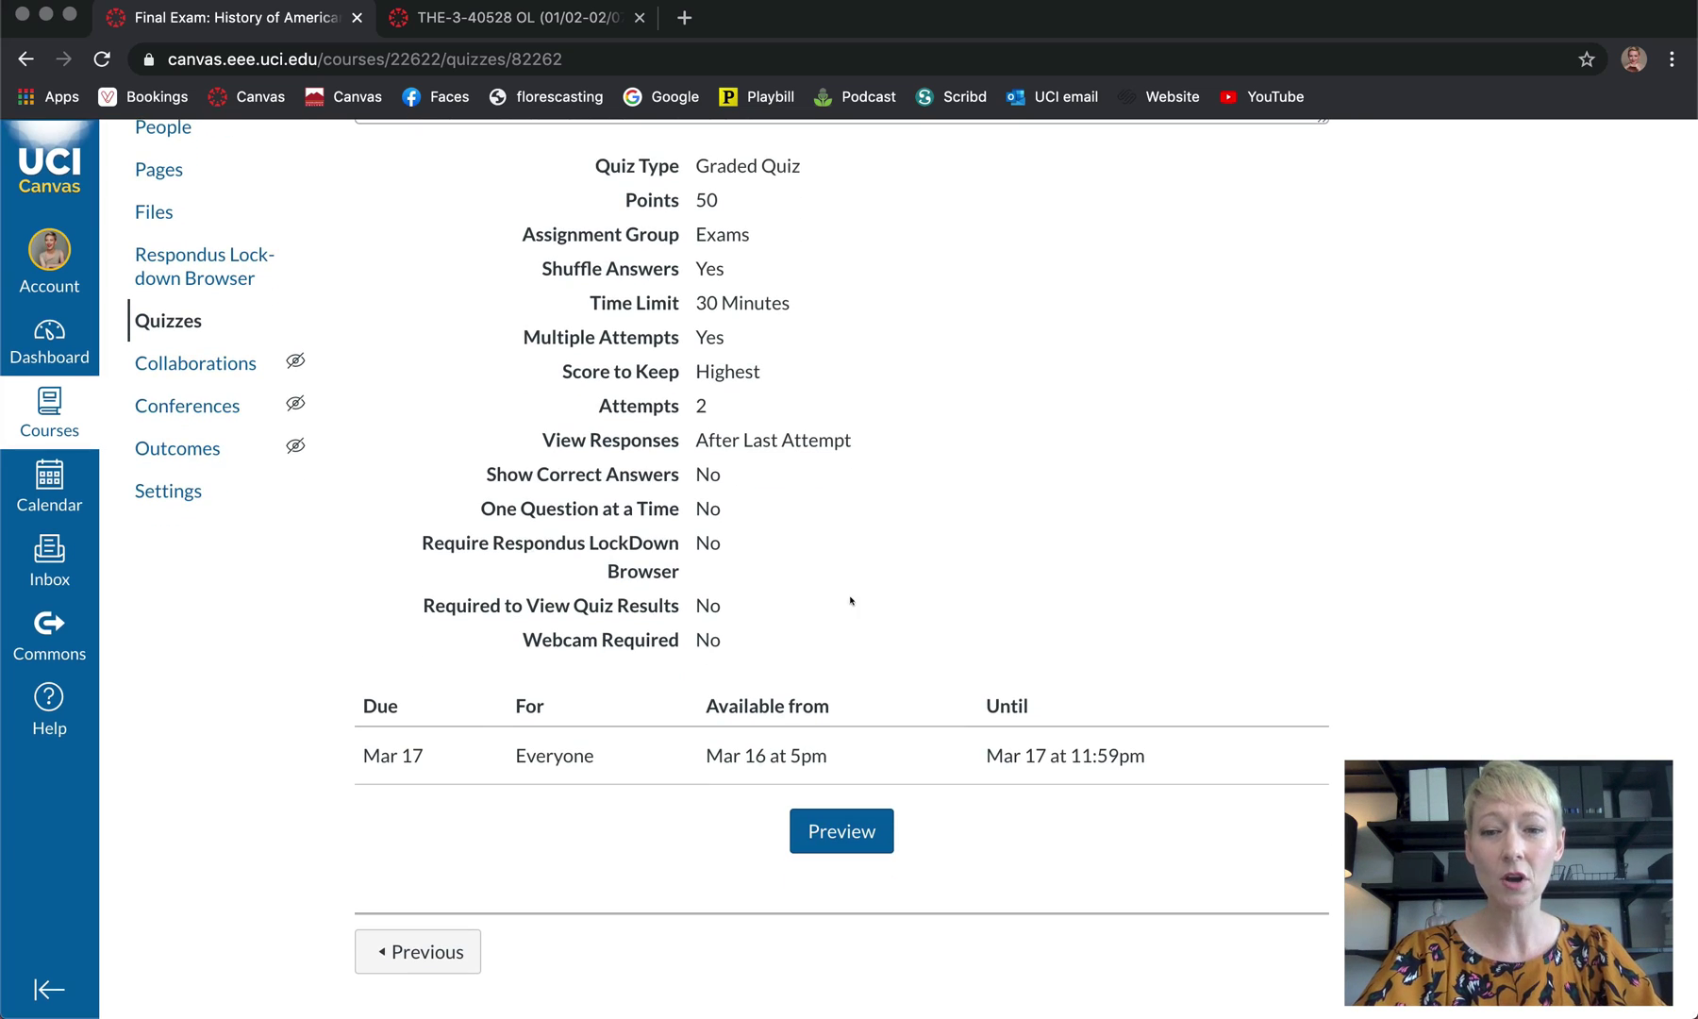
left_click(830, 832)
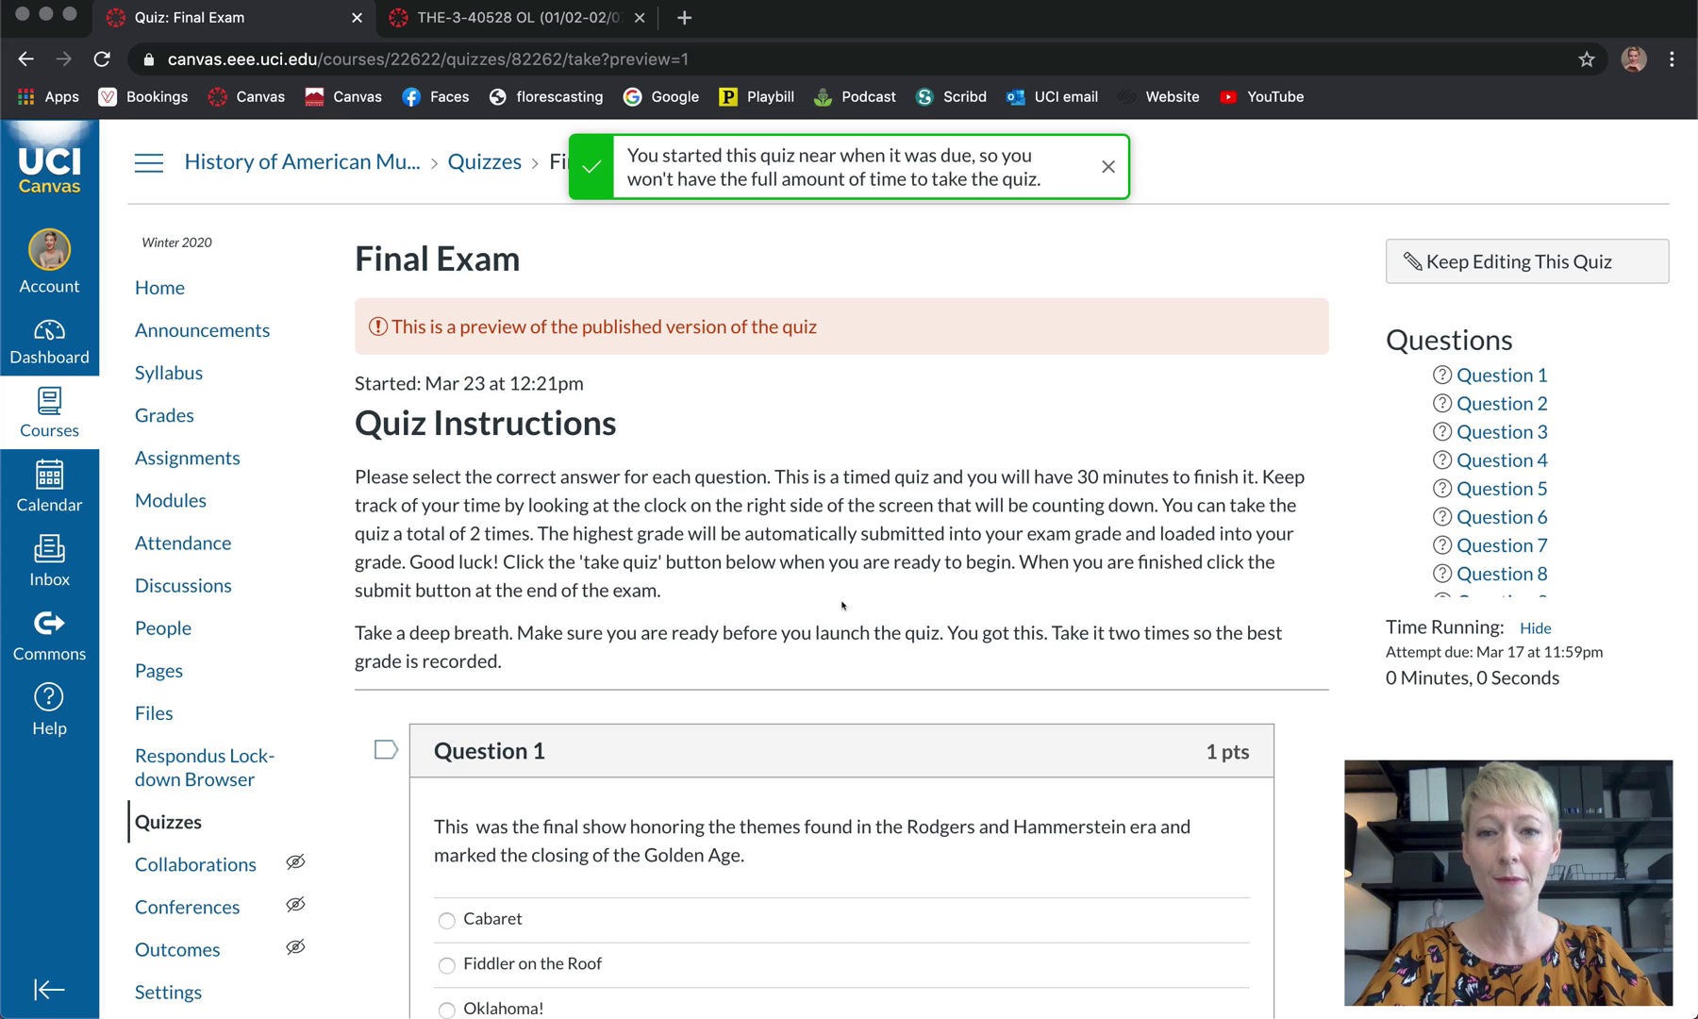
Dismiss the due-date notice and look through the Final Exam preview questions
scroll(843, 604, "down", 2)
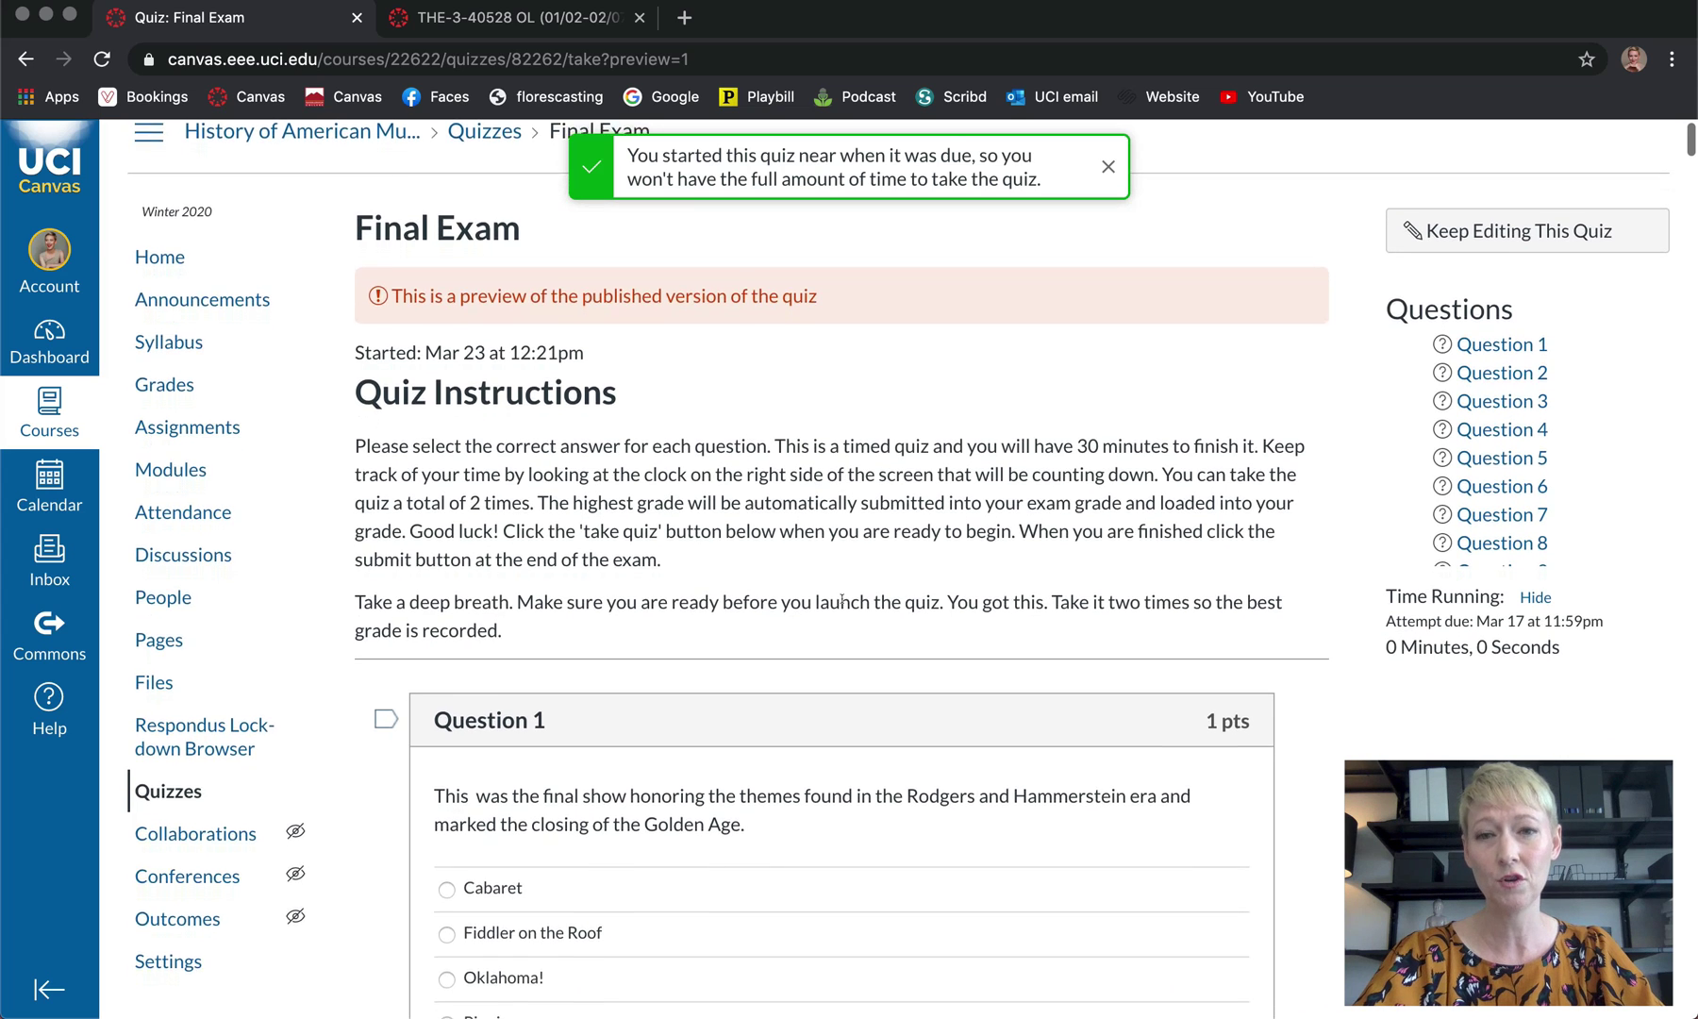
scroll(843, 605, "up", 1)
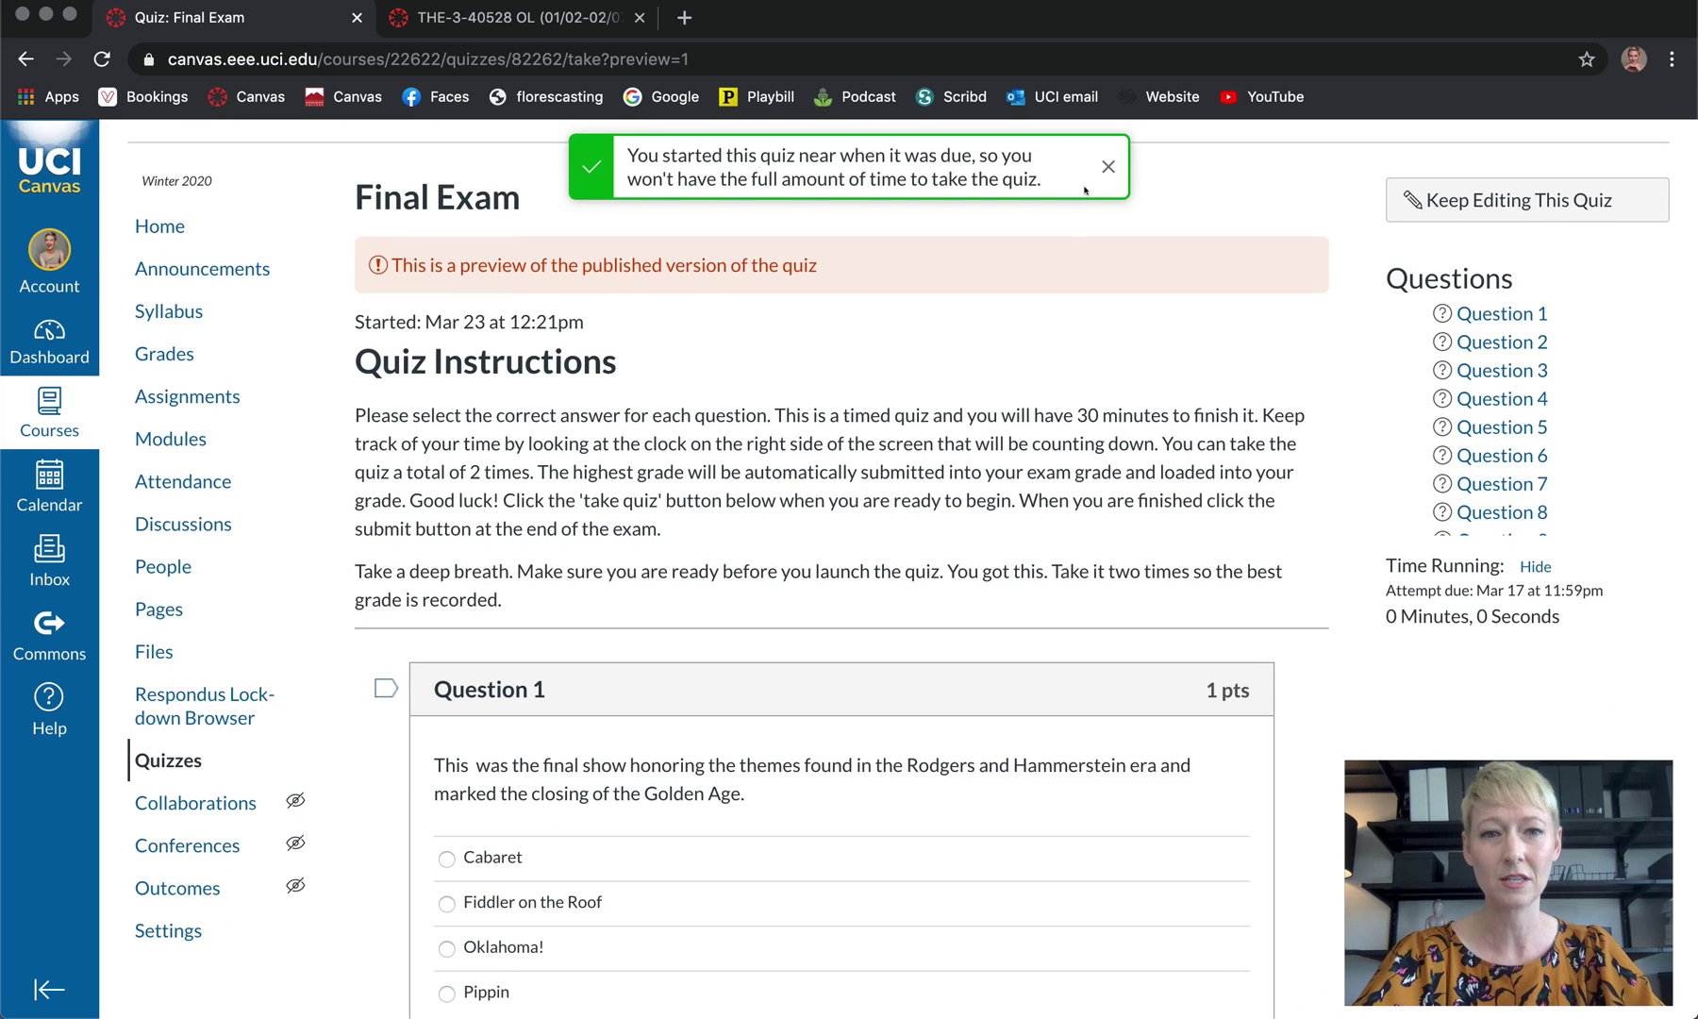
left_click(1100, 167)
scroll(1018, 486, "down", 6)
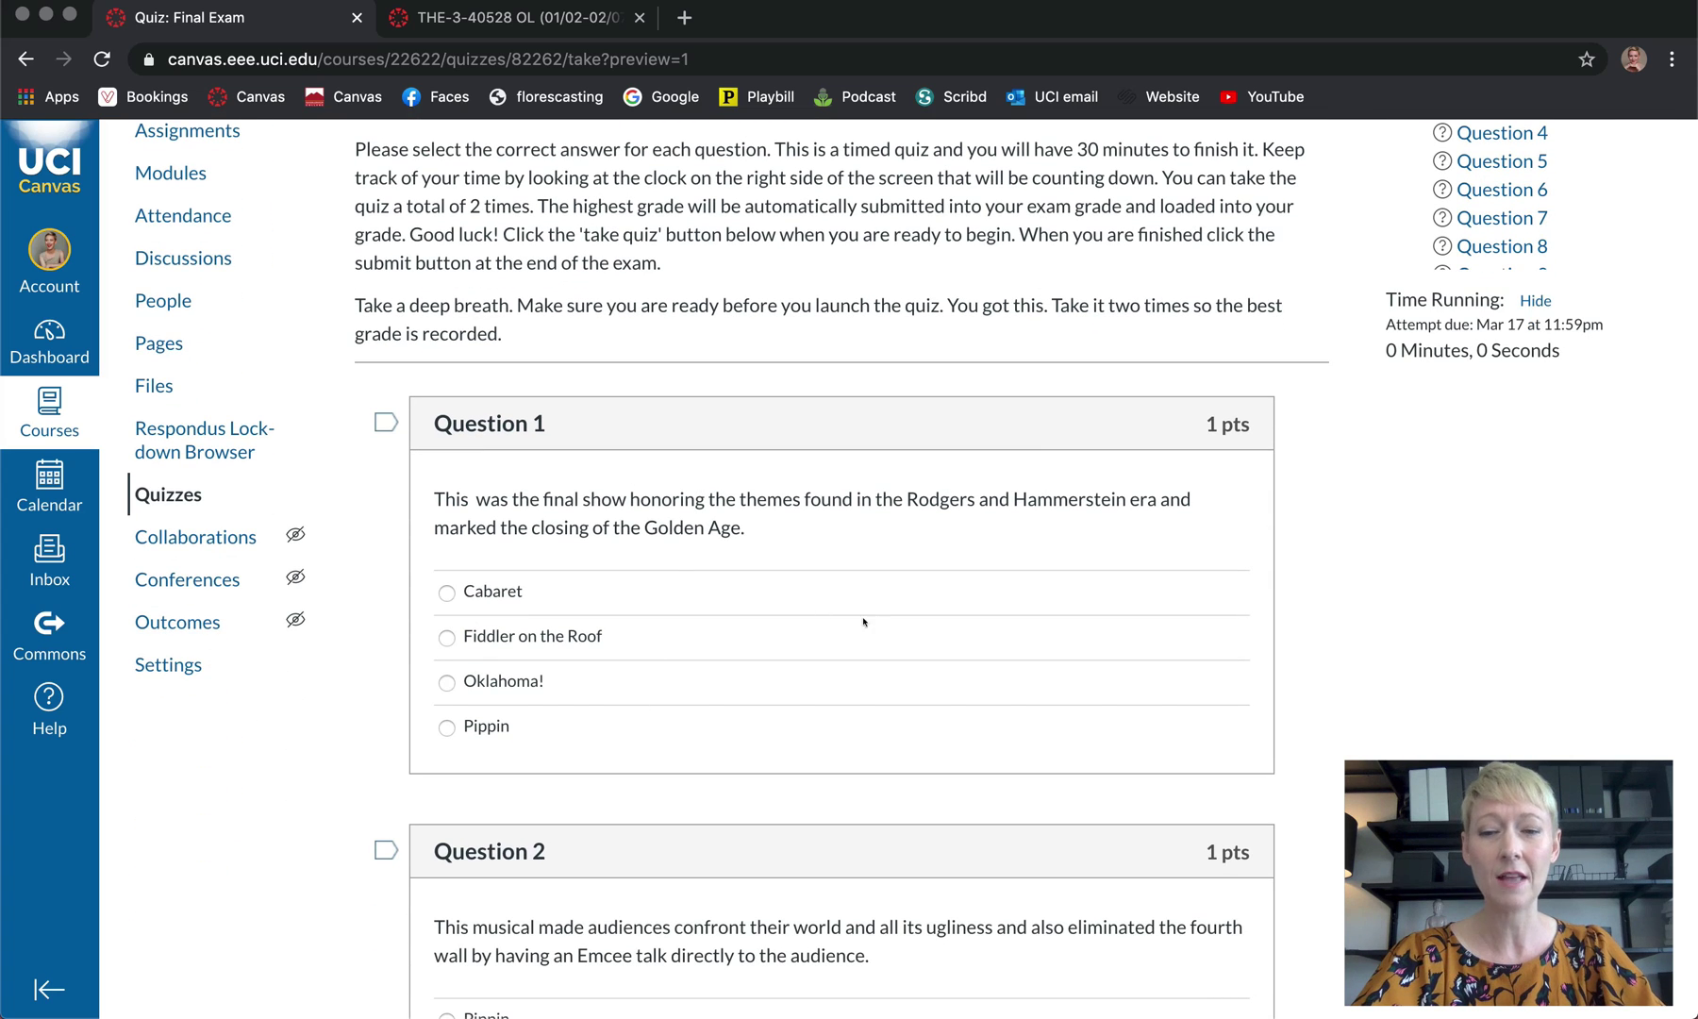
scroll(878, 624, "down", 5)
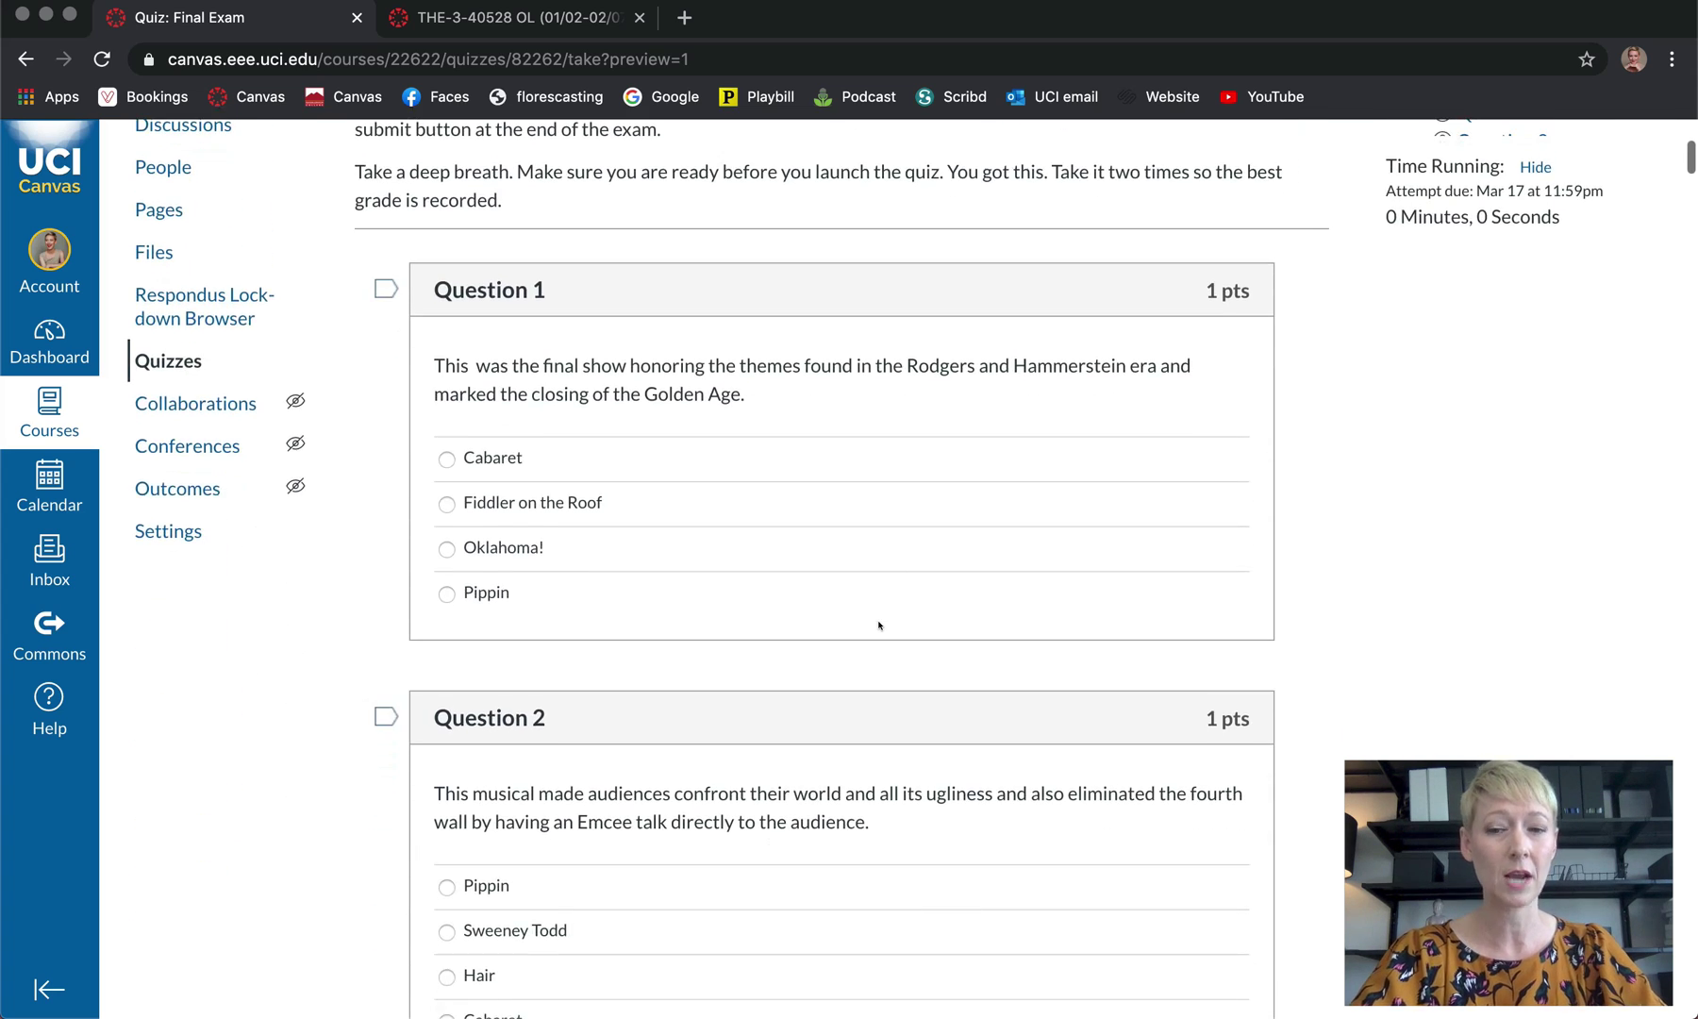
scroll(879, 625, "down", 20)
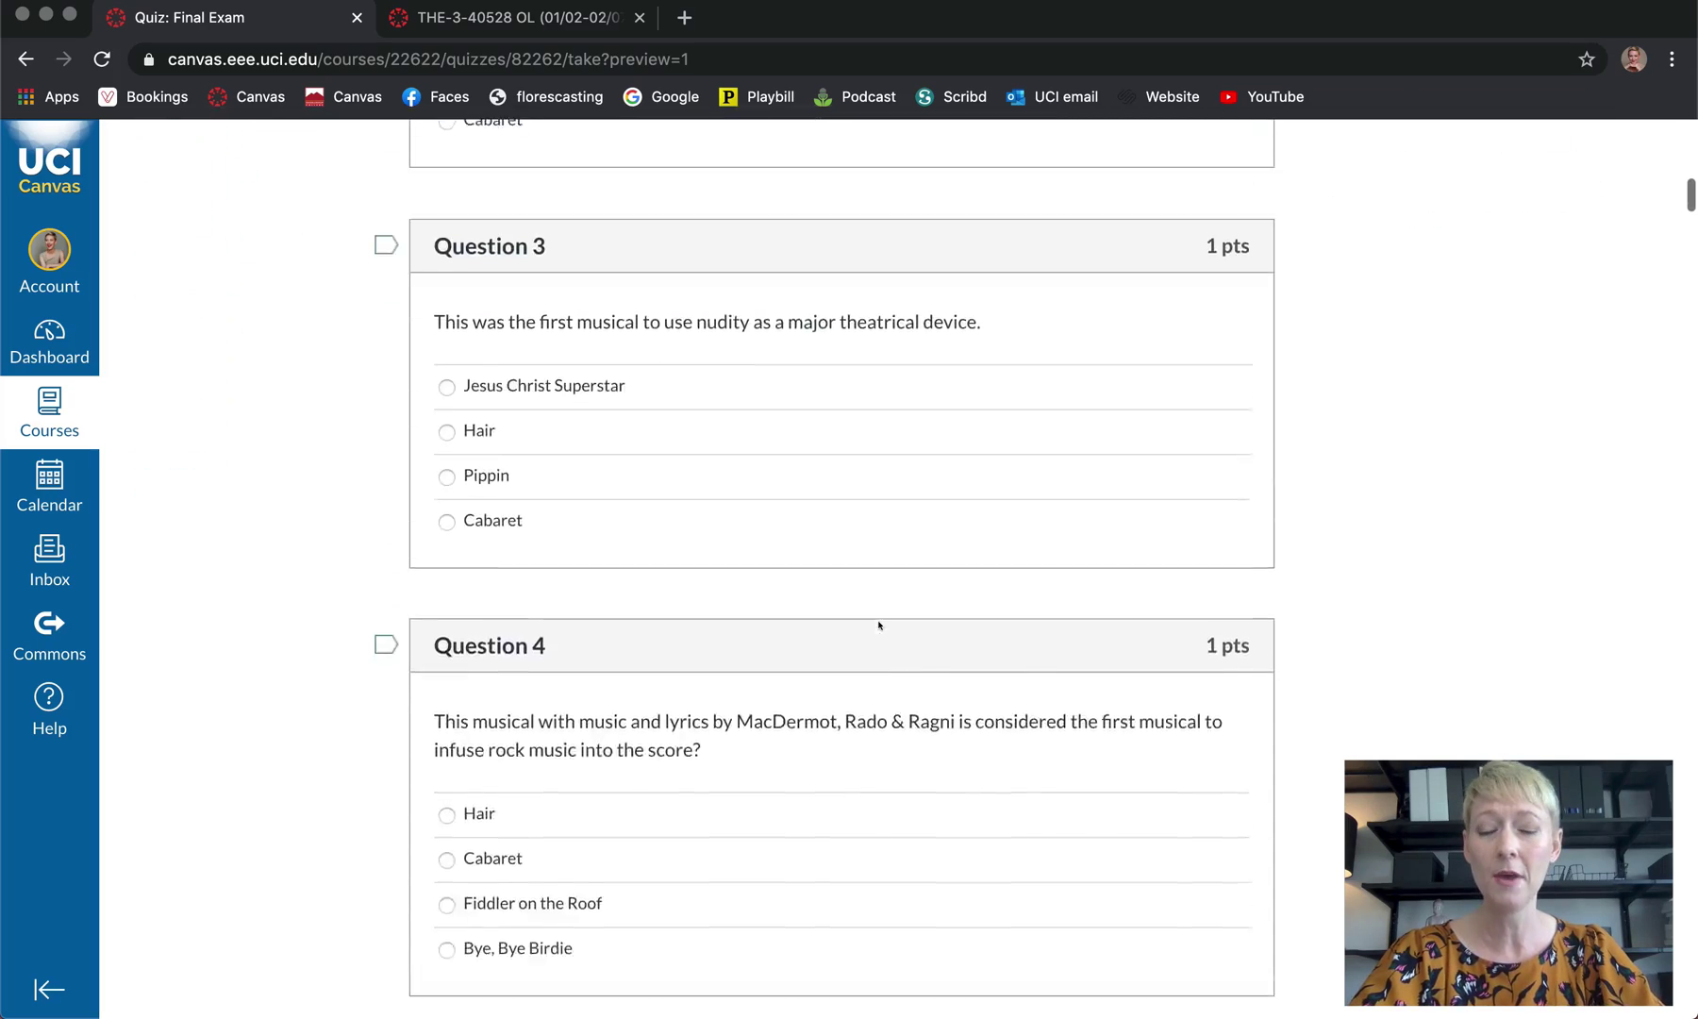
scroll(878, 625, "up", 20)
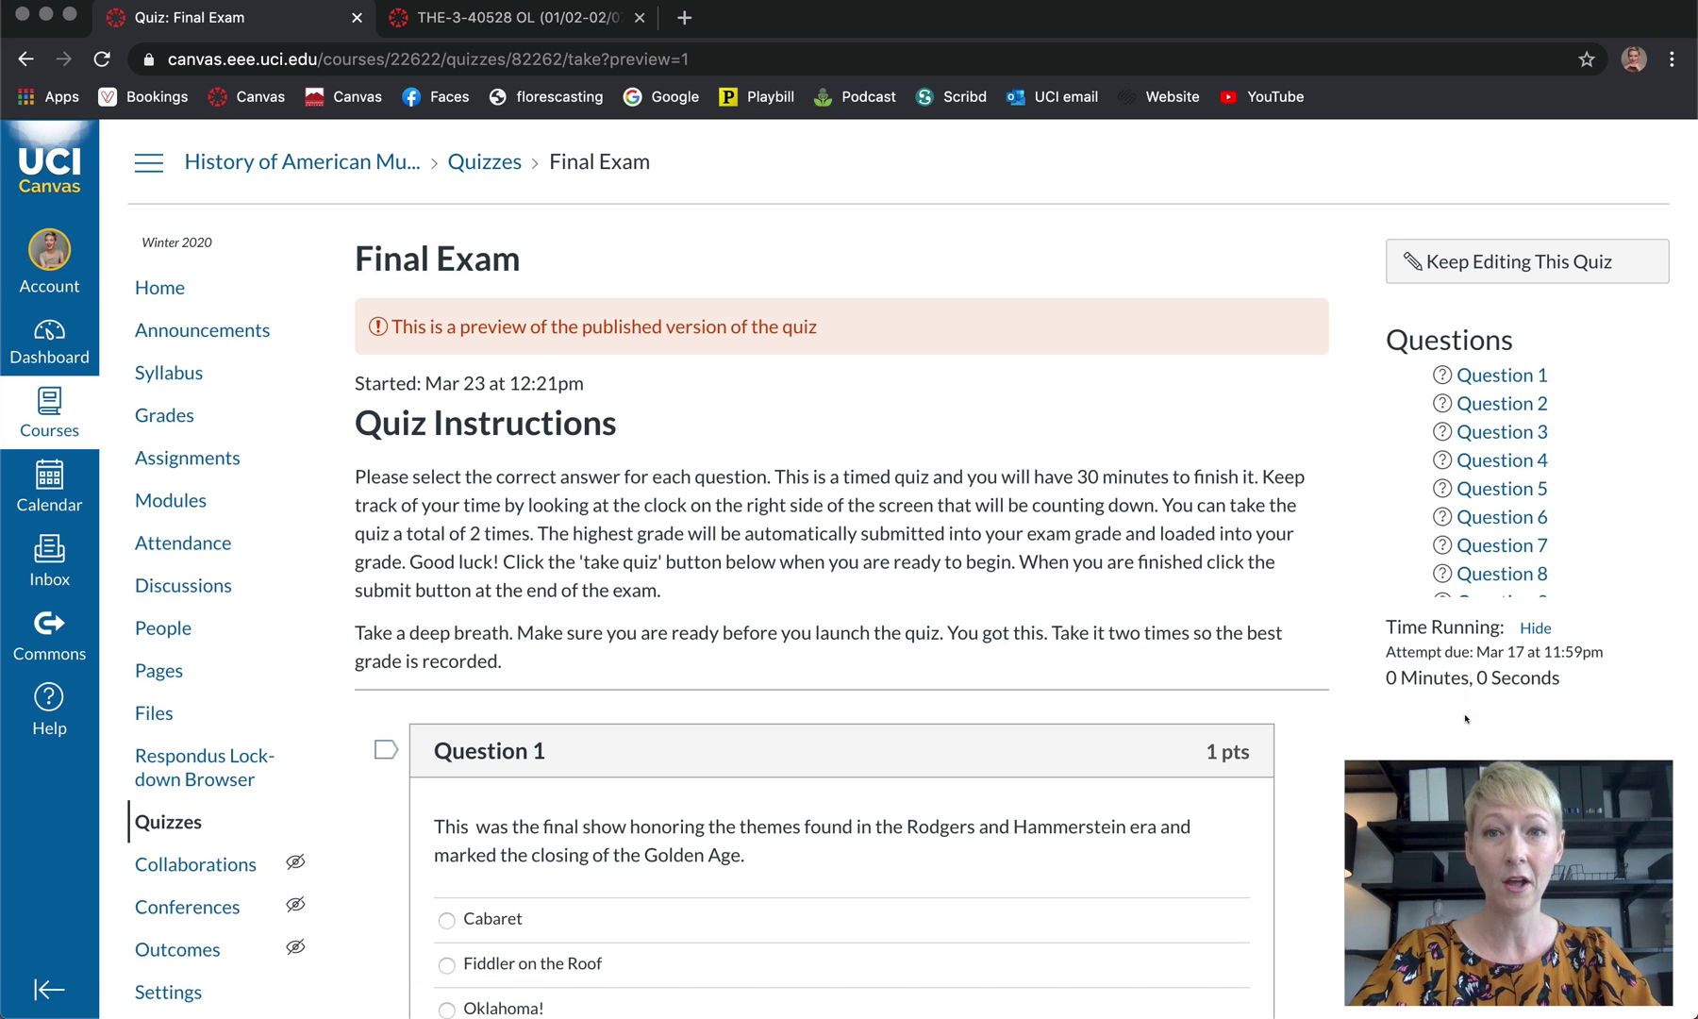
Finish reviewing the preview and switch to the Intro to the Theater course home page
scroll(982, 821, "down", 20)
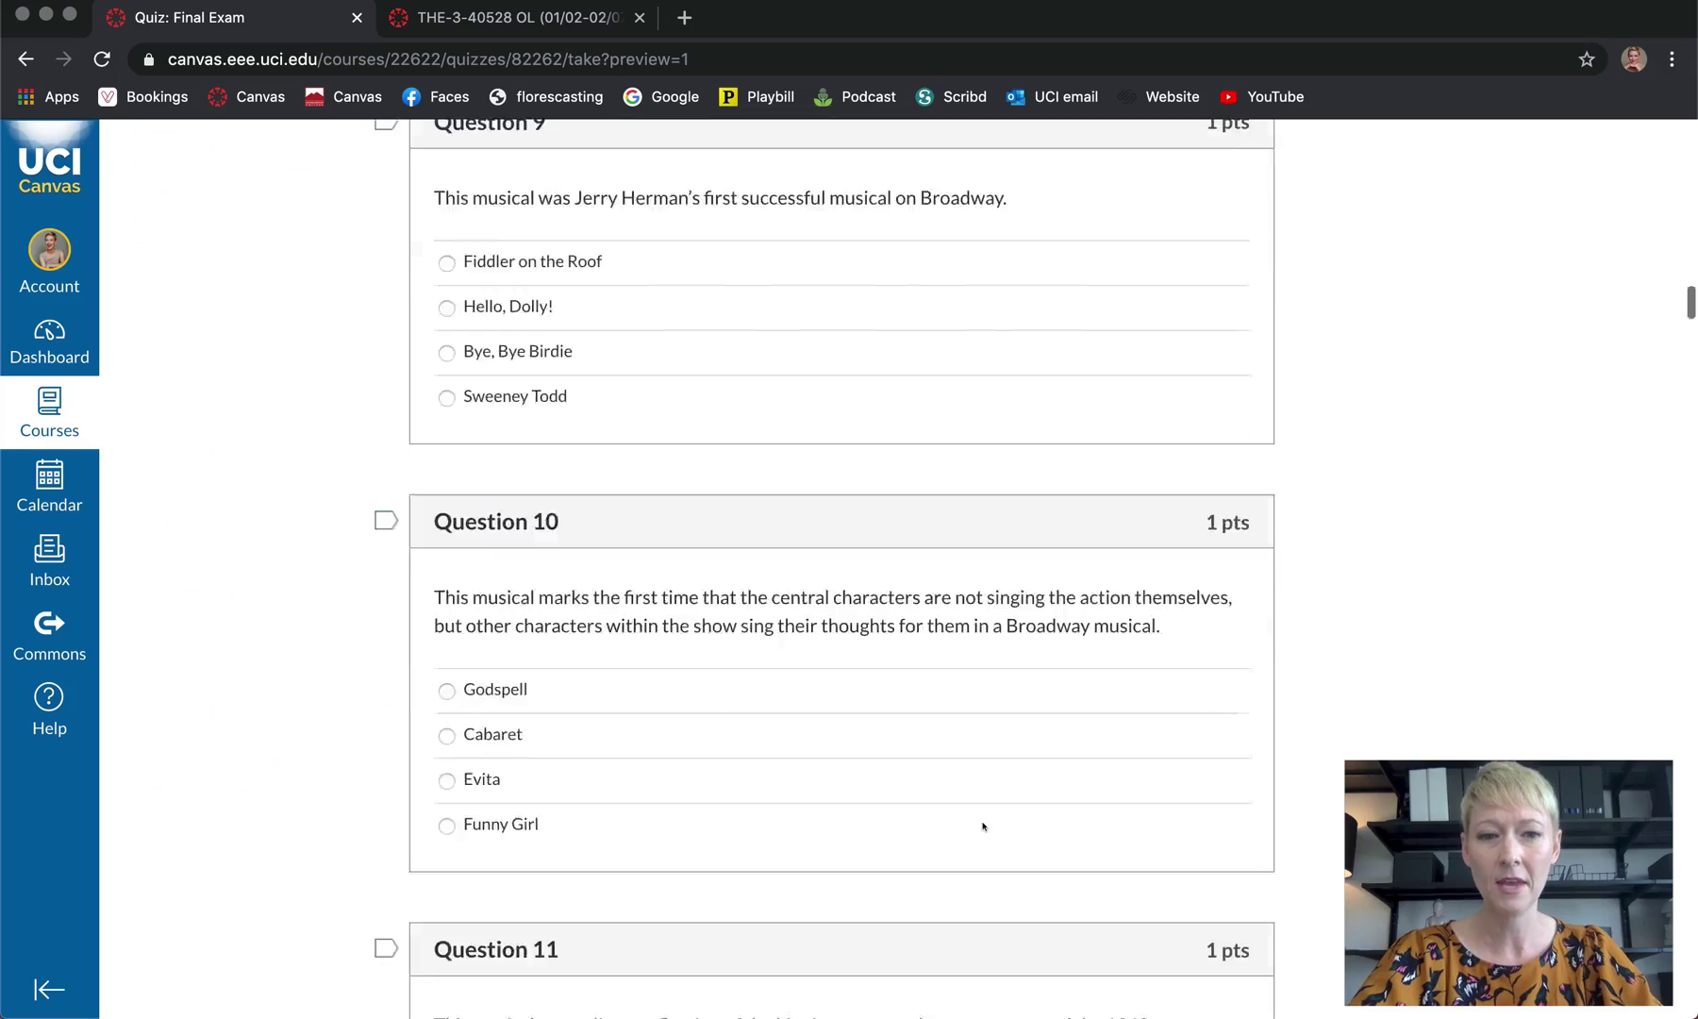
scroll(982, 827, "down", 20)
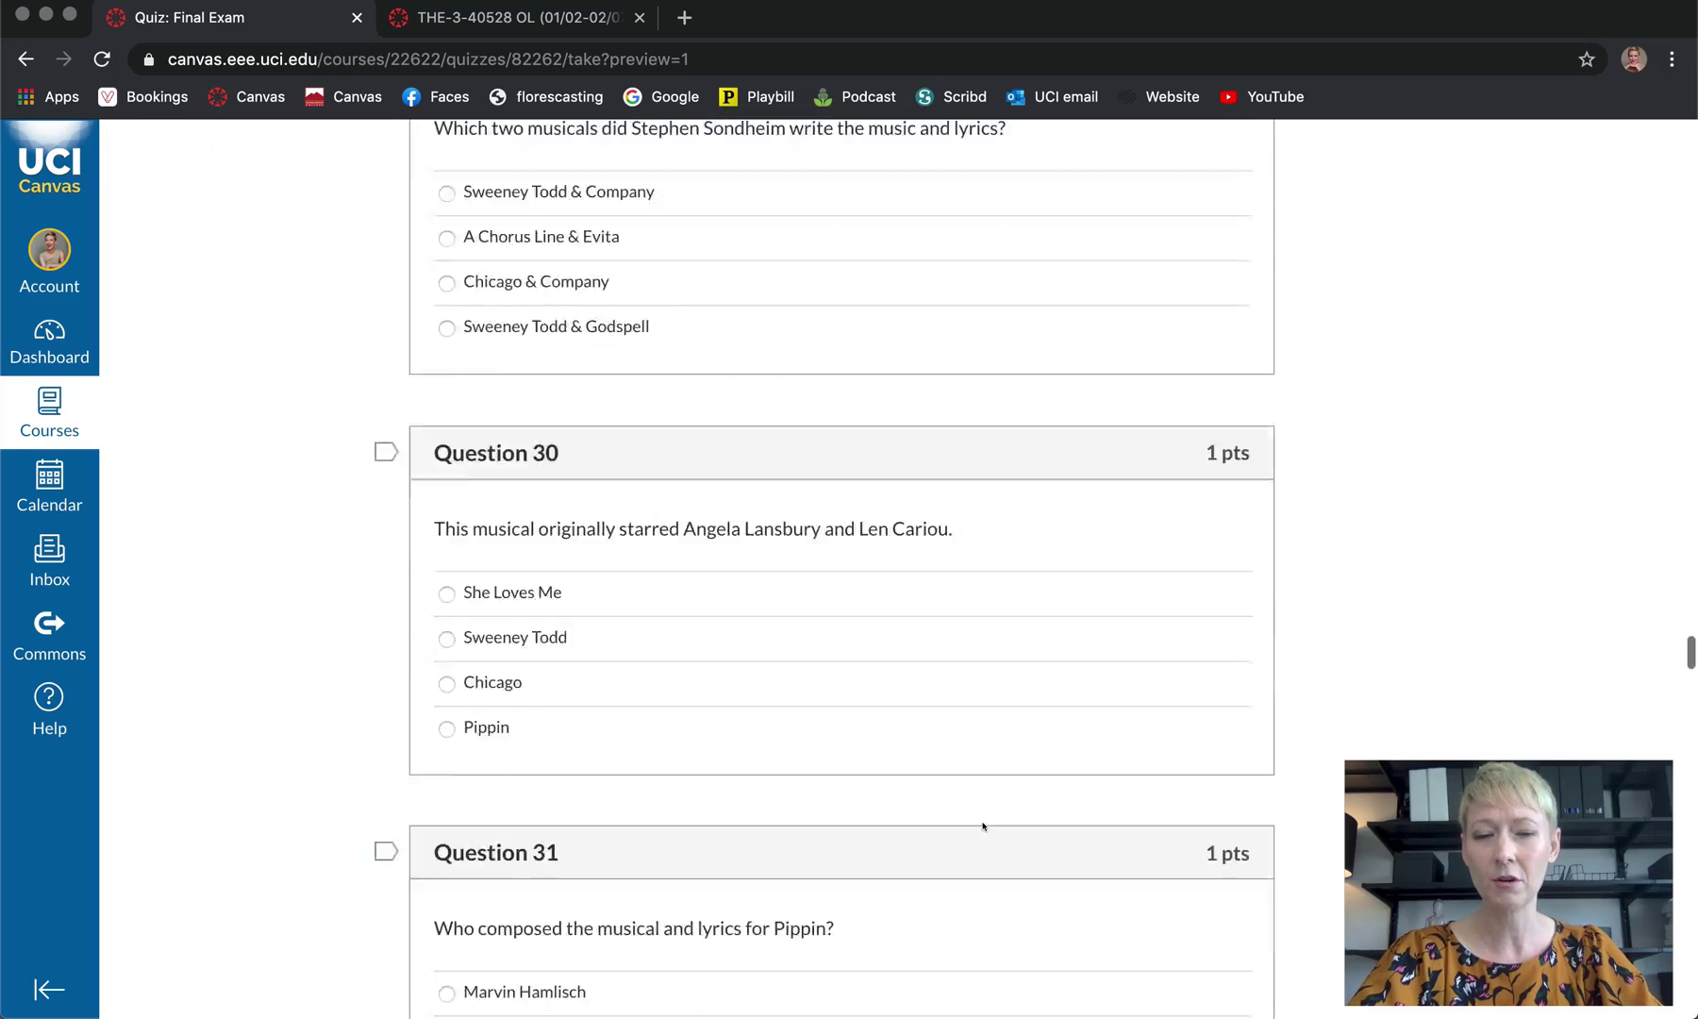
scroll(983, 826, "down", 20)
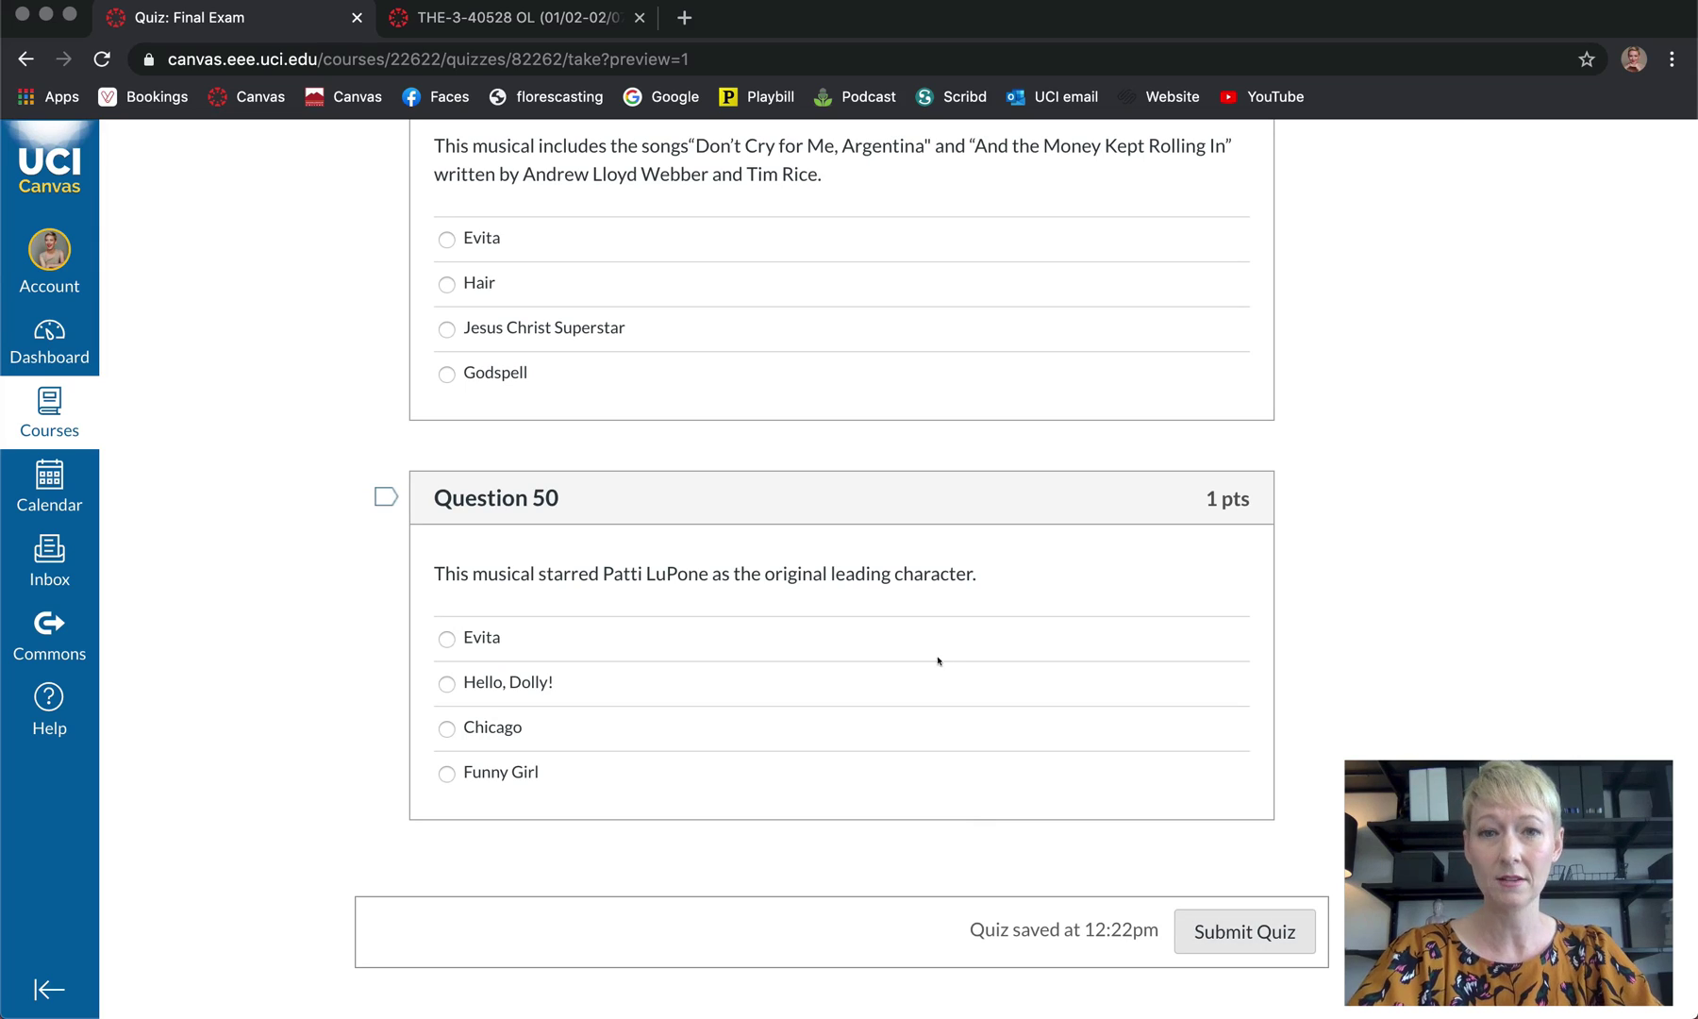
scroll(939, 660, "up", 20)
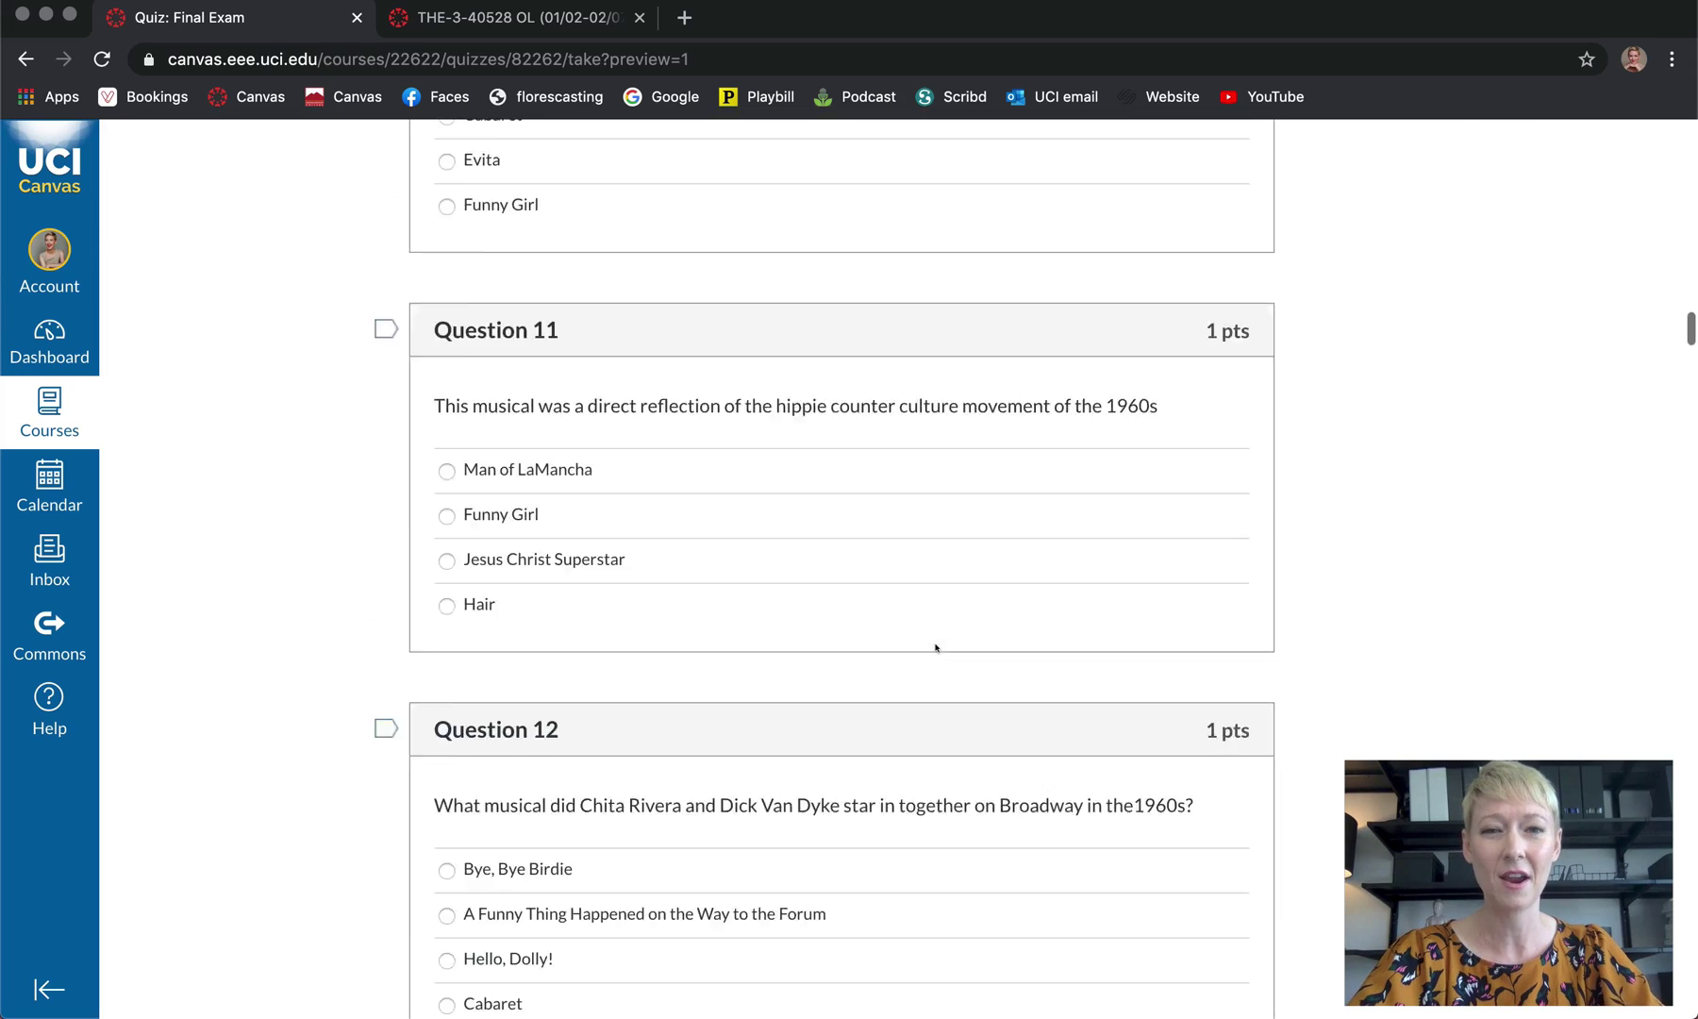
scroll(936, 647, "up", 20)
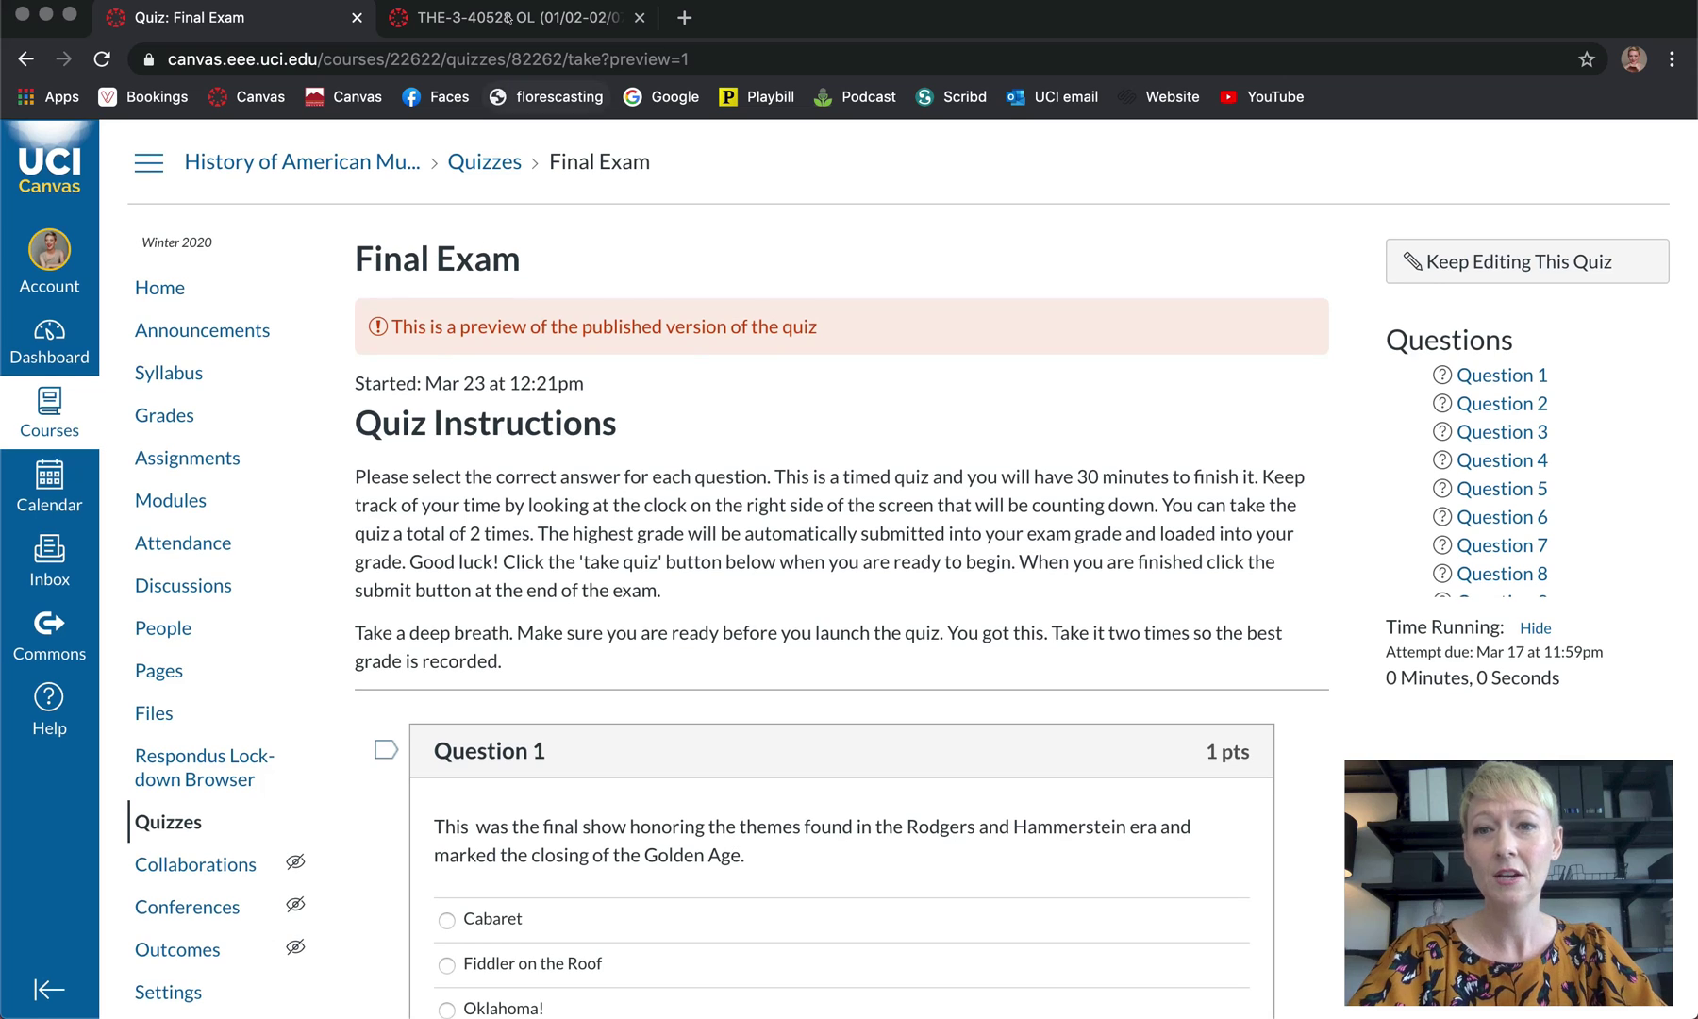
left_click(509, 16)
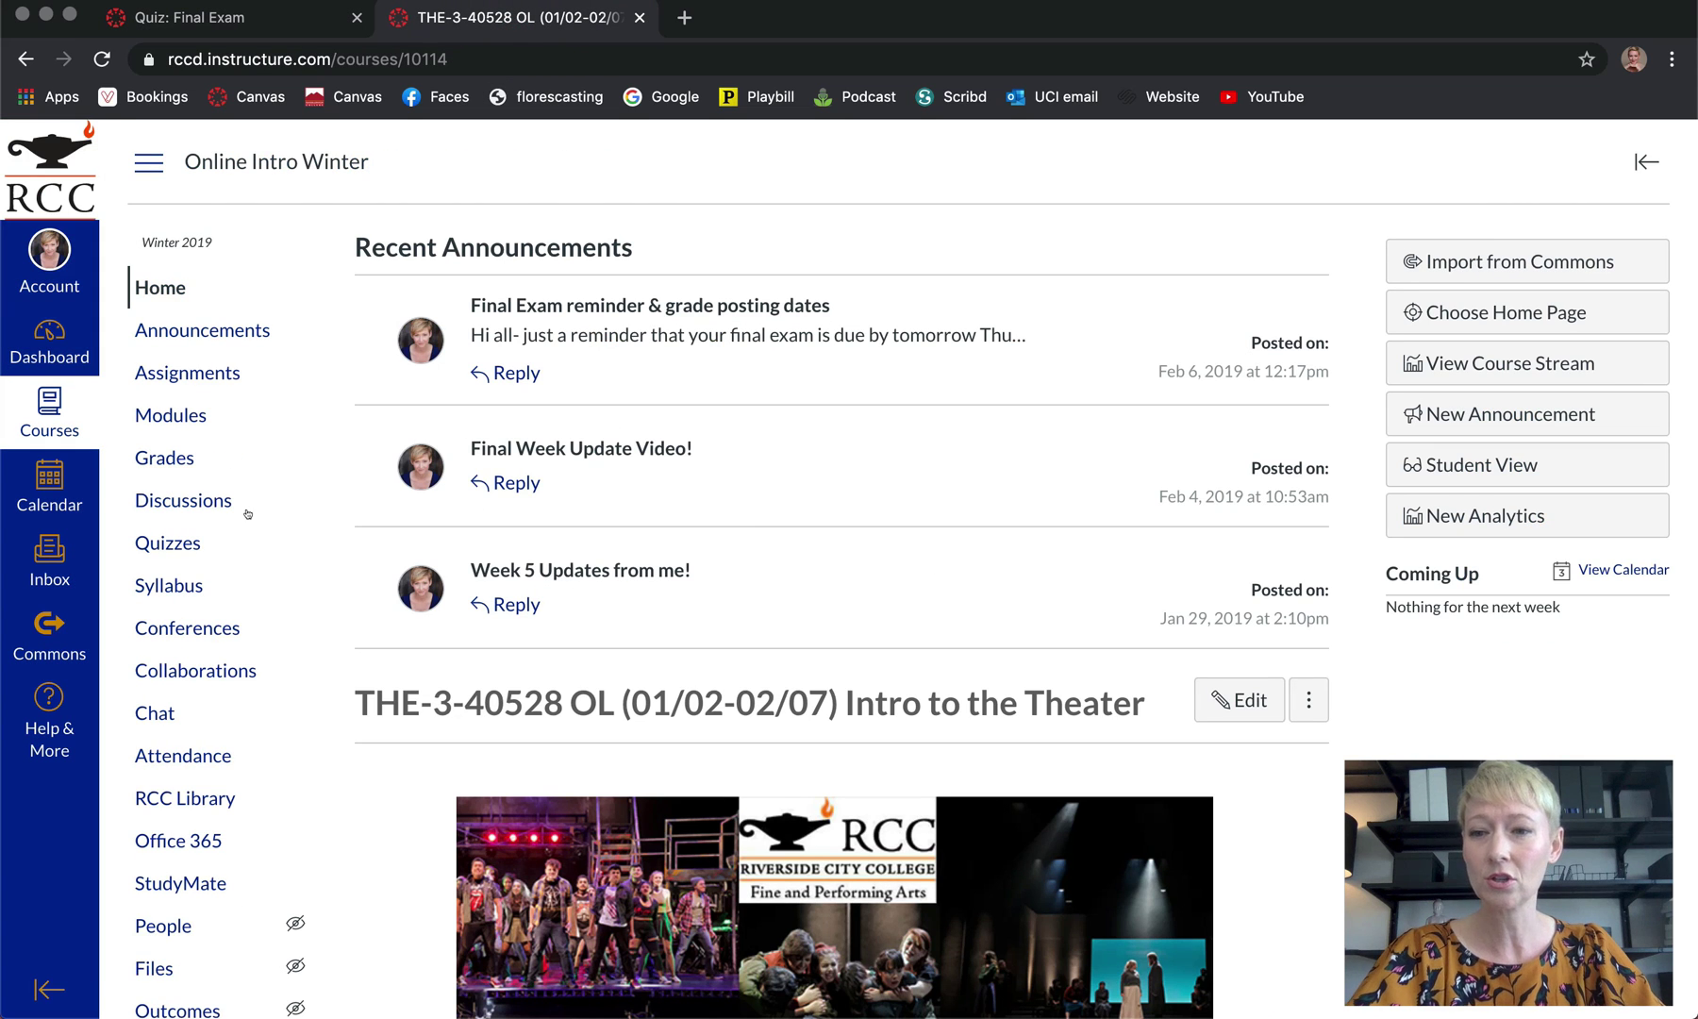
Browse the Intro to the Theater quizzes and survey, then return to the Final Exam preview
left_click(168, 543)
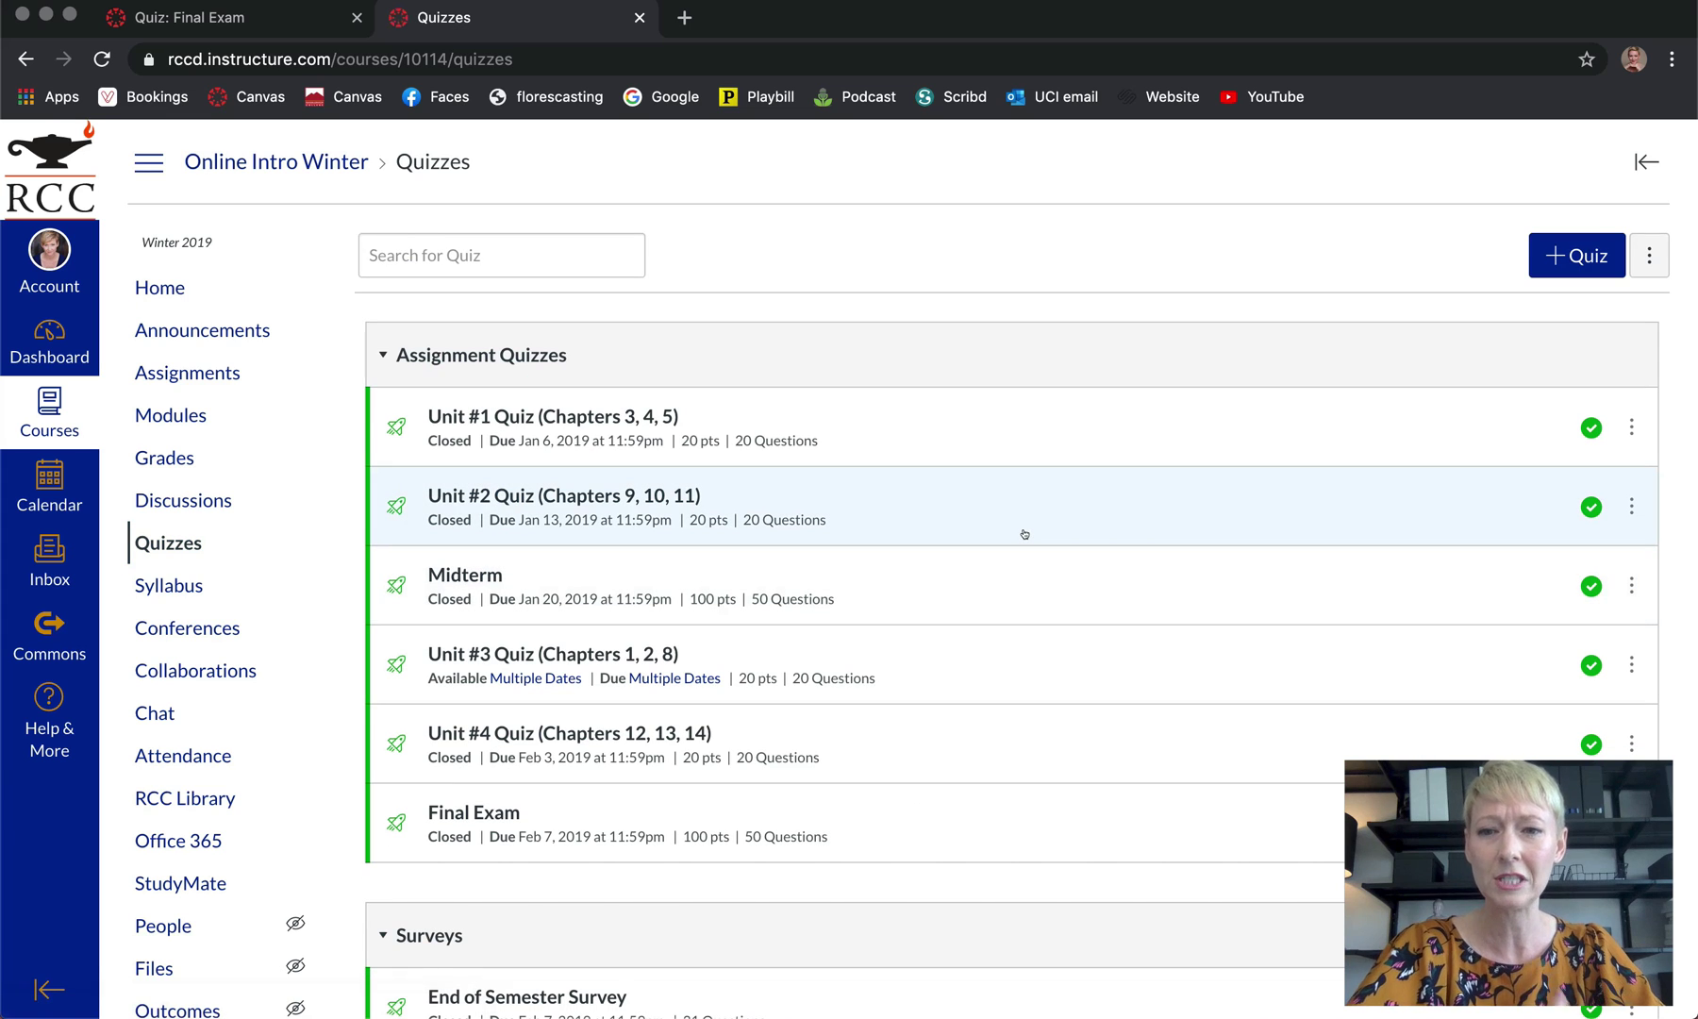
scroll(1024, 534, "down", 1)
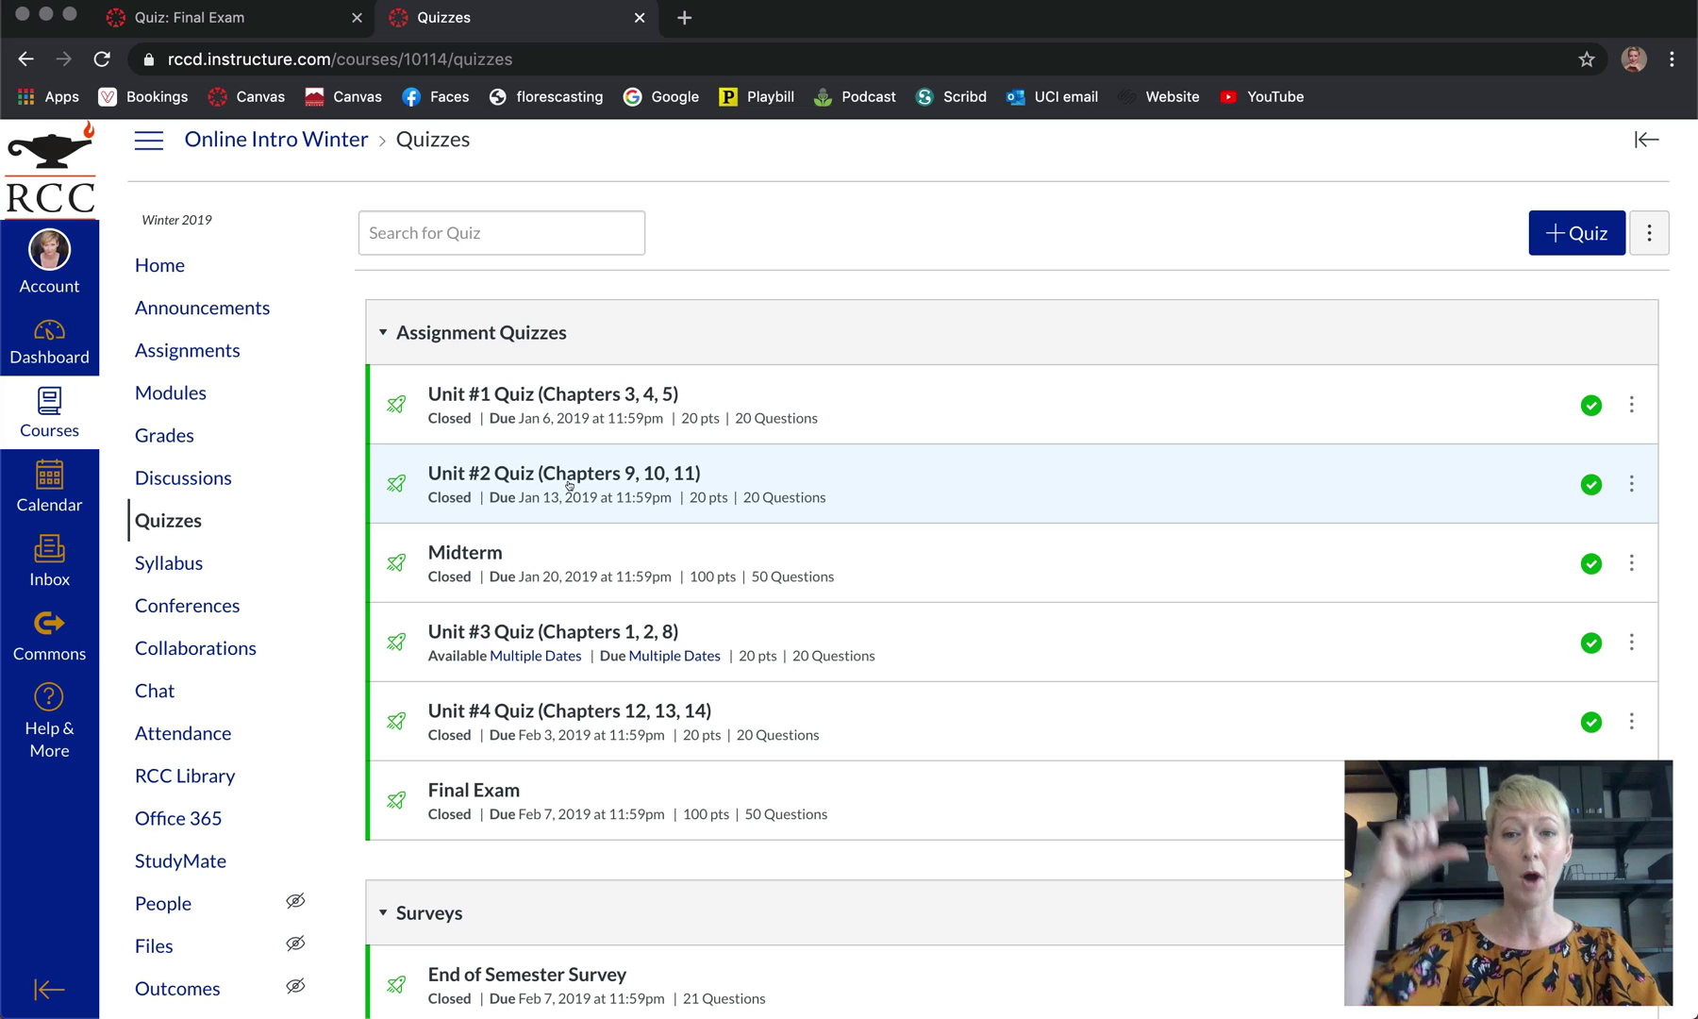
mouse_move(535, 661)
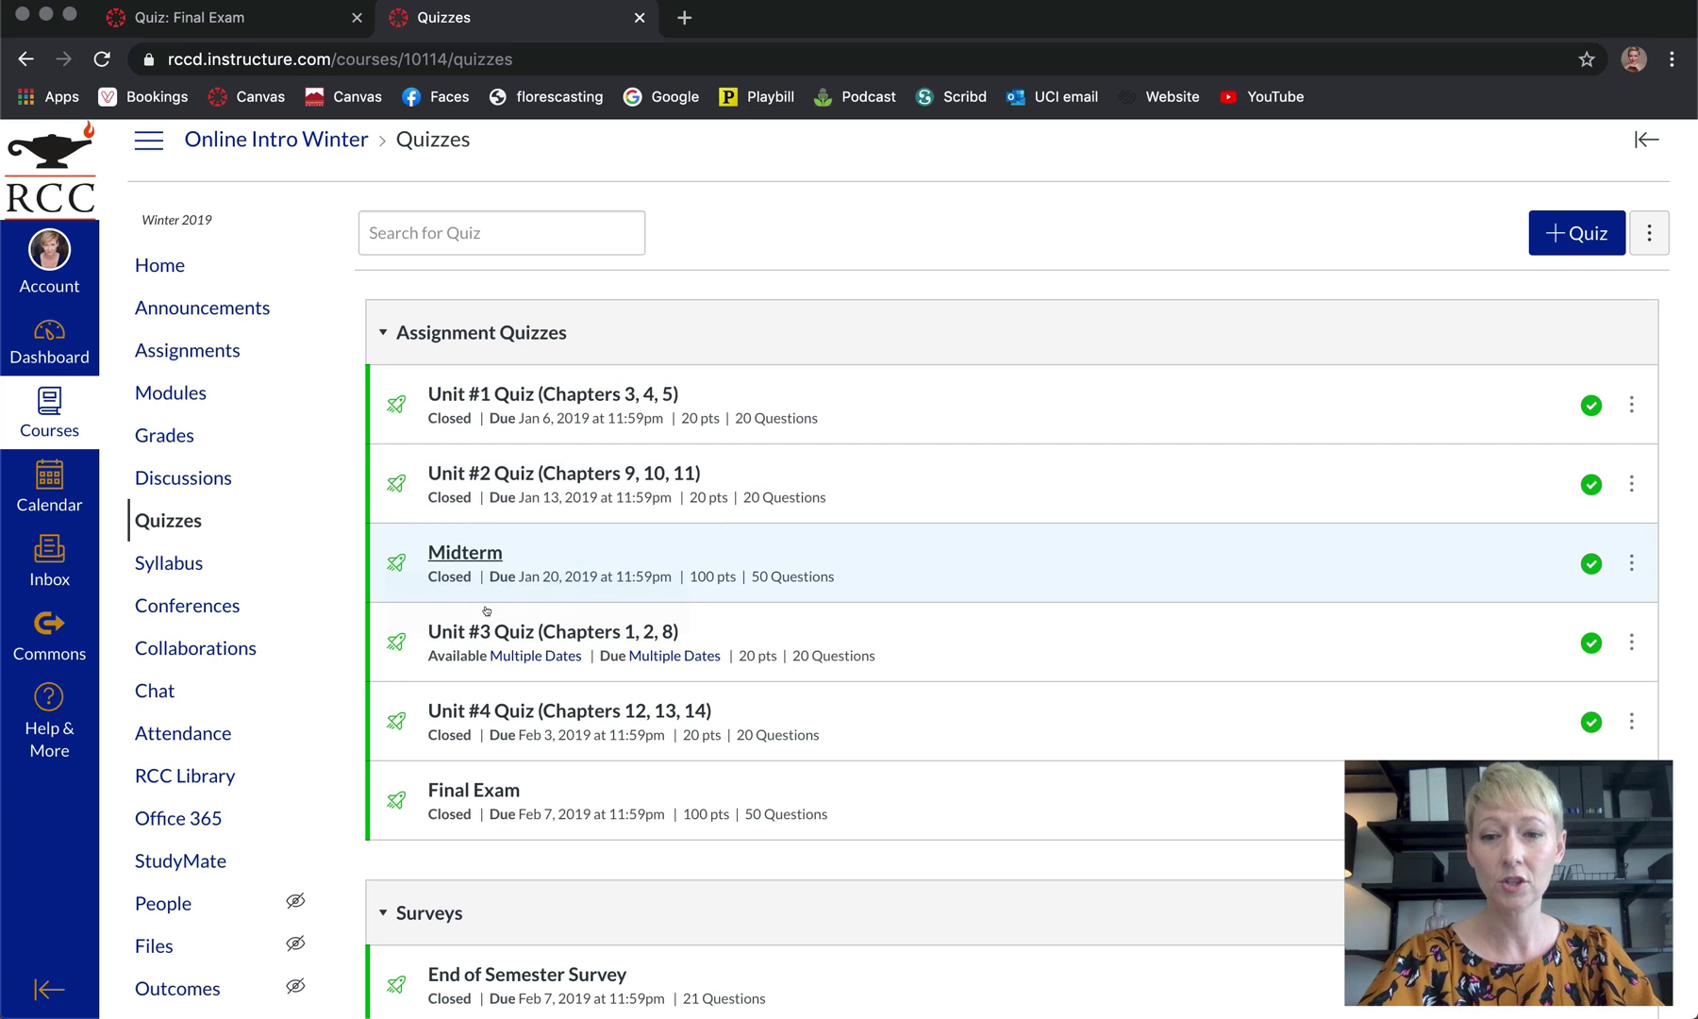
scroll(505, 791, "down", 1)
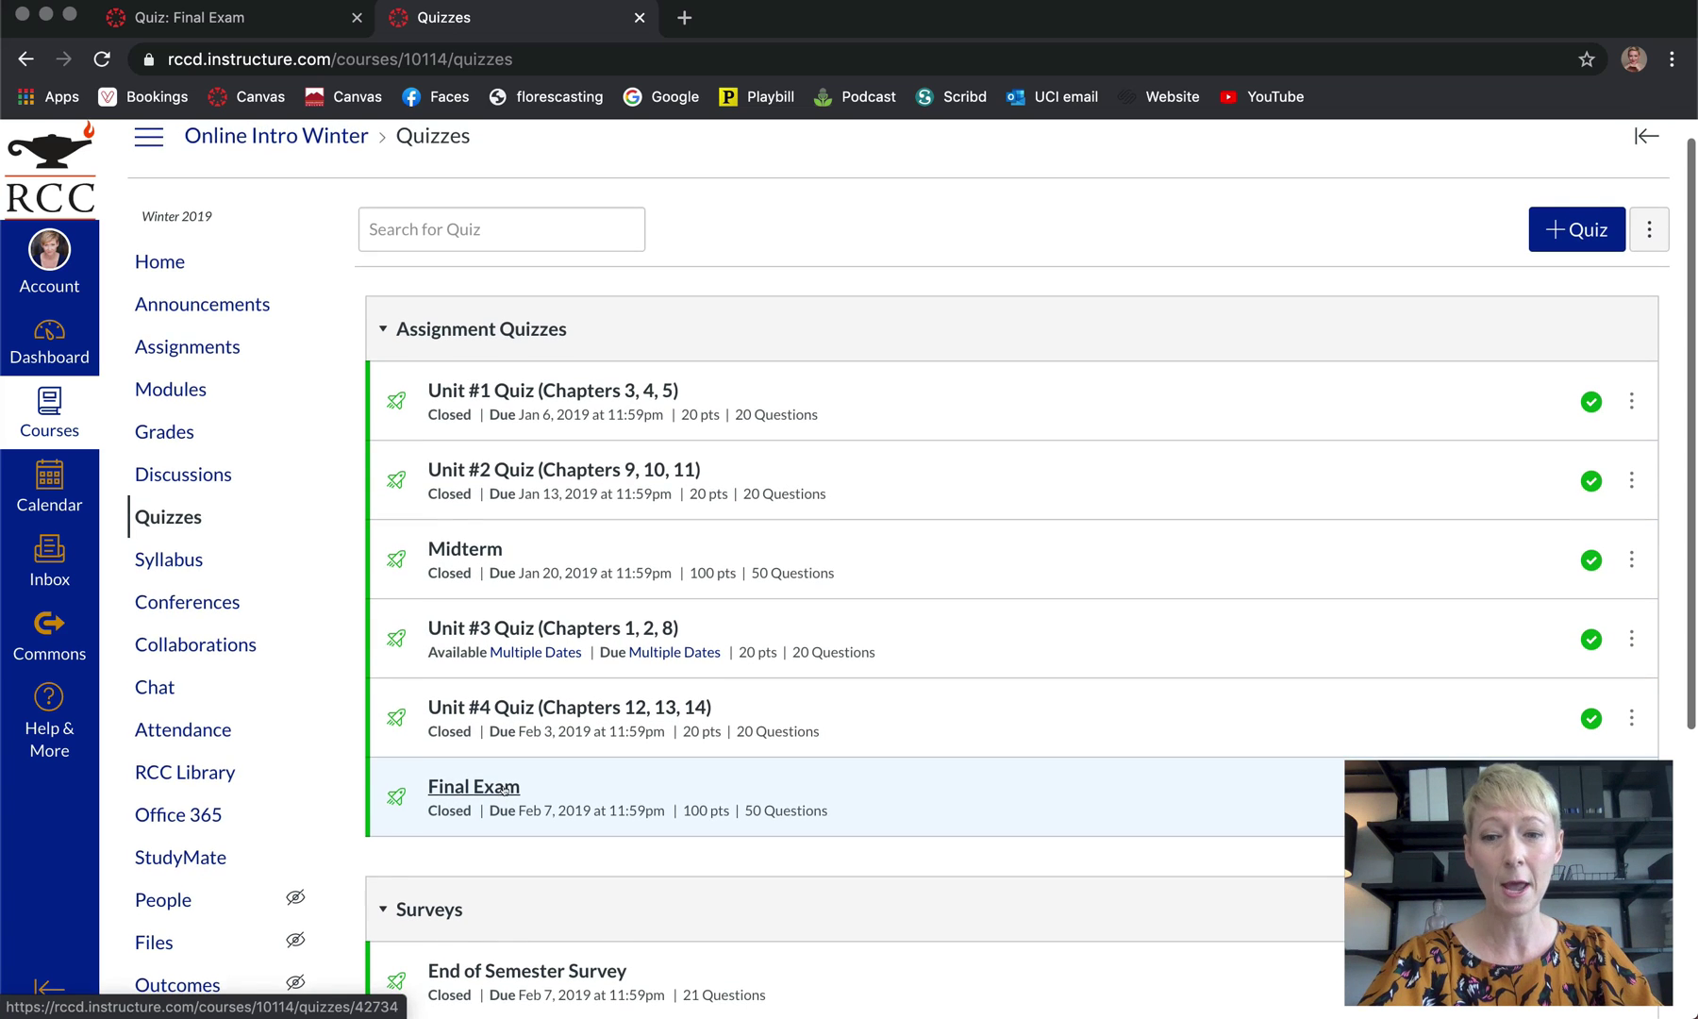
scroll(644, 864, "down", 3)
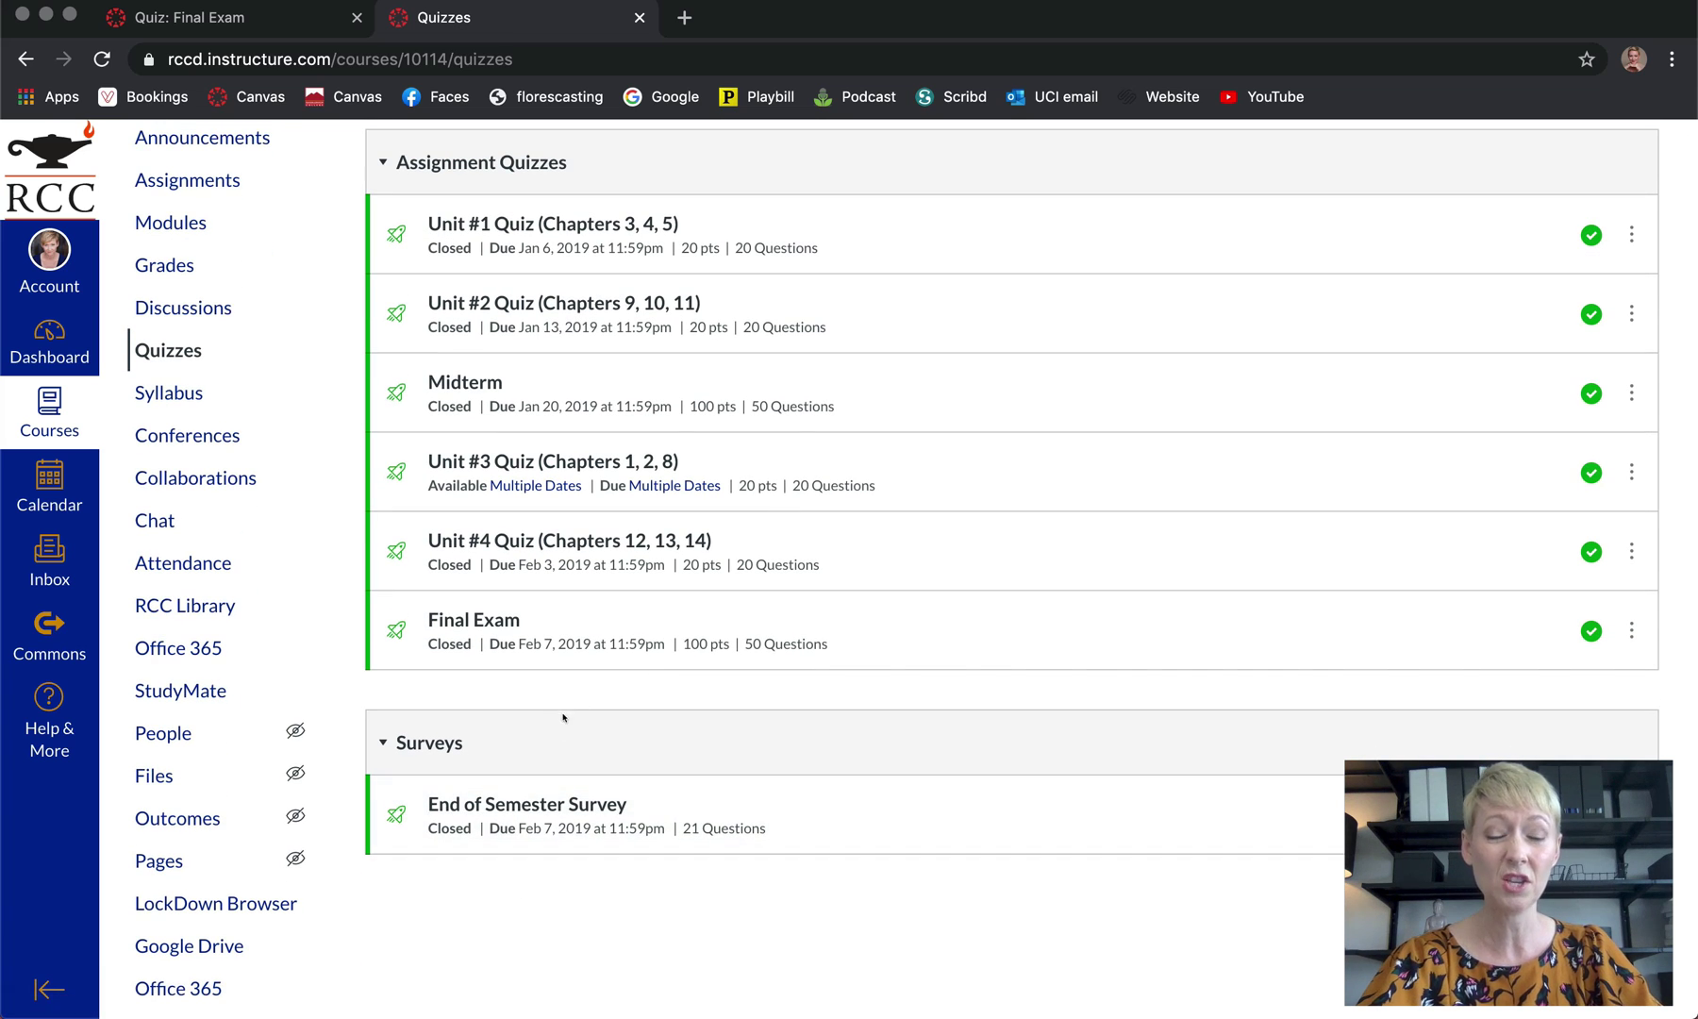
scroll(563, 717, "up", 4)
left_click(269, 17)
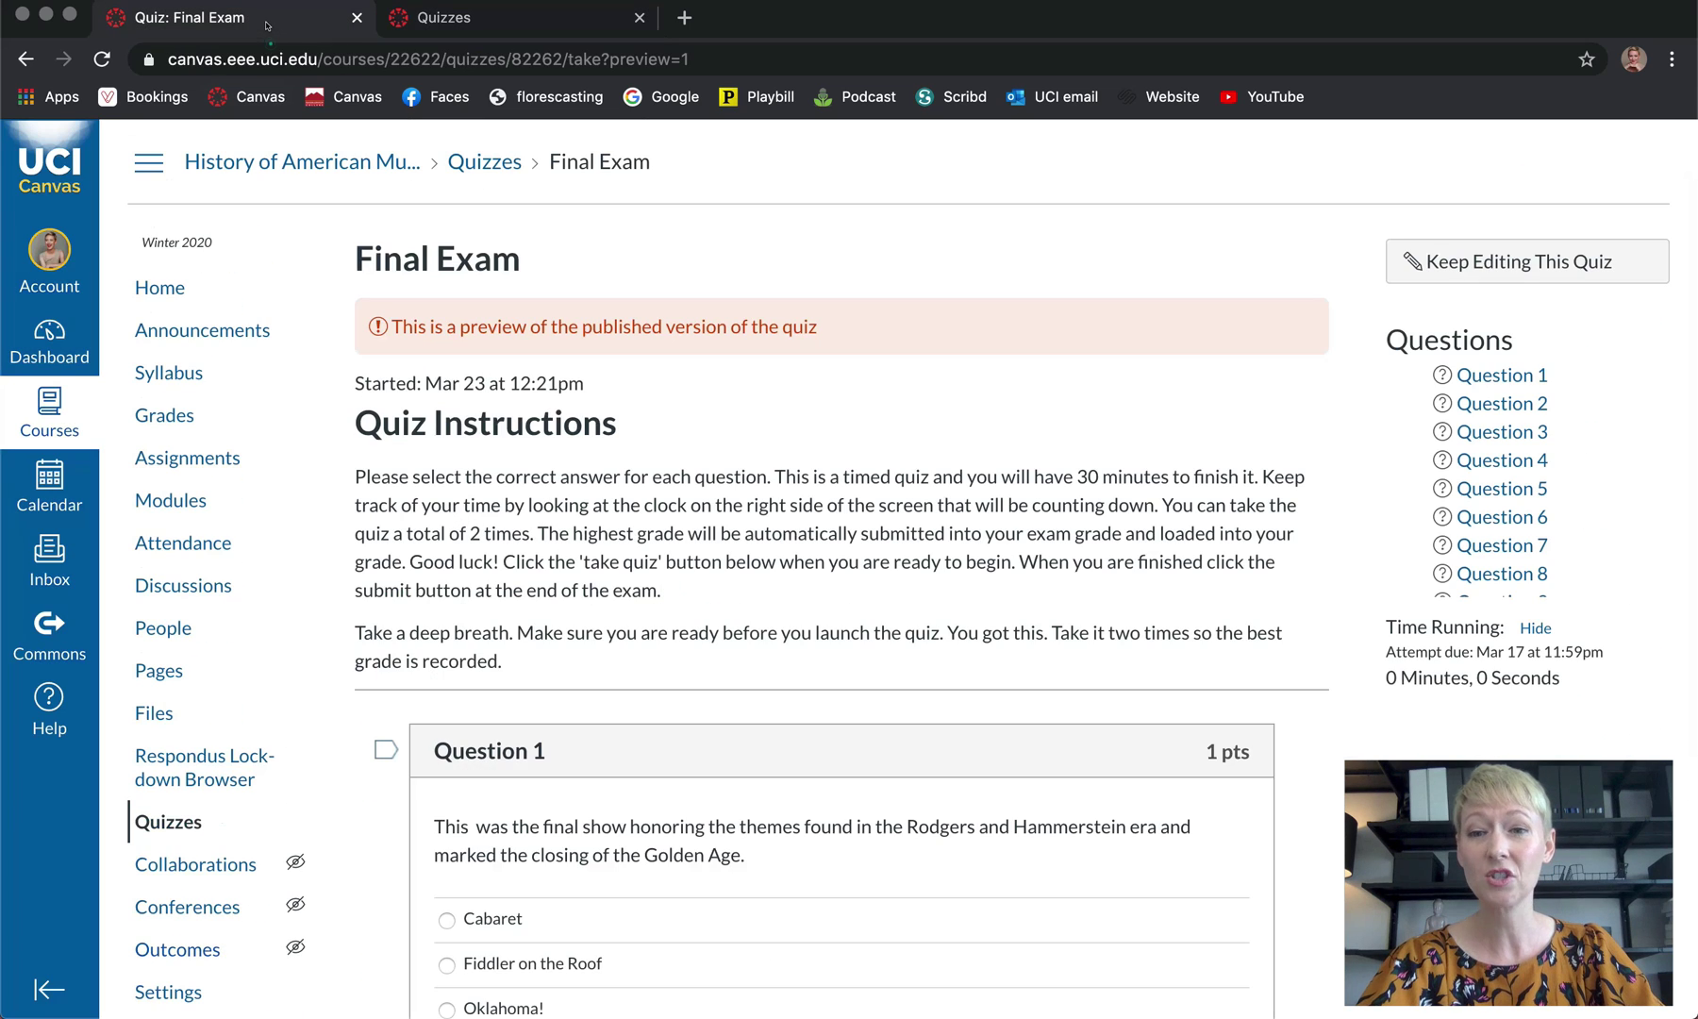
Return the History course to its quiz list, then show the Intro to the Theater quizzes
left_click(172, 821)
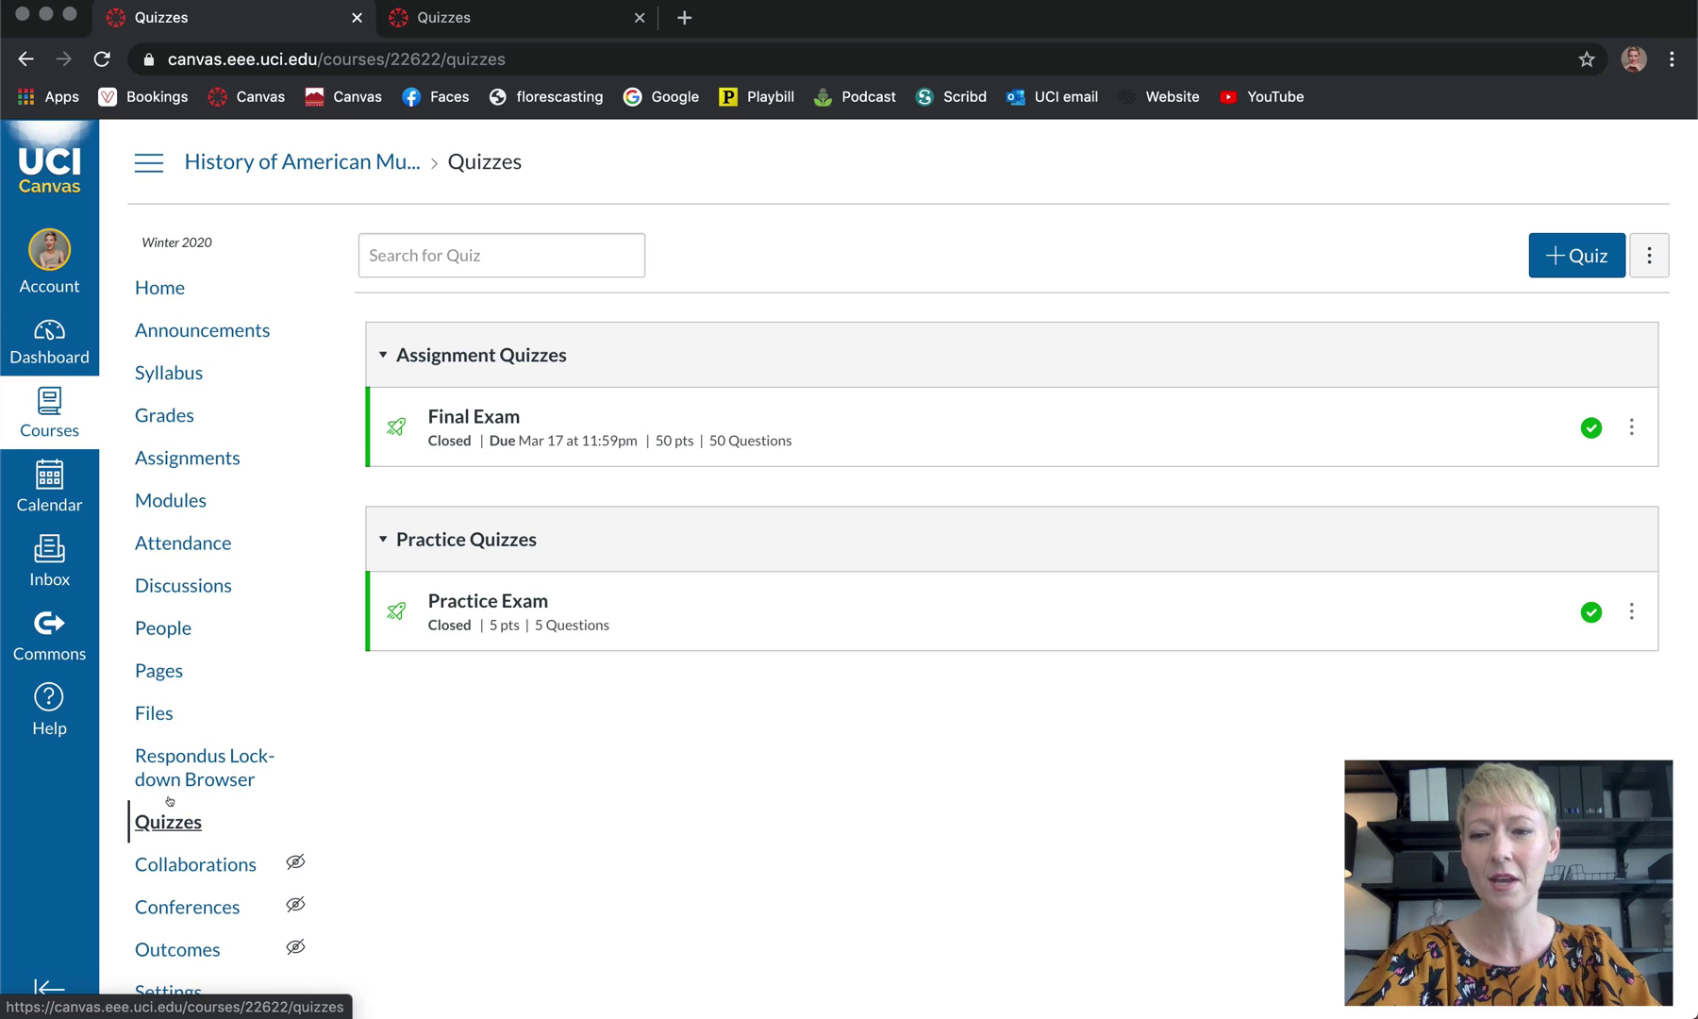
left_click(518, 22)
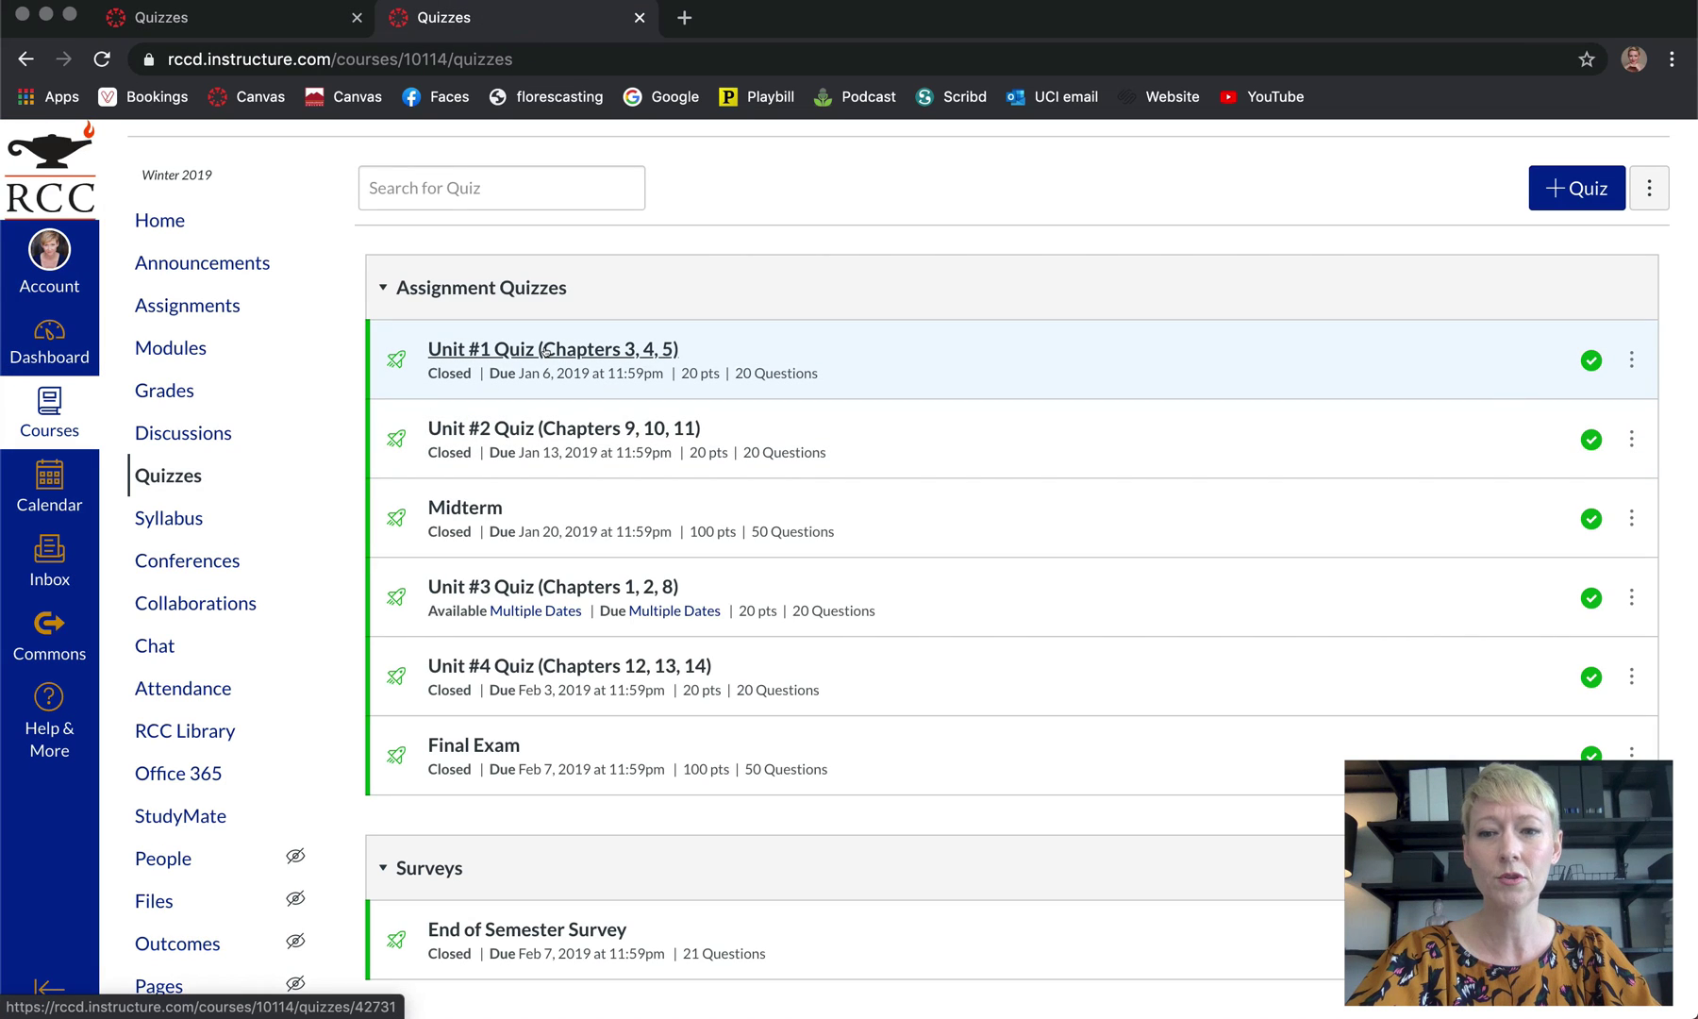
left_click(546, 351)
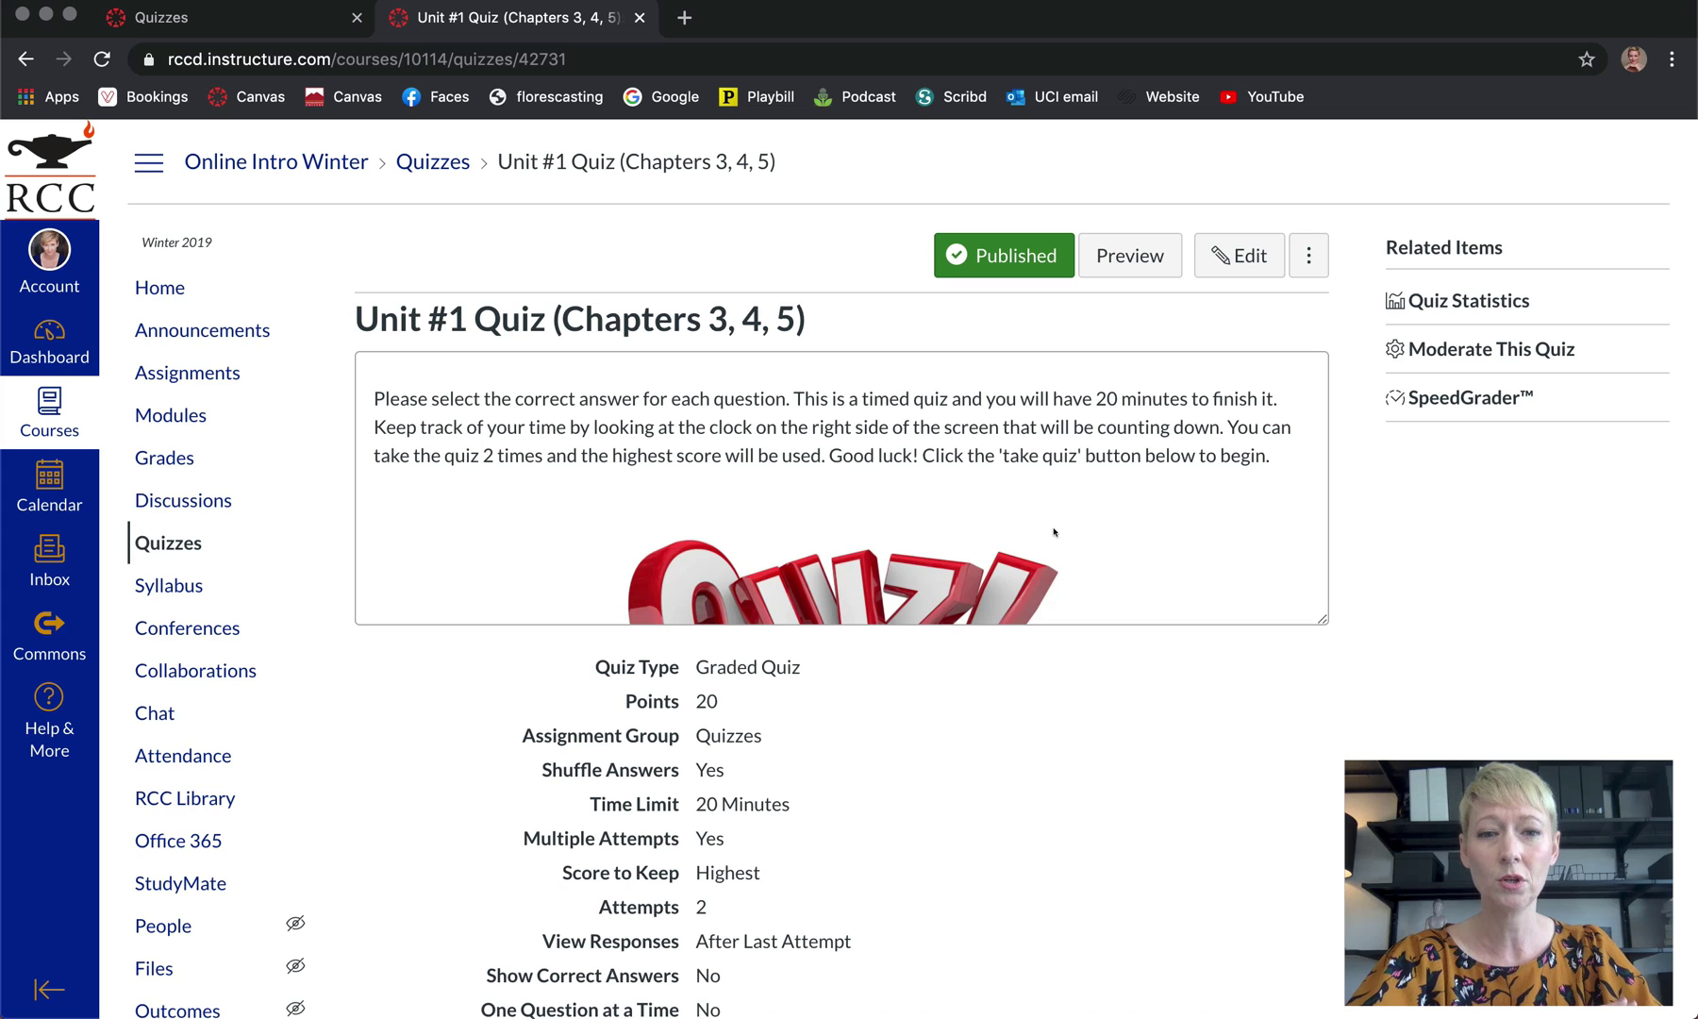
scroll(1054, 532, "down", 3)
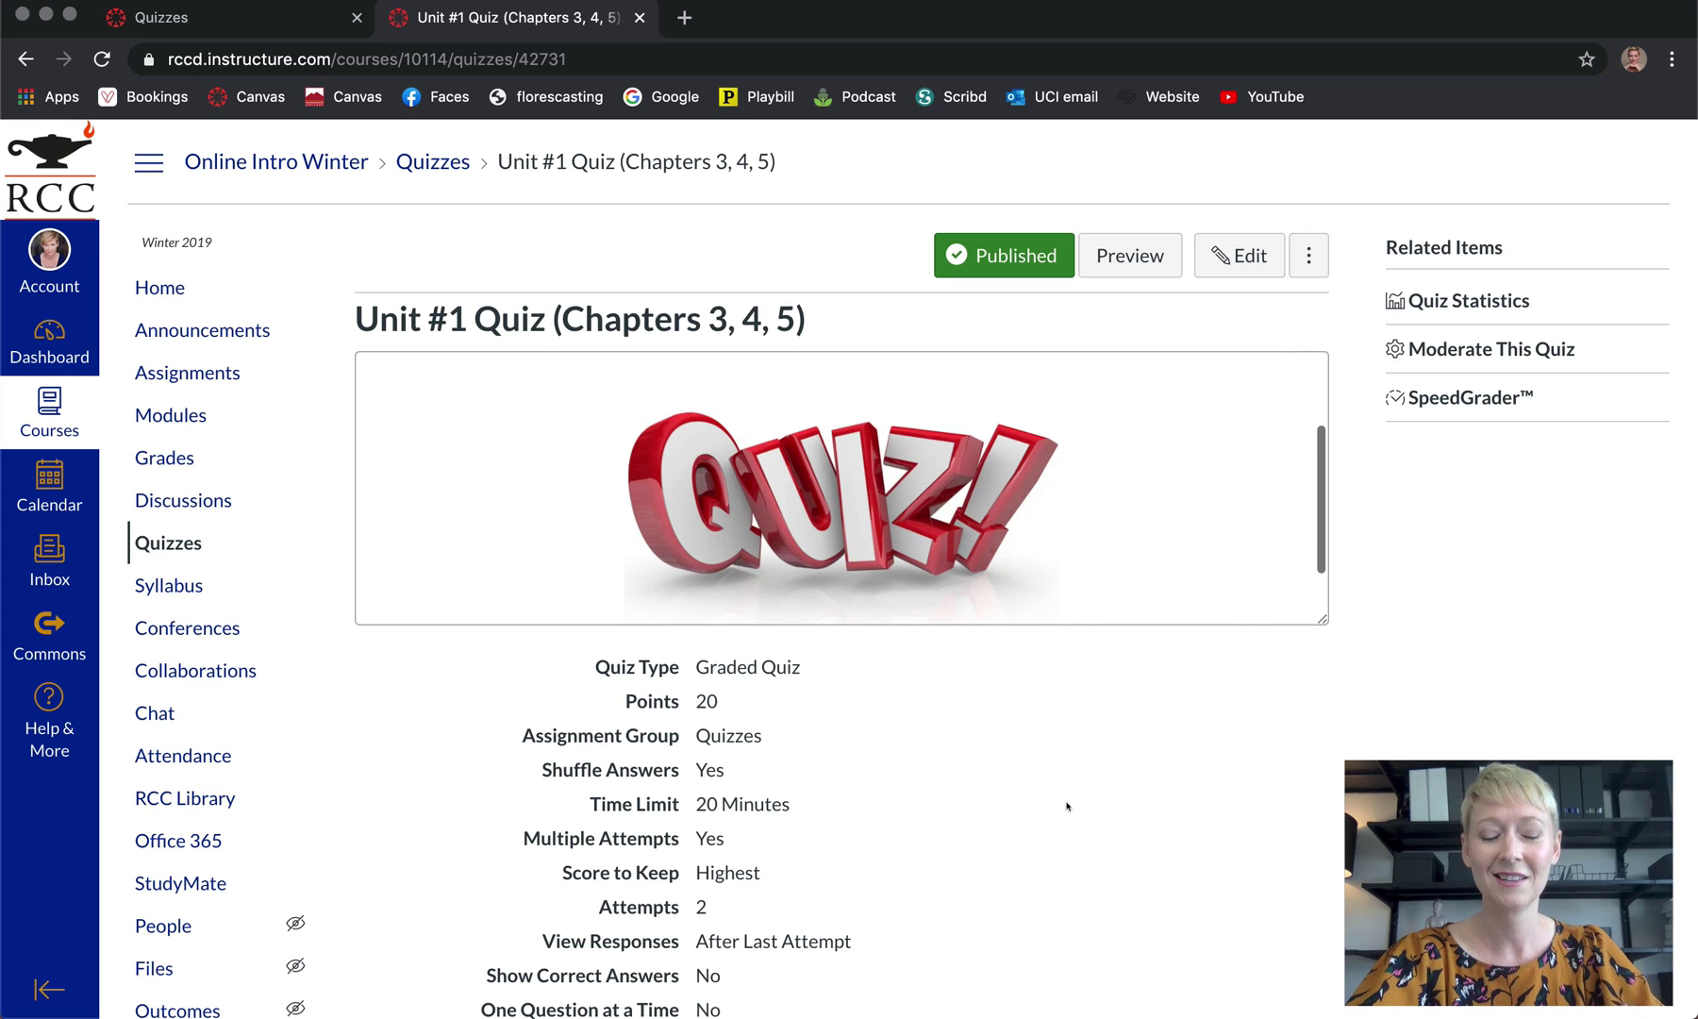
scroll(1088, 858, "down", 5)
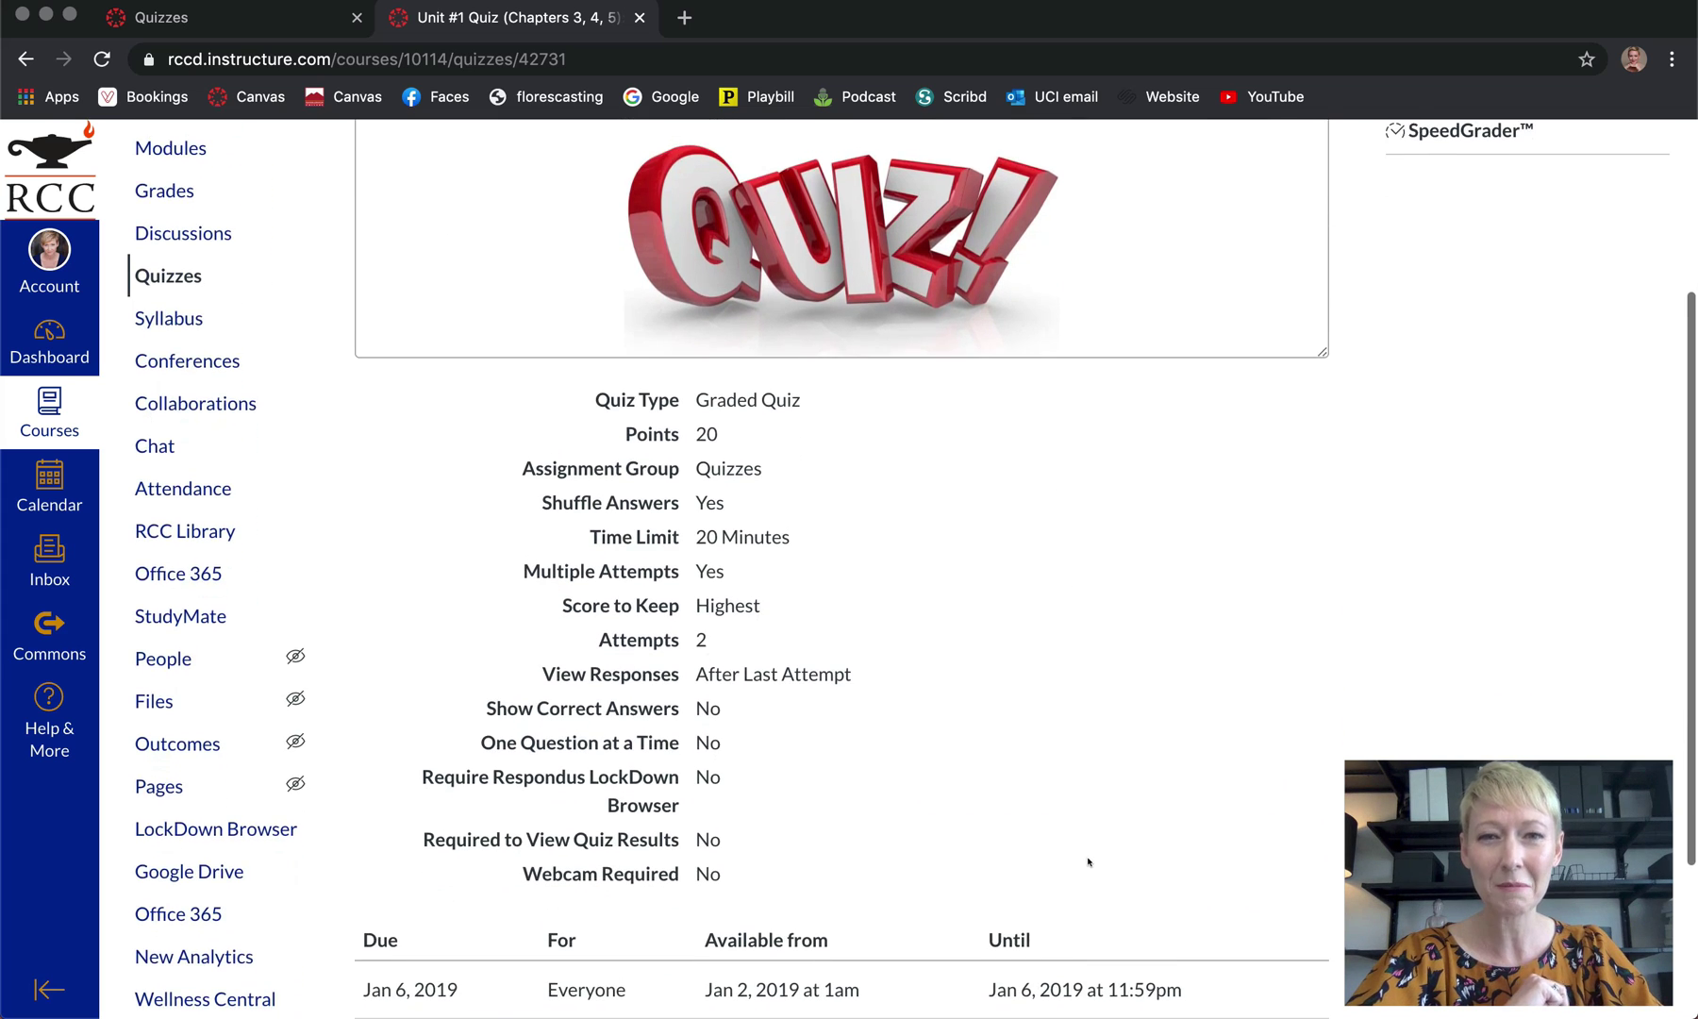
scroll(1088, 862, "down", 4)
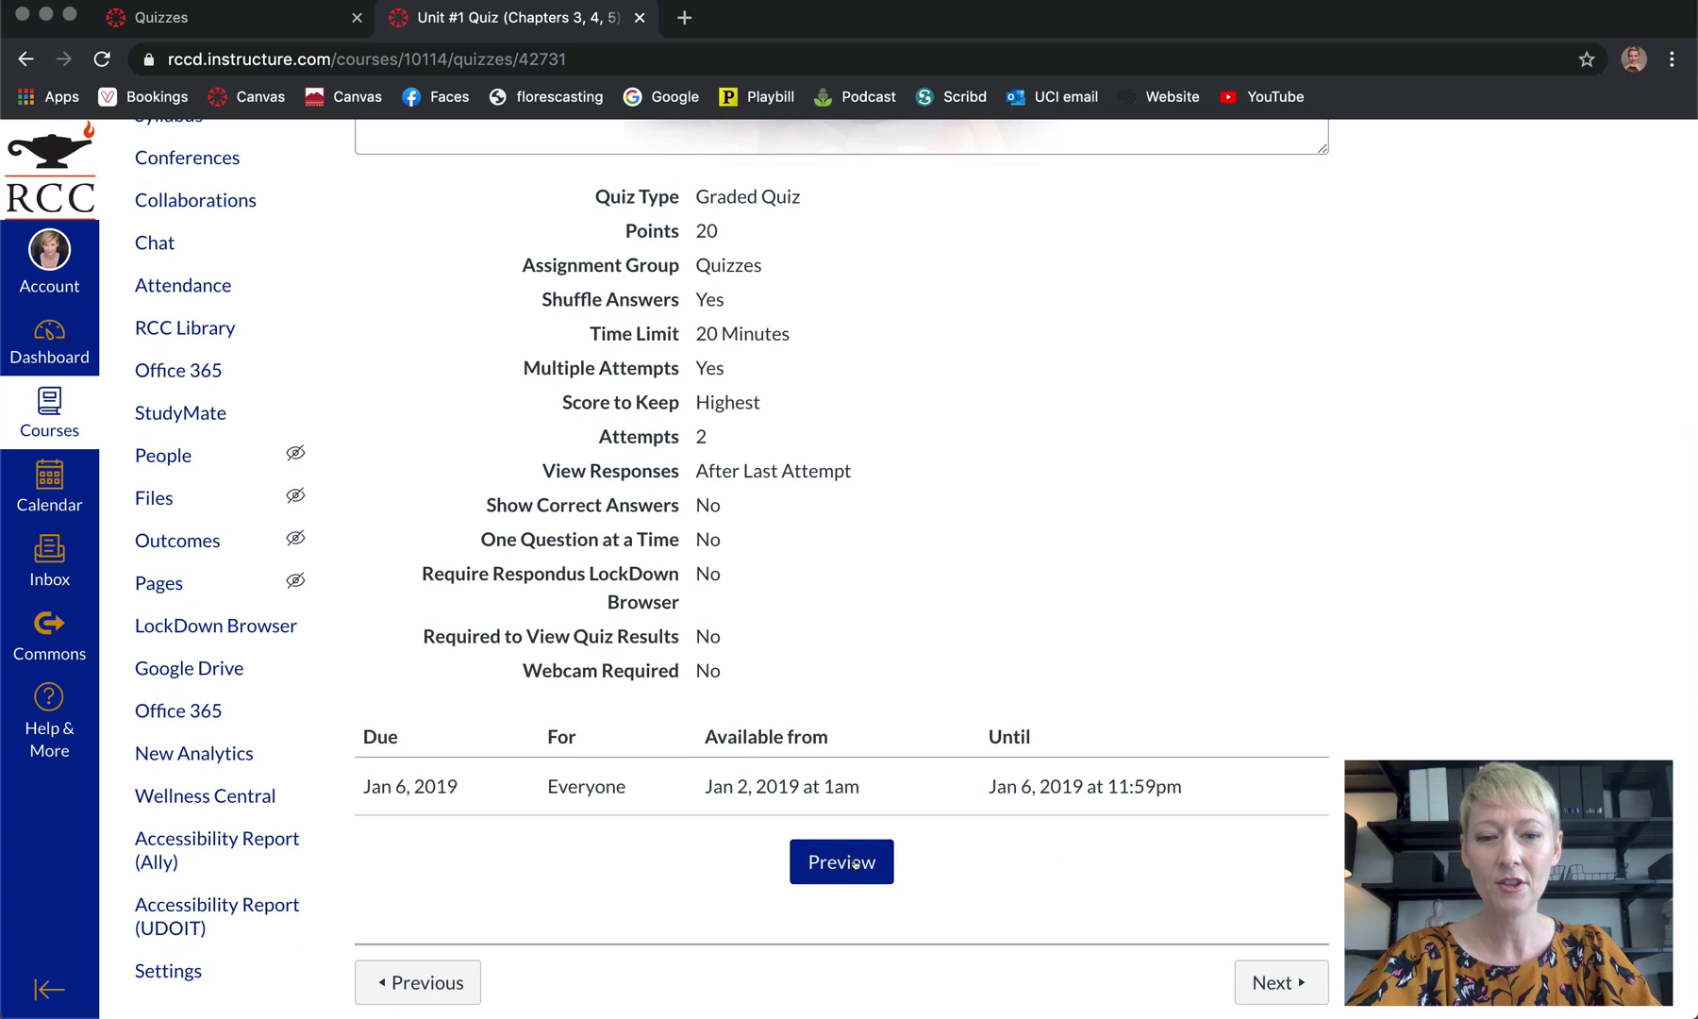
Preview the Unit #1 Quiz as a student and look through its 20 questions
left_click(854, 863)
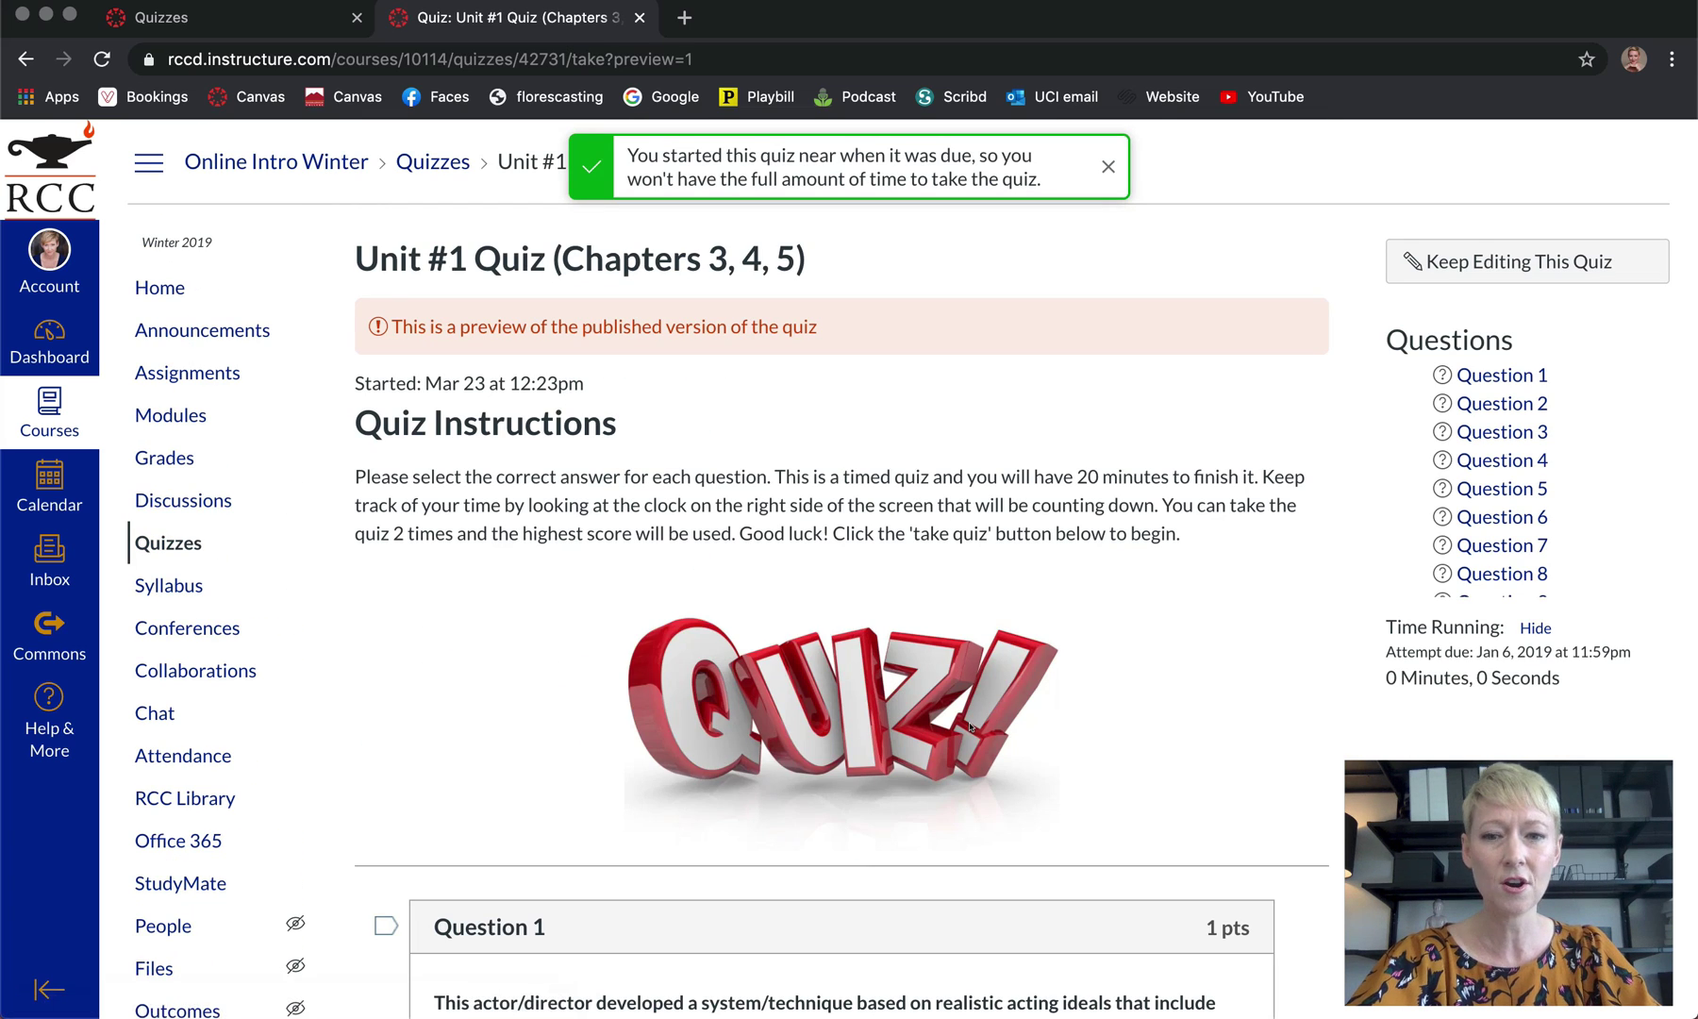
scroll(1037, 567, "down", 3)
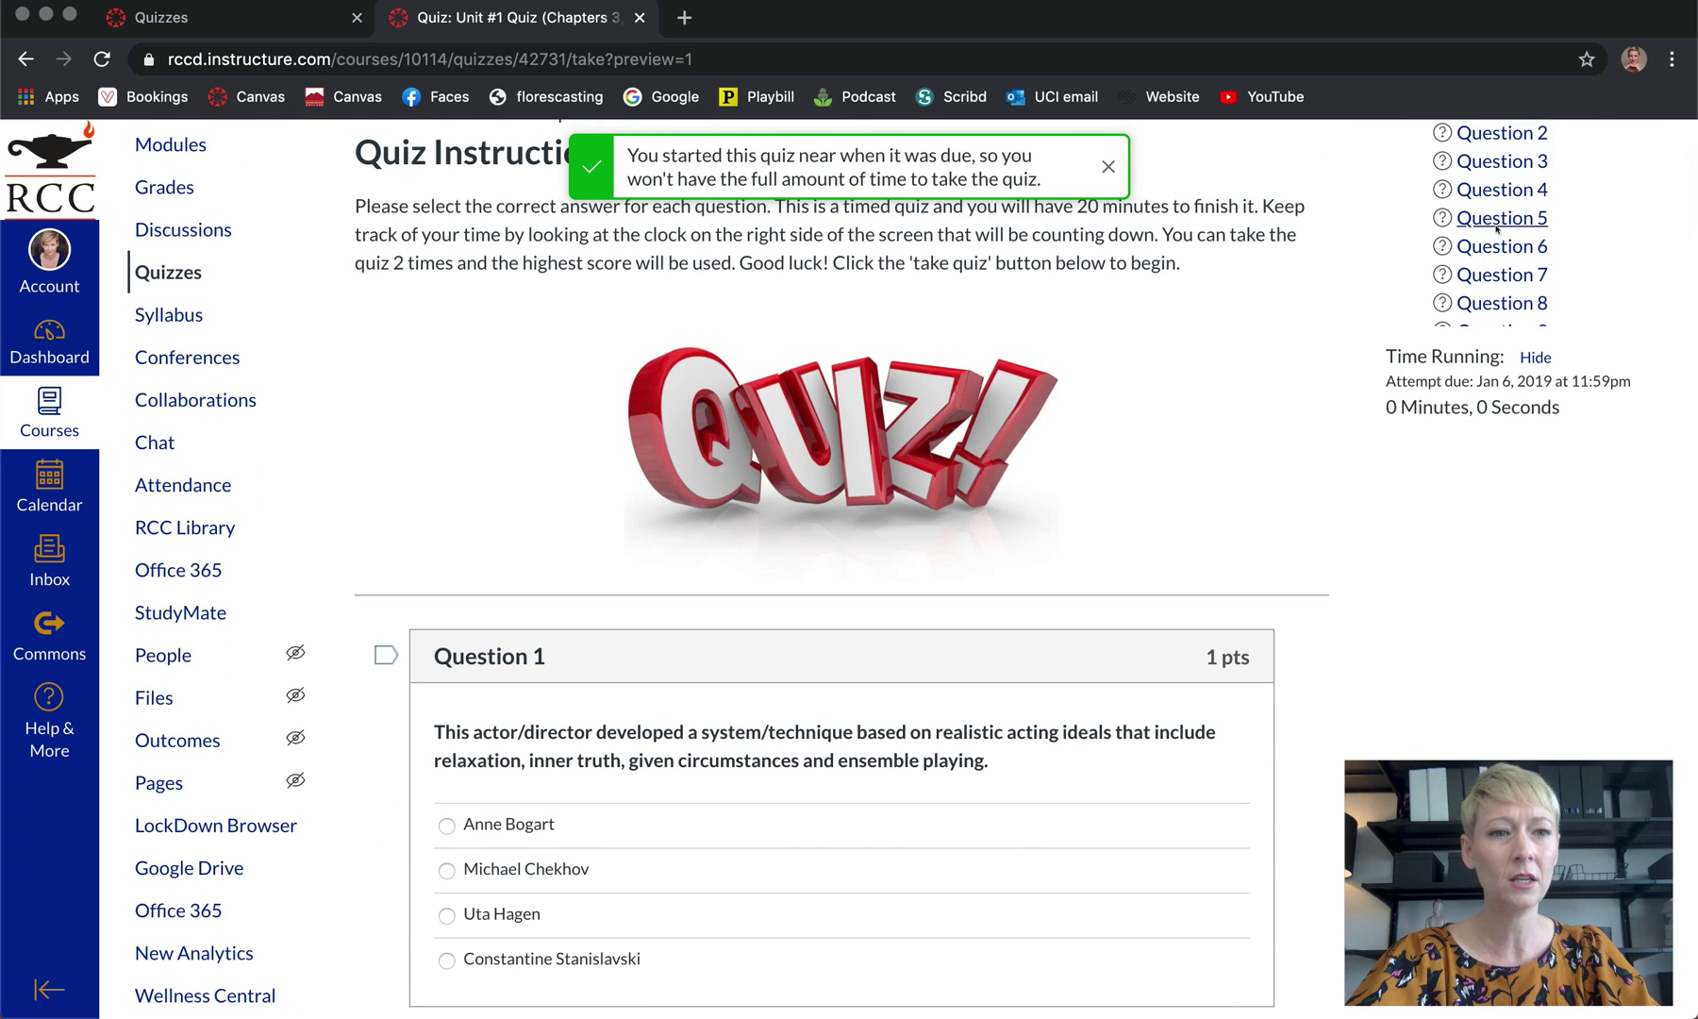
scroll(1502, 226, "down", 4)
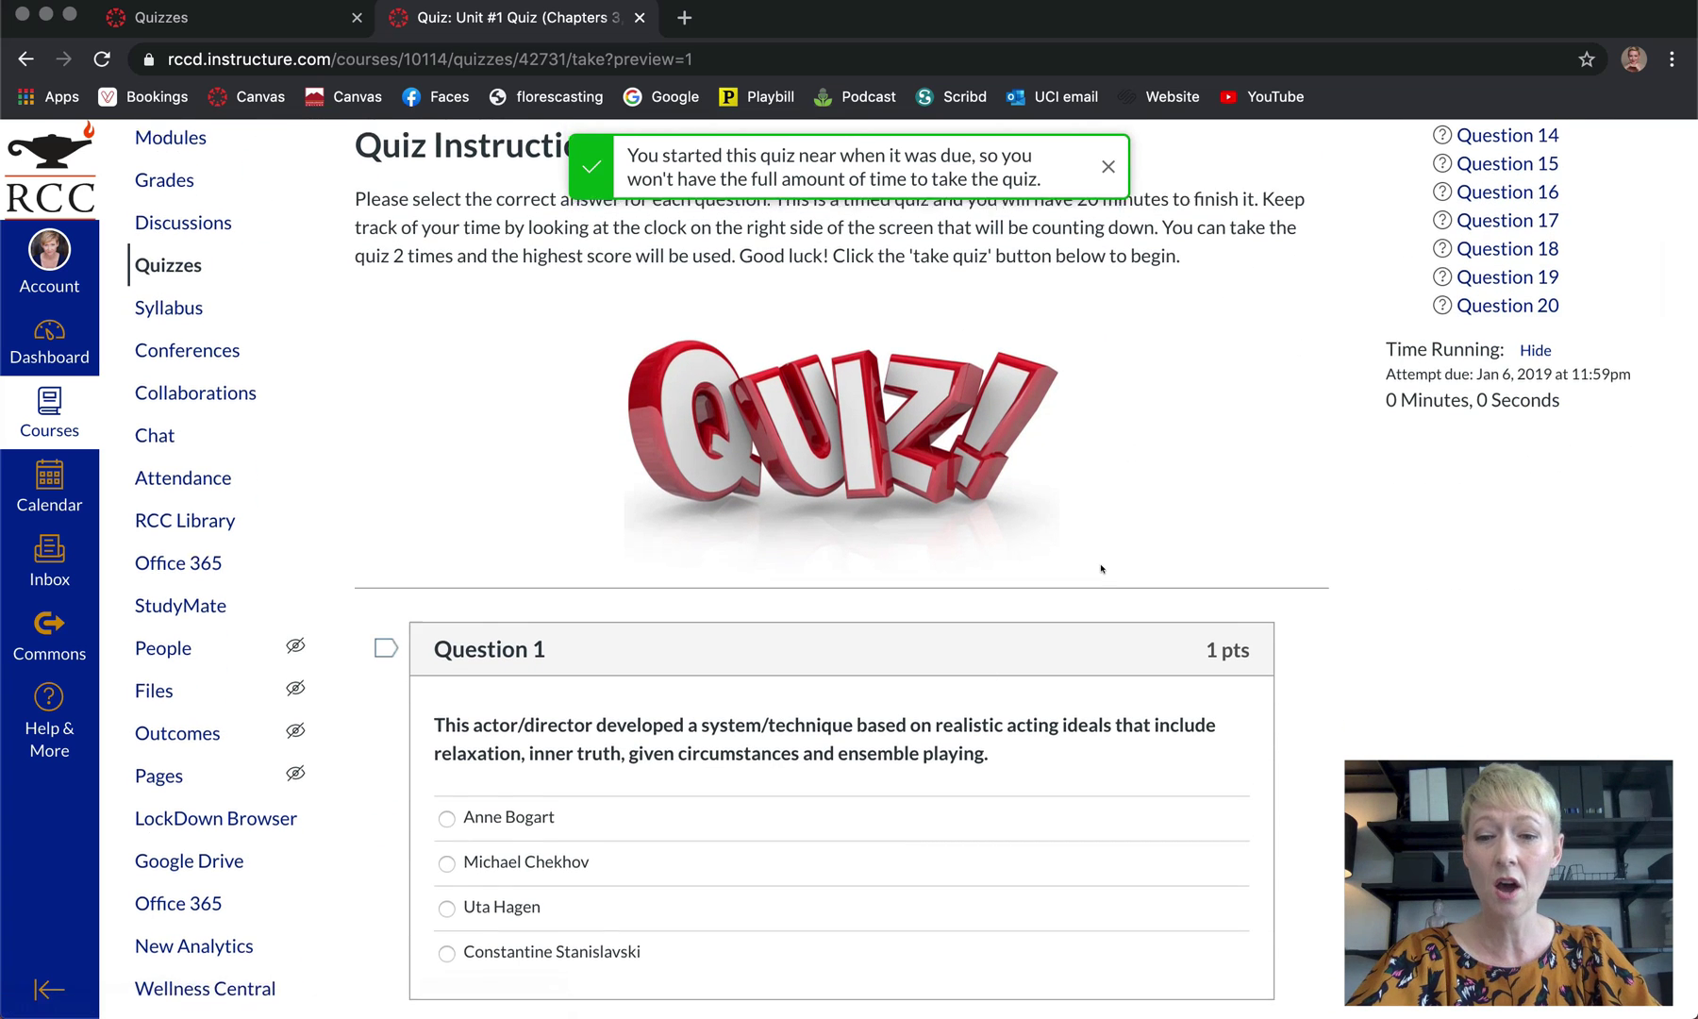
scroll(1100, 566, "down", 5)
scroll(670, 831, "down", 15)
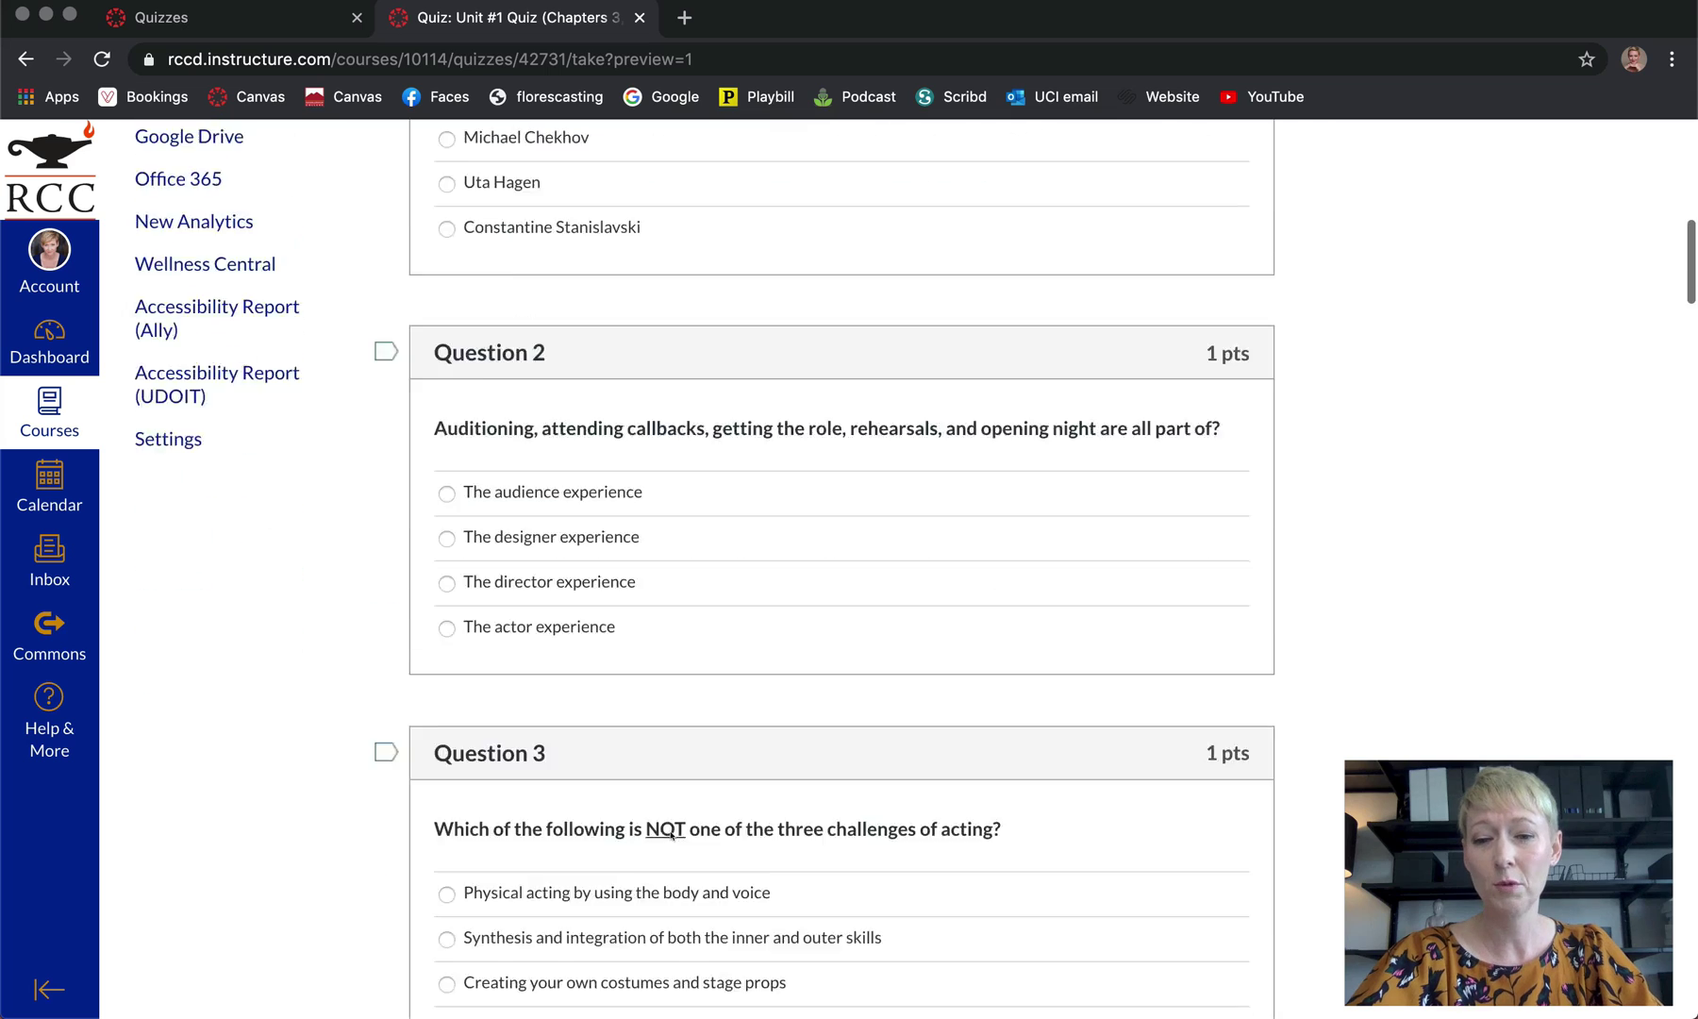
scroll(670, 835, "down", 20)
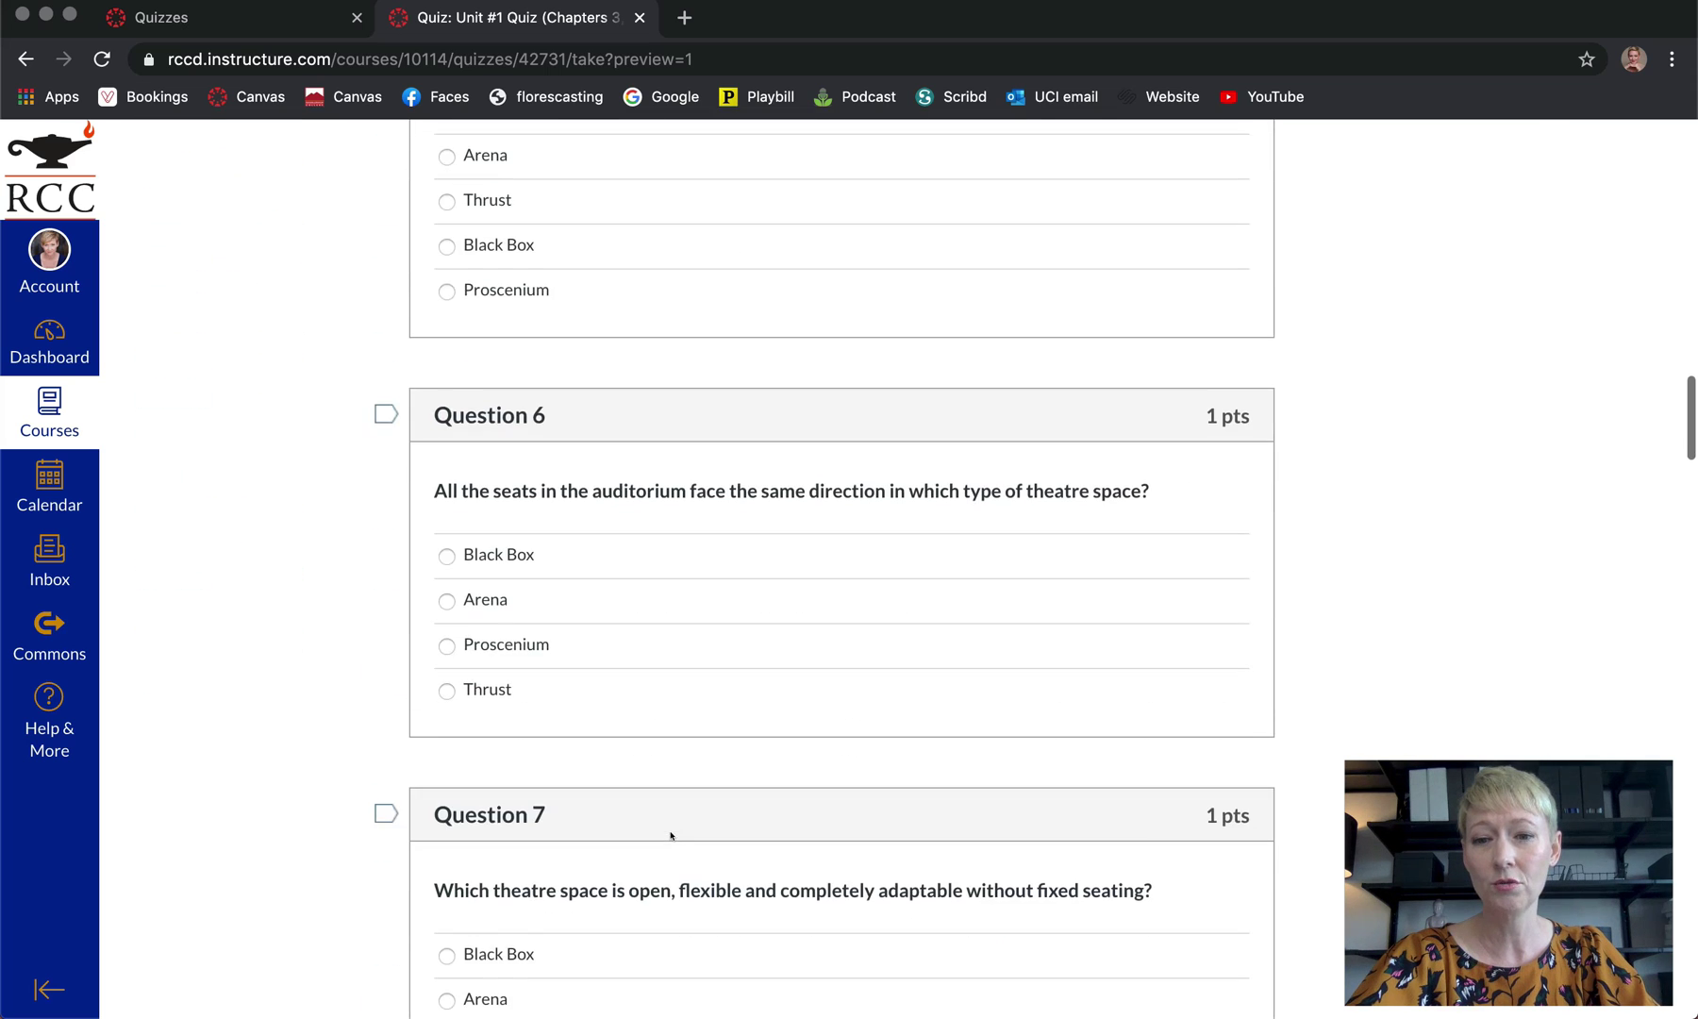
scroll(670, 835, "down", 10)
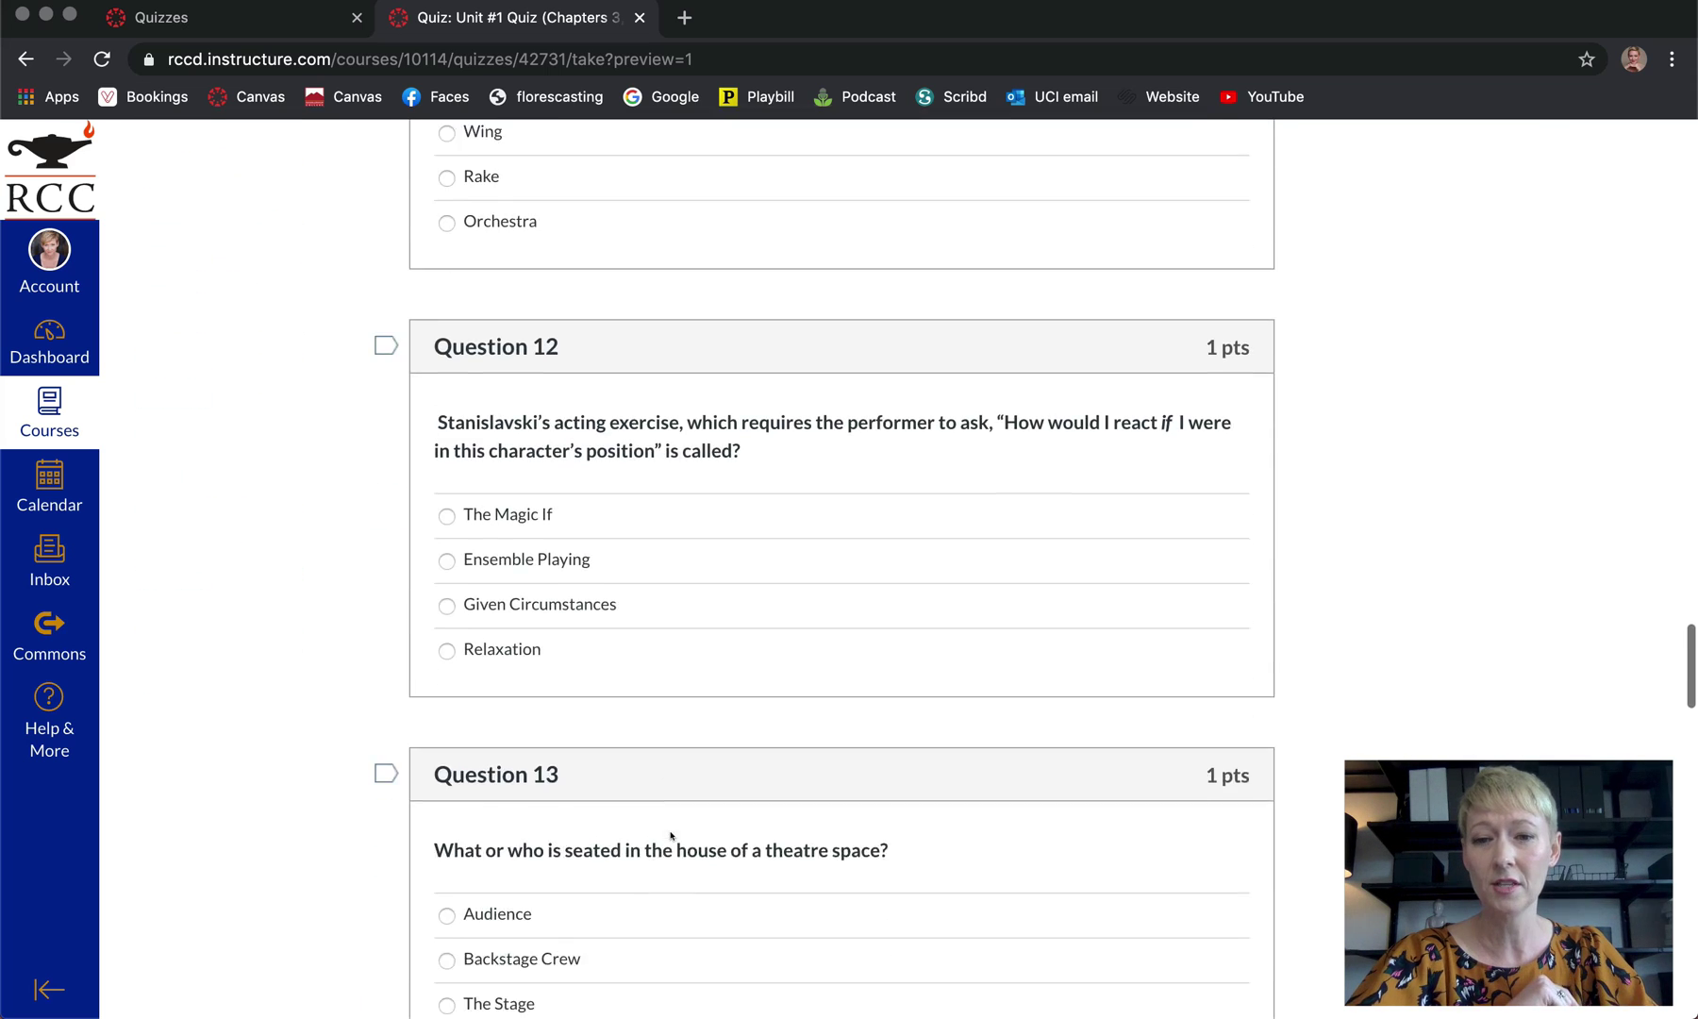
scroll(724, 735, "up", 20)
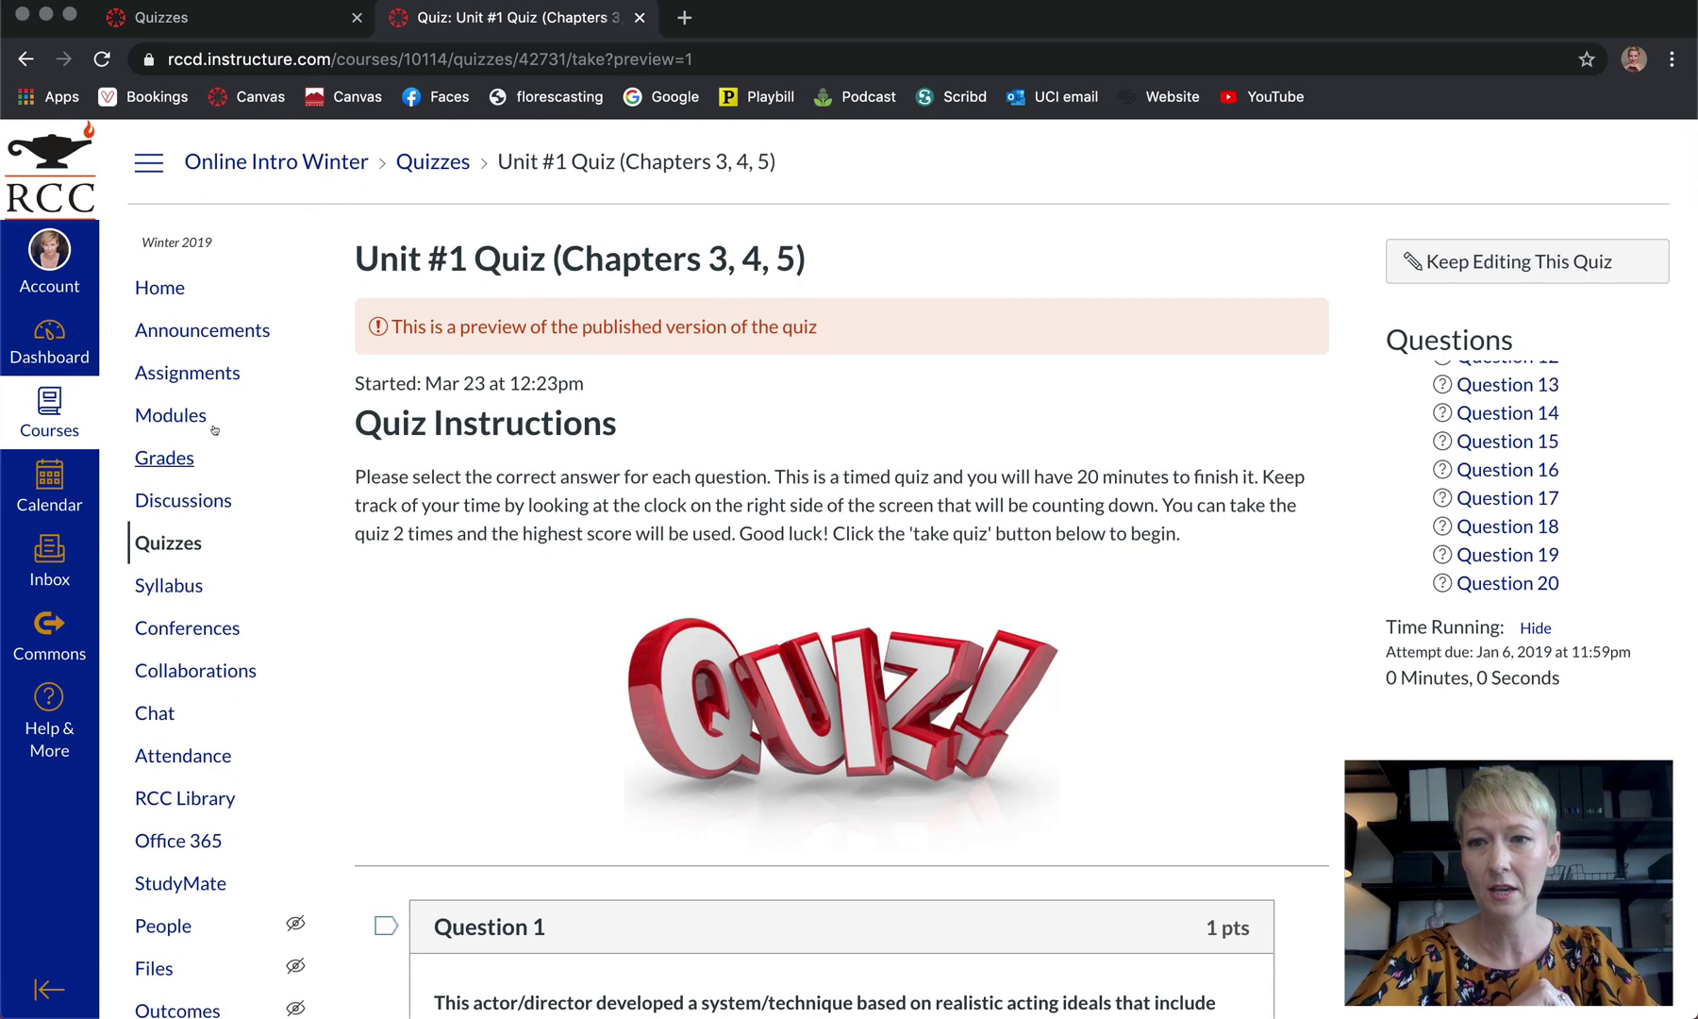
Go to the RCC home page, return to the UCI quizzes list, and create a new quiz
left_click(155, 289)
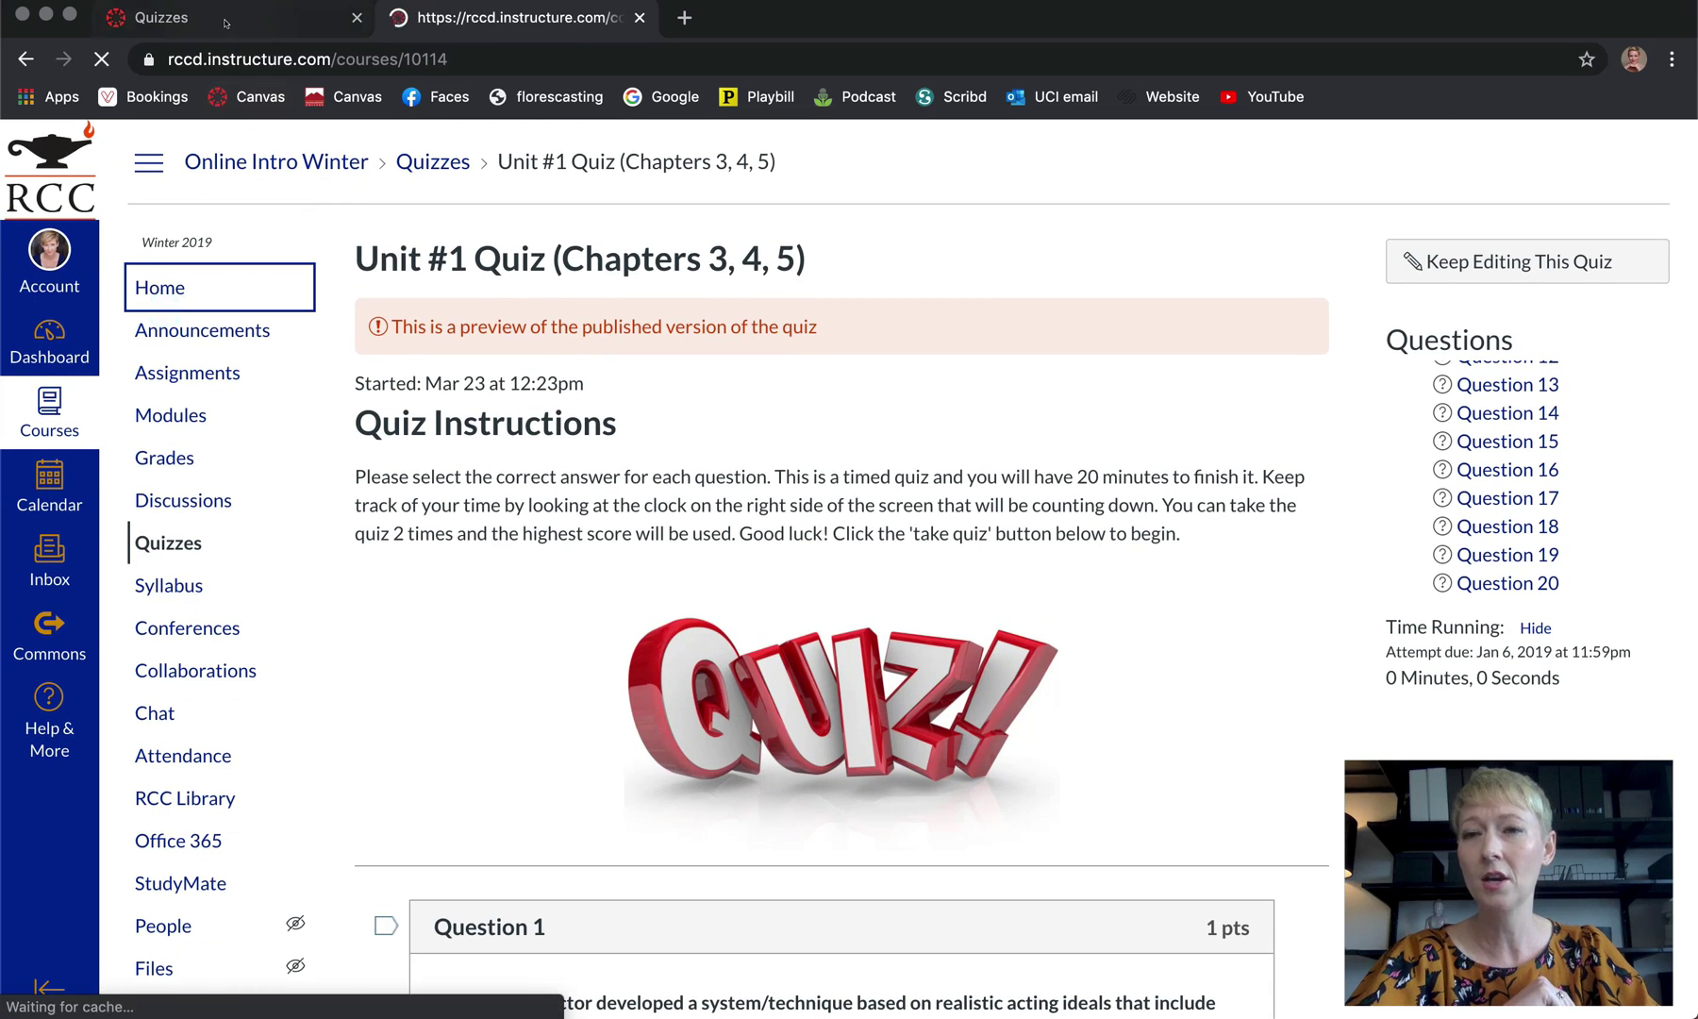
key("ctrl+shift+Tab")
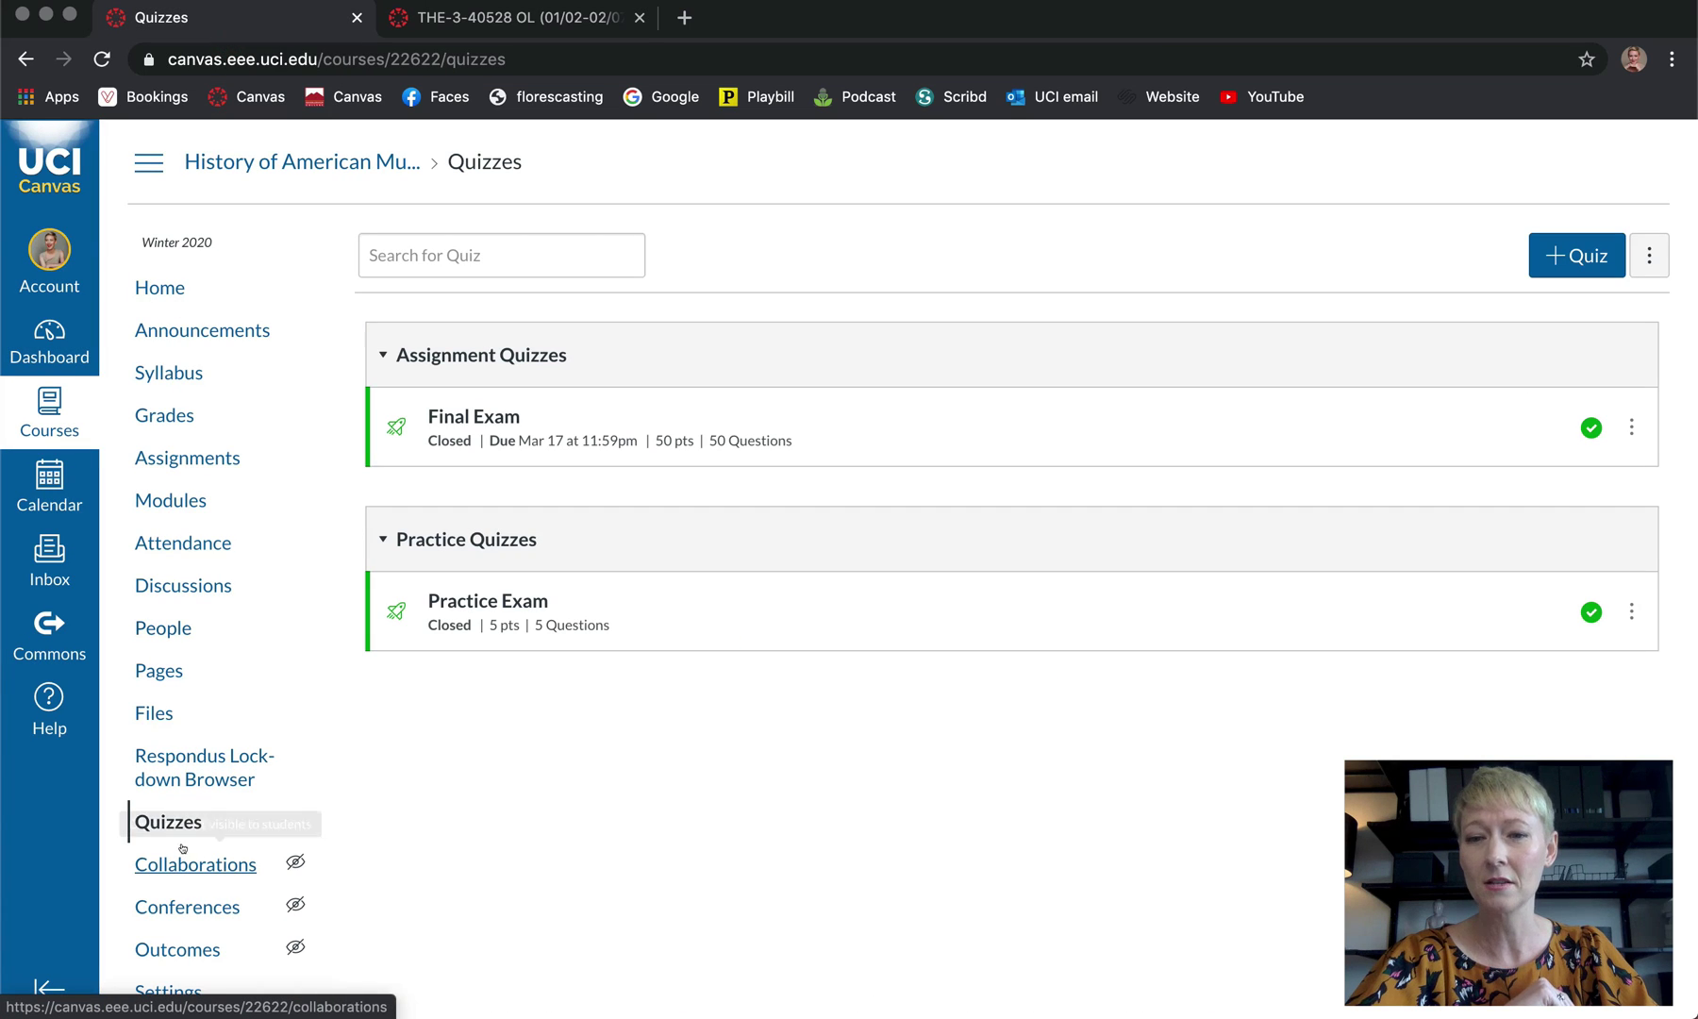
left_click(1562, 255)
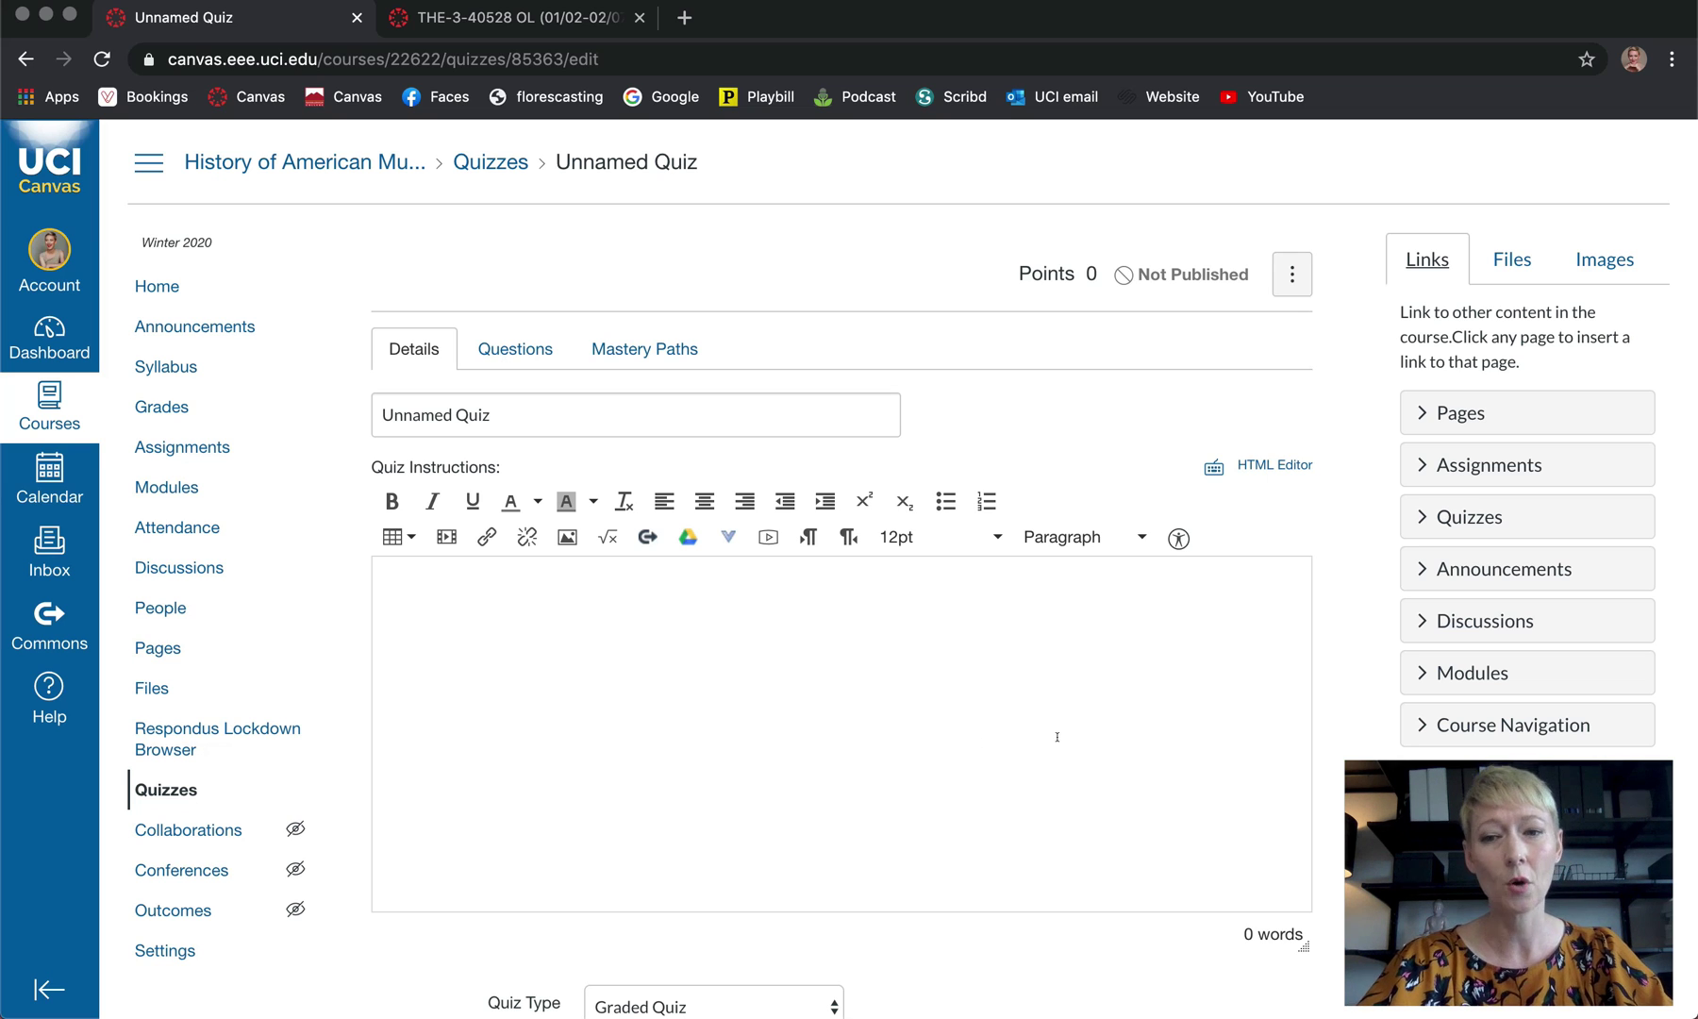
Rename the Unnamed Quiz to 'Midterm Exam', then bring up the RCC course home page
double_click(510, 413)
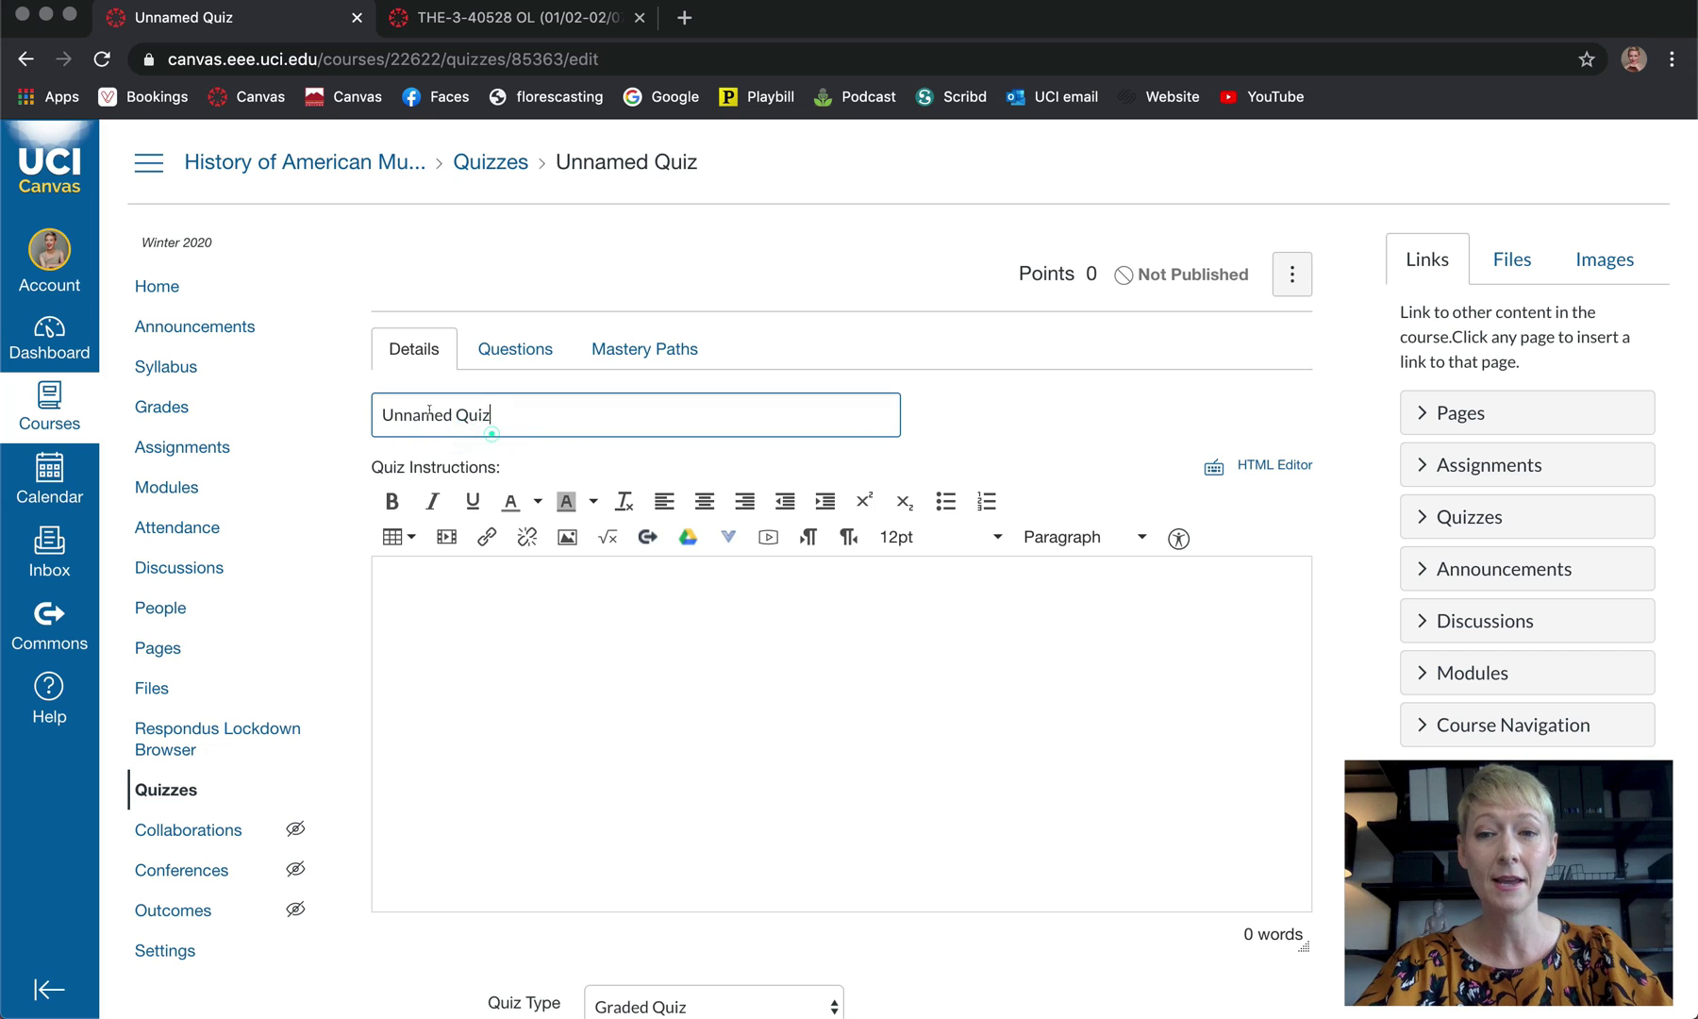
left_click_drag(492, 415, 370, 406)
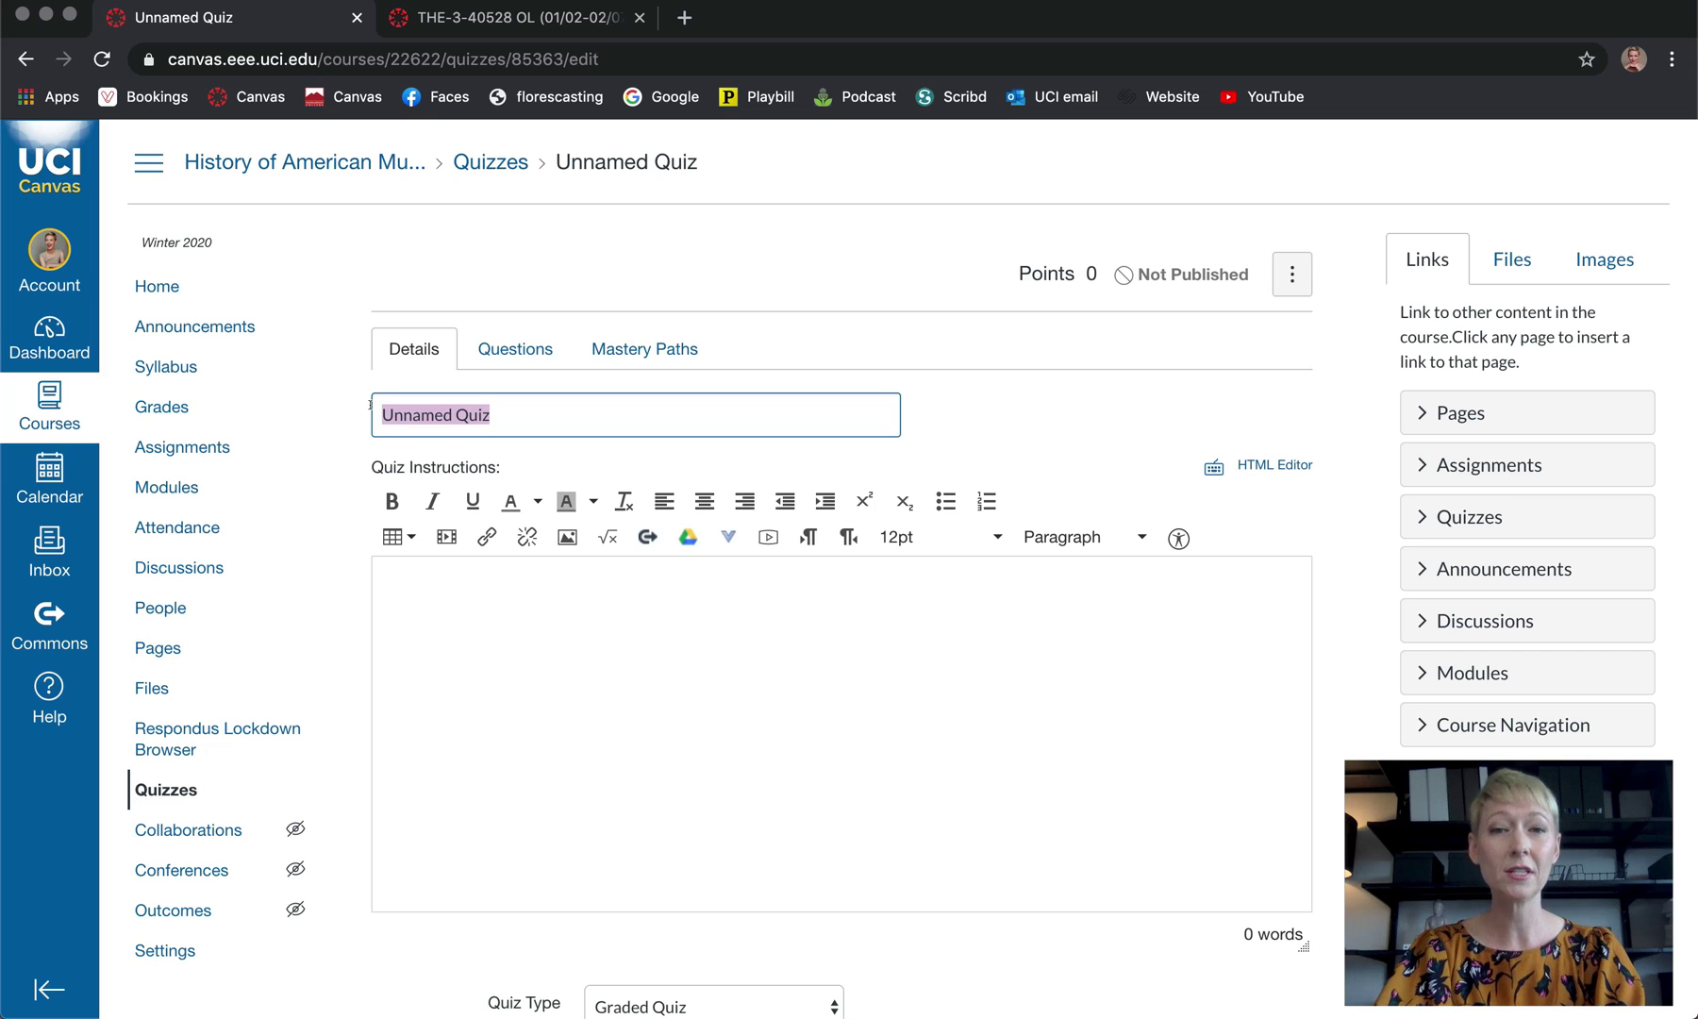
type("Mid")
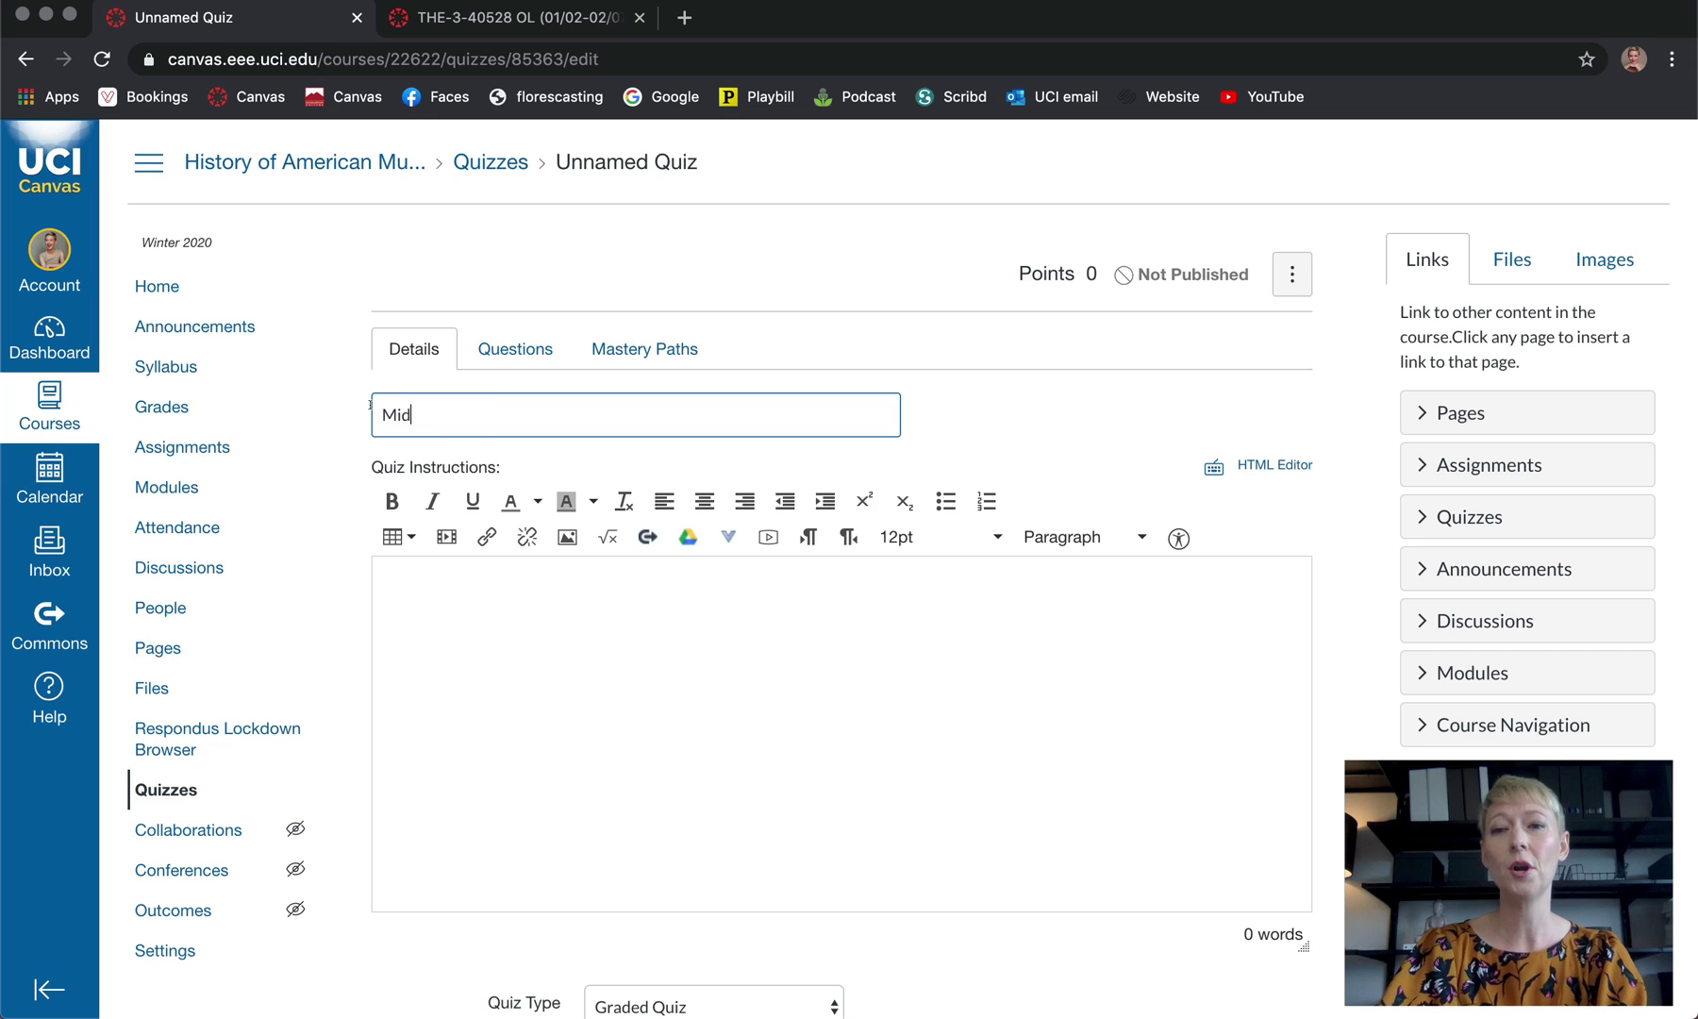
type("term Exam")
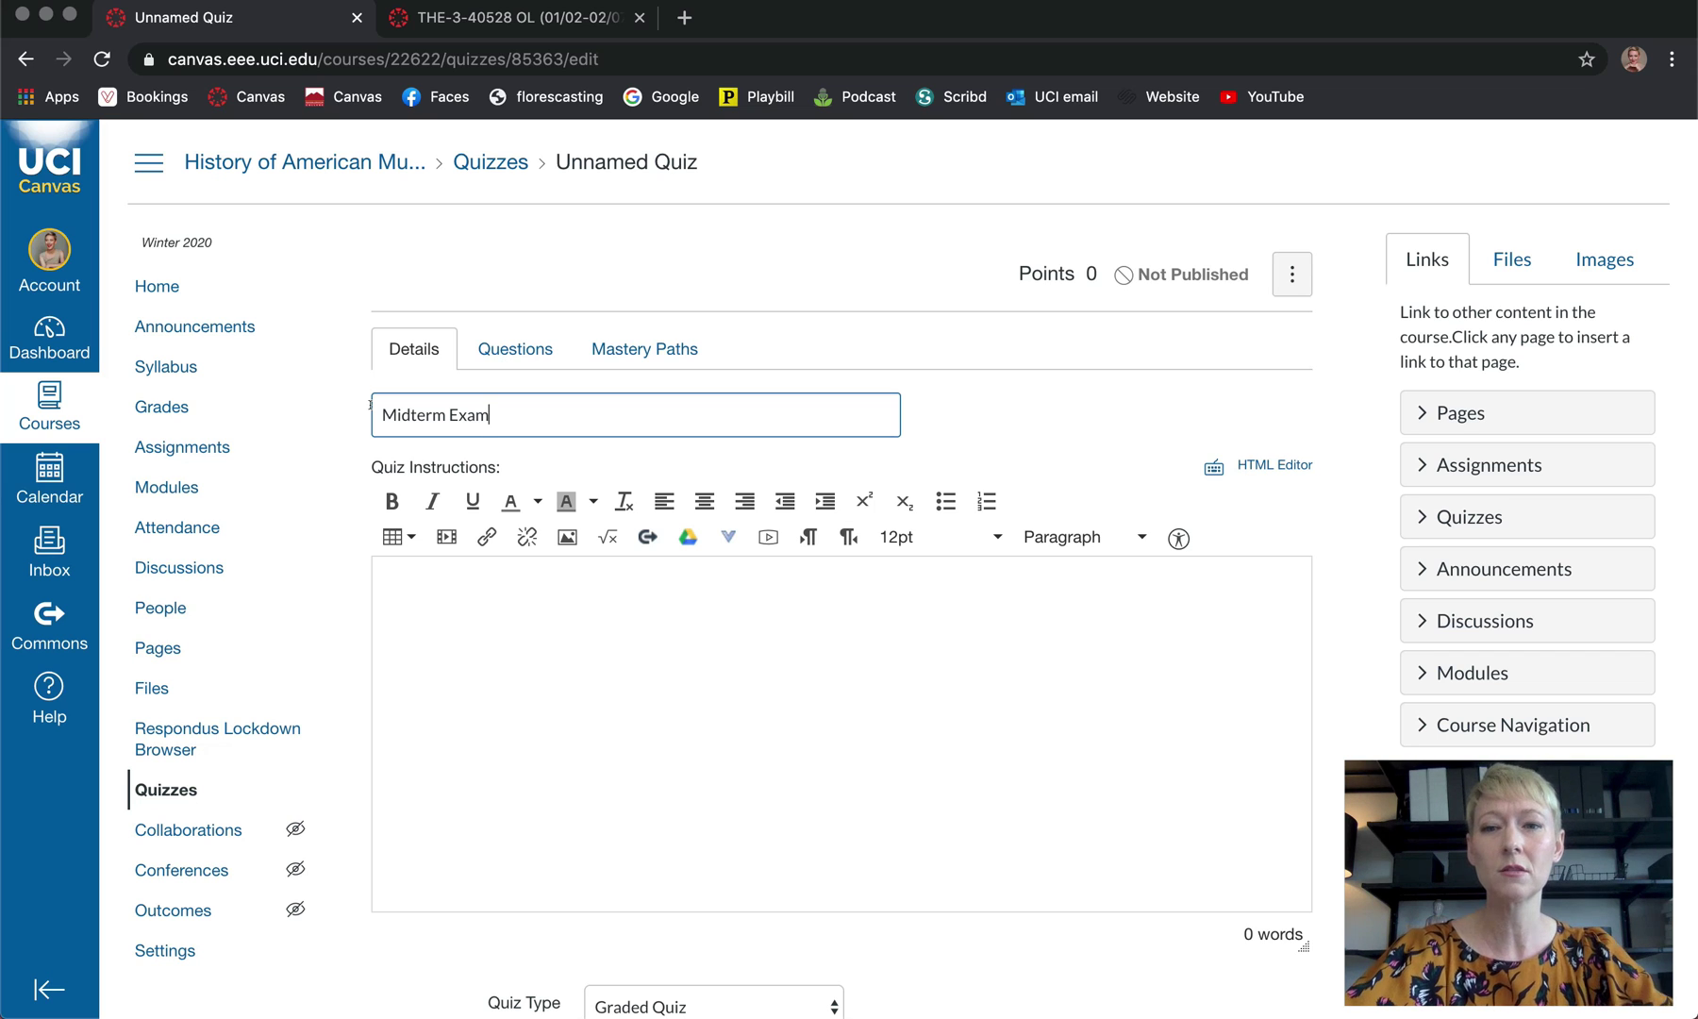
left_click(584, 636)
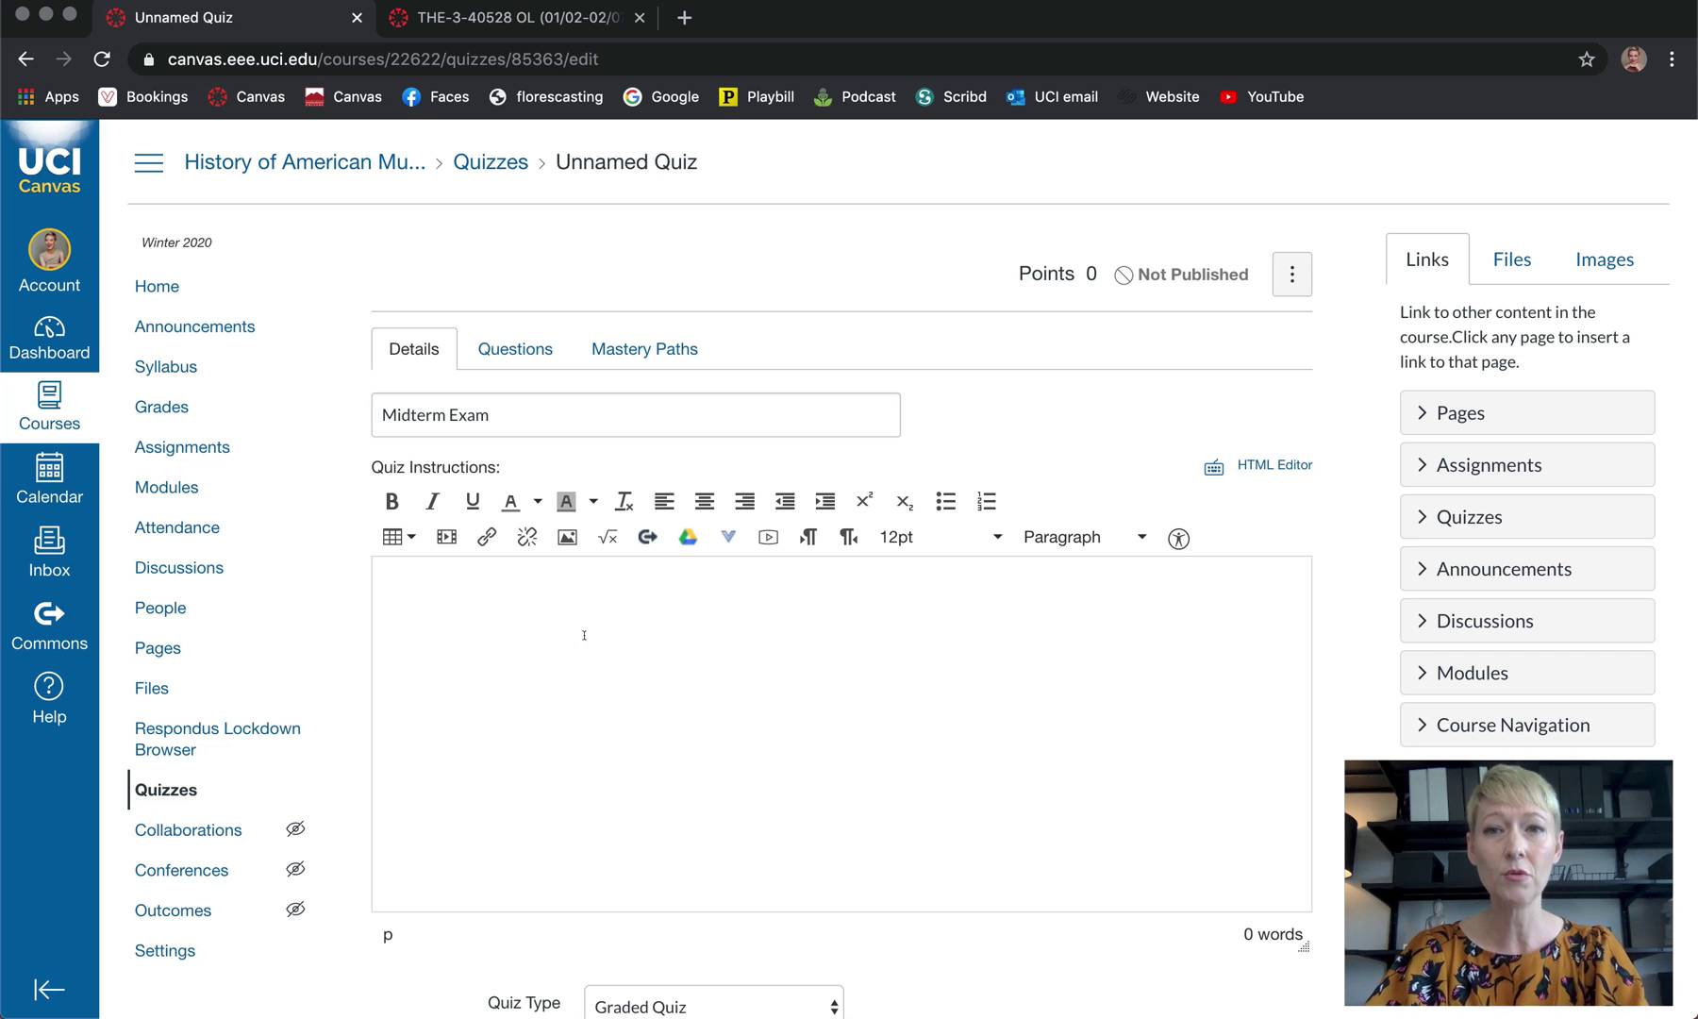
left_click(524, 16)
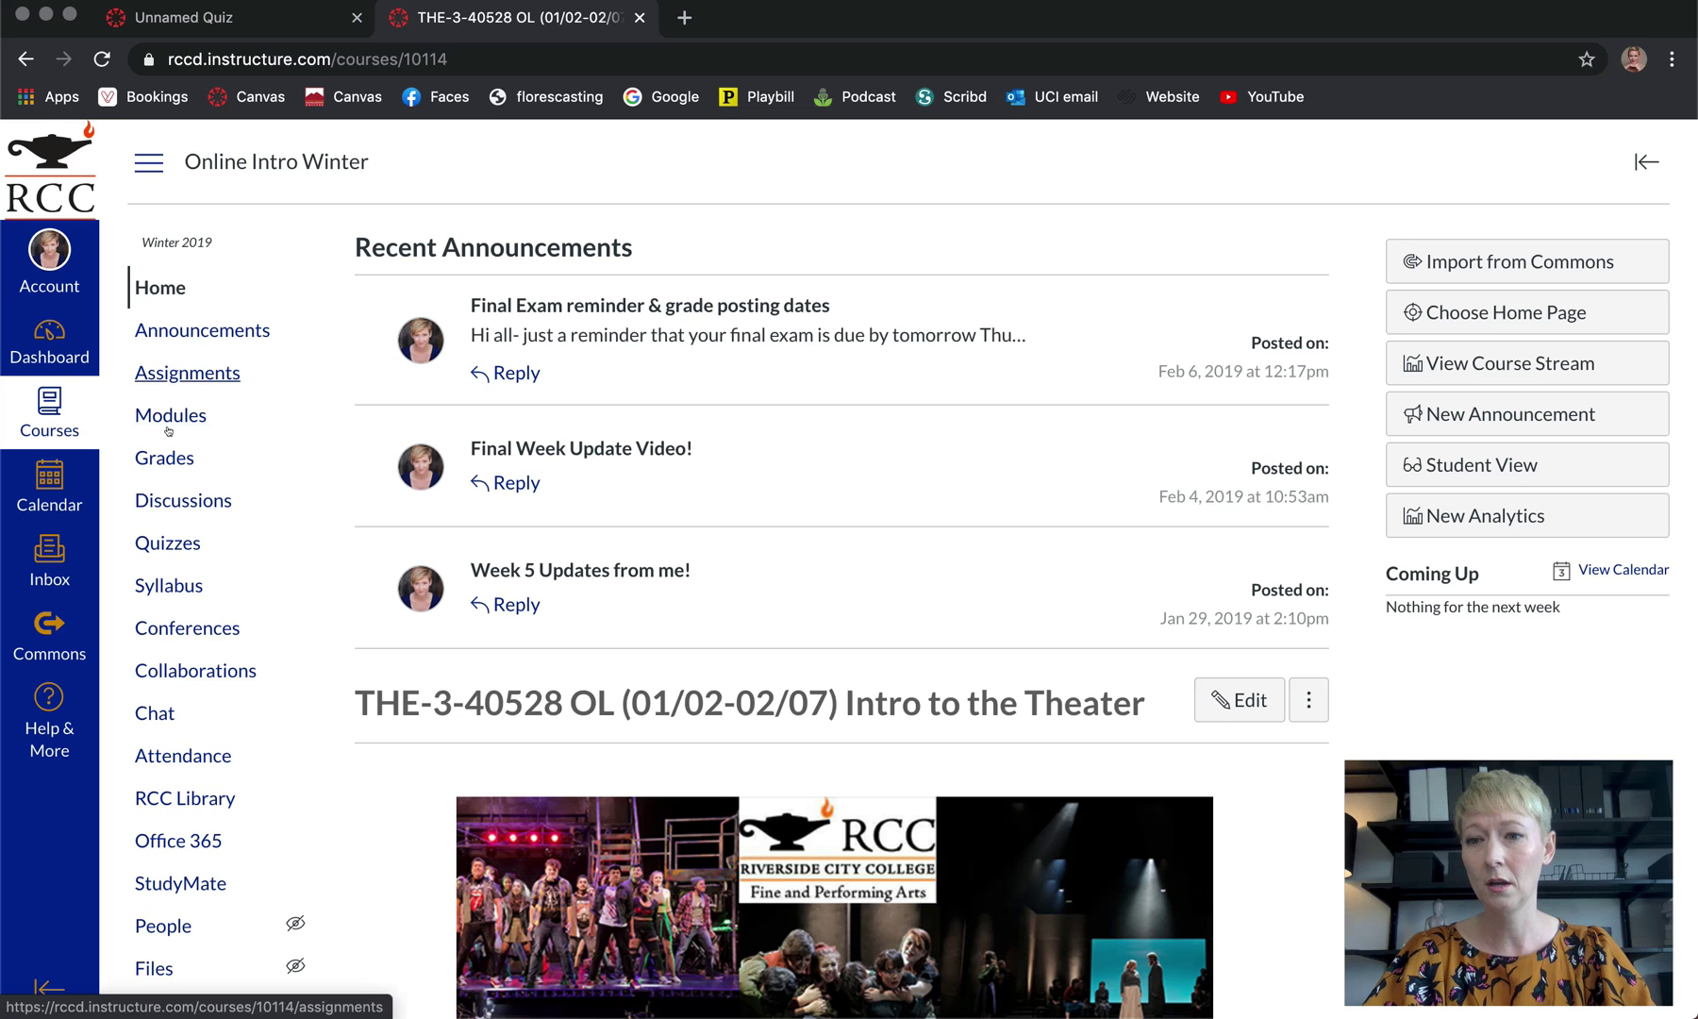
Examine the RCC Unit #1 Quiz settings, then return to editing the Midterm Exam
left_click(166, 547)
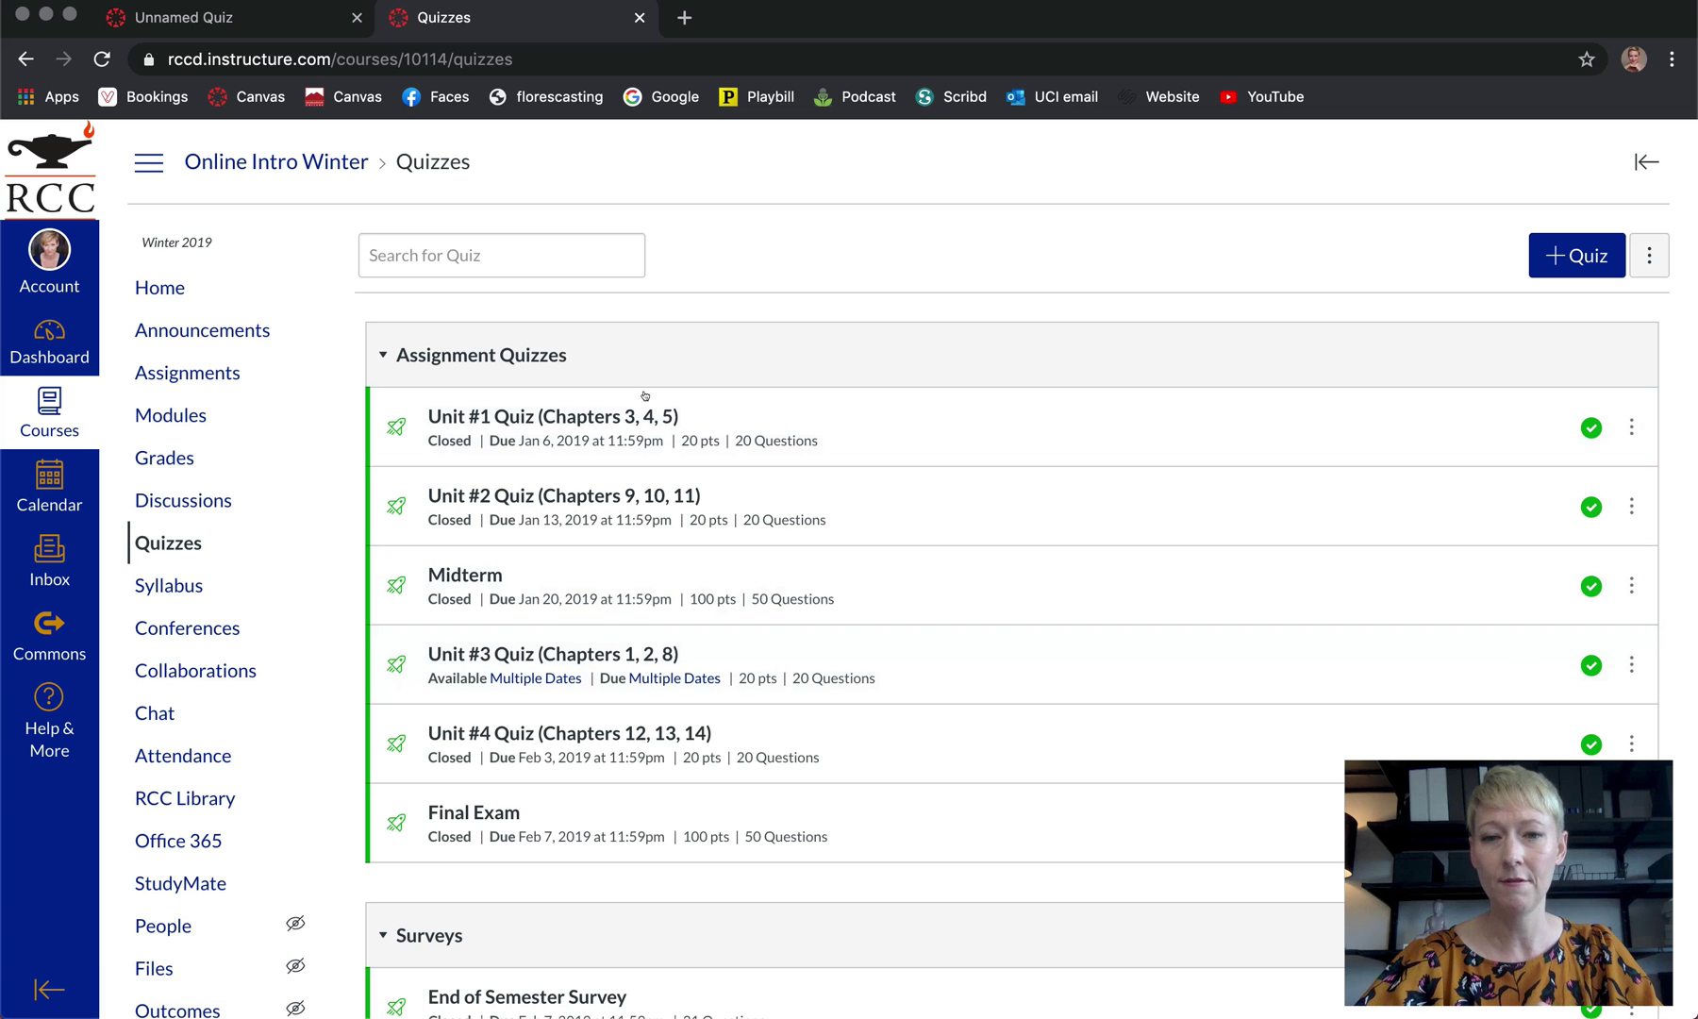
left_click(640, 407)
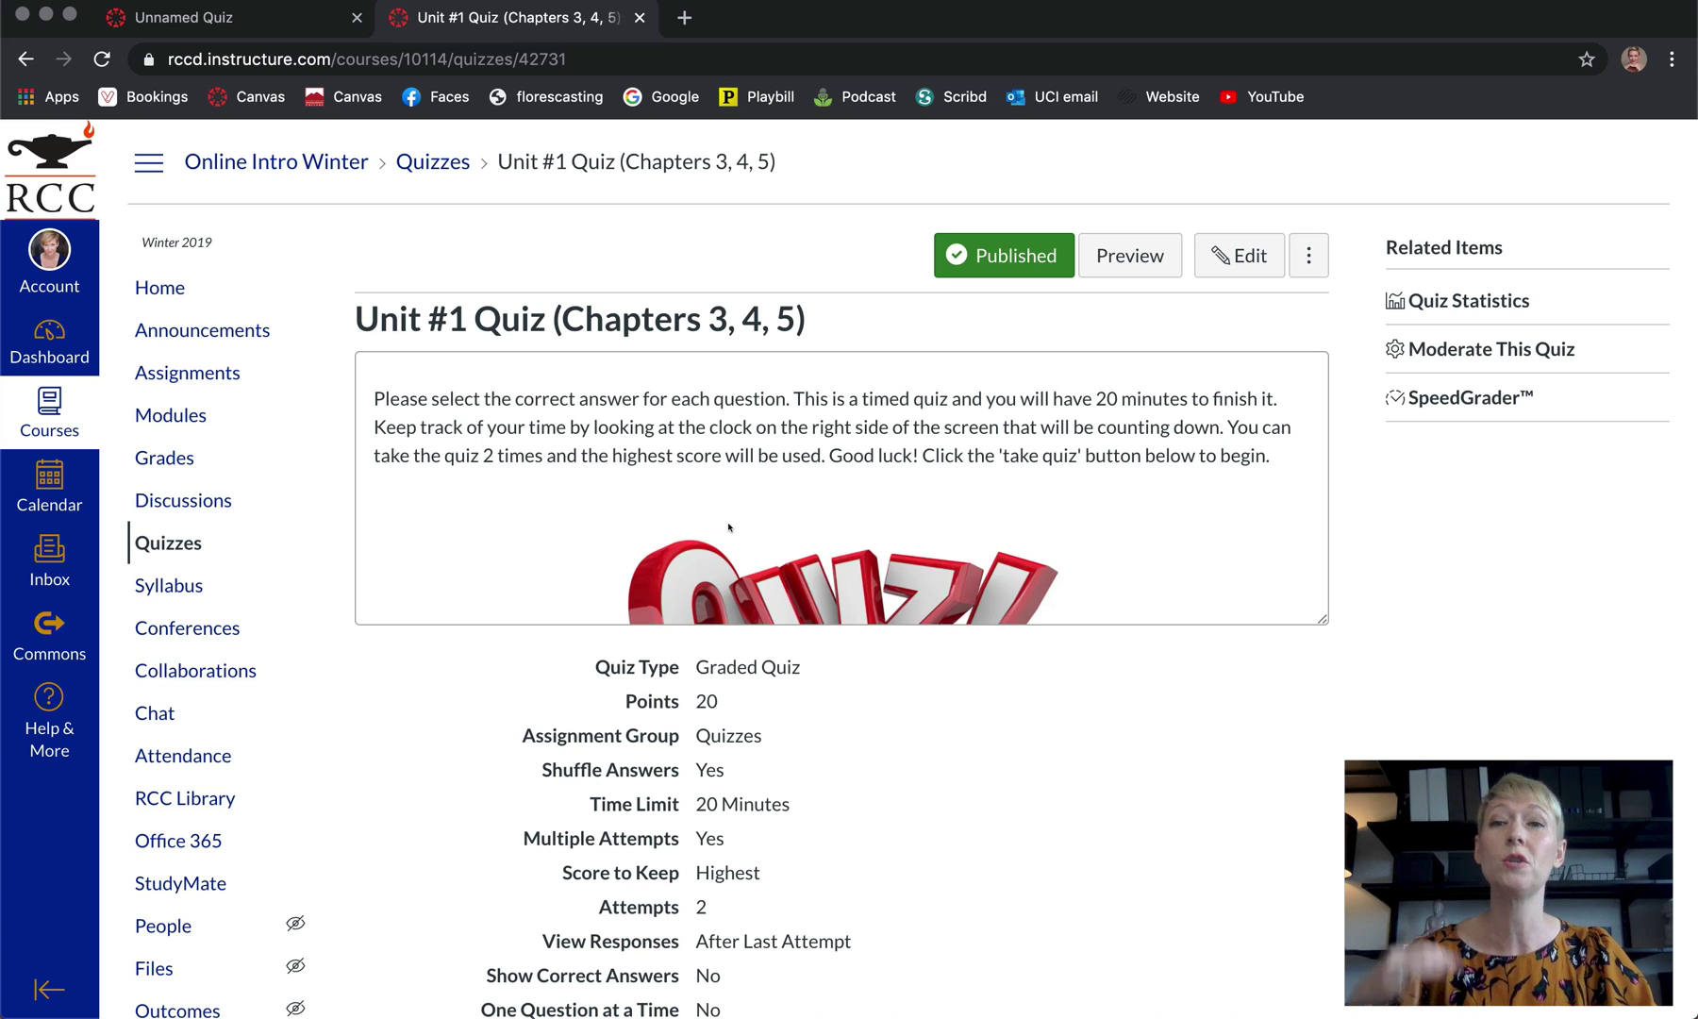
left_click(283, 17)
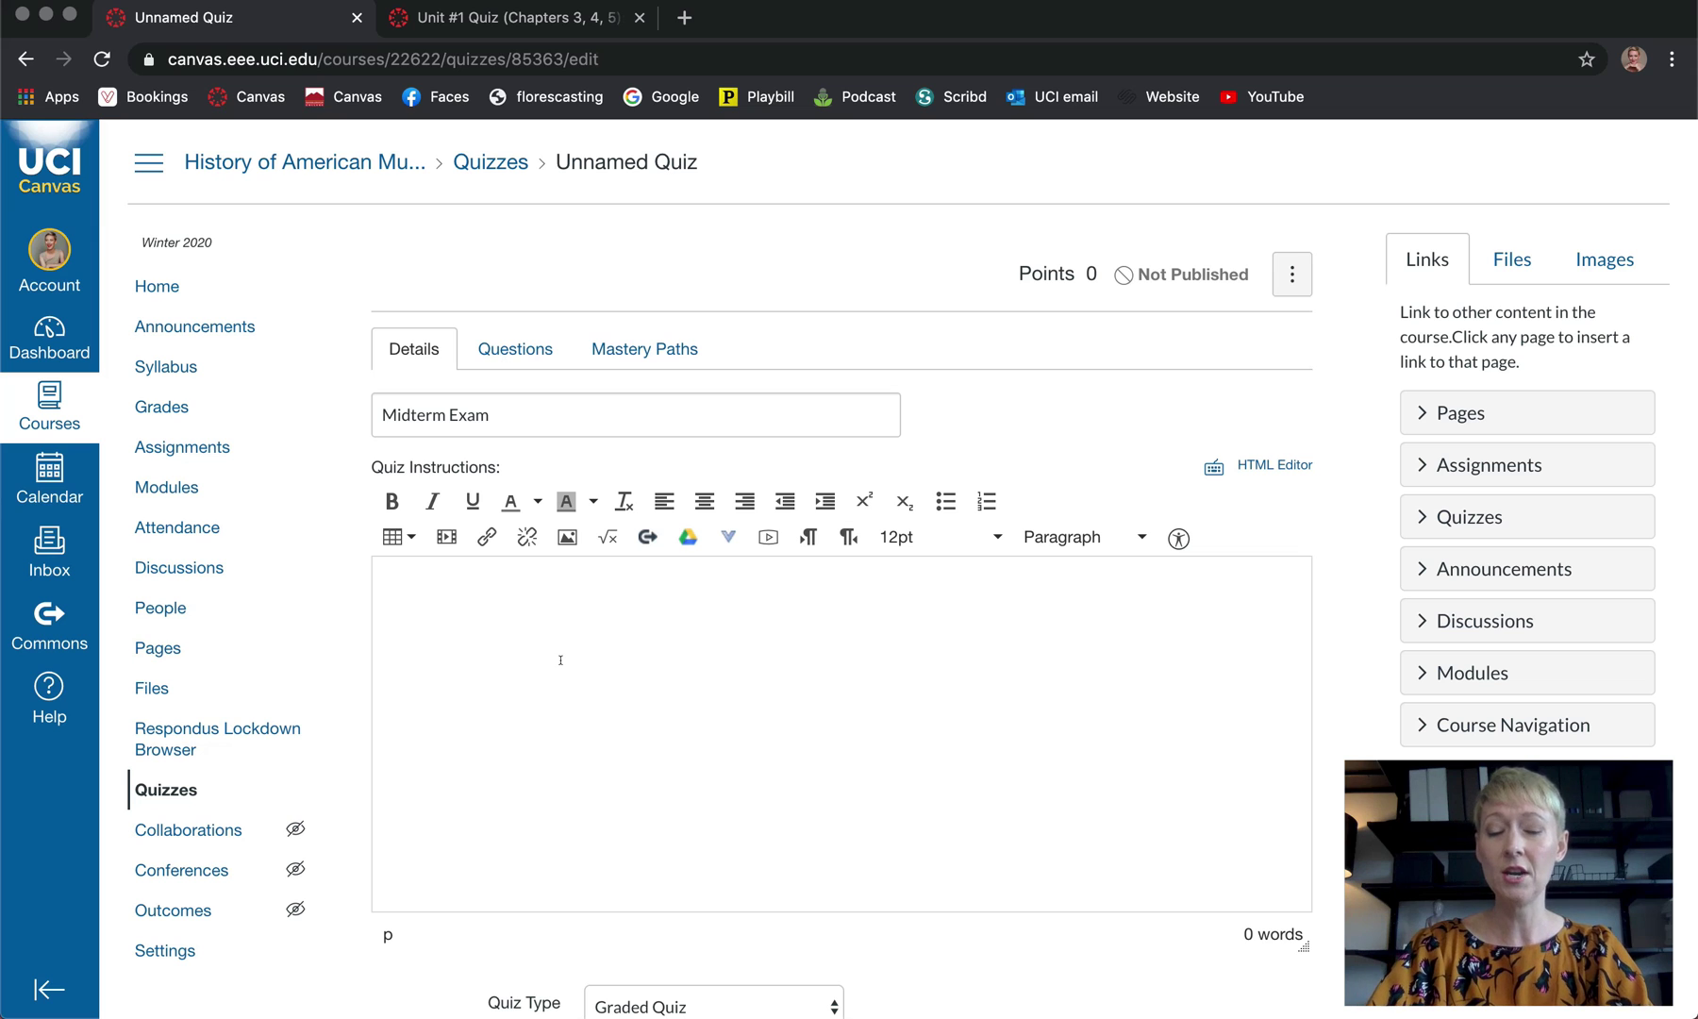
Enter 'describe text' as the Midterm Exam instructions and open the Quiz Type choices
type("descri")
key("BackSpace")
key("BackSpace")
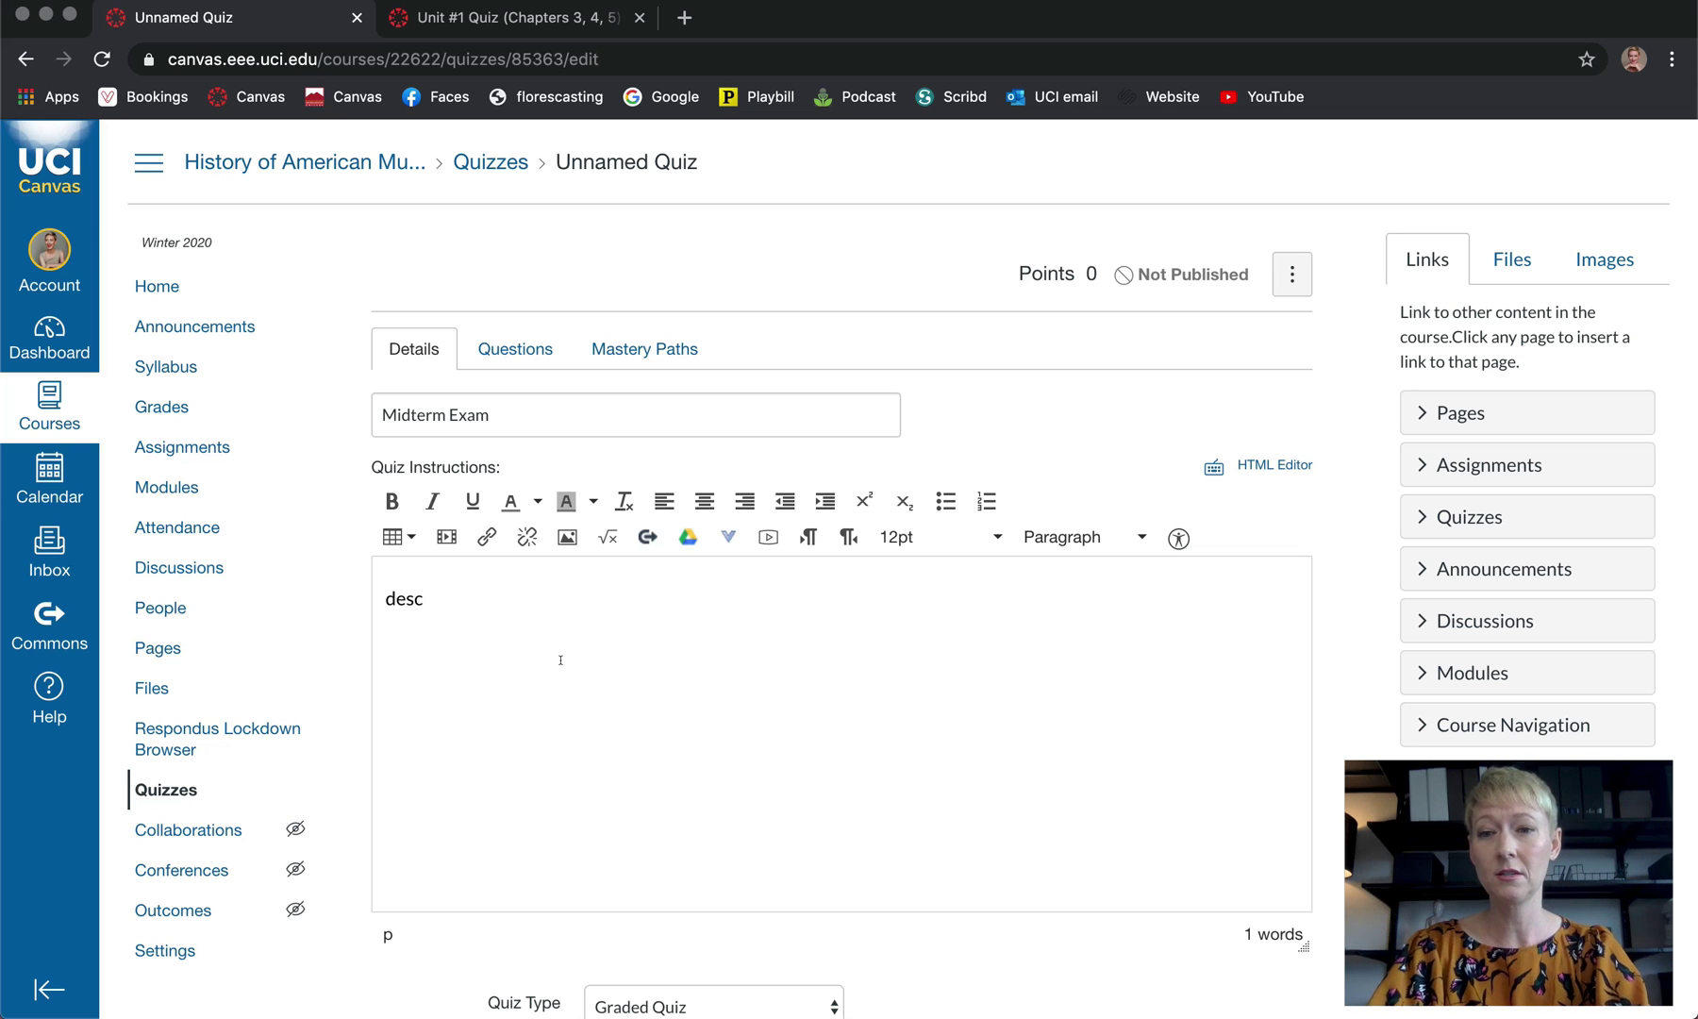
type("ribe text")
scroll(556, 734, "down", 1)
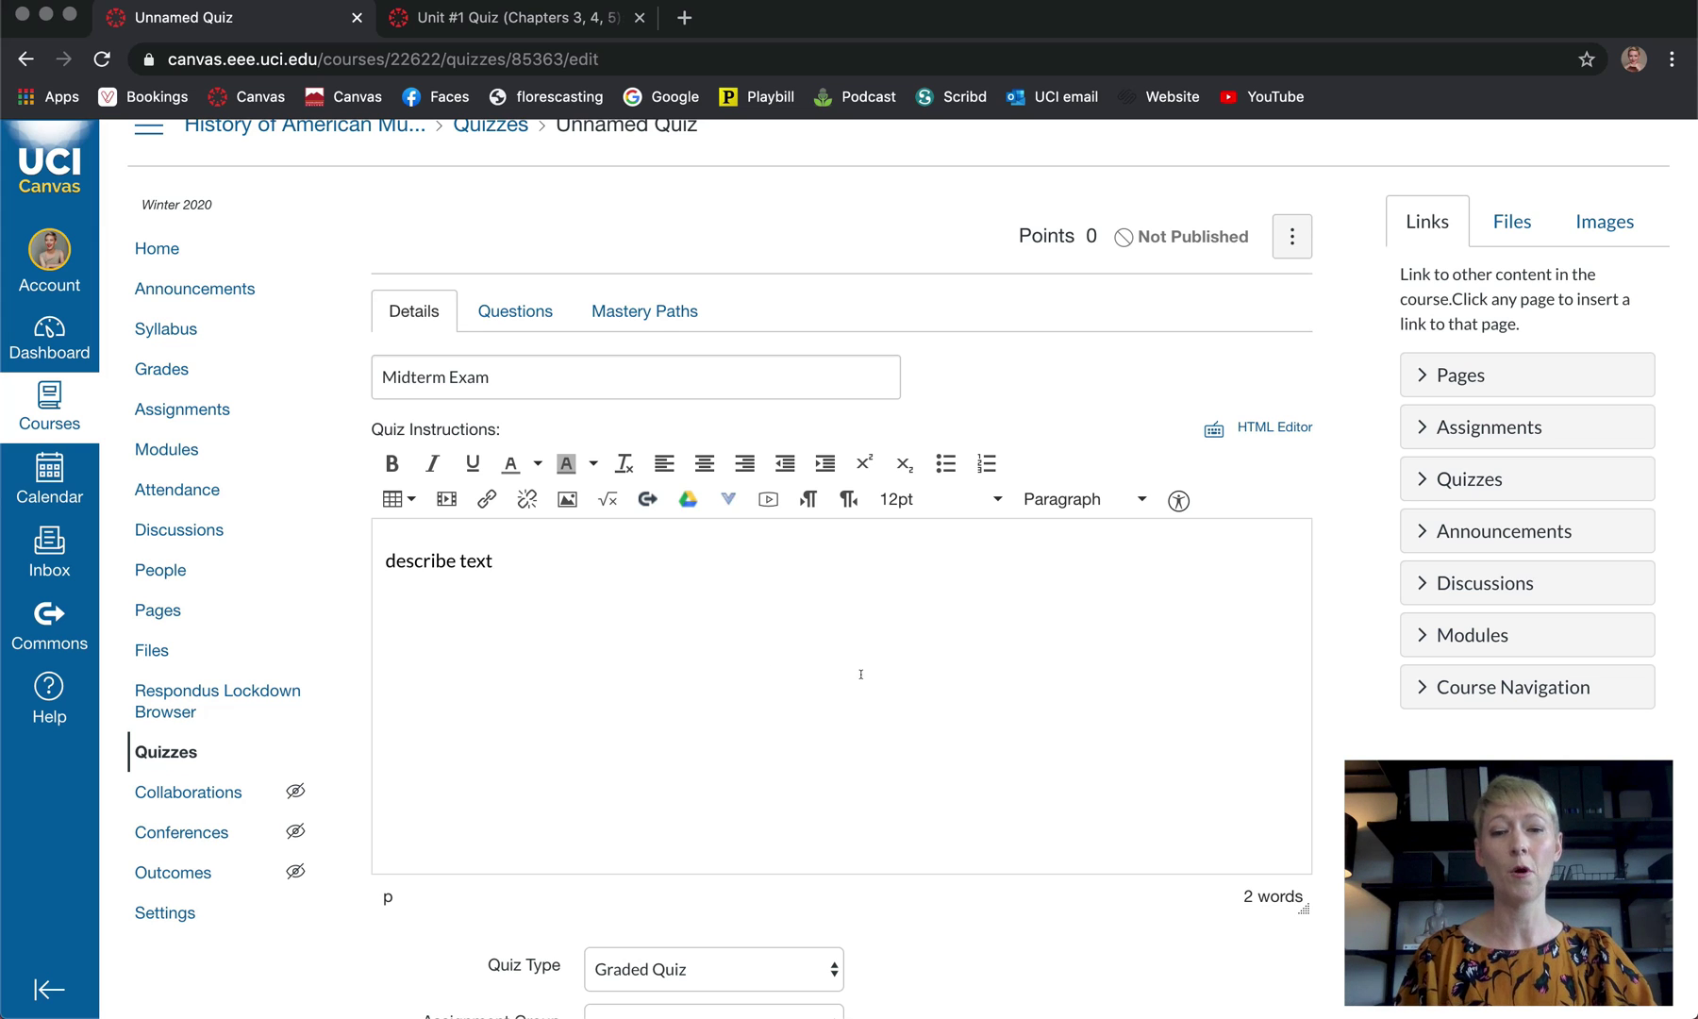
scroll(936, 877, "down", 7)
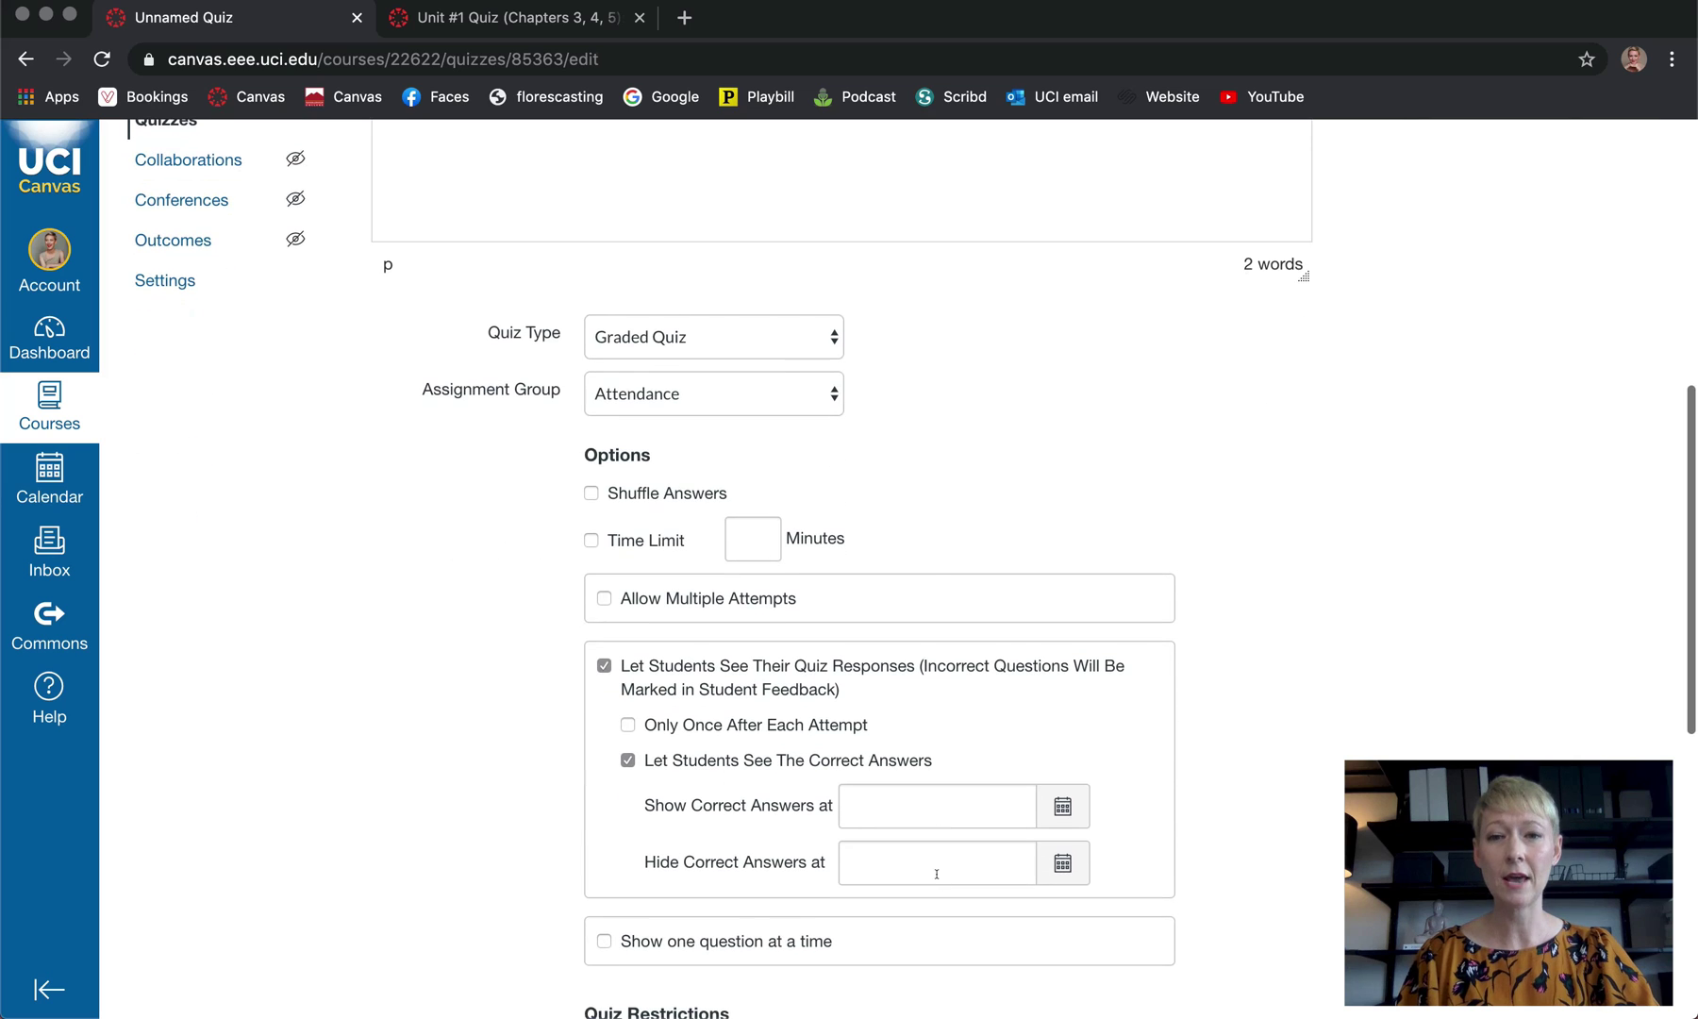
left_click(832, 337)
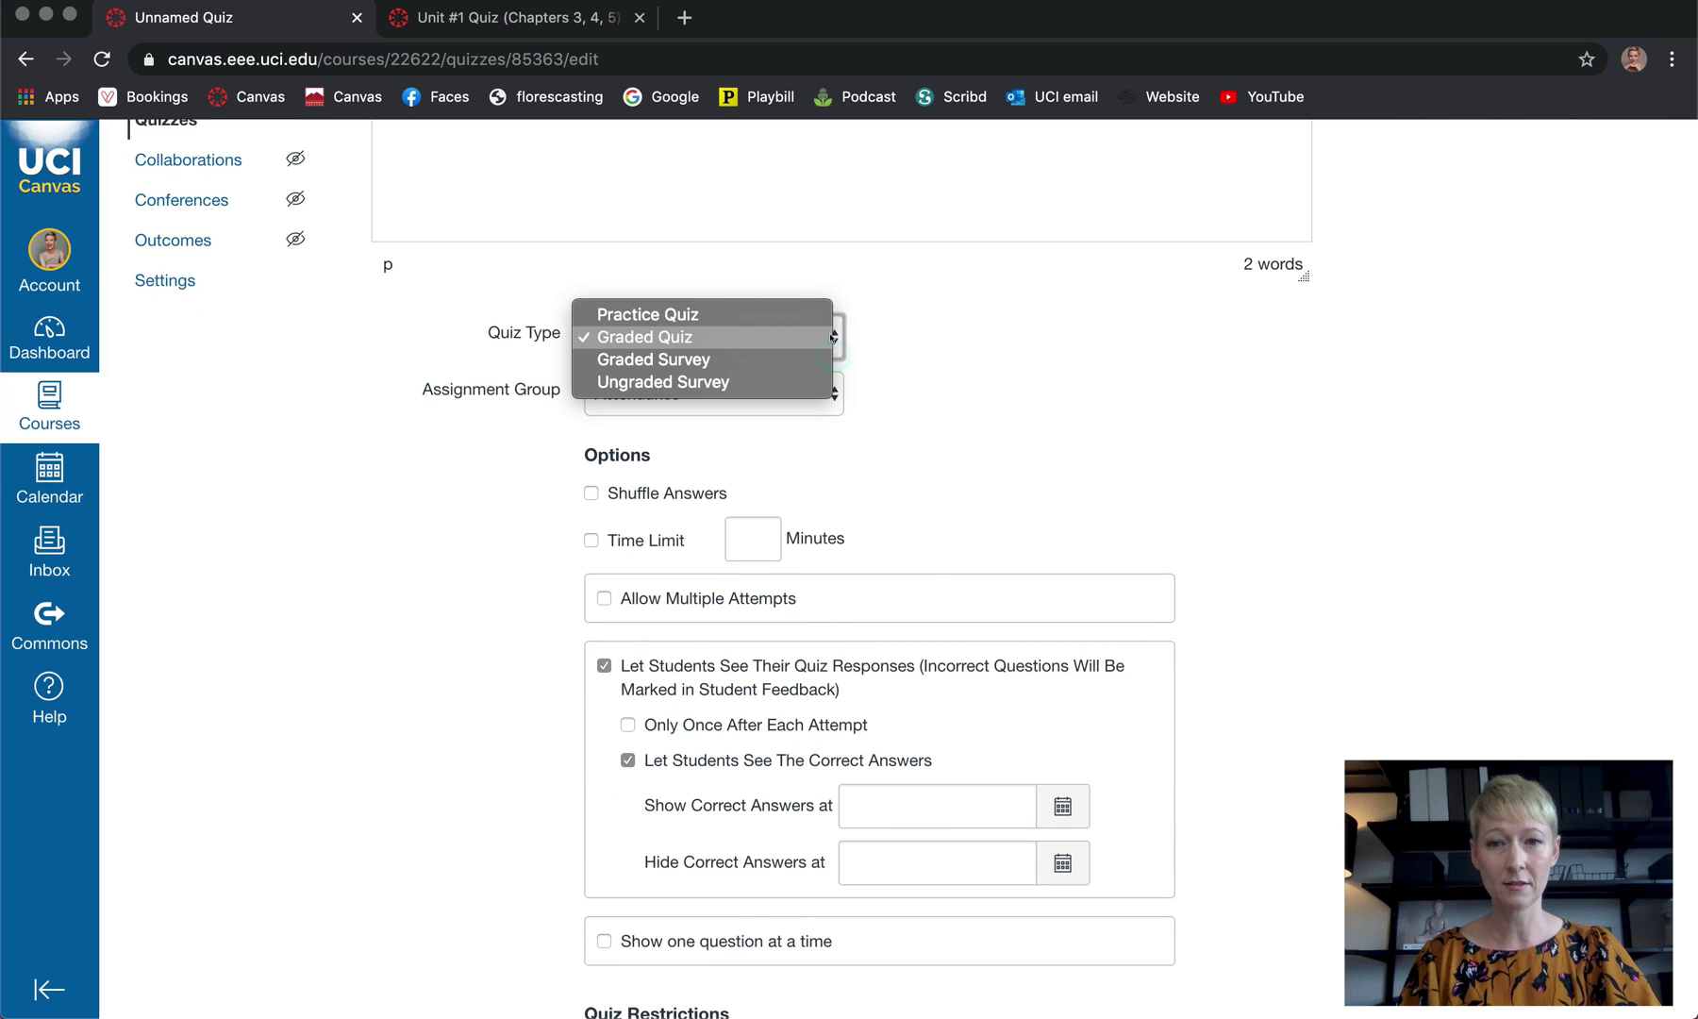
Keep the Graded Quiz type, assign the quiz to the Exams group, and turn on Shuffle Answers
left_click(775, 336)
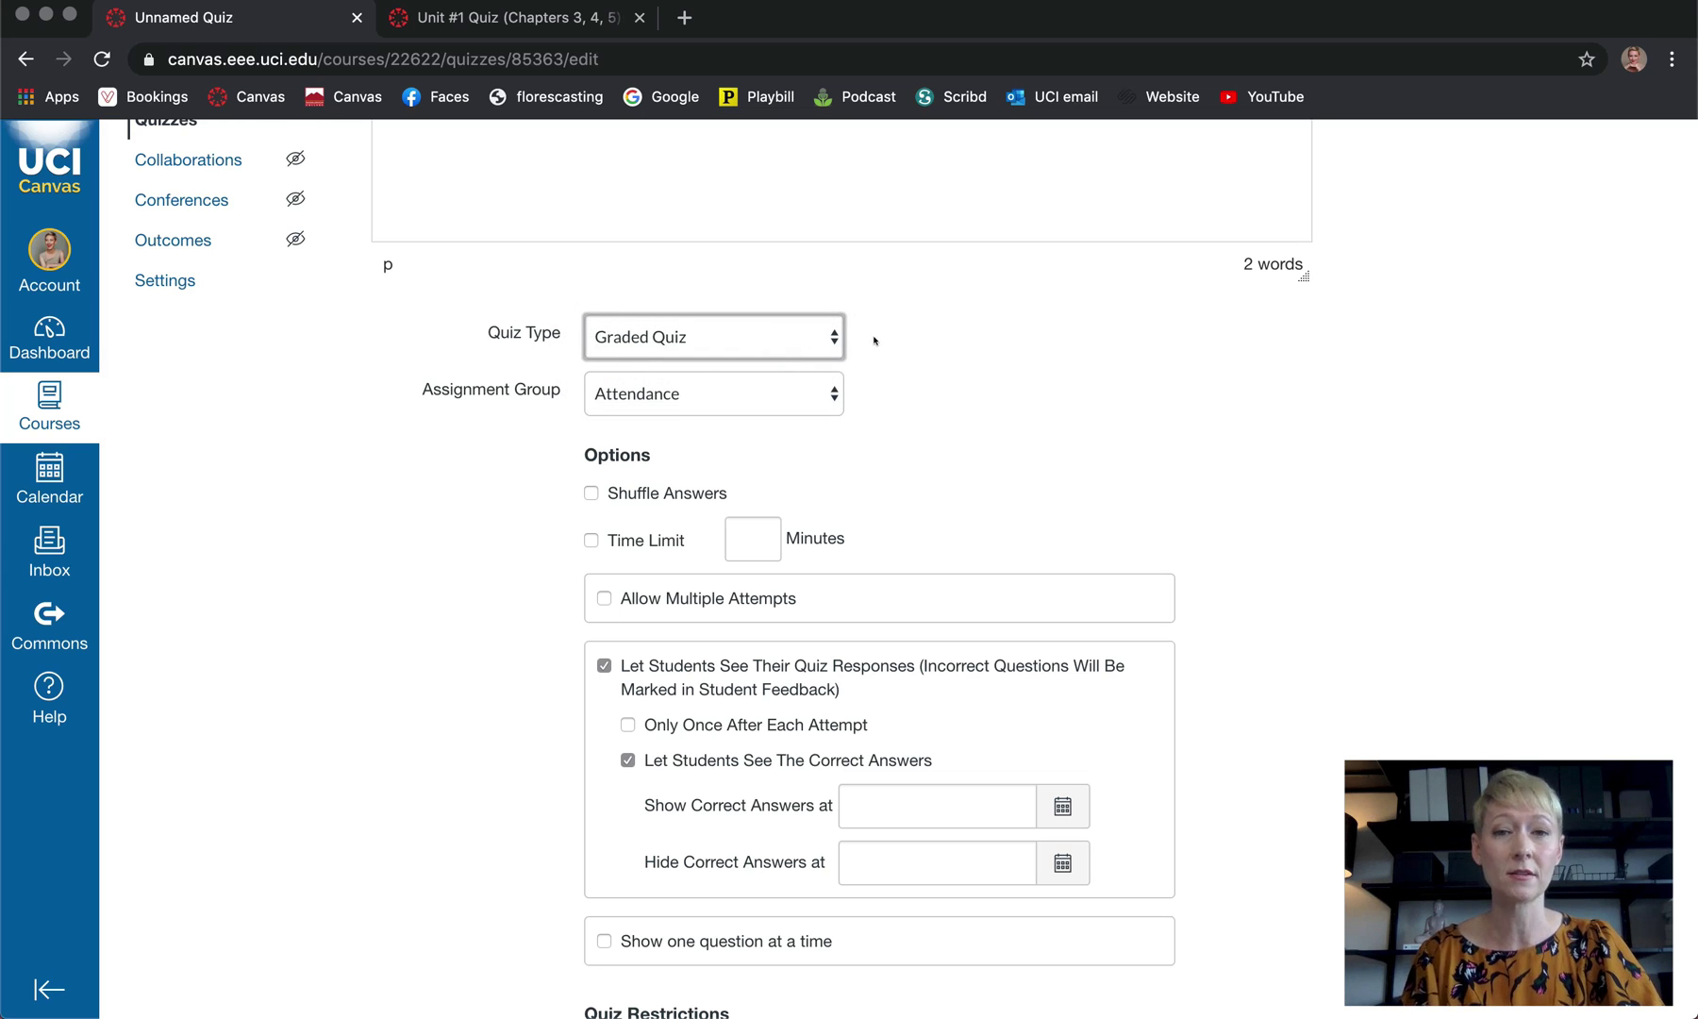
scroll(873, 340, "up", 6)
scroll(874, 340, "down", 7)
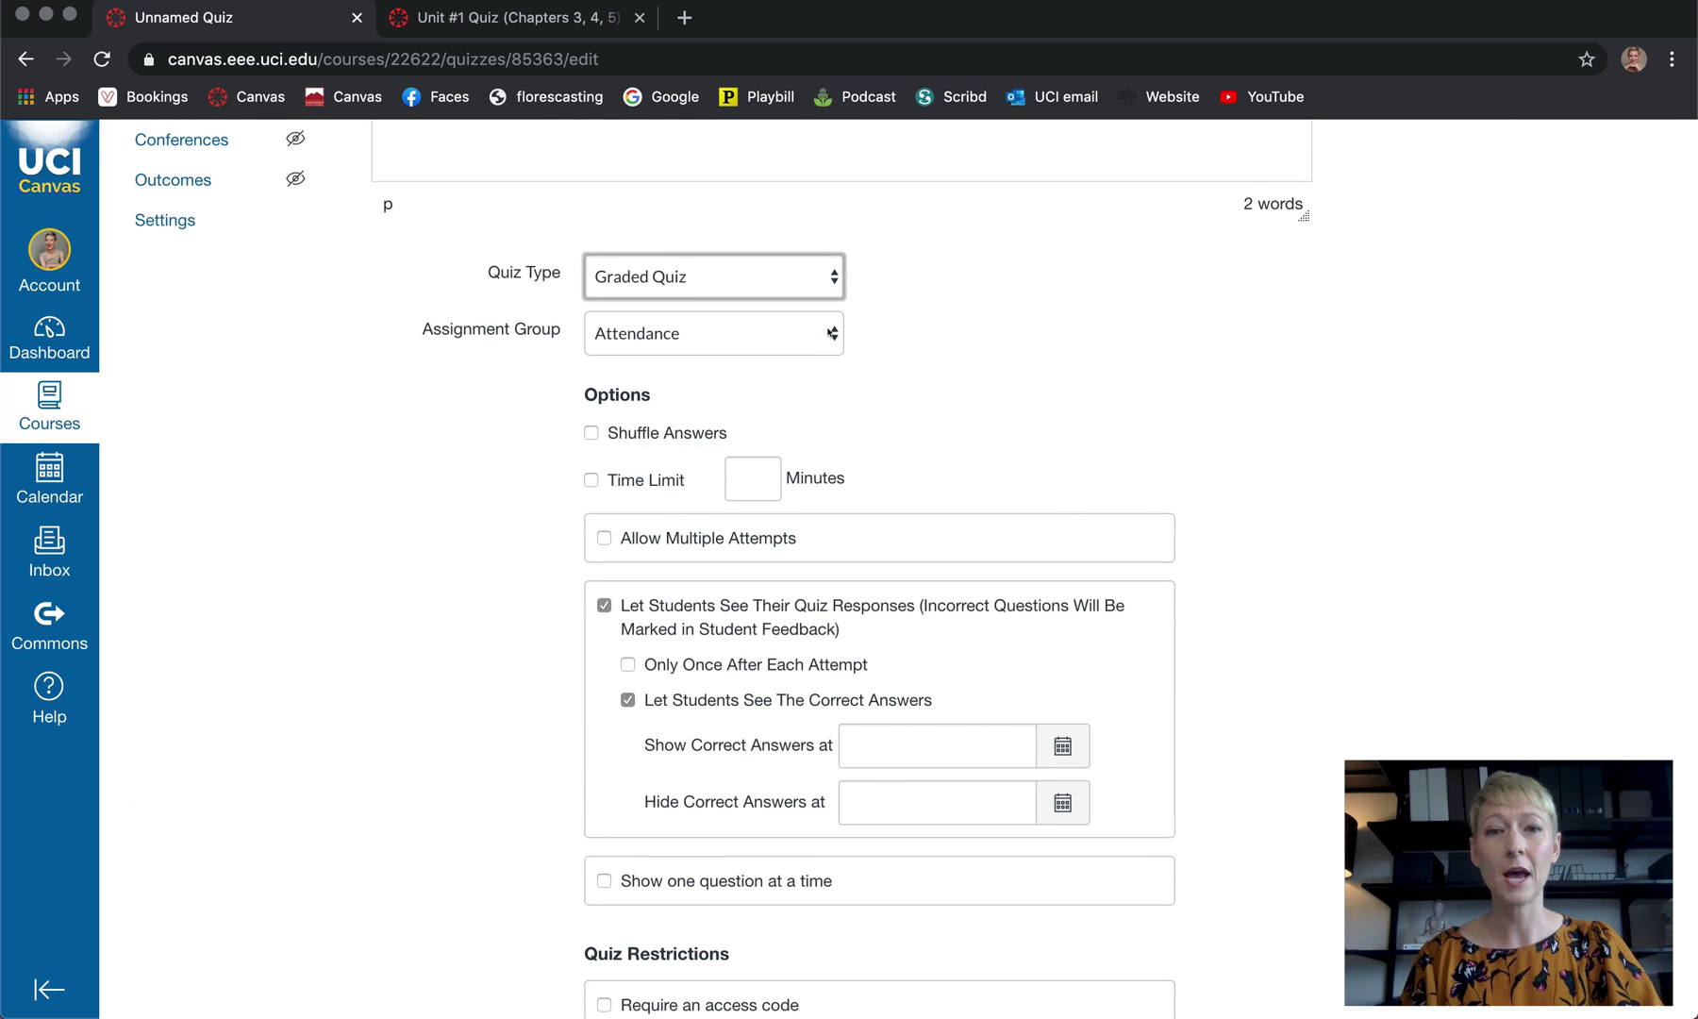
left_click(830, 333)
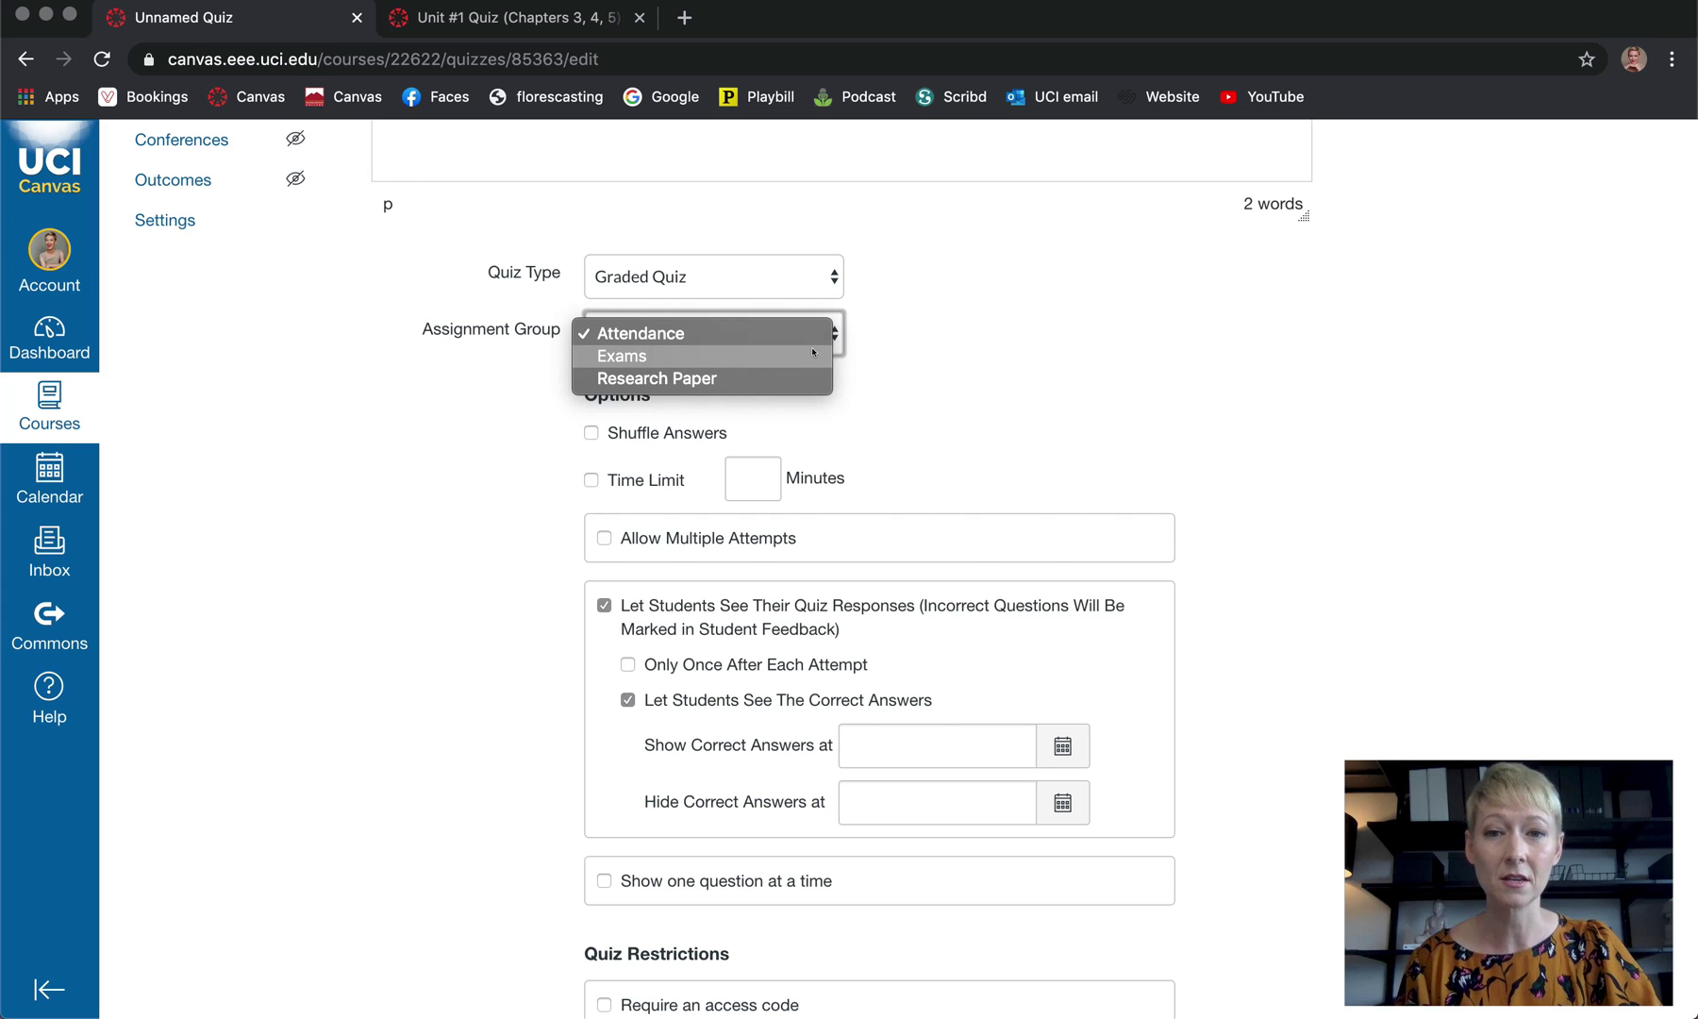
left_click(812, 355)
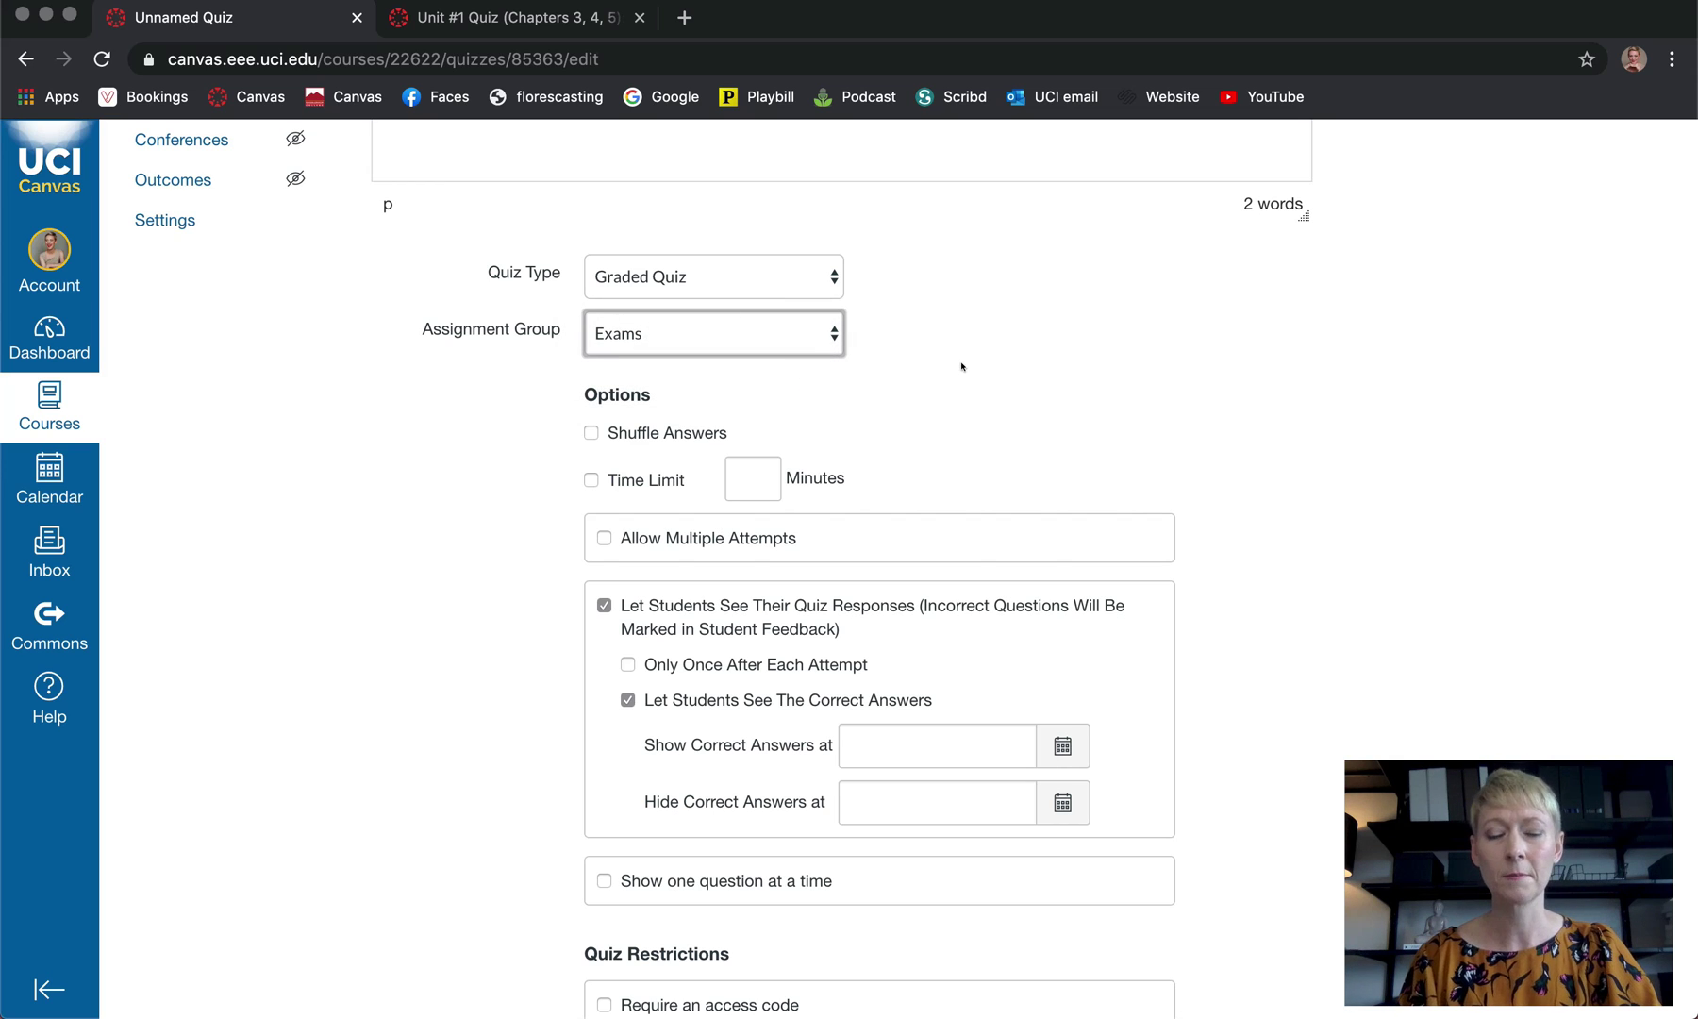
left_click(589, 433)
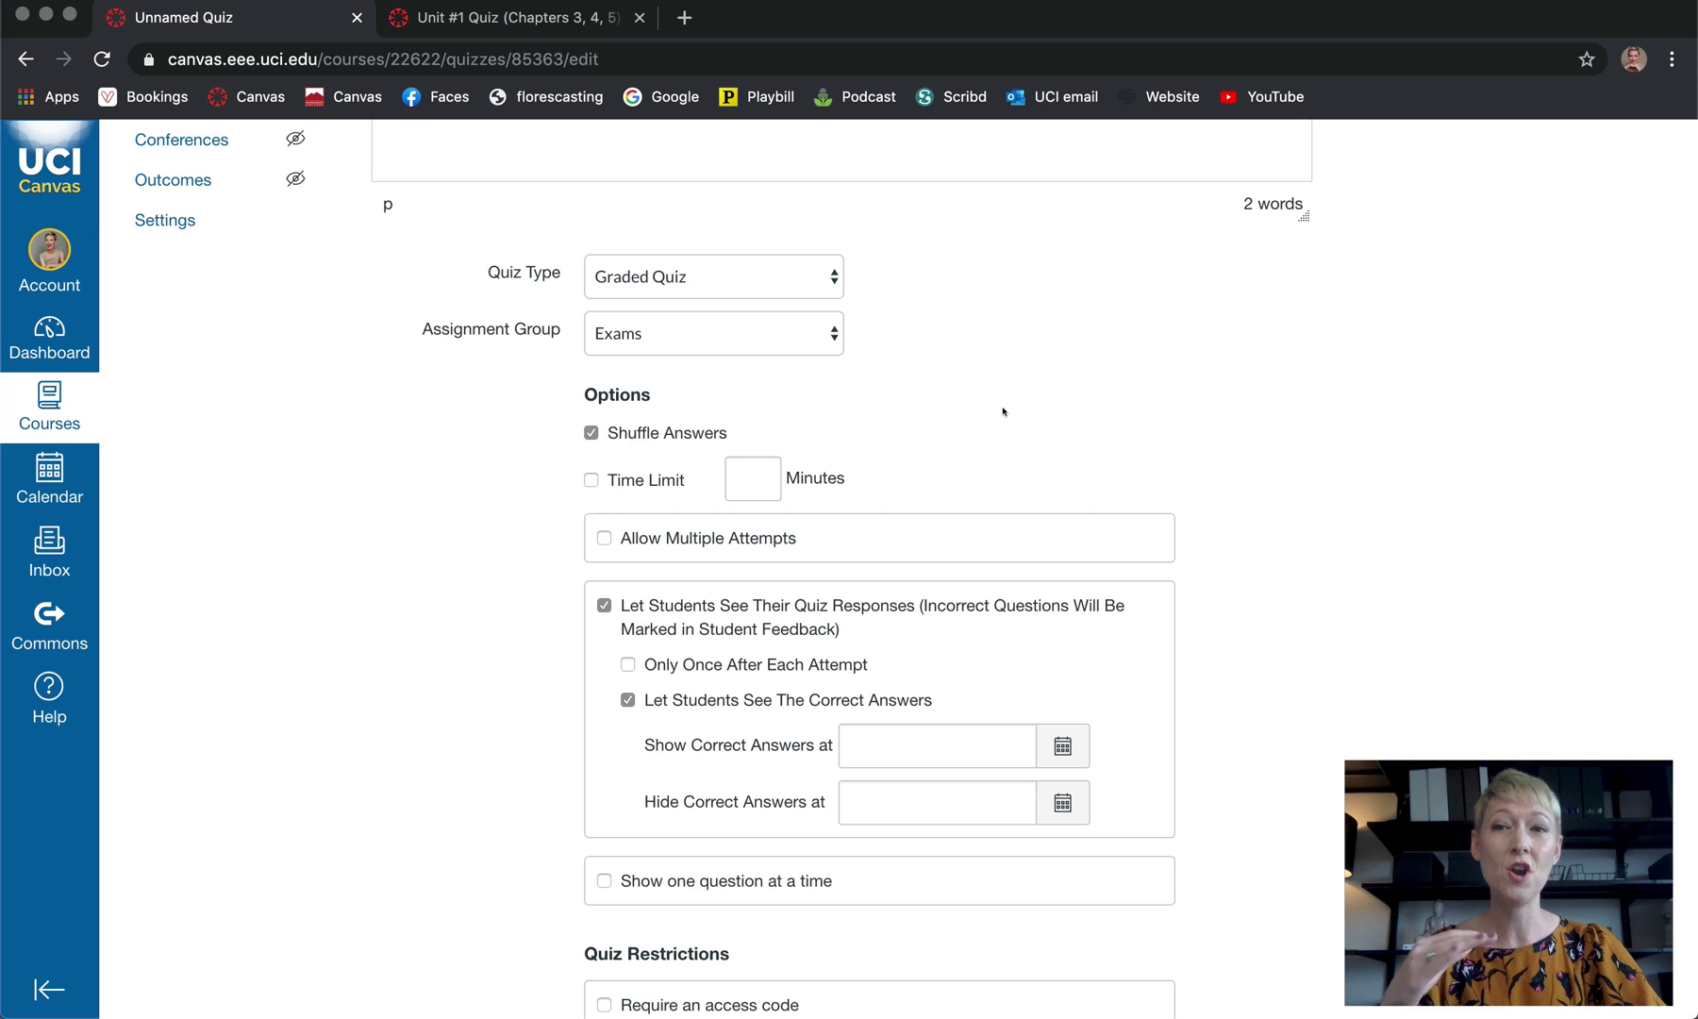
Turn on a 50-minute time limit and allow multiple attempts
scroll(1002, 411, "down", 1)
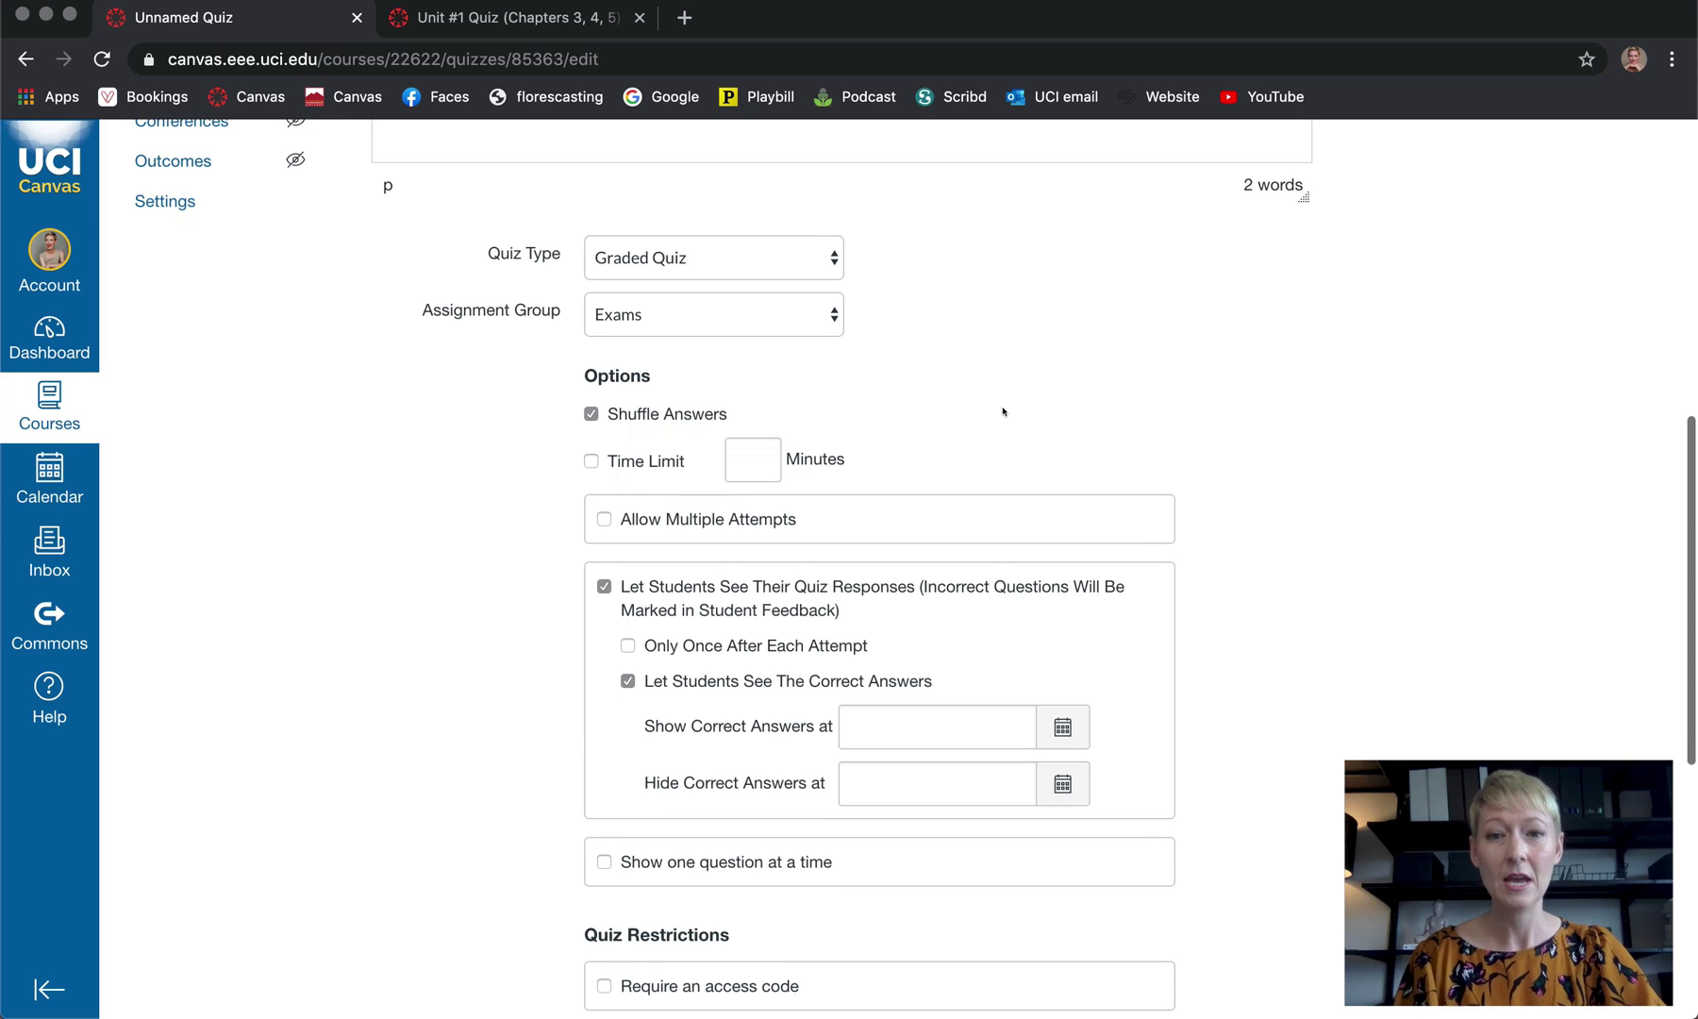
left_click(587, 462)
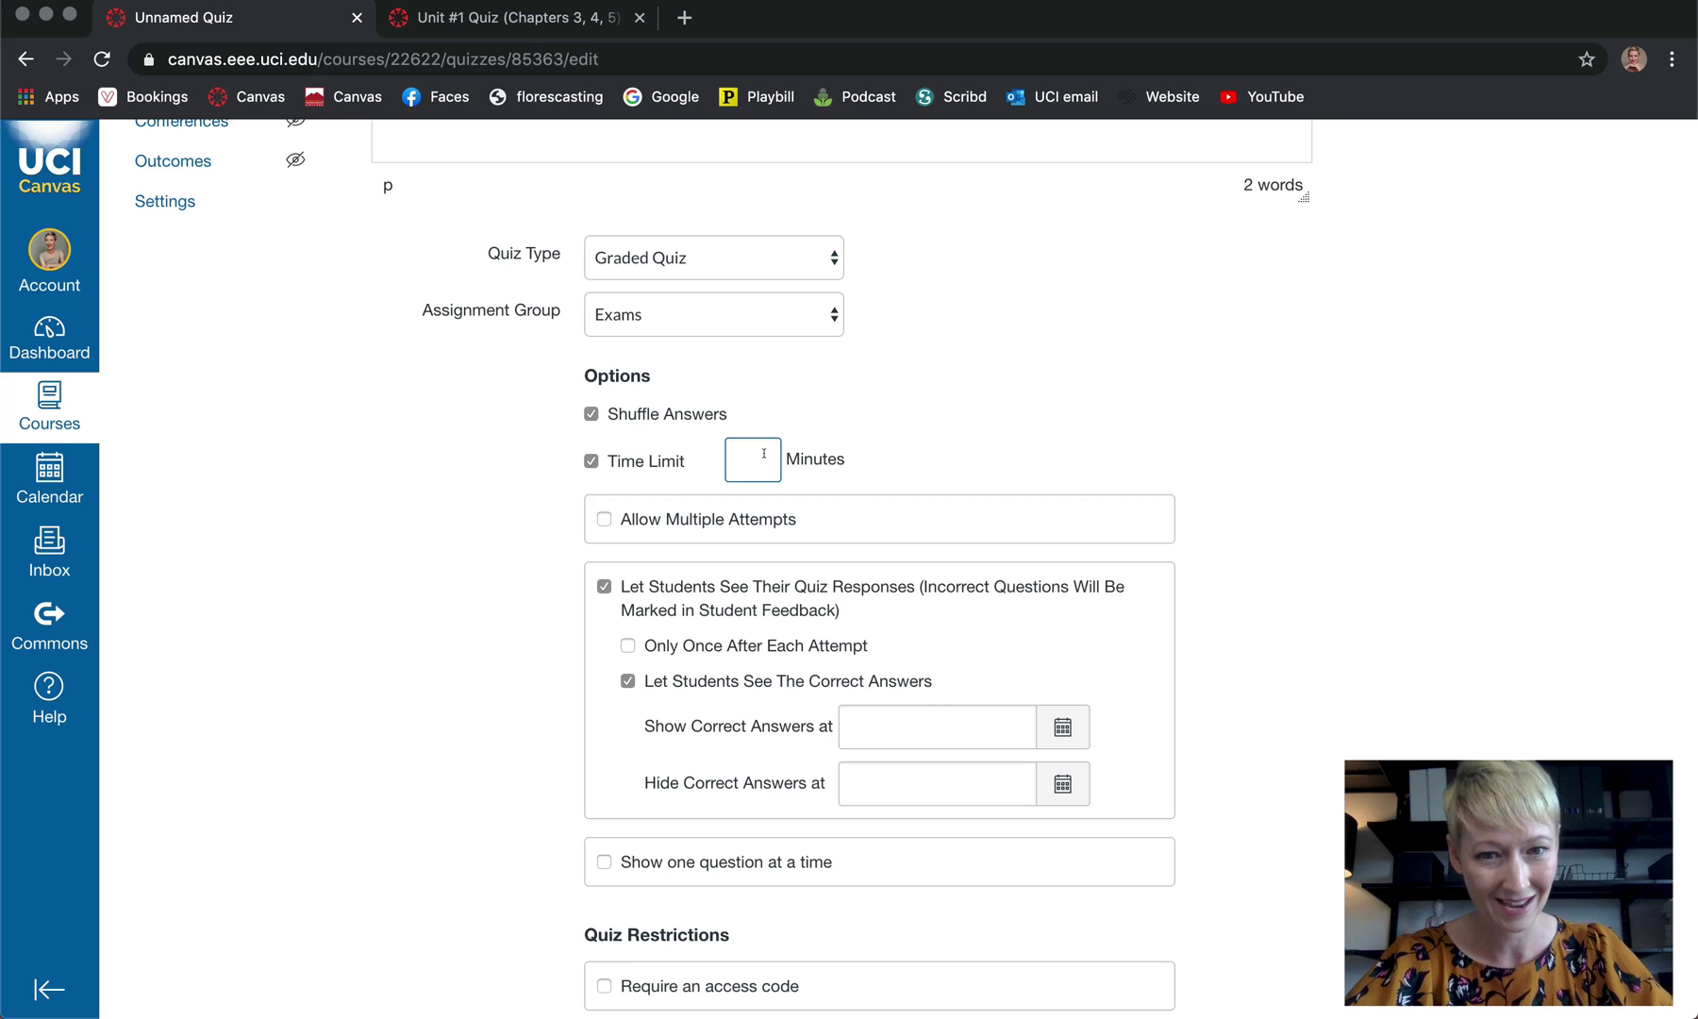
type("50")
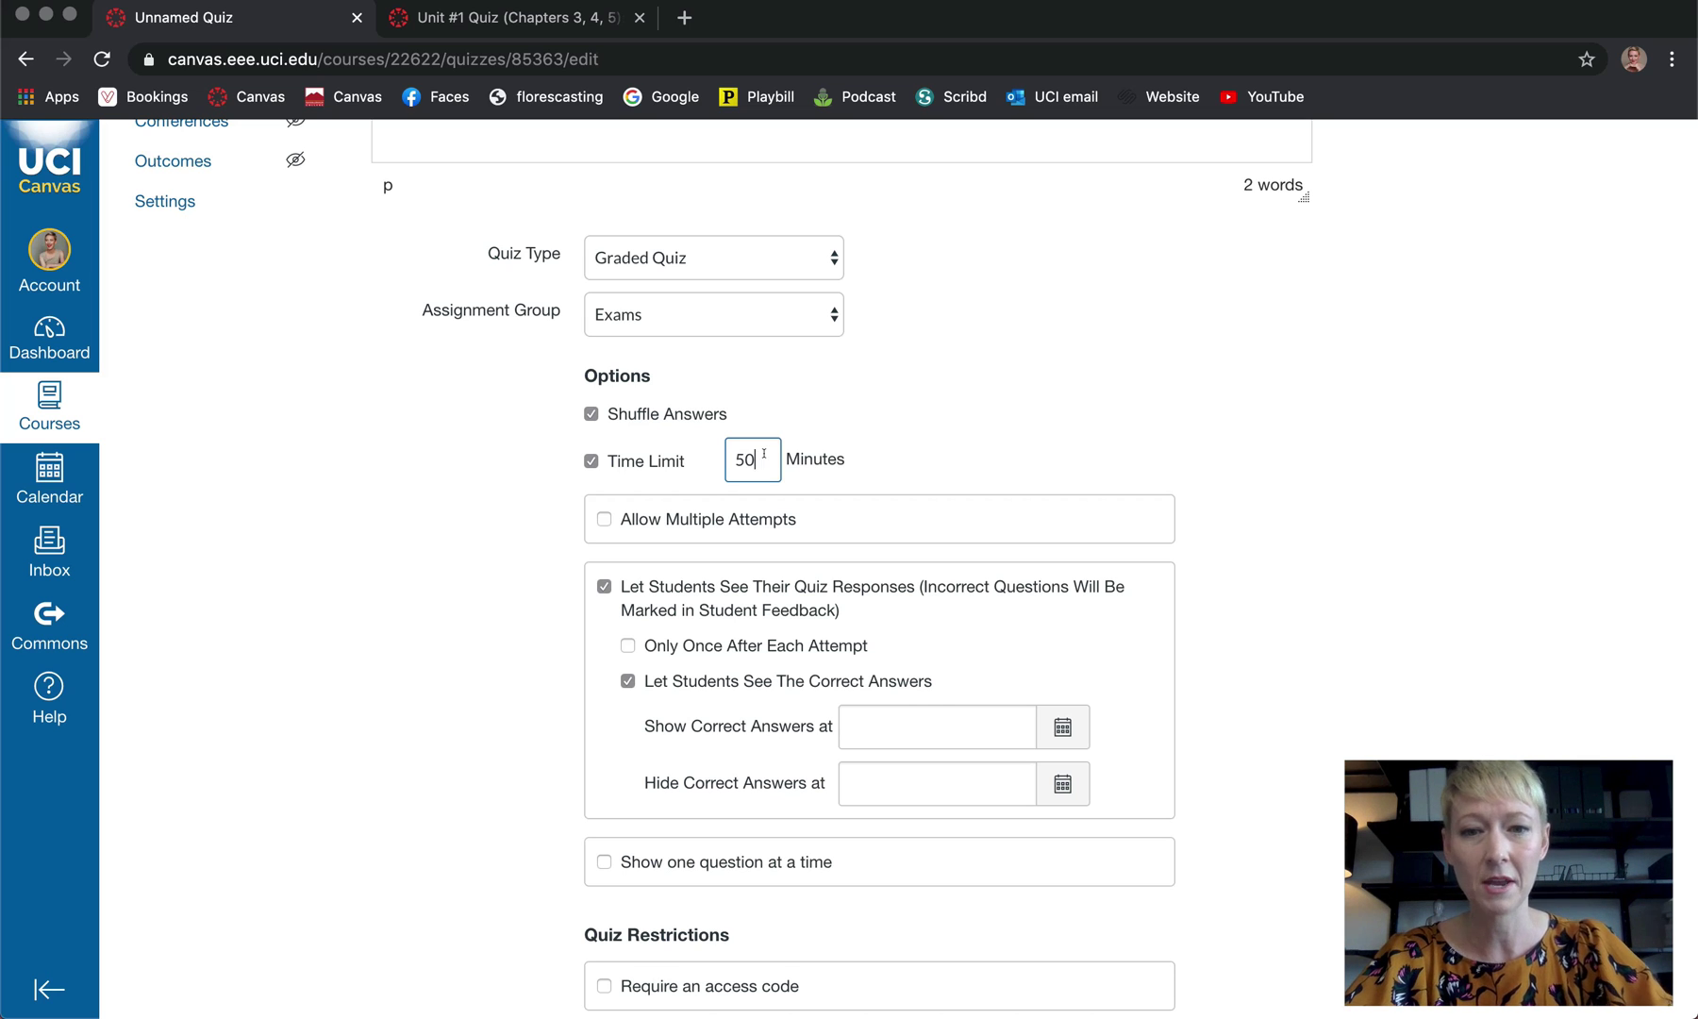
scroll(986, 433, "down", 2)
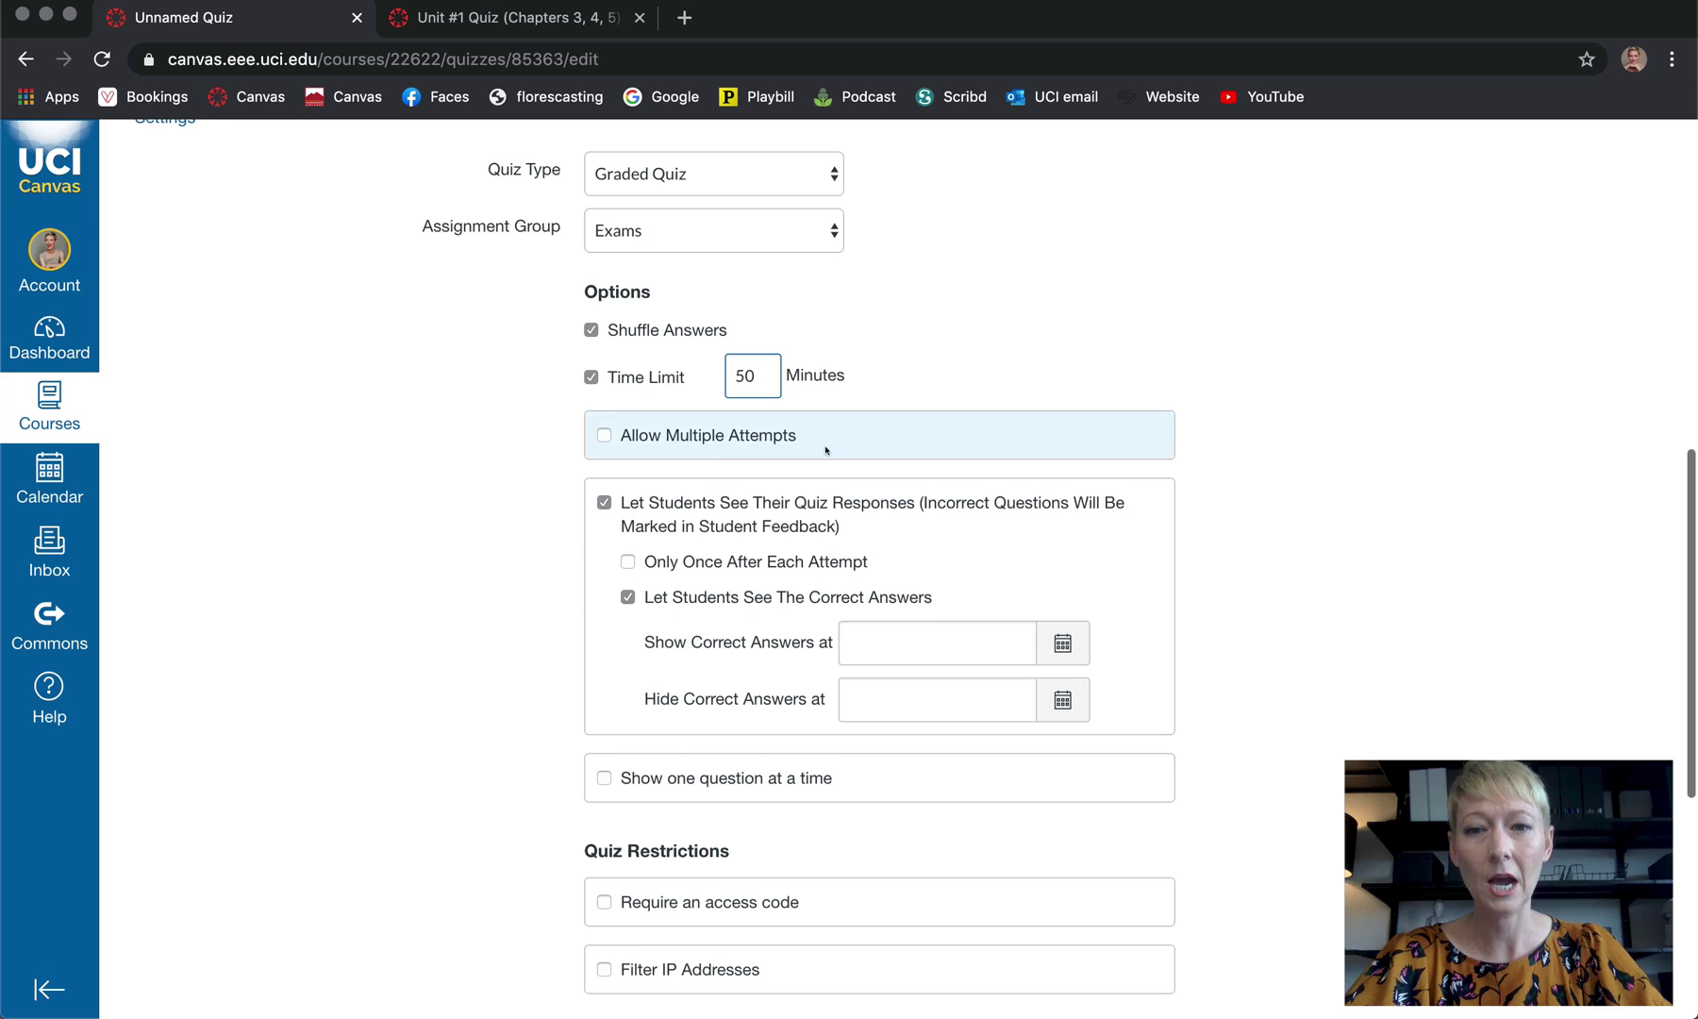
left_click(604, 435)
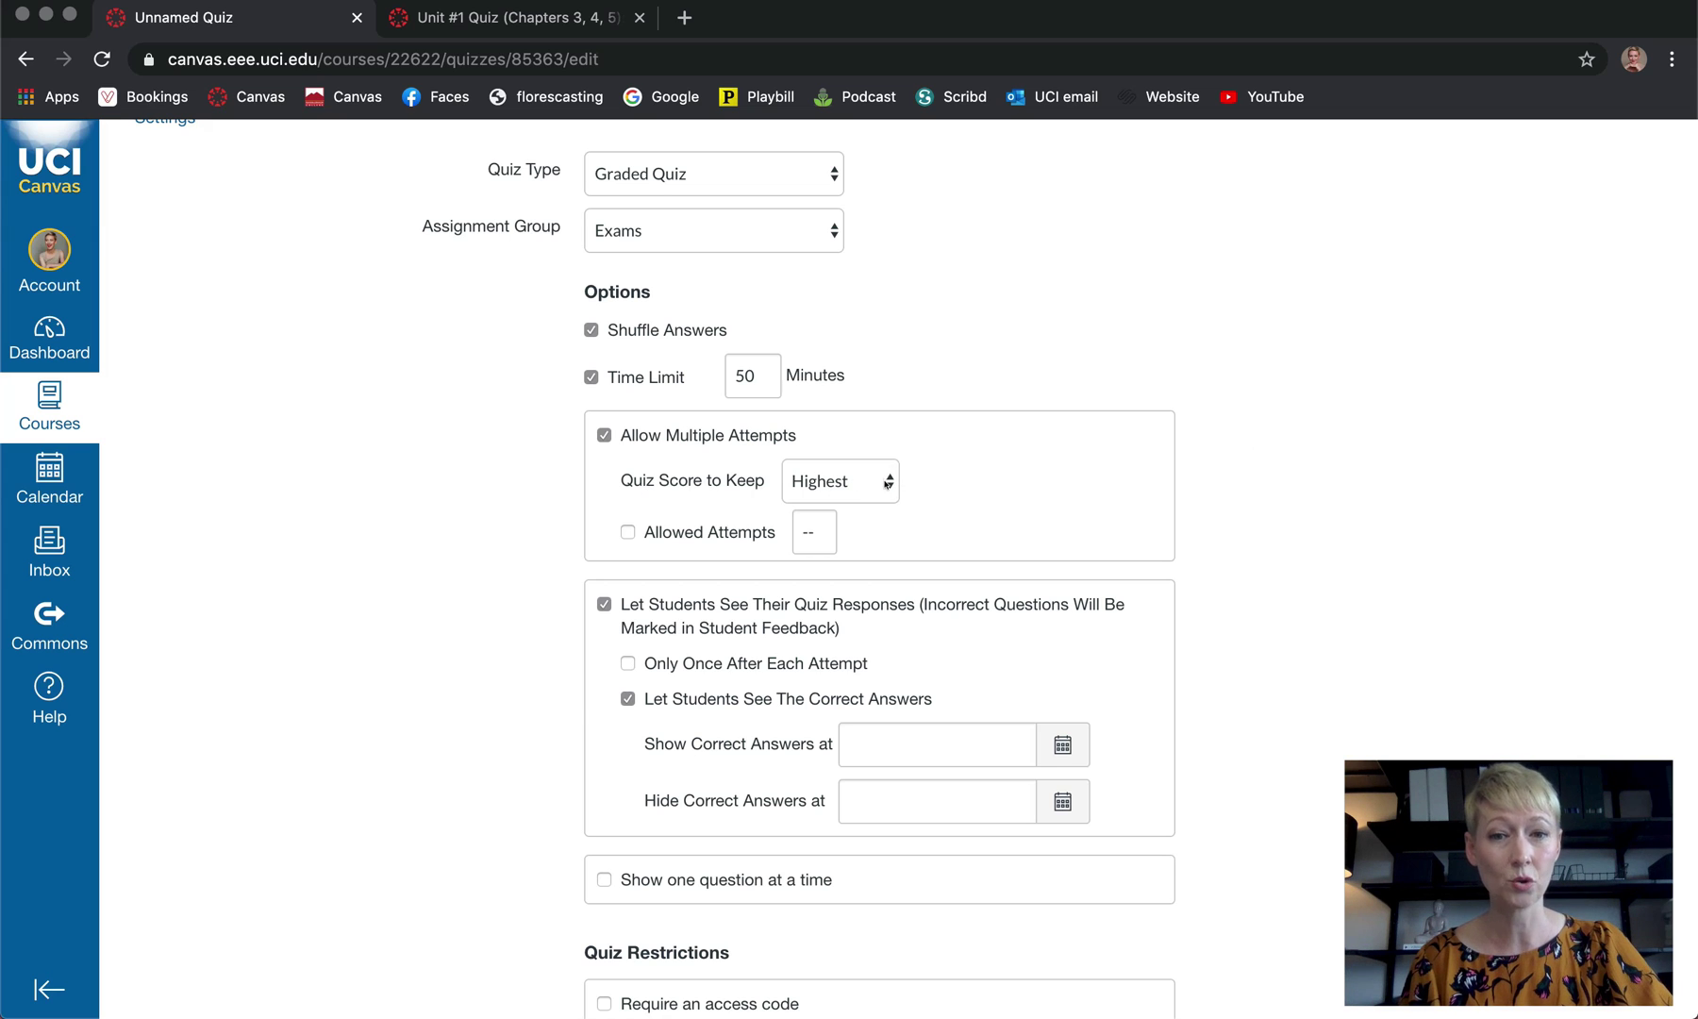
Keep the highest score, cap attempts at 2, and show responses only after the last attempt
left_click(886, 483)
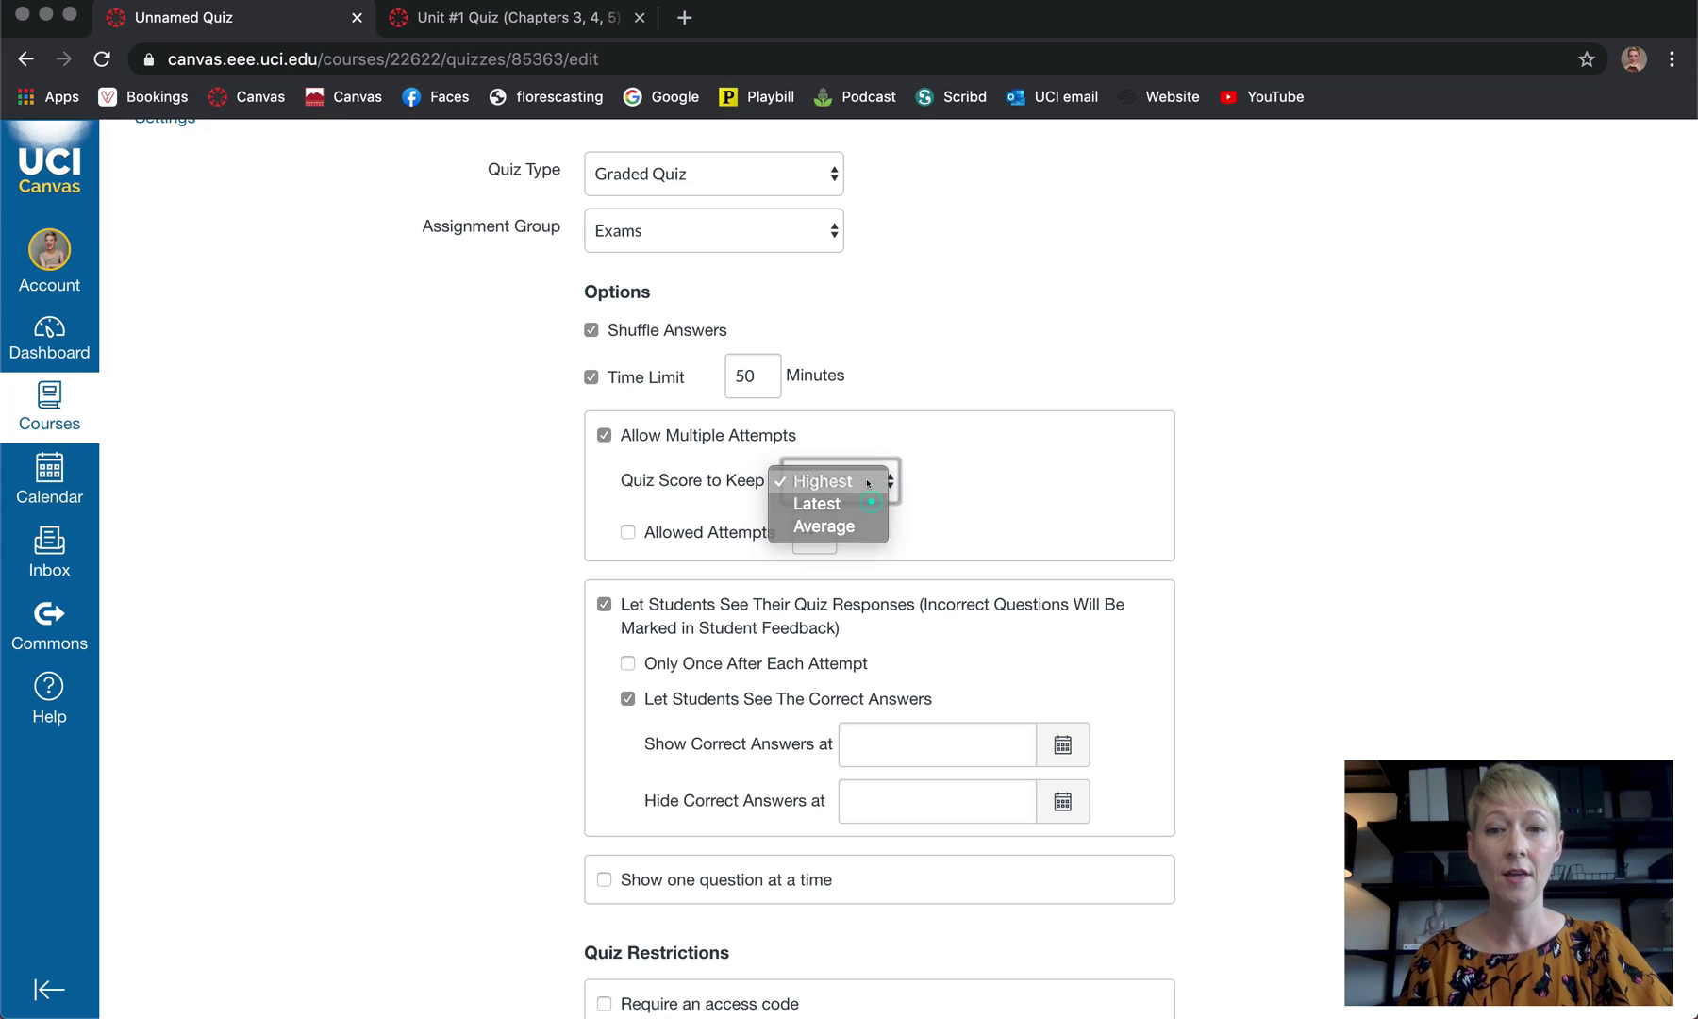
left_click(868, 482)
left_click(626, 532)
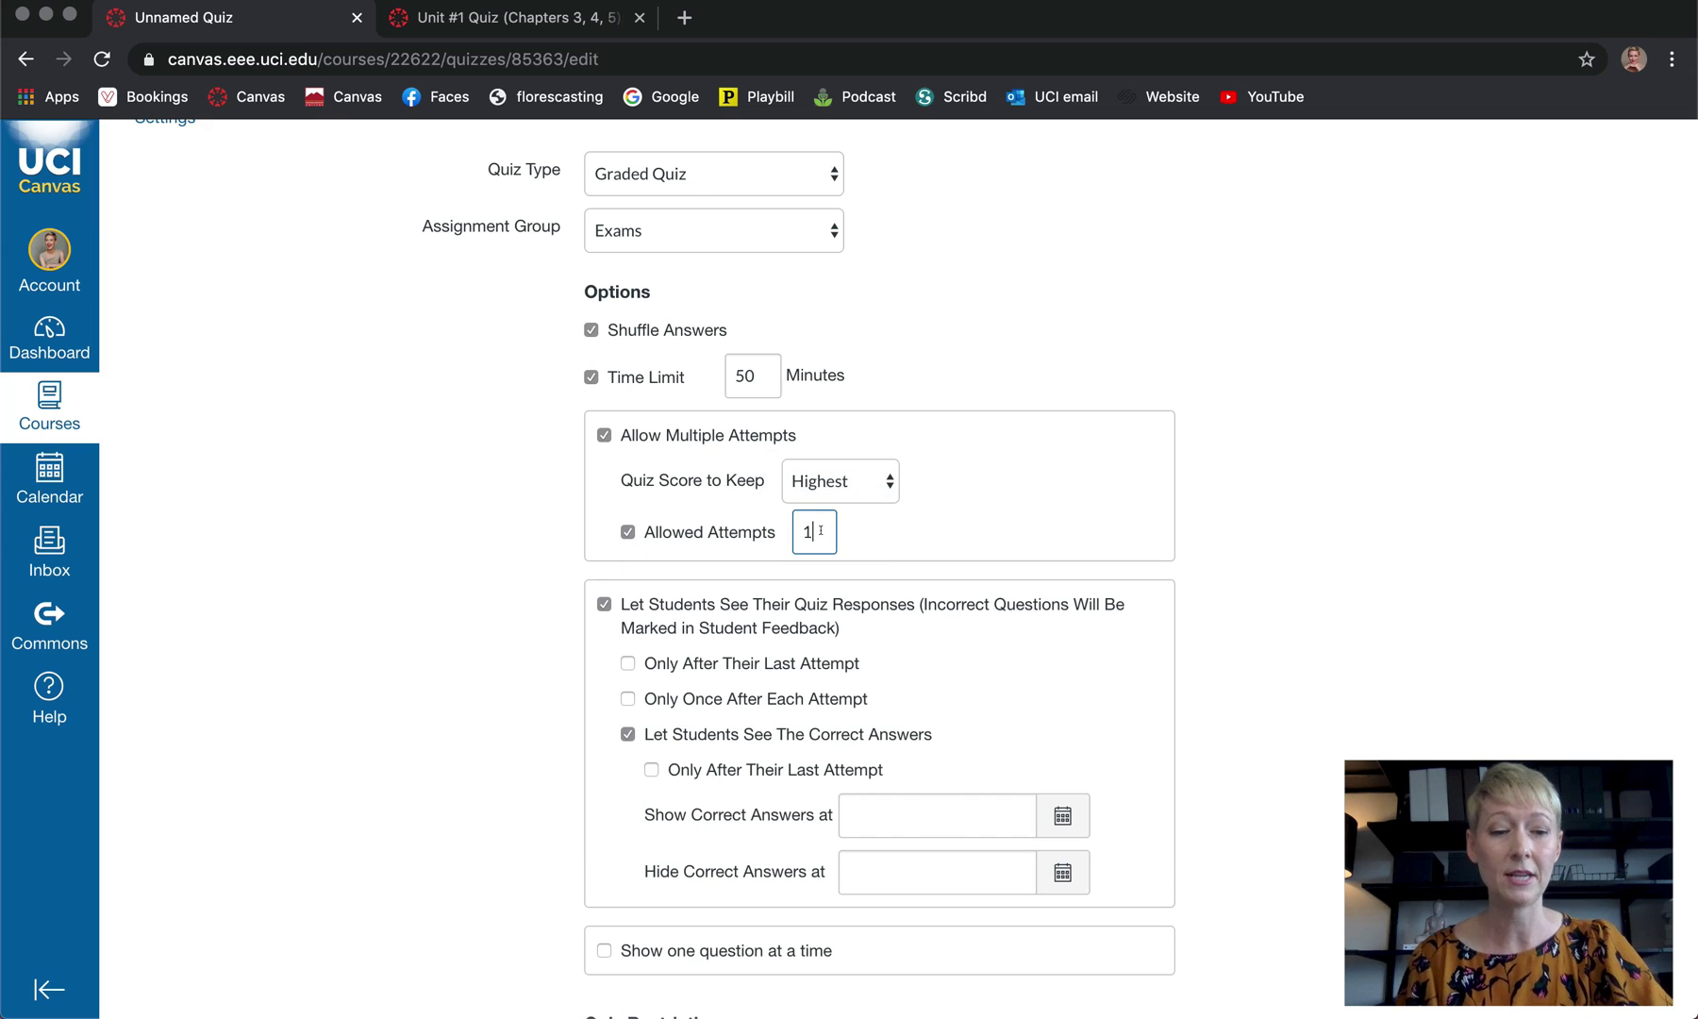
key("BackSpace")
type("2")
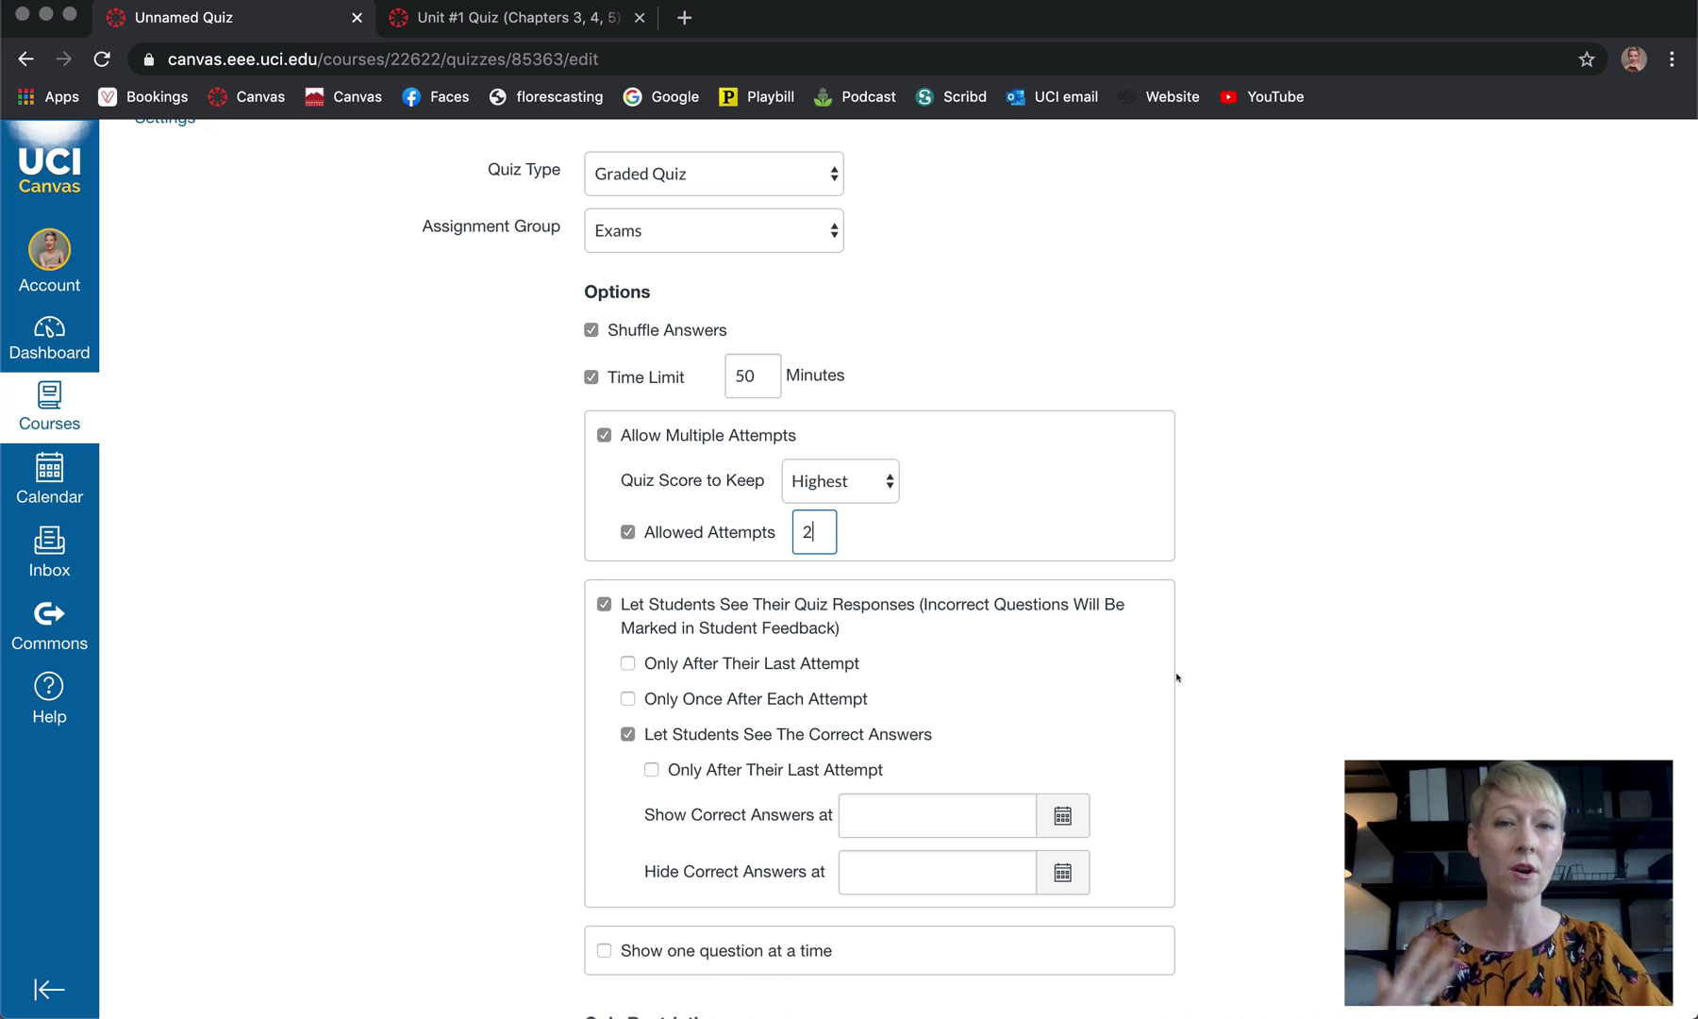
scroll(1178, 710, "down", 2)
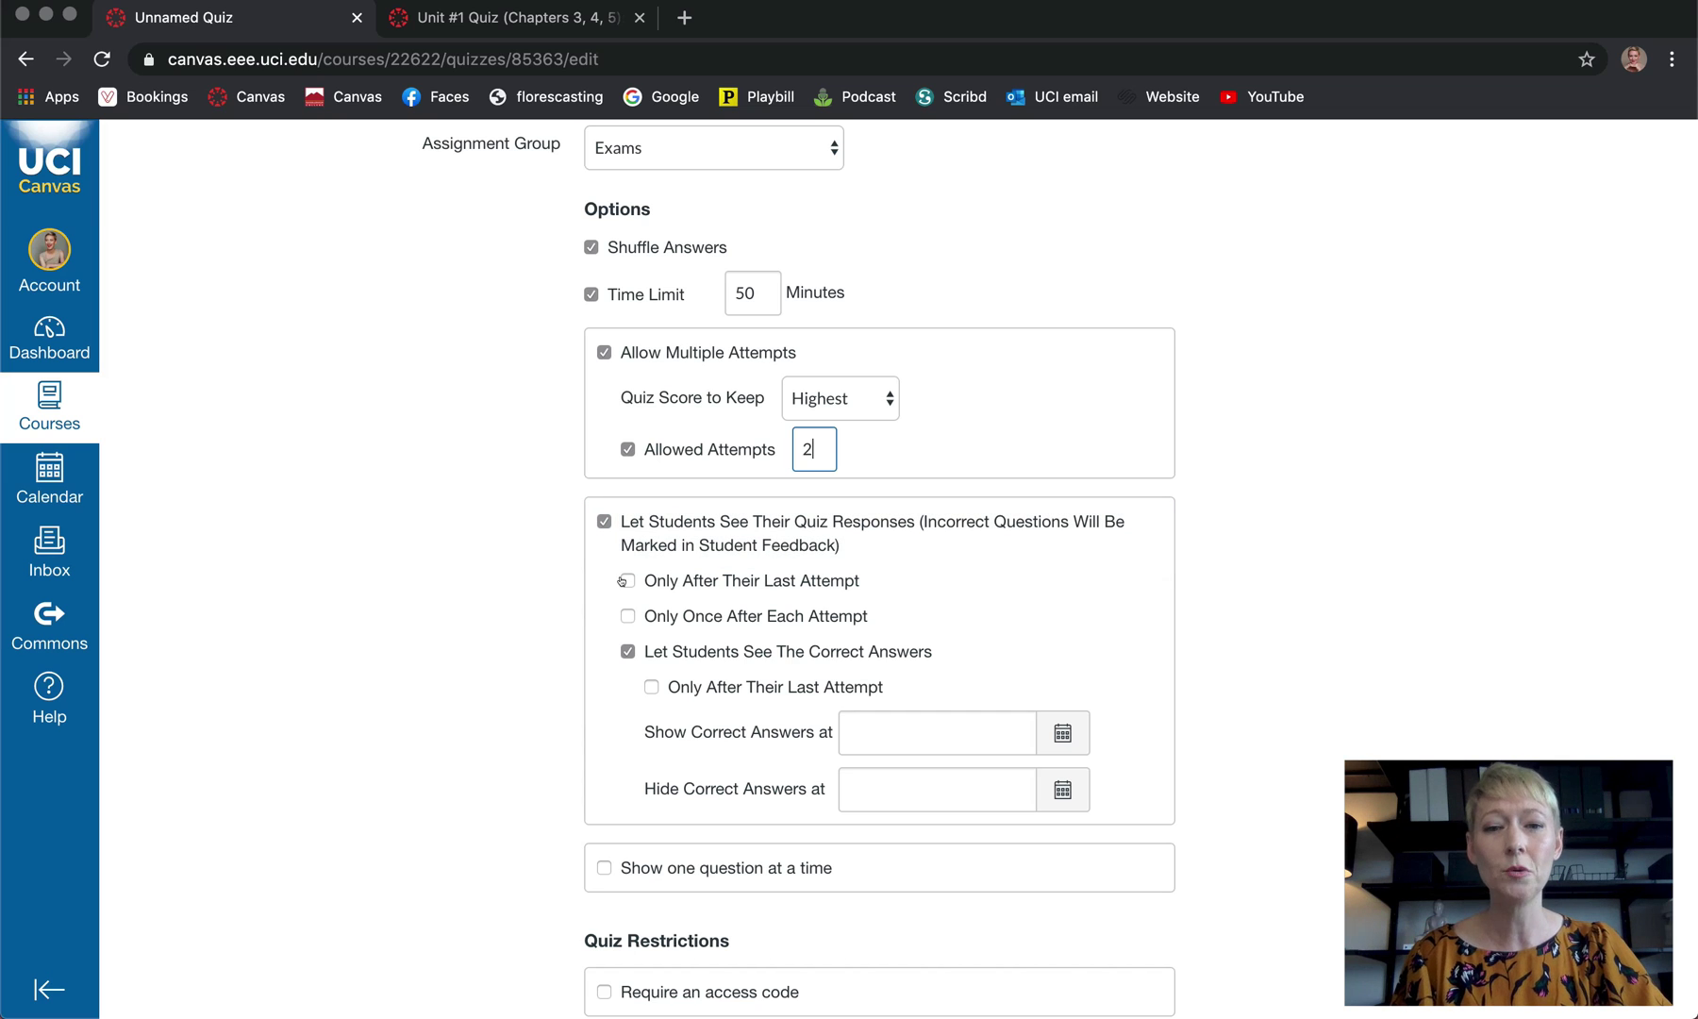
left_click(626, 580)
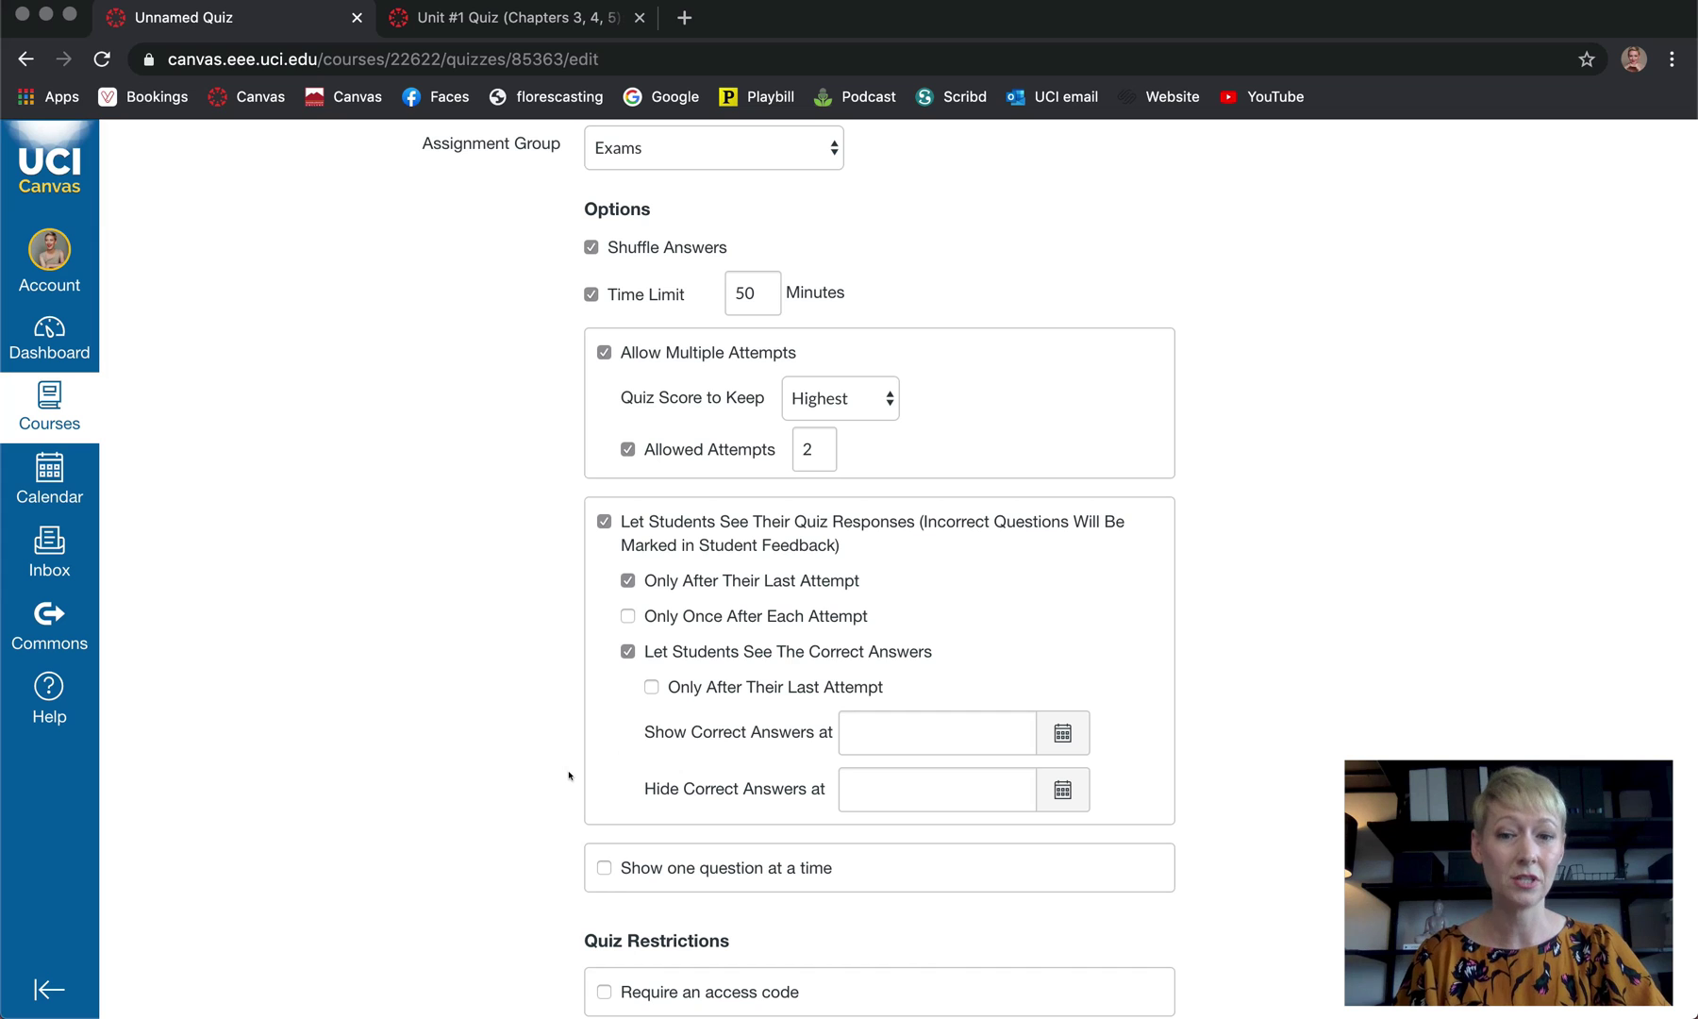
scroll(569, 776, "down", 2)
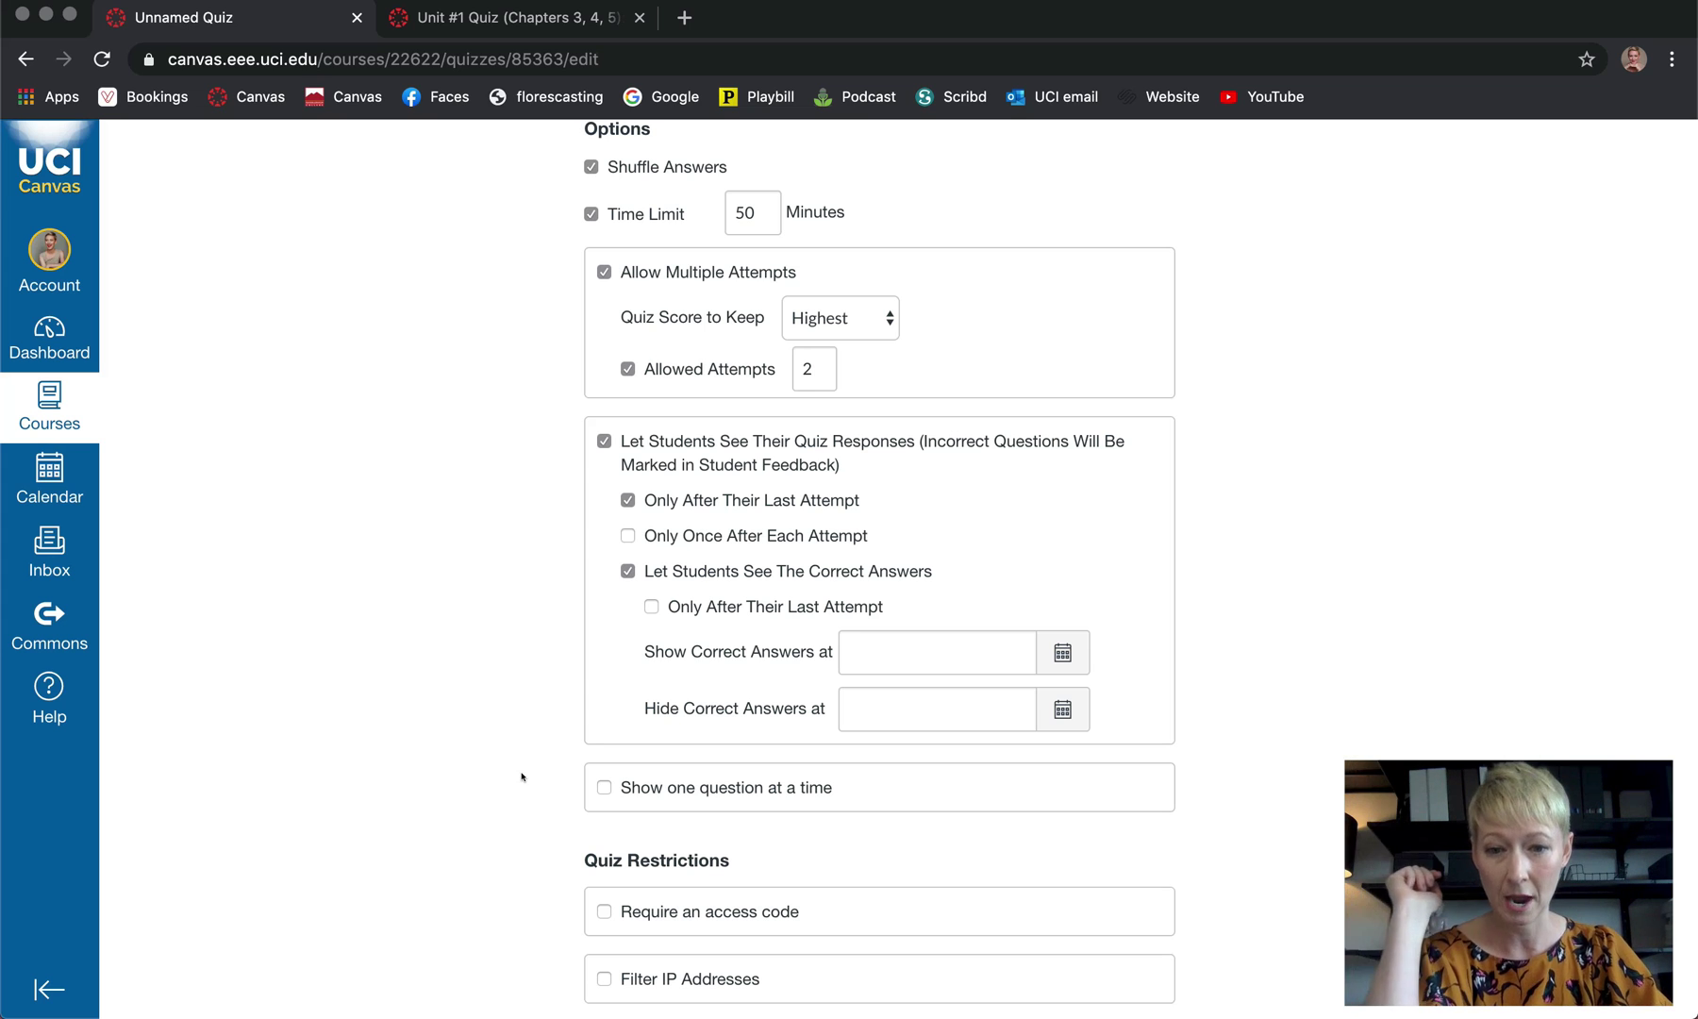
scroll(521, 776, "down", 3)
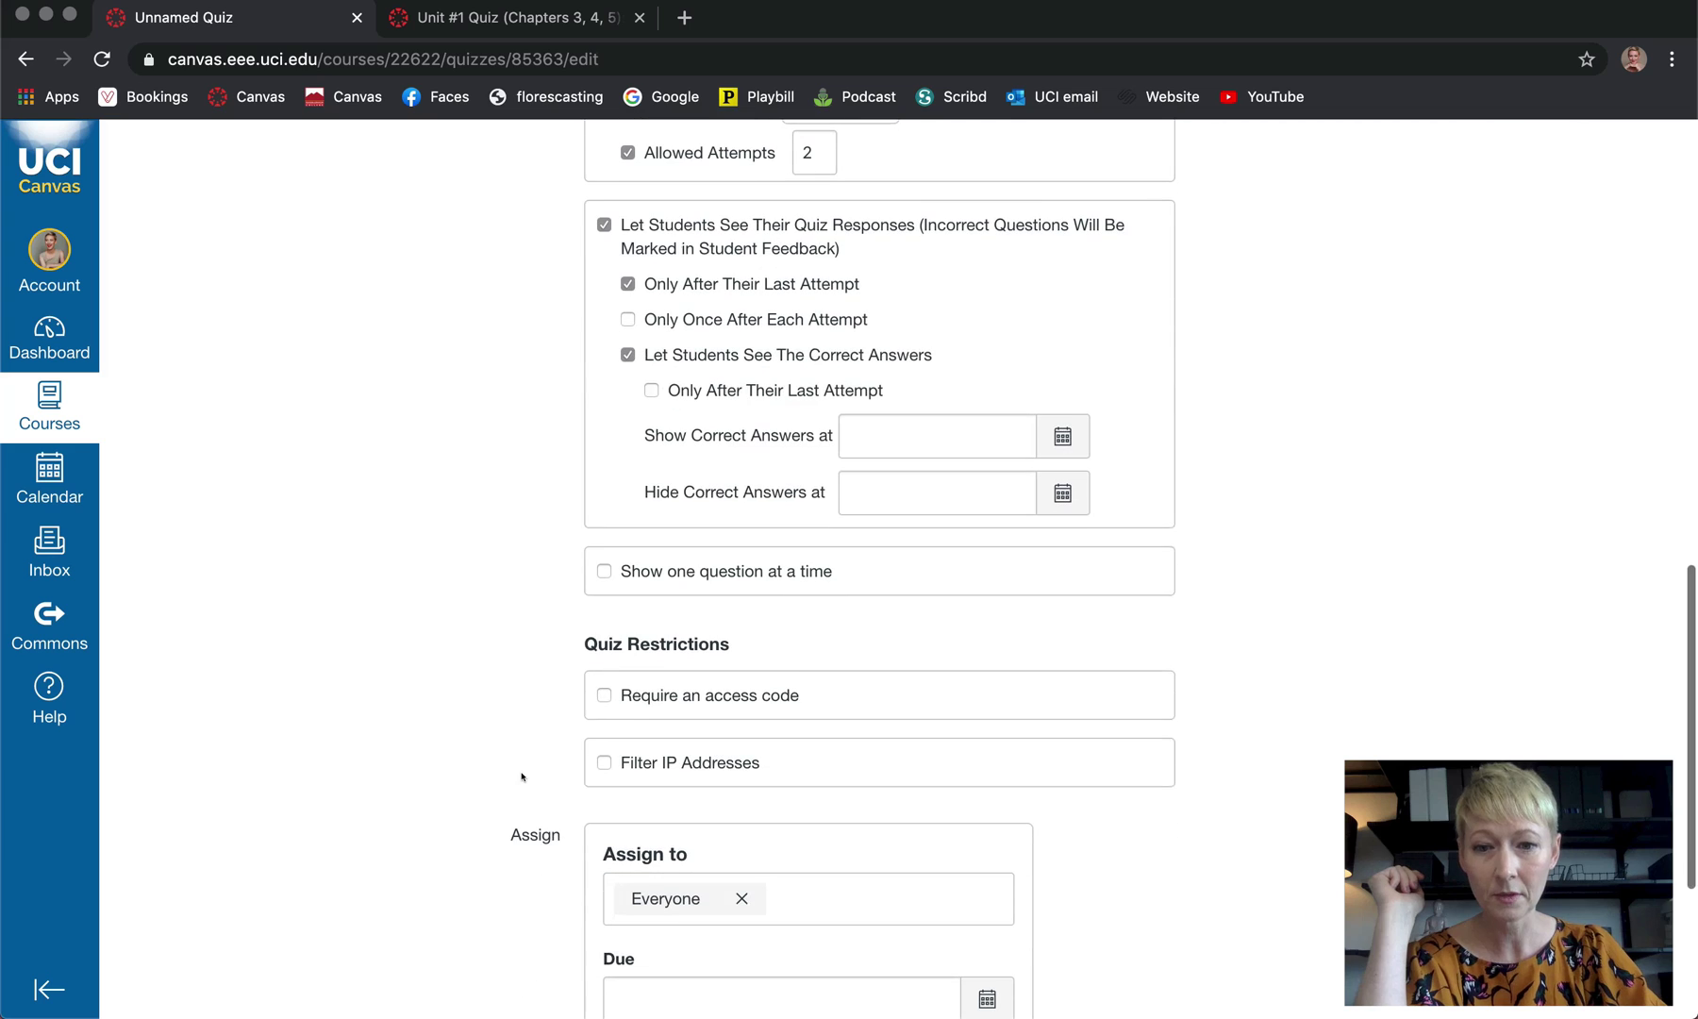
left_click(603, 689)
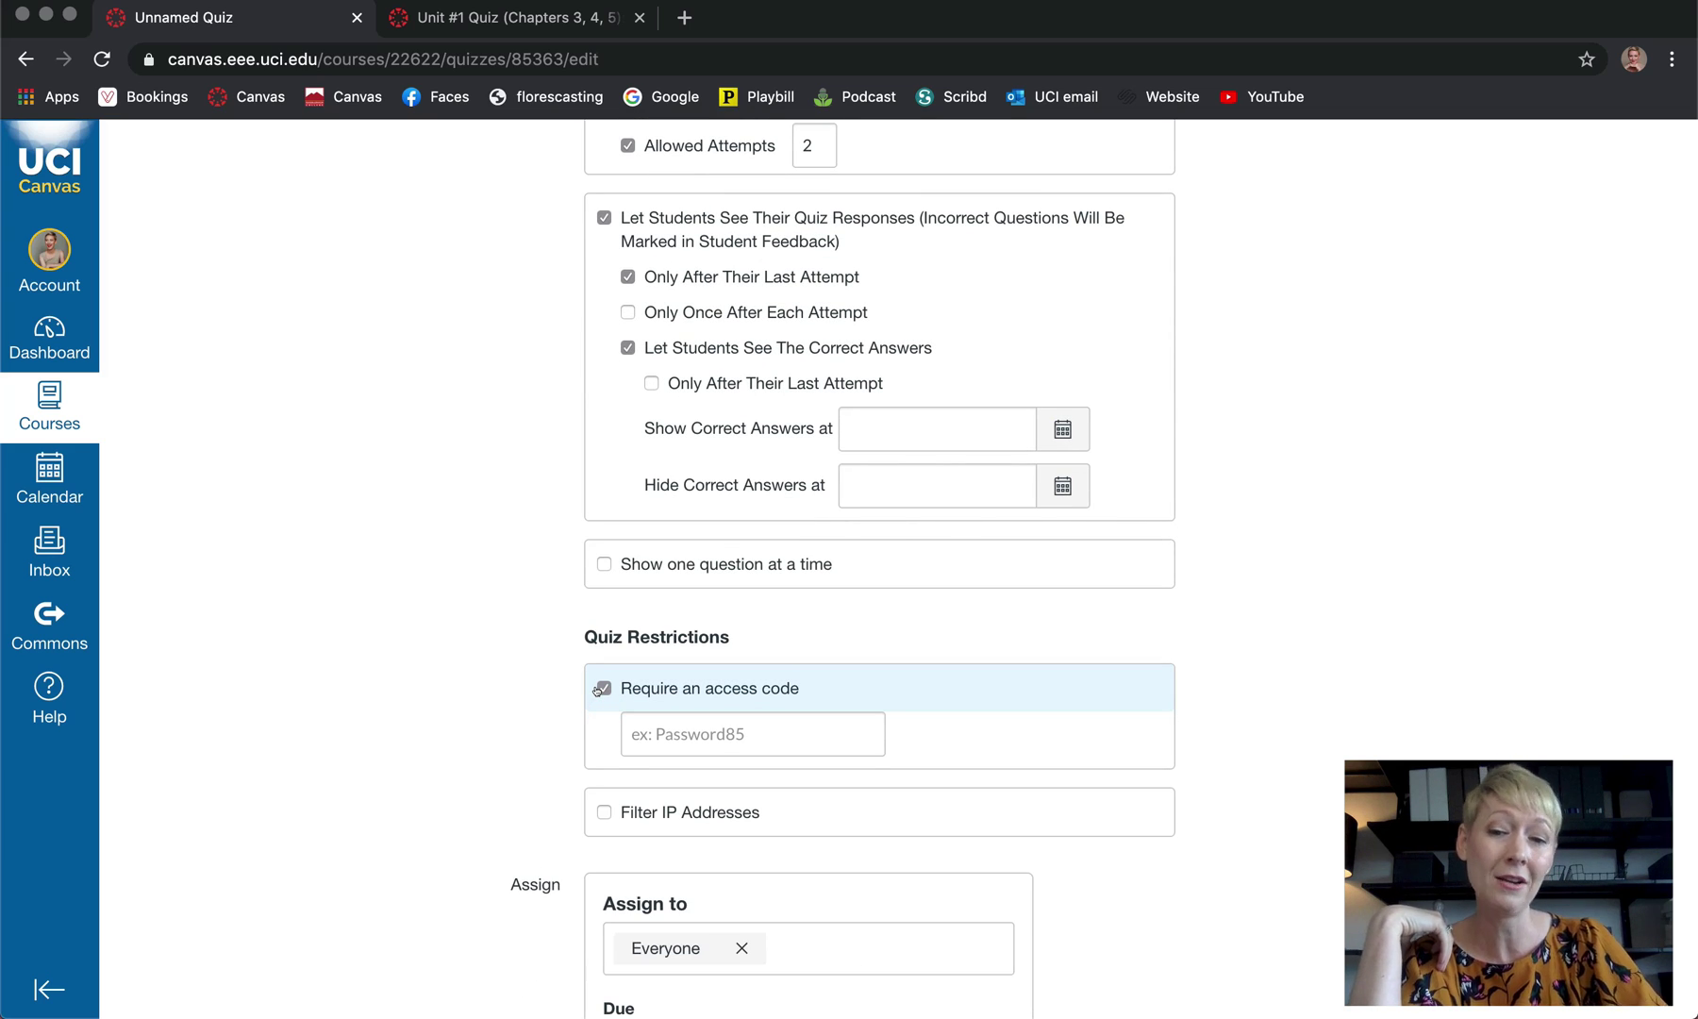
left_click(601, 689)
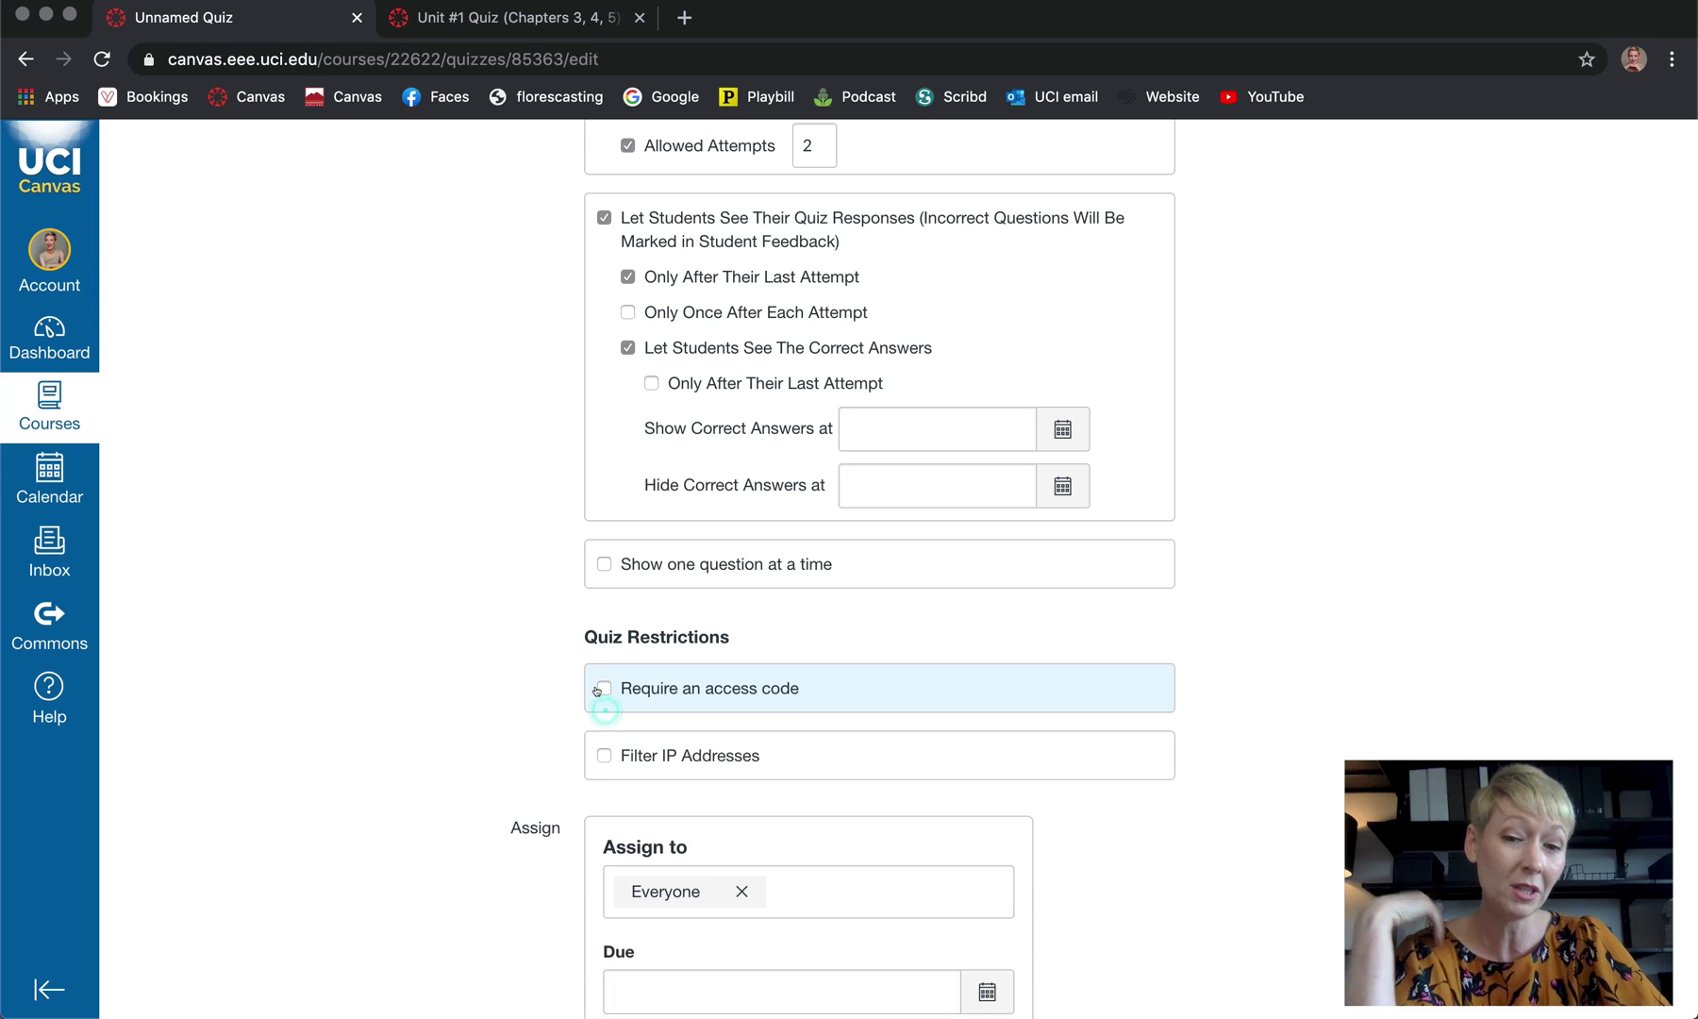
left_click(603, 755)
left_click(603, 755)
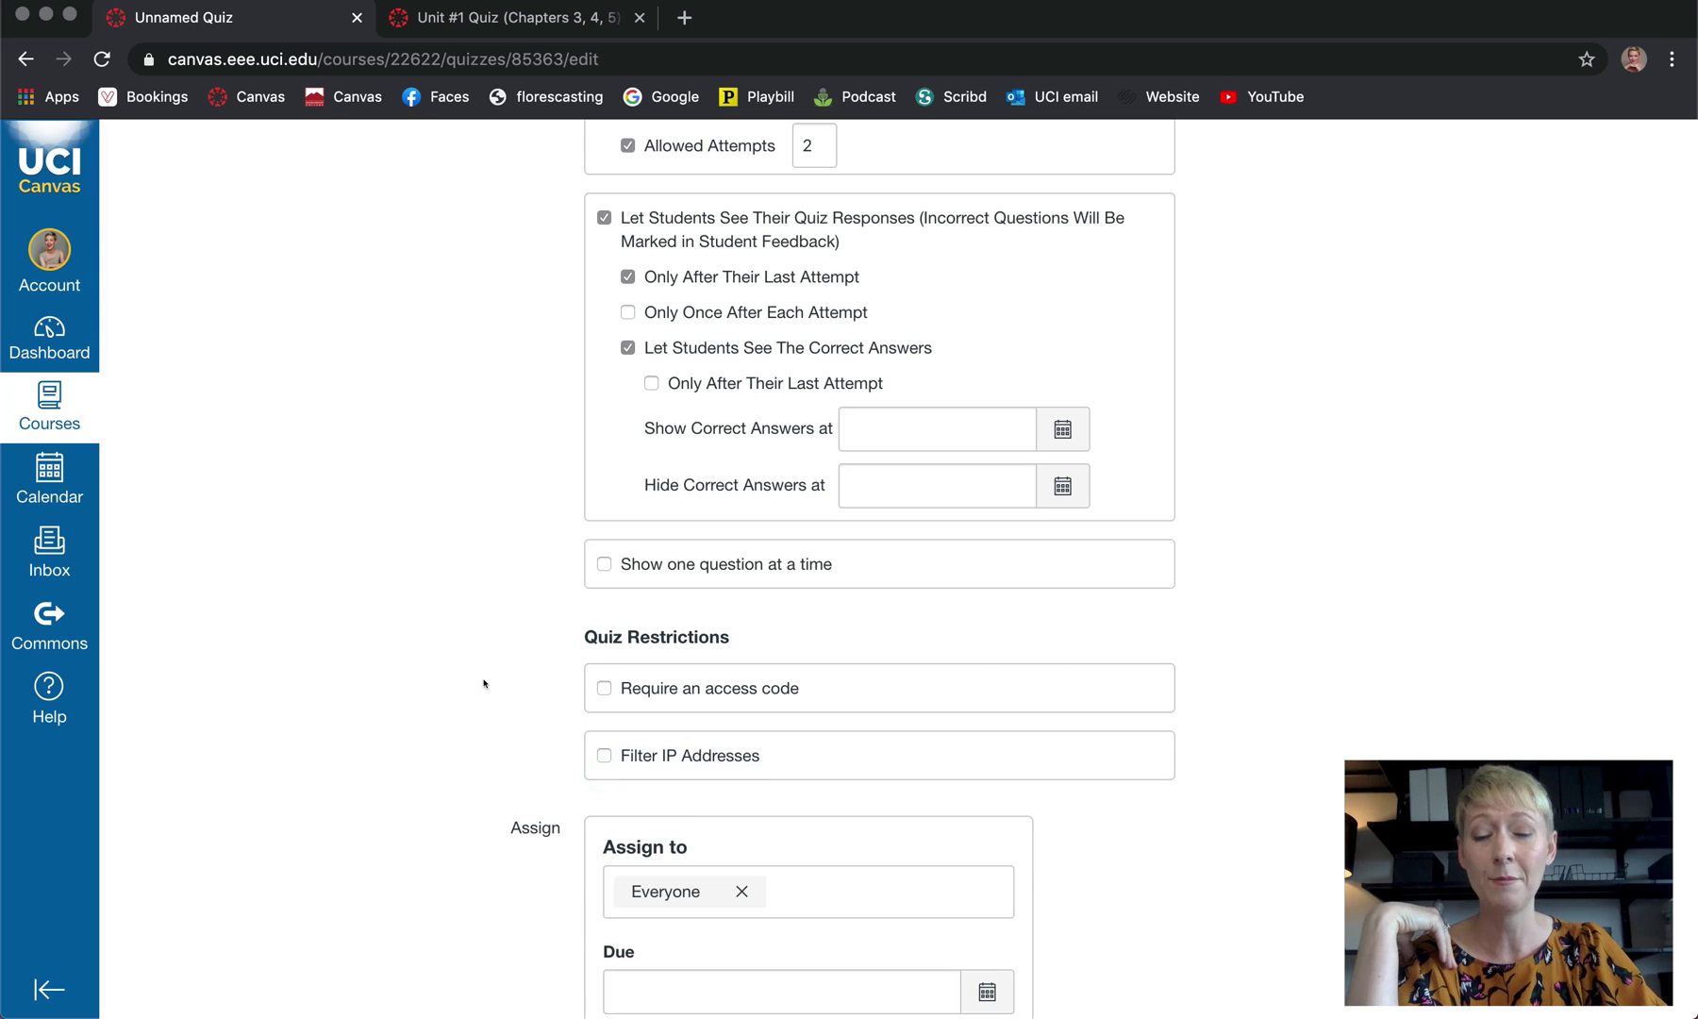
scroll(484, 683, "down", 3)
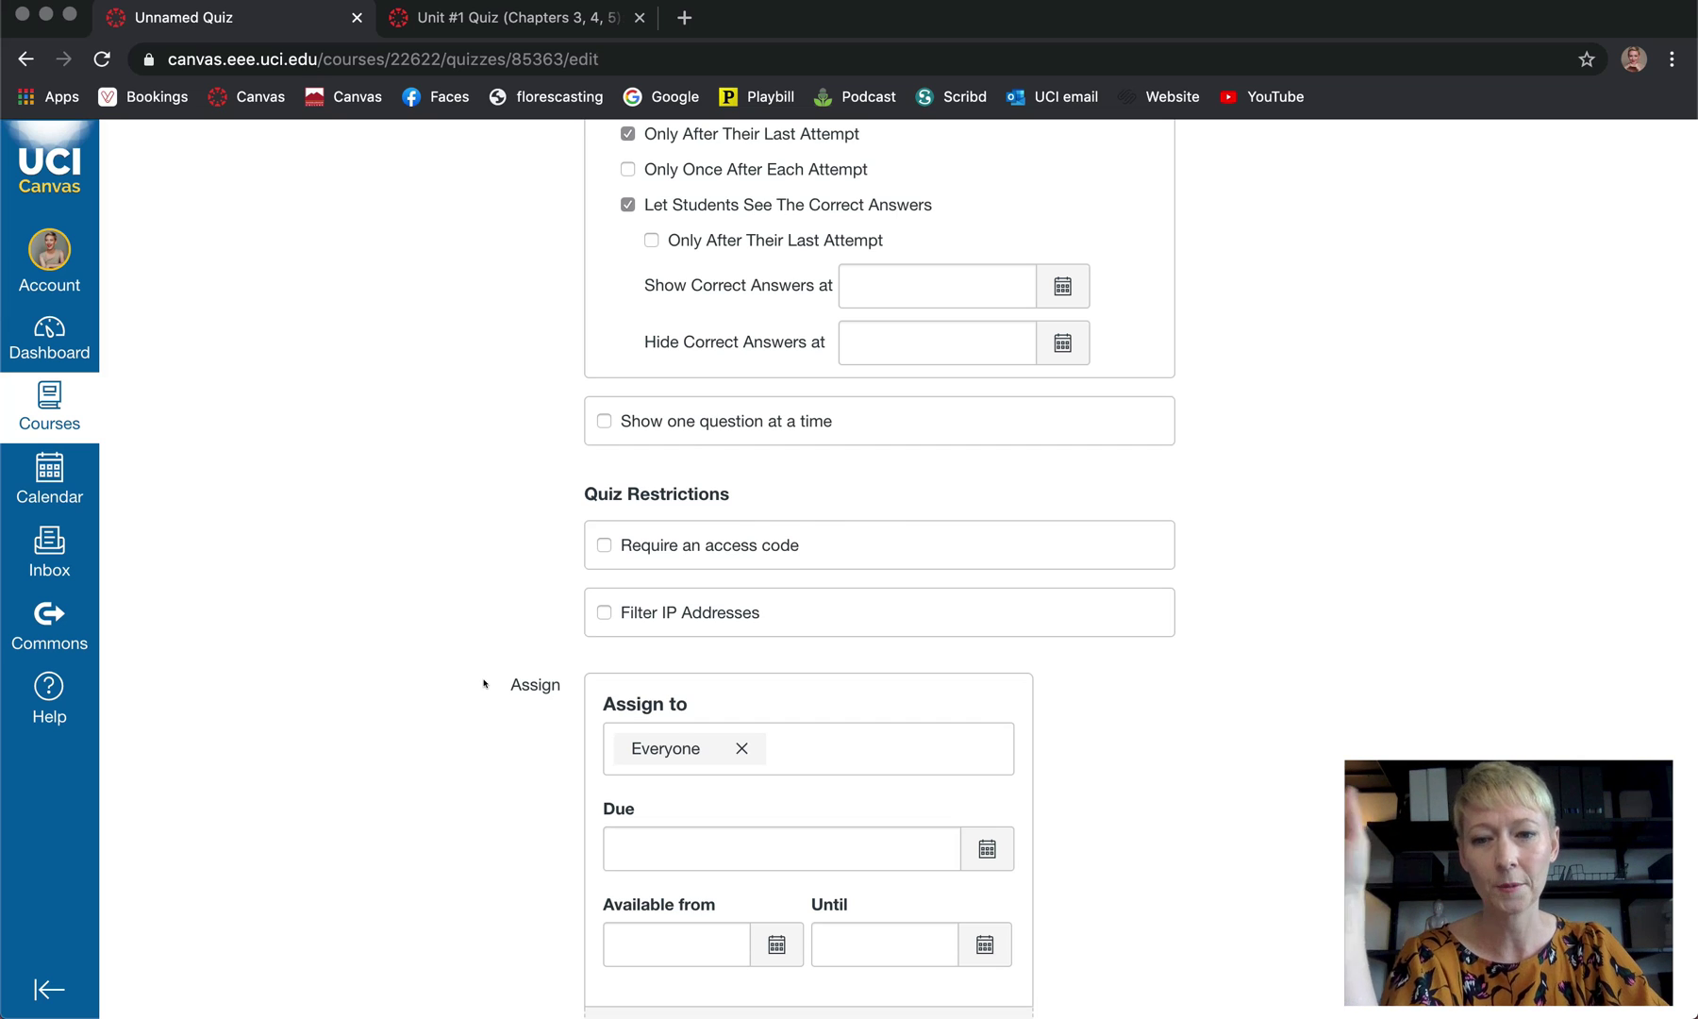
scroll(484, 683, "down", 3)
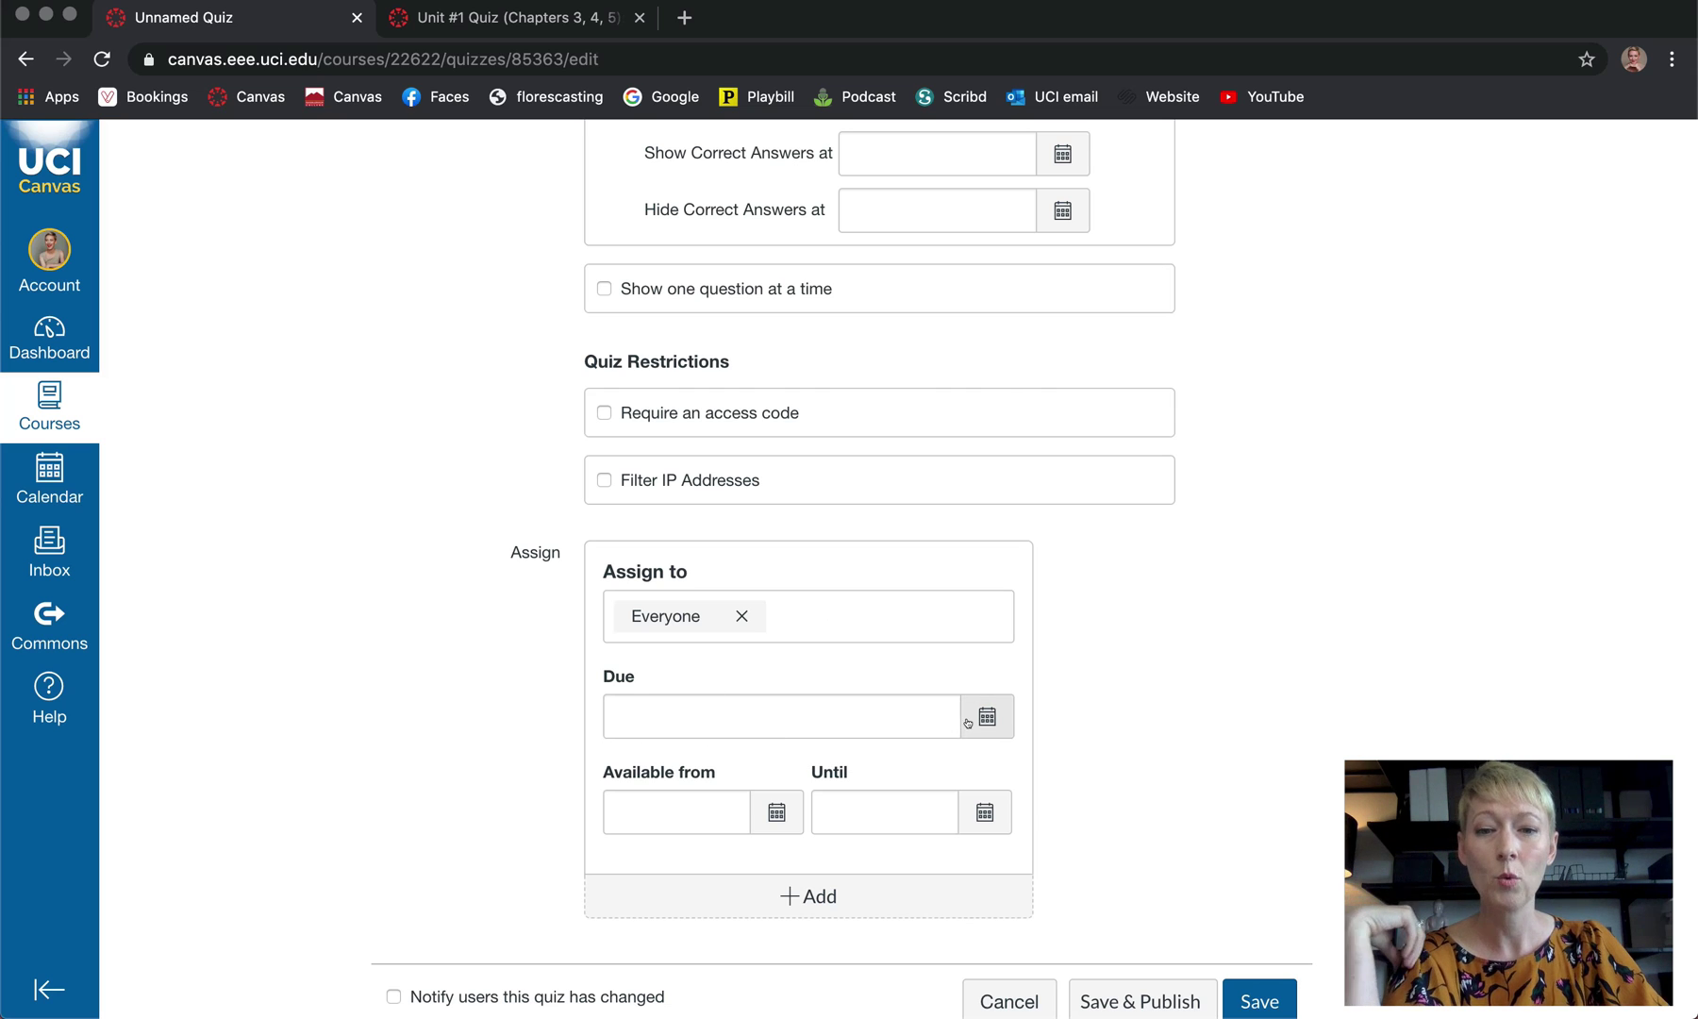
left_click(967, 723)
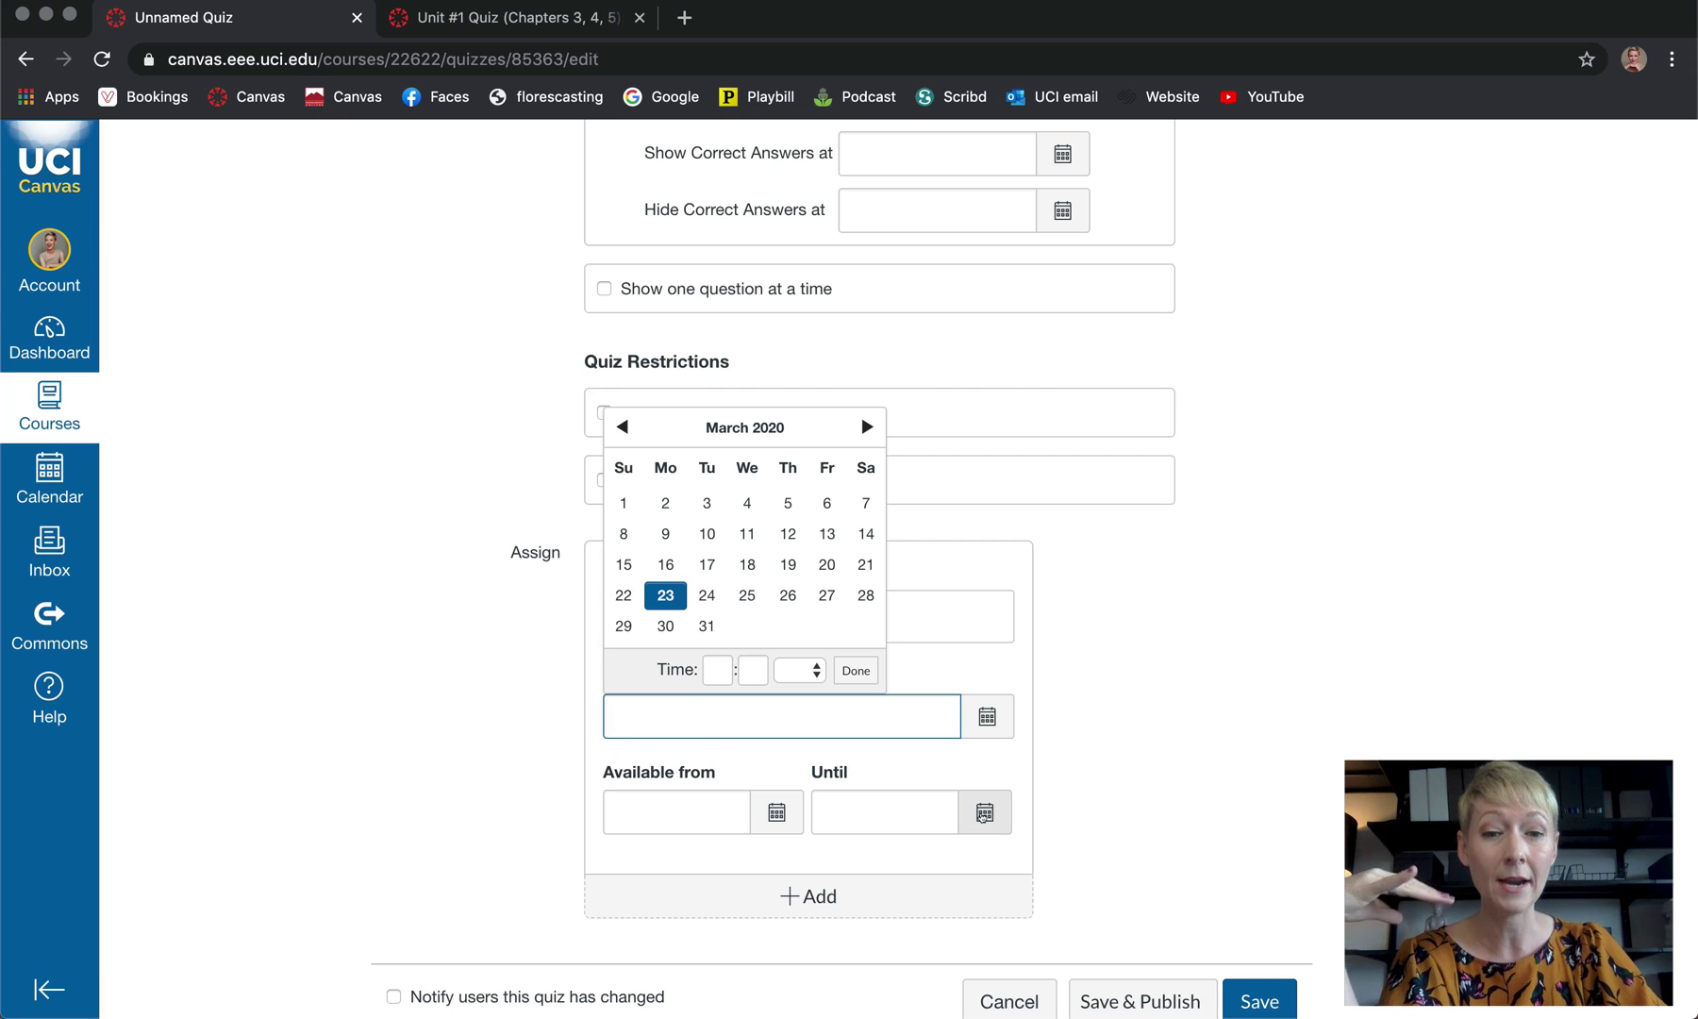
left_click(982, 813)
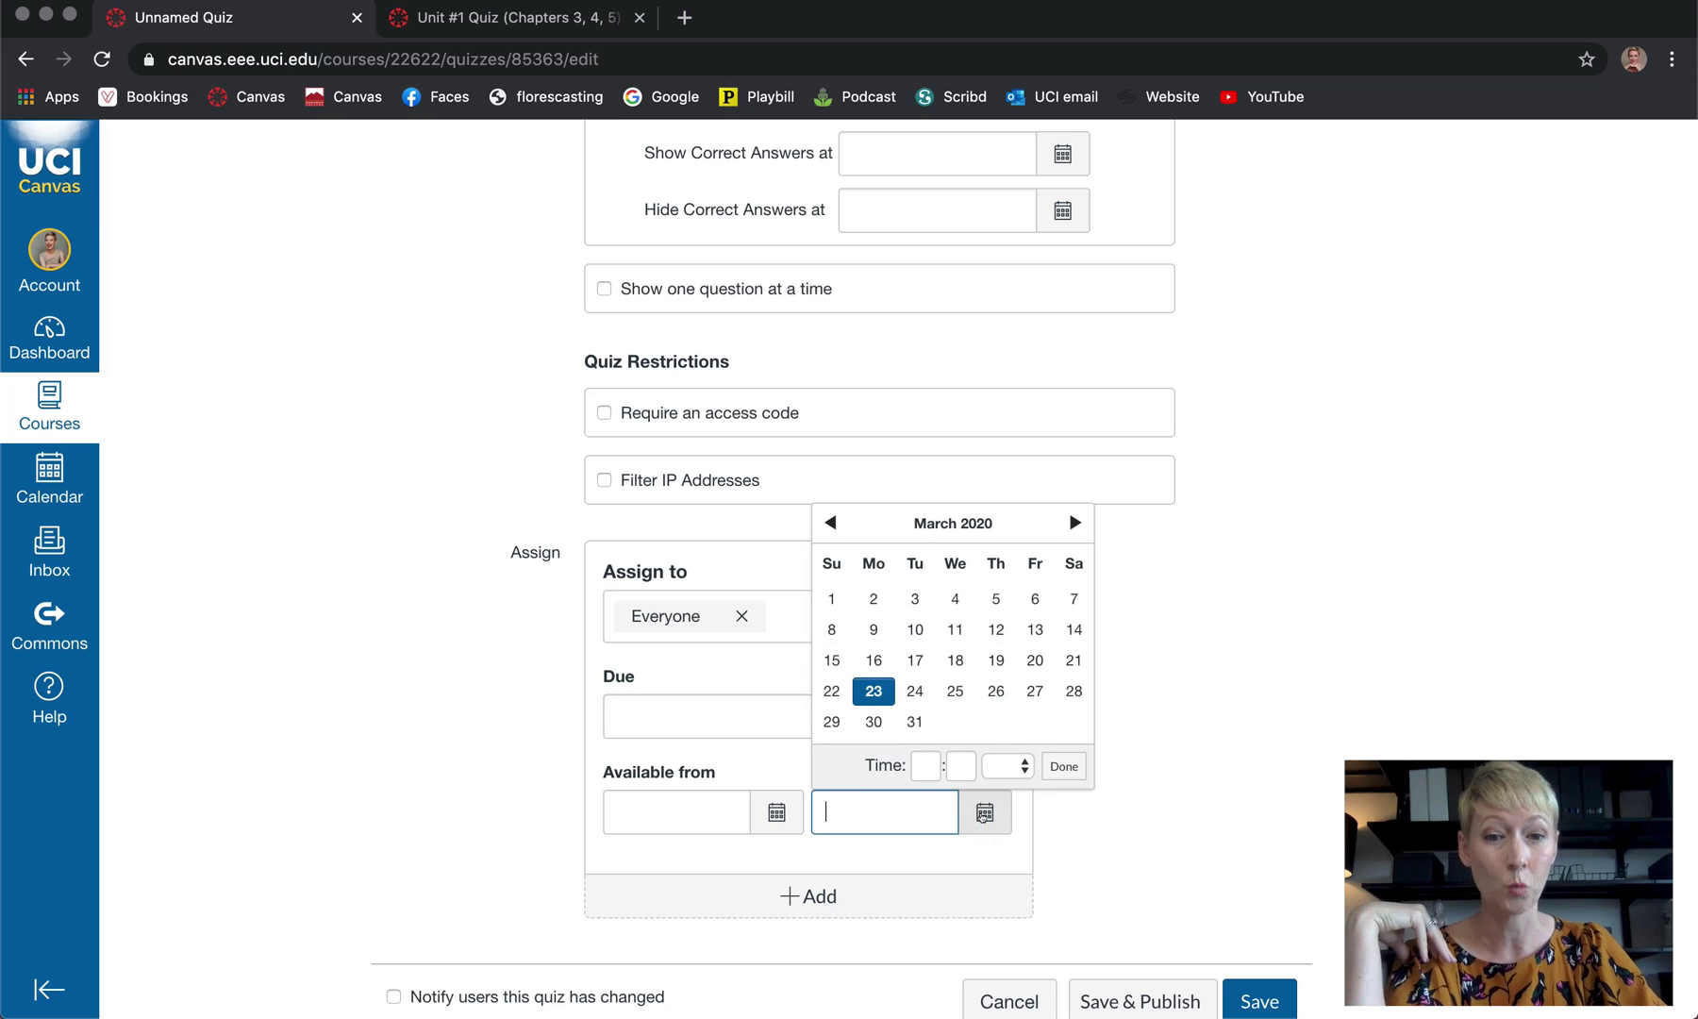
left_click(472, 755)
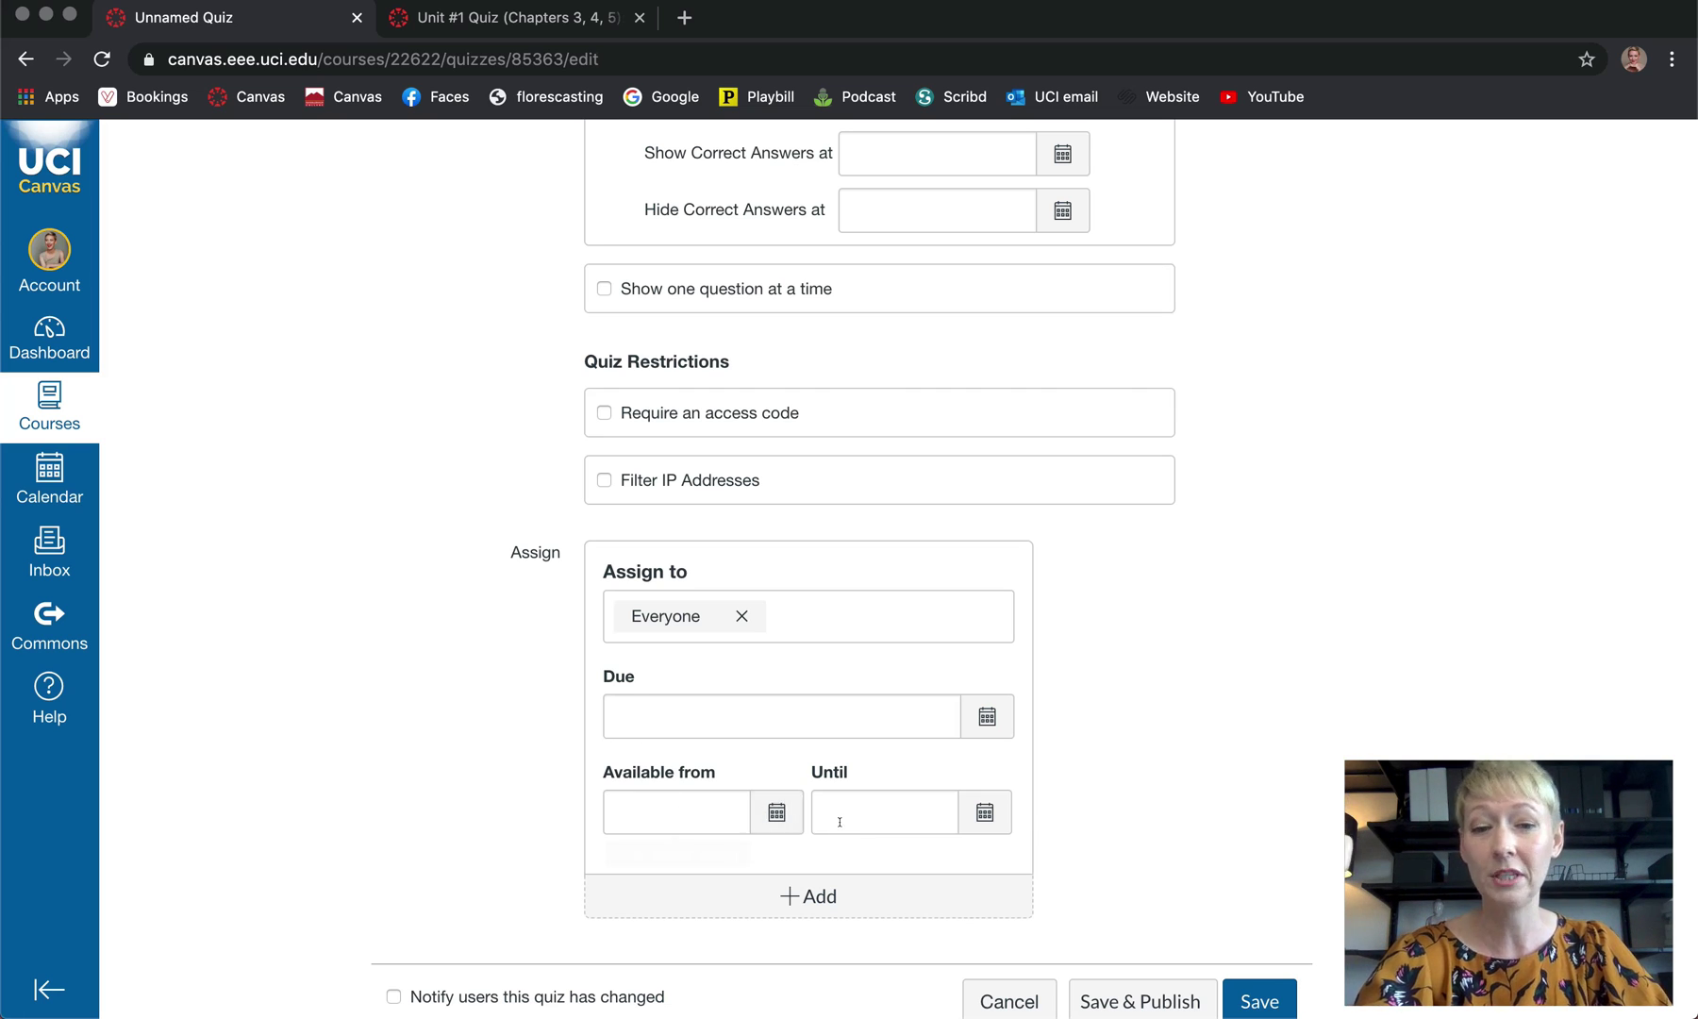
scroll(1100, 804, "down", 2)
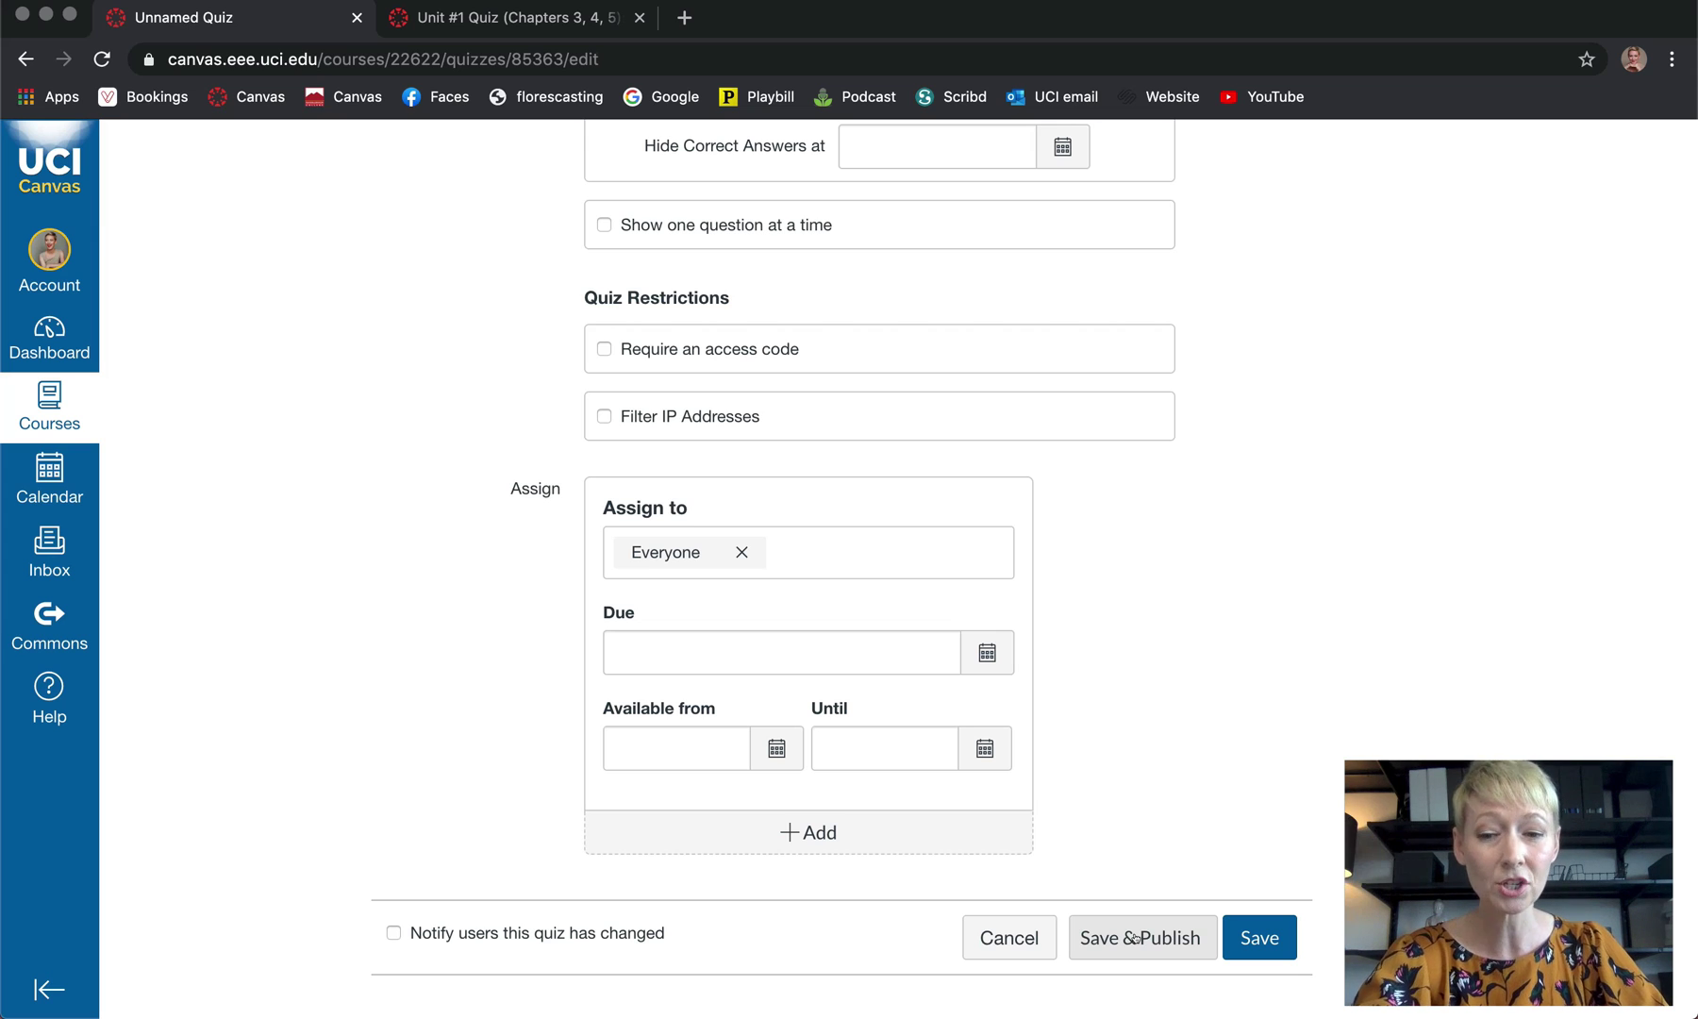
scroll(1164, 830, "up", 10)
scroll(1164, 831, "up", 7)
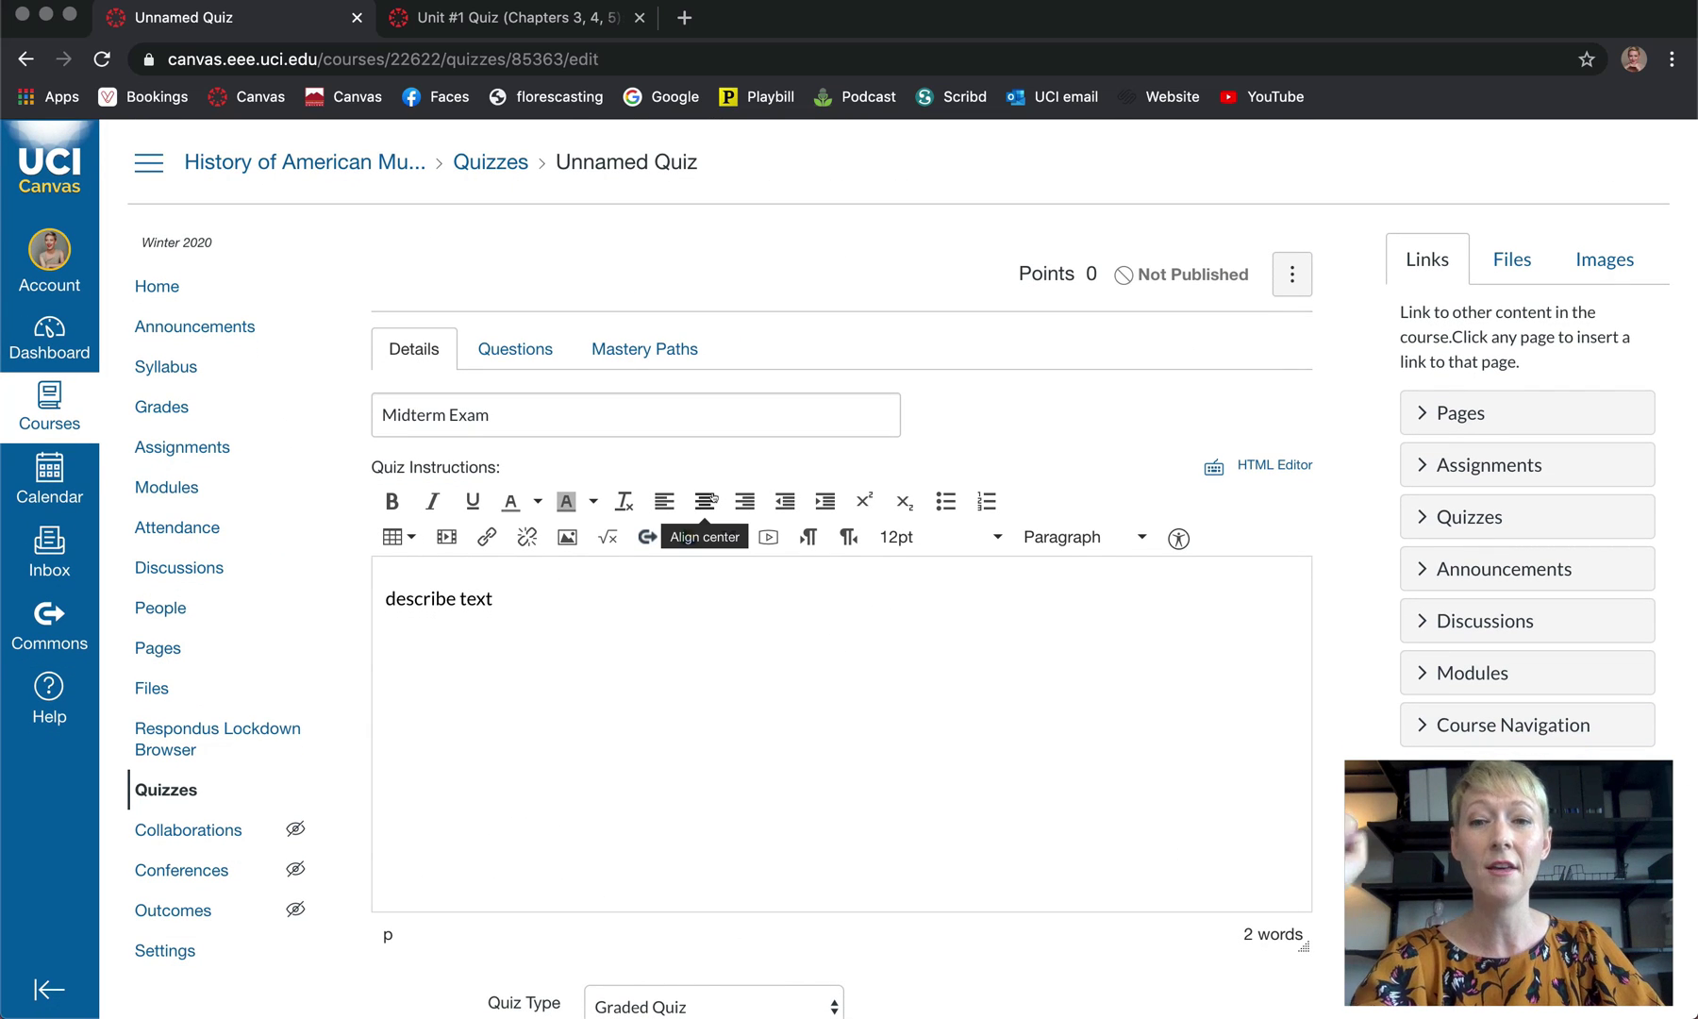
Add a new question and paste 'Who composed the musical Sweeney Todd?' as its text
left_click(519, 349)
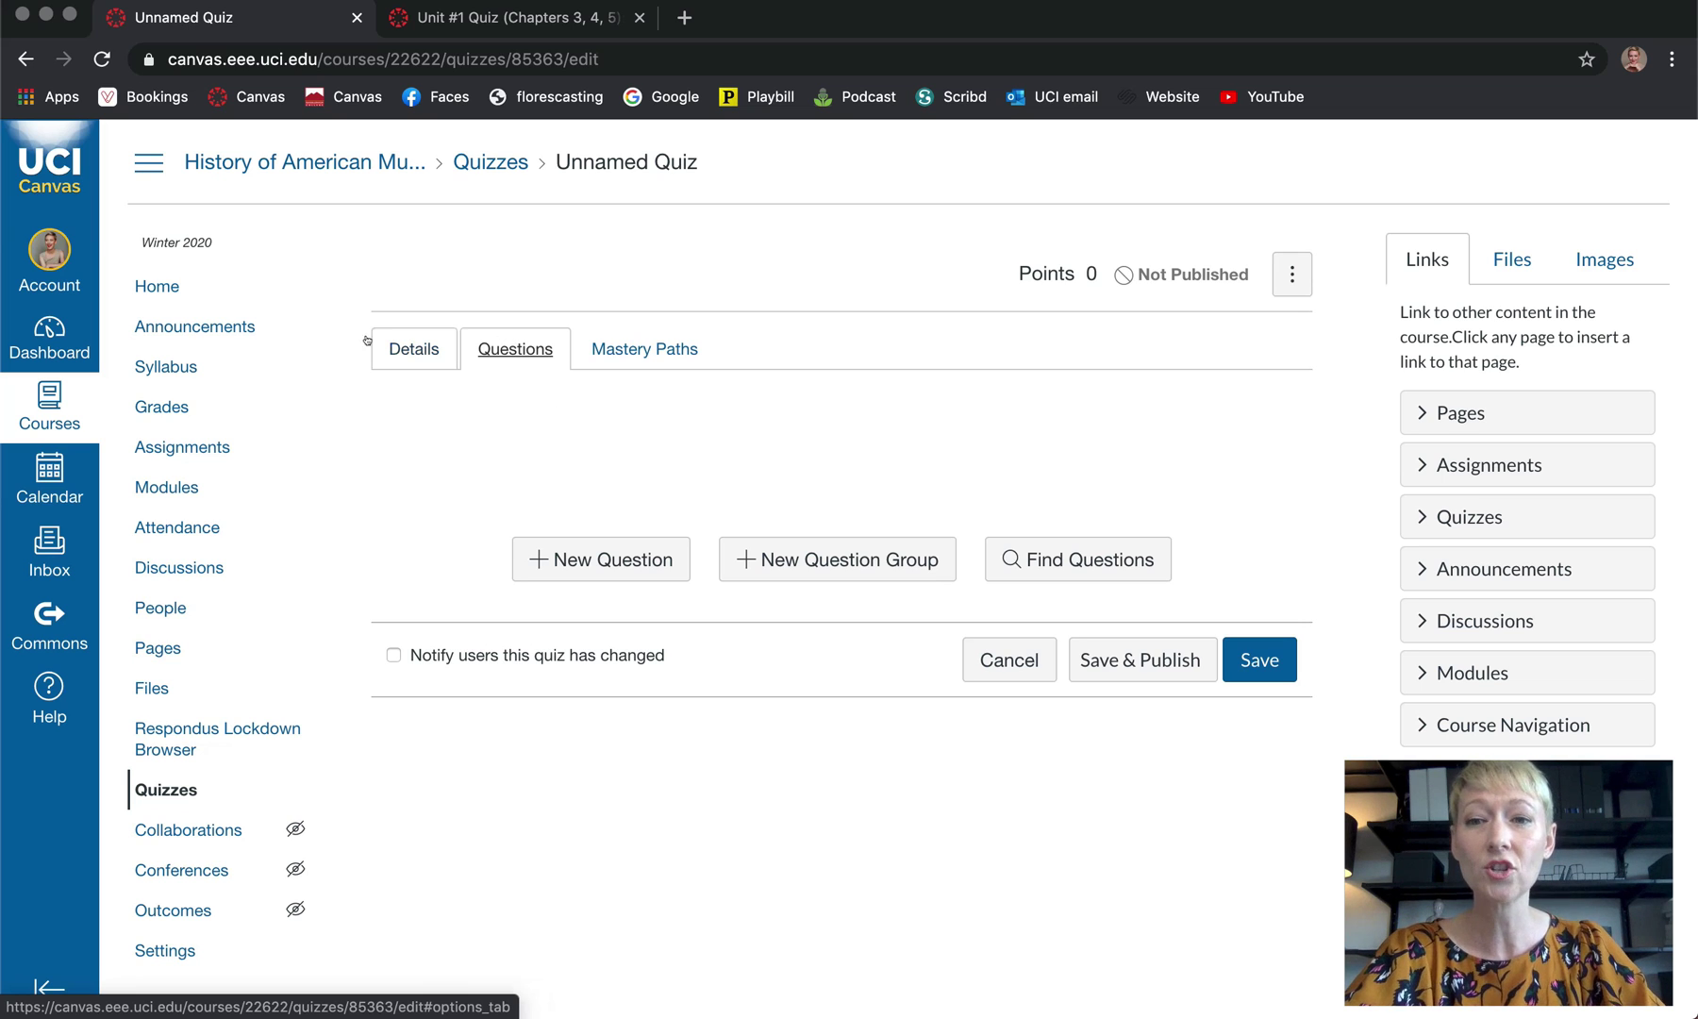
left_click(598, 562)
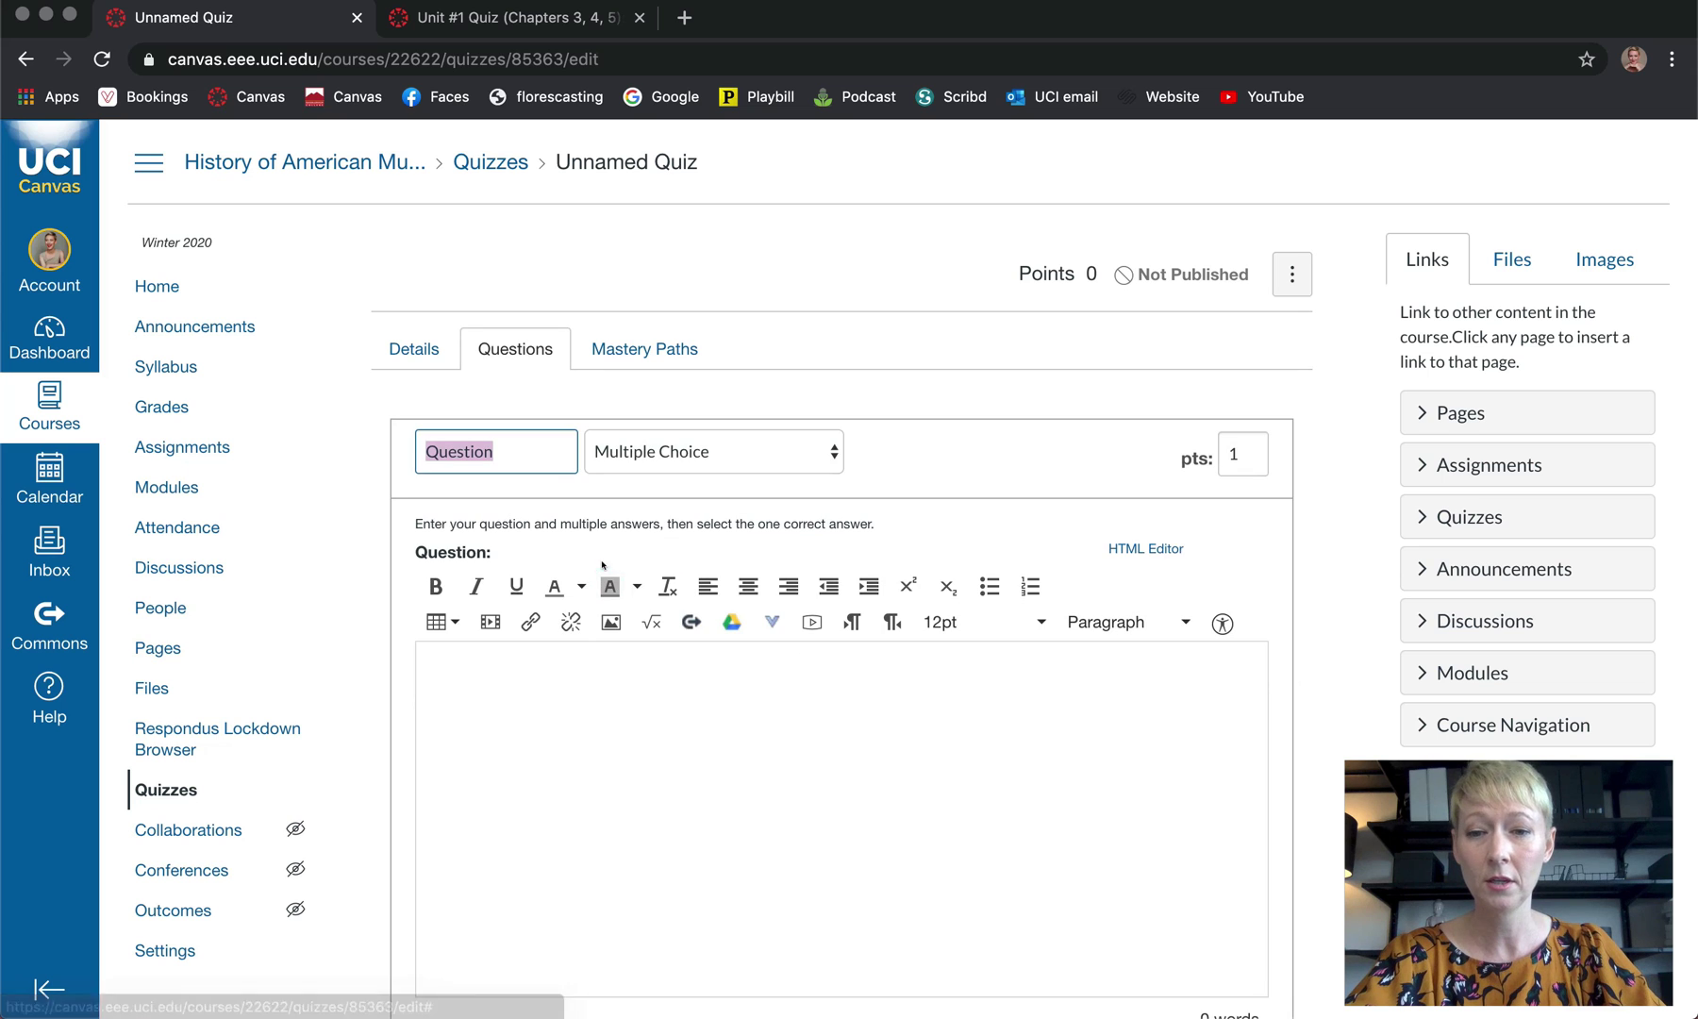
scroll(534, 710, "down", 1)
left_click(535, 710)
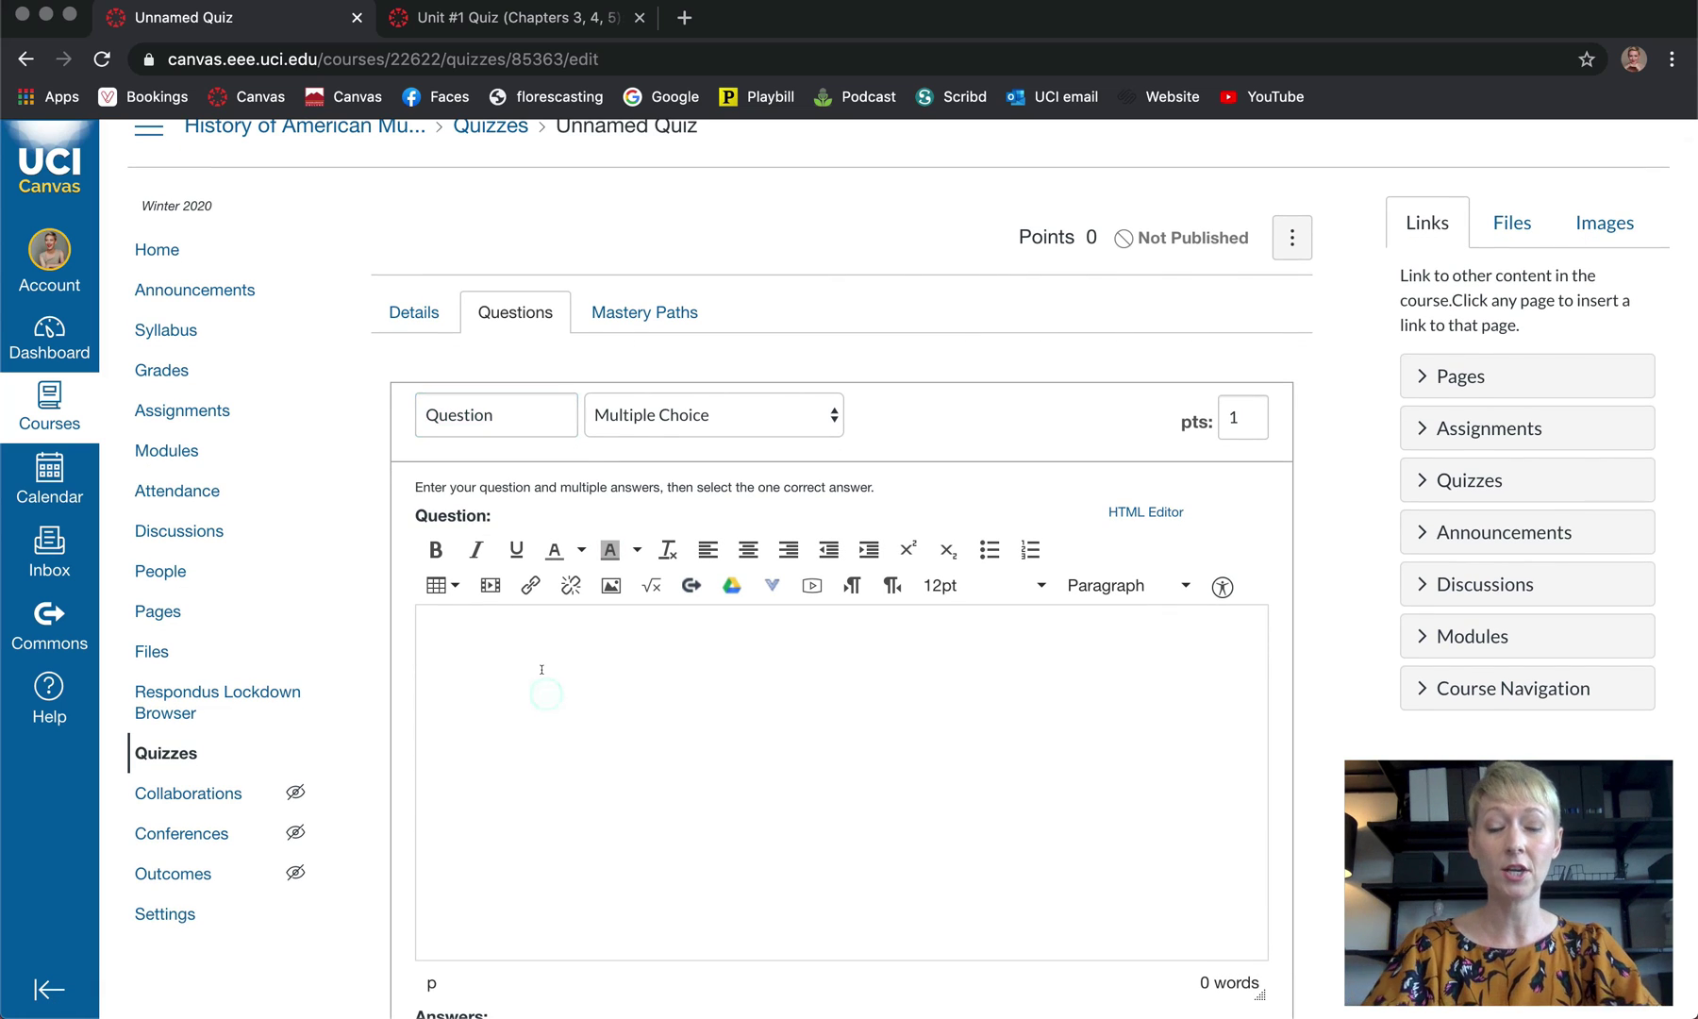
type("Who composed the musical Sweeney Todd?")
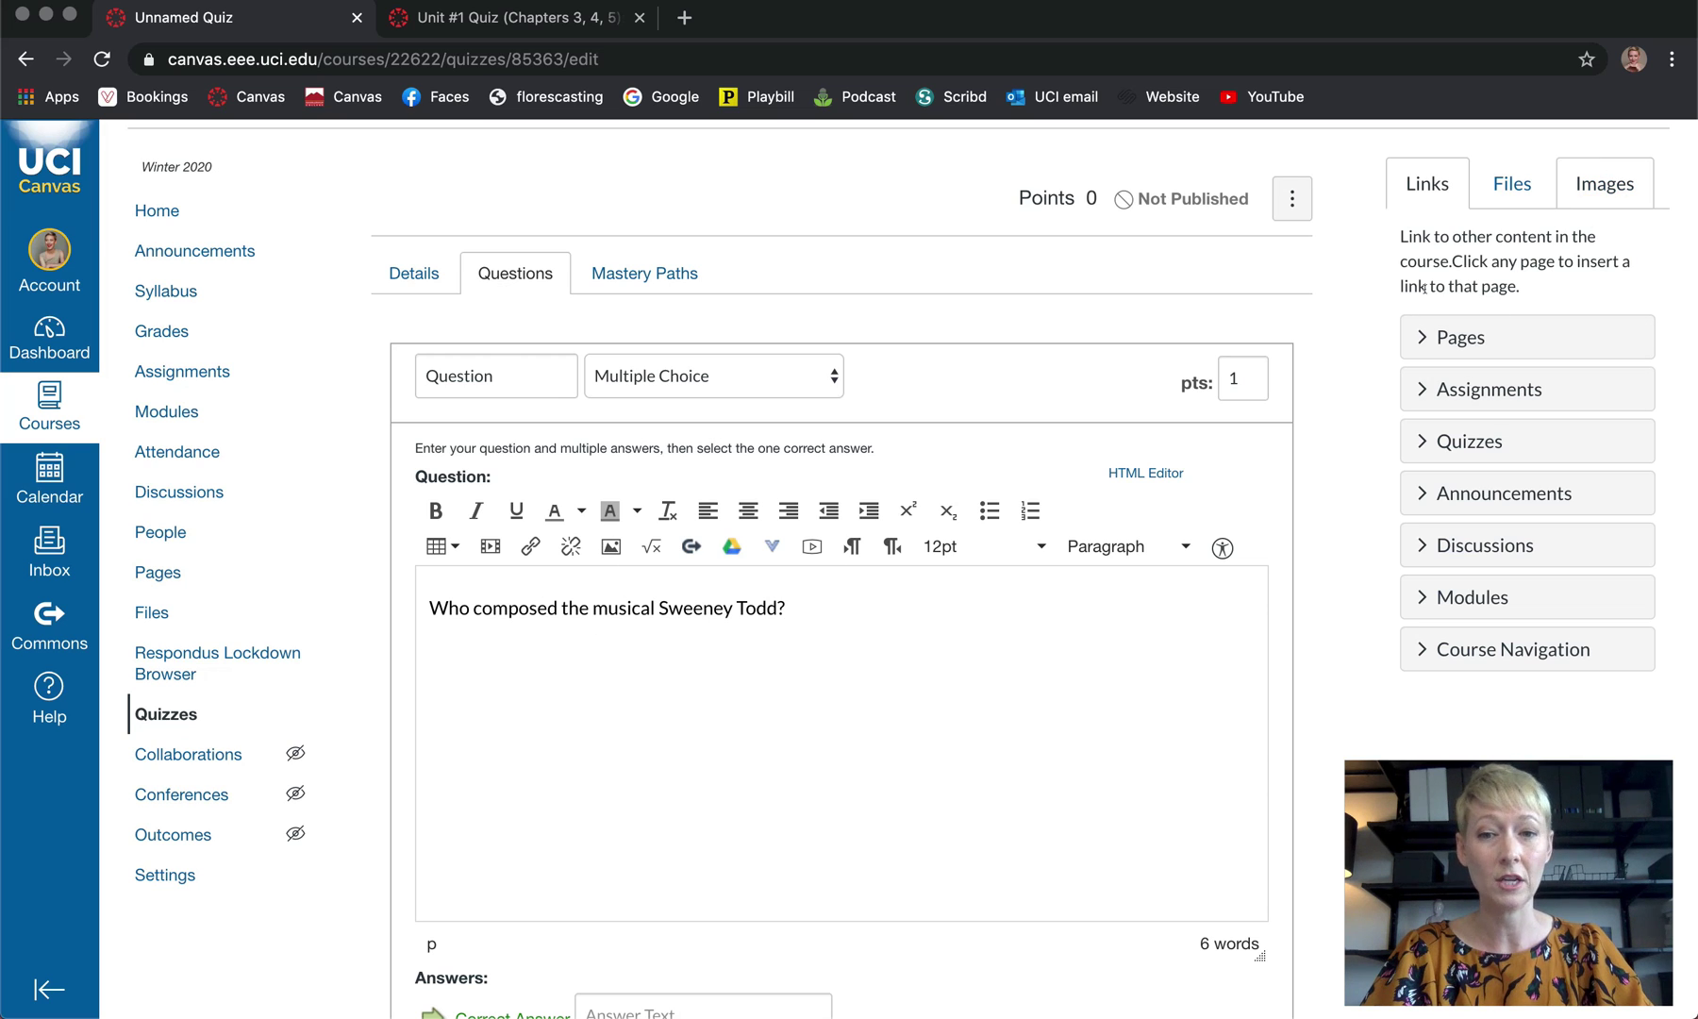
left_click(487, 546)
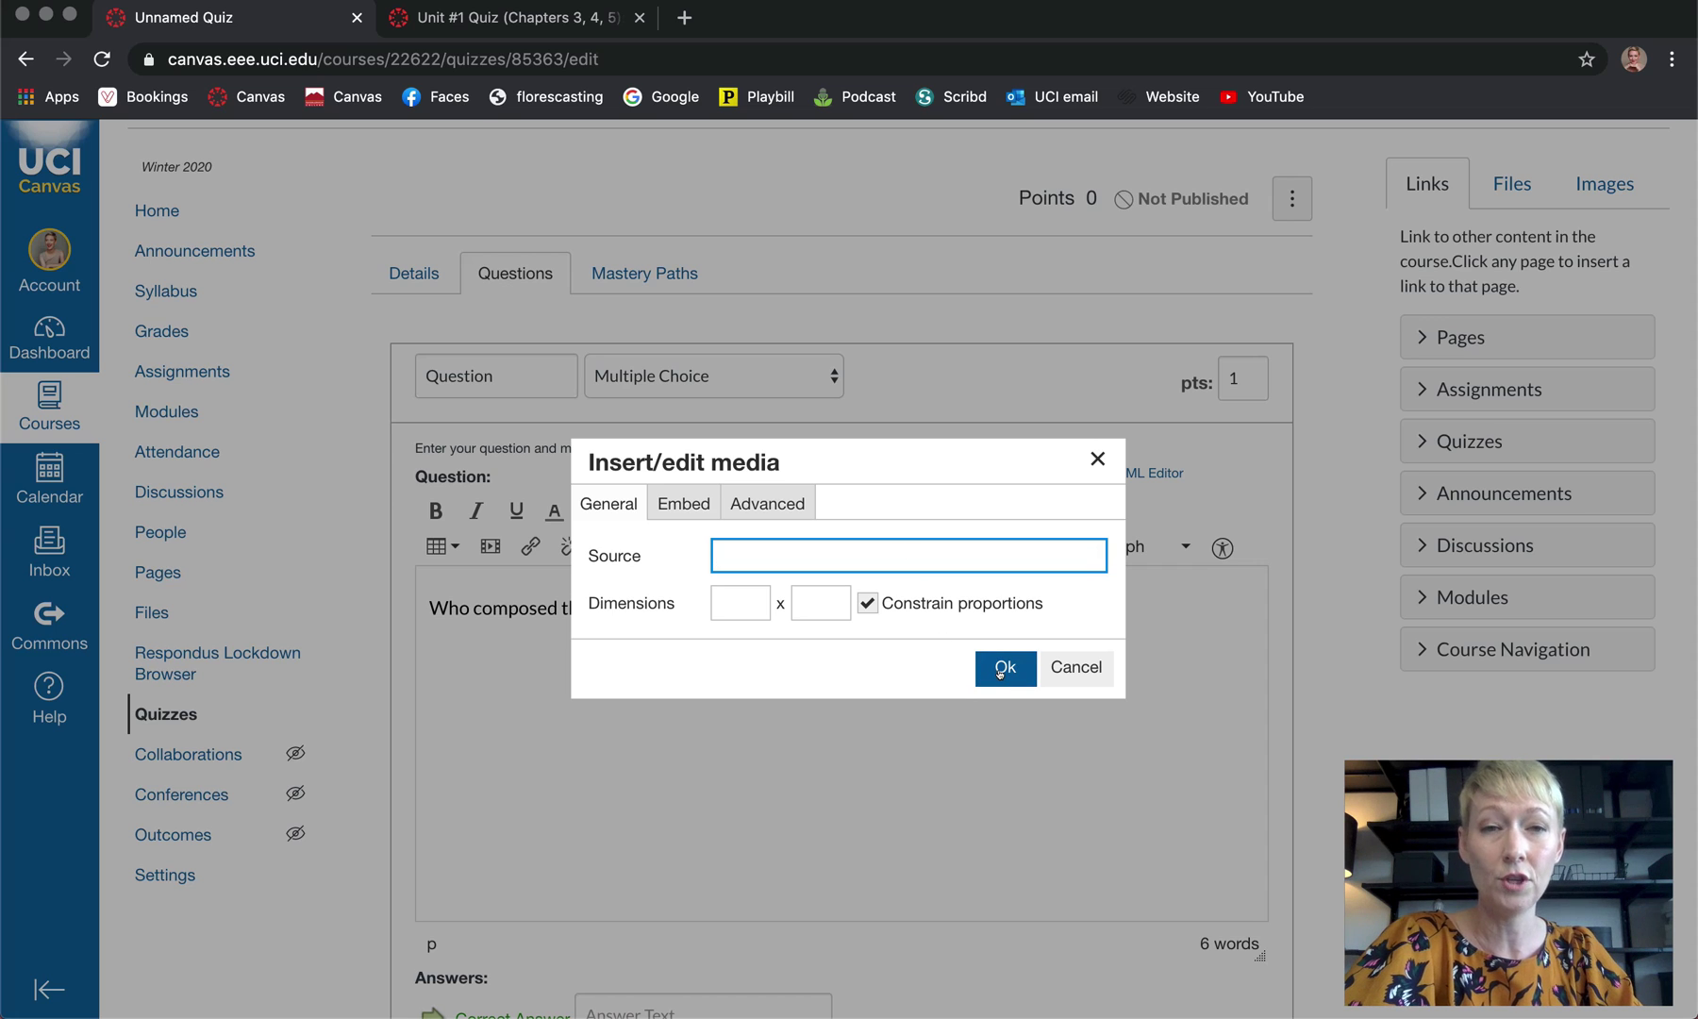
left_click(1094, 459)
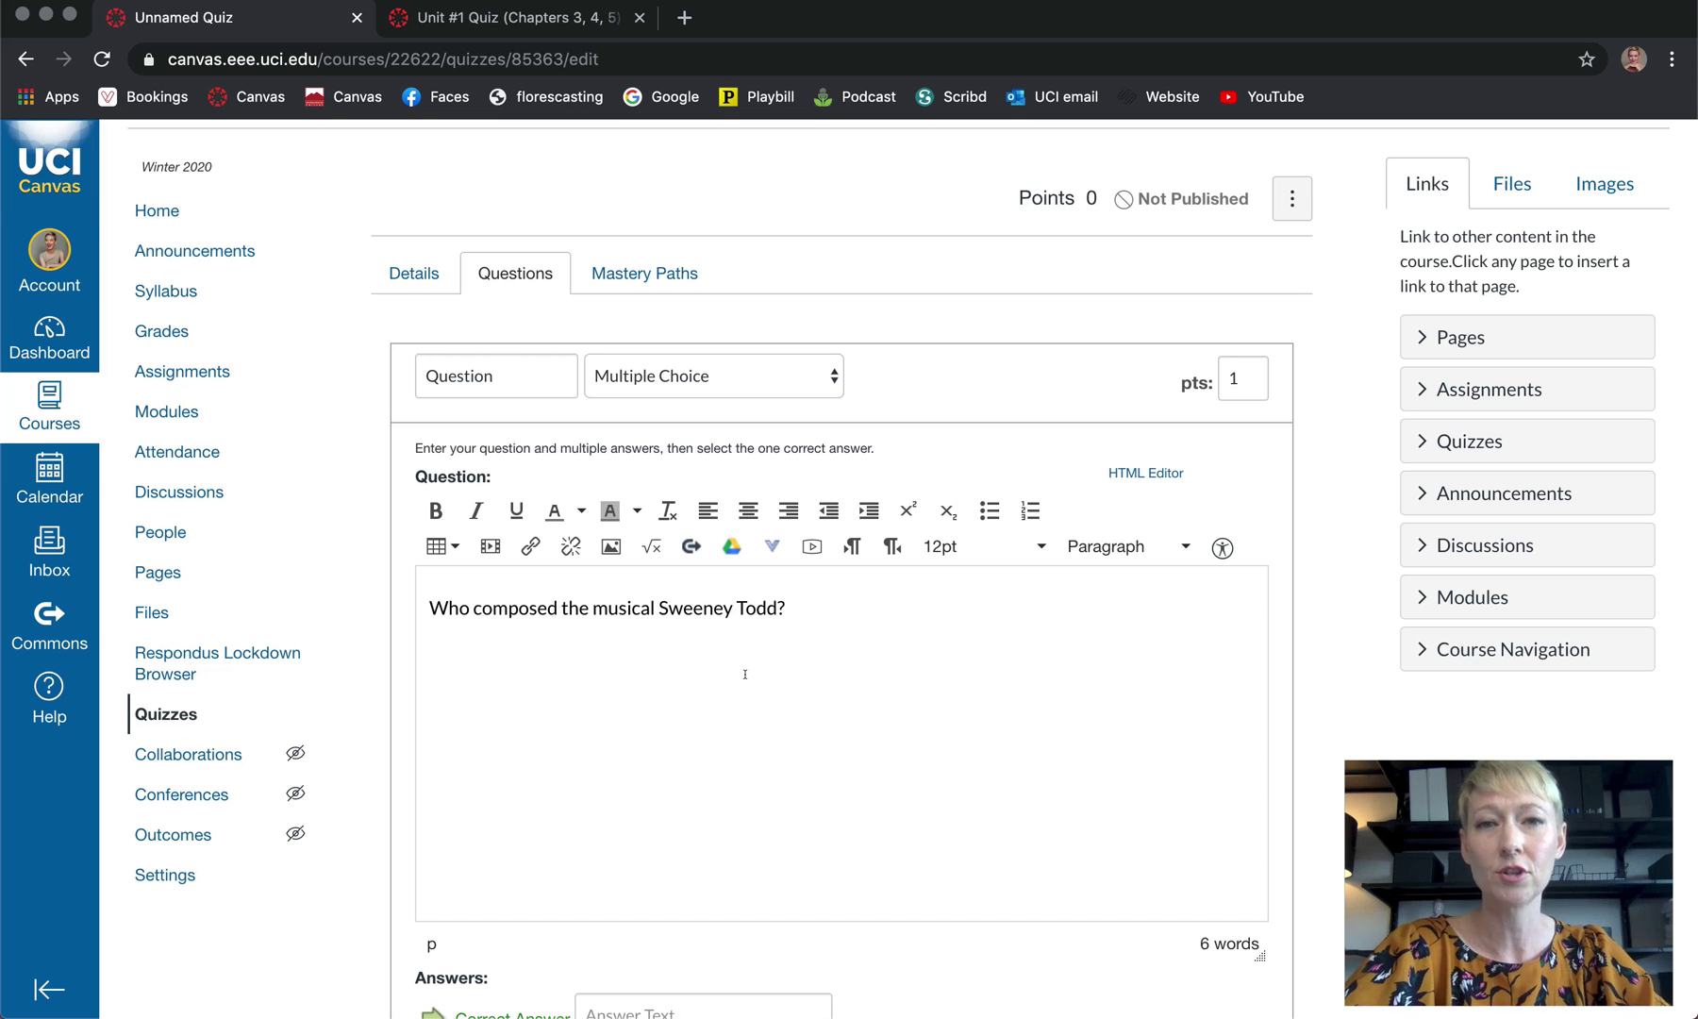
scroll(745, 673, "down", 1)
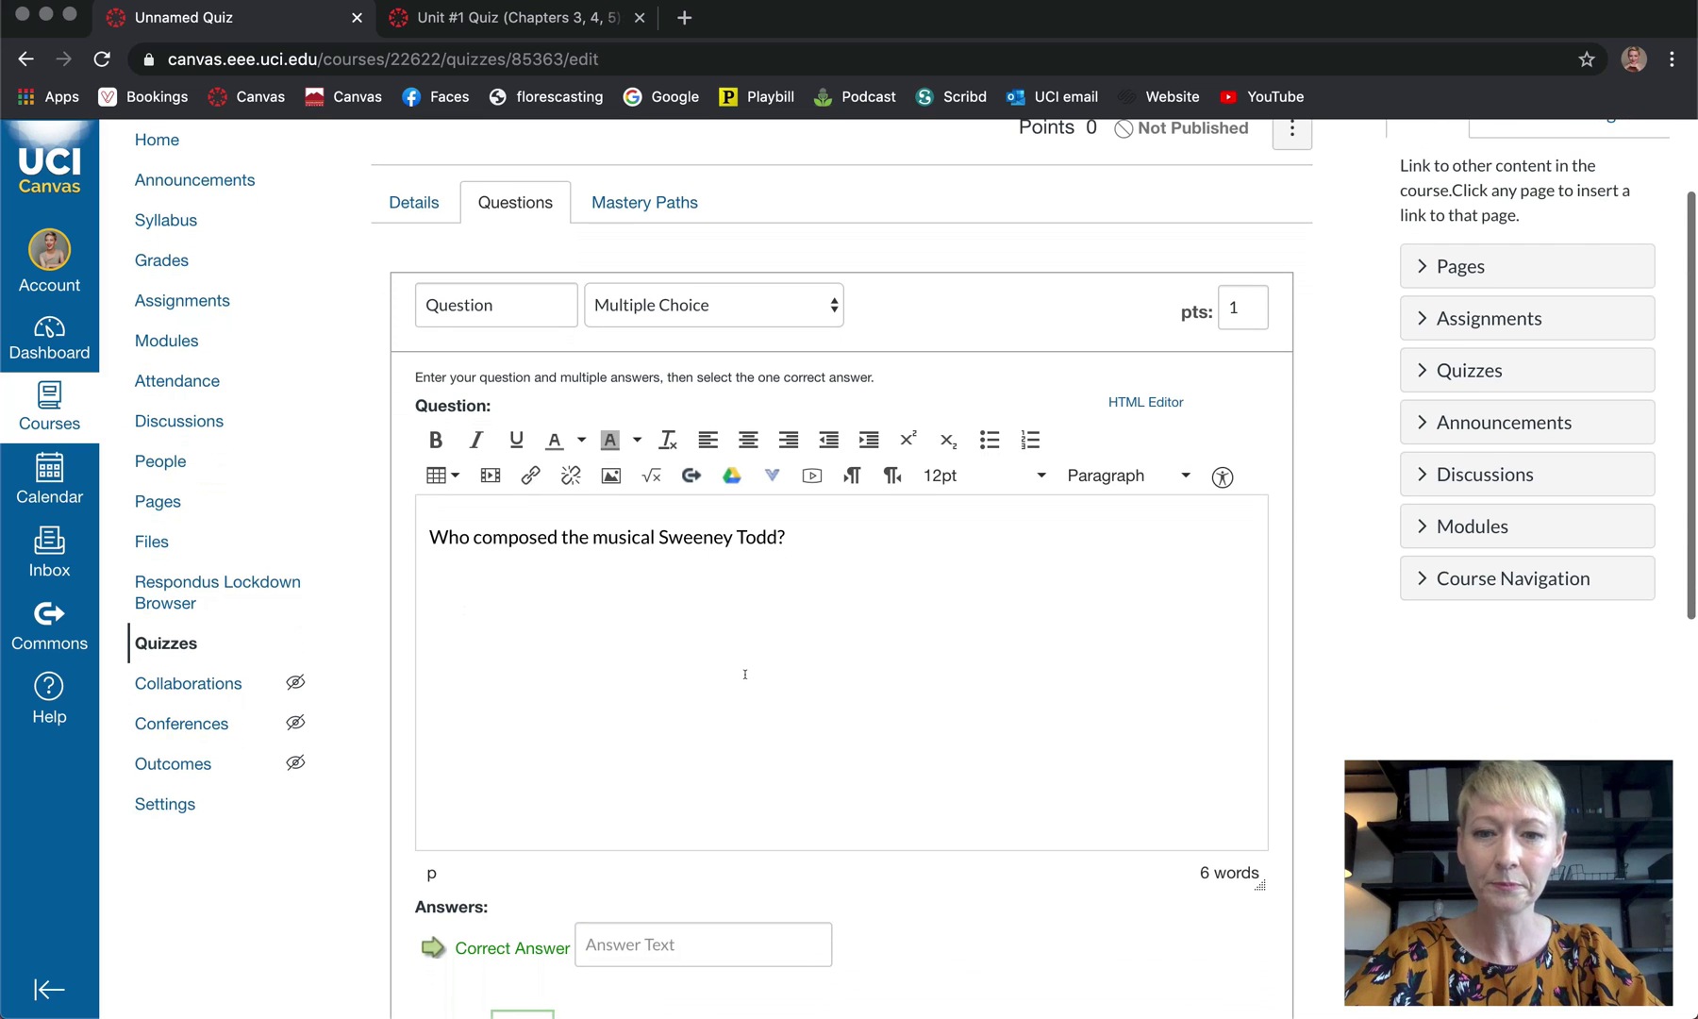
scroll(626, 591, "down", 3)
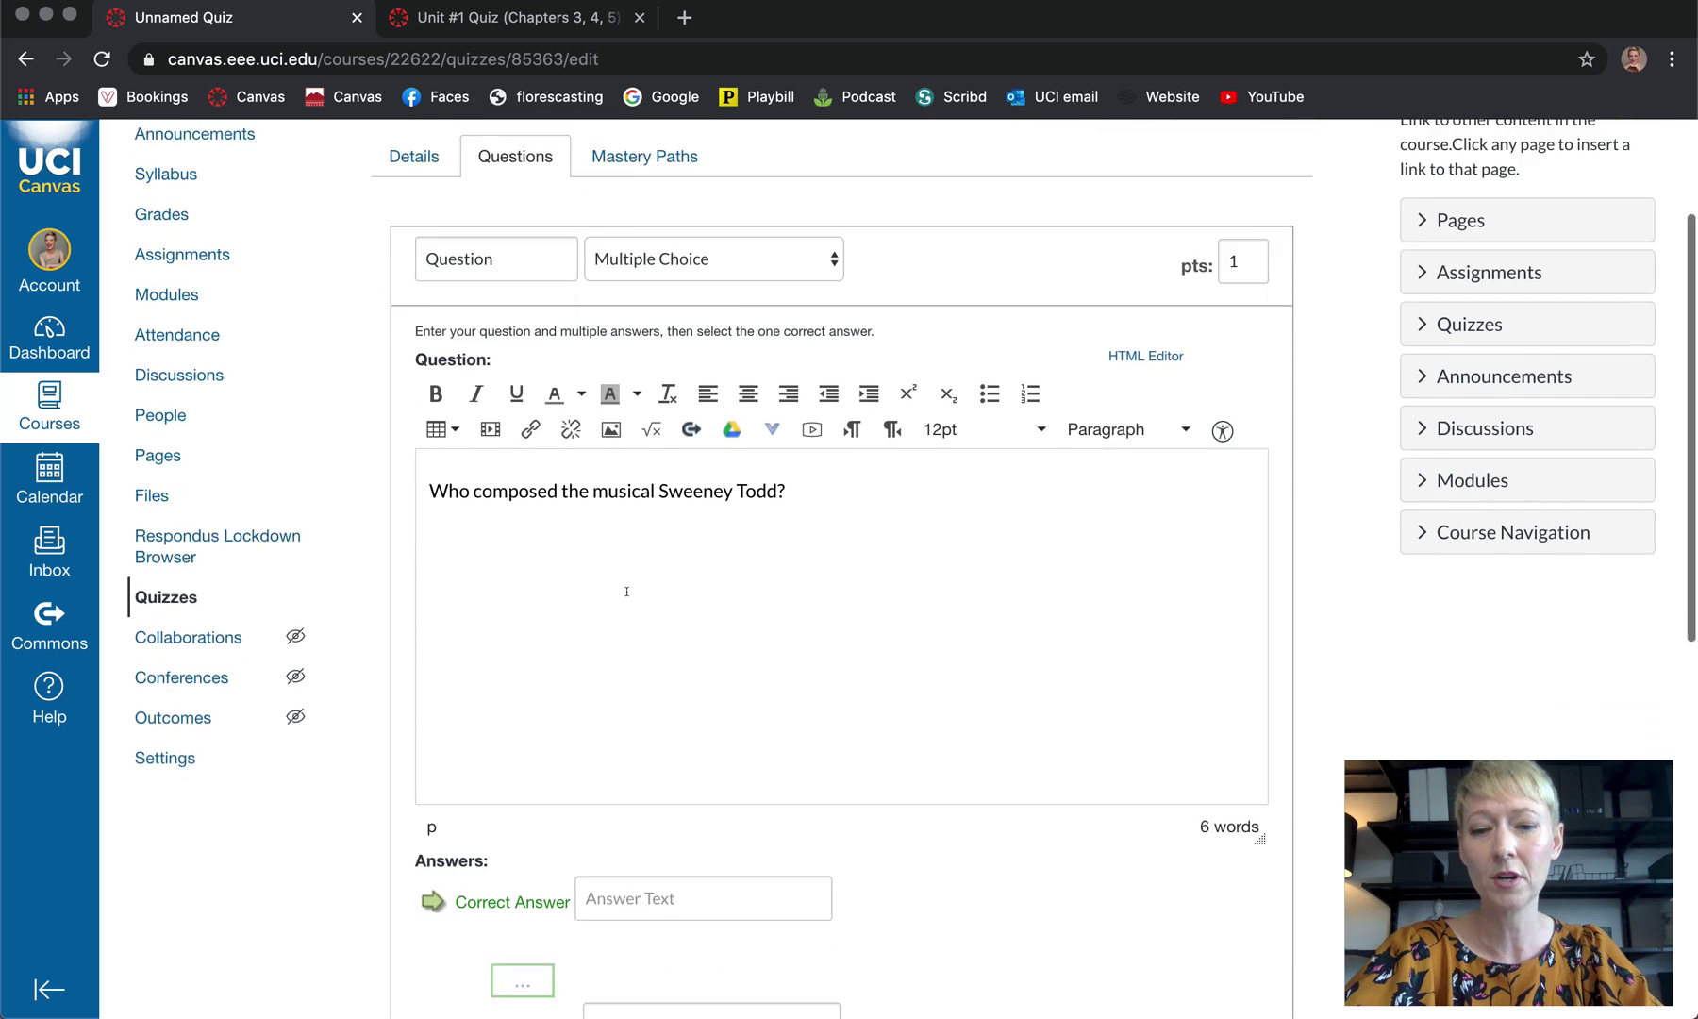
Enter Stephen Sondheim as the correct answer and Carol Channing as the first wrong answer
scroll(637, 739, "down", 2)
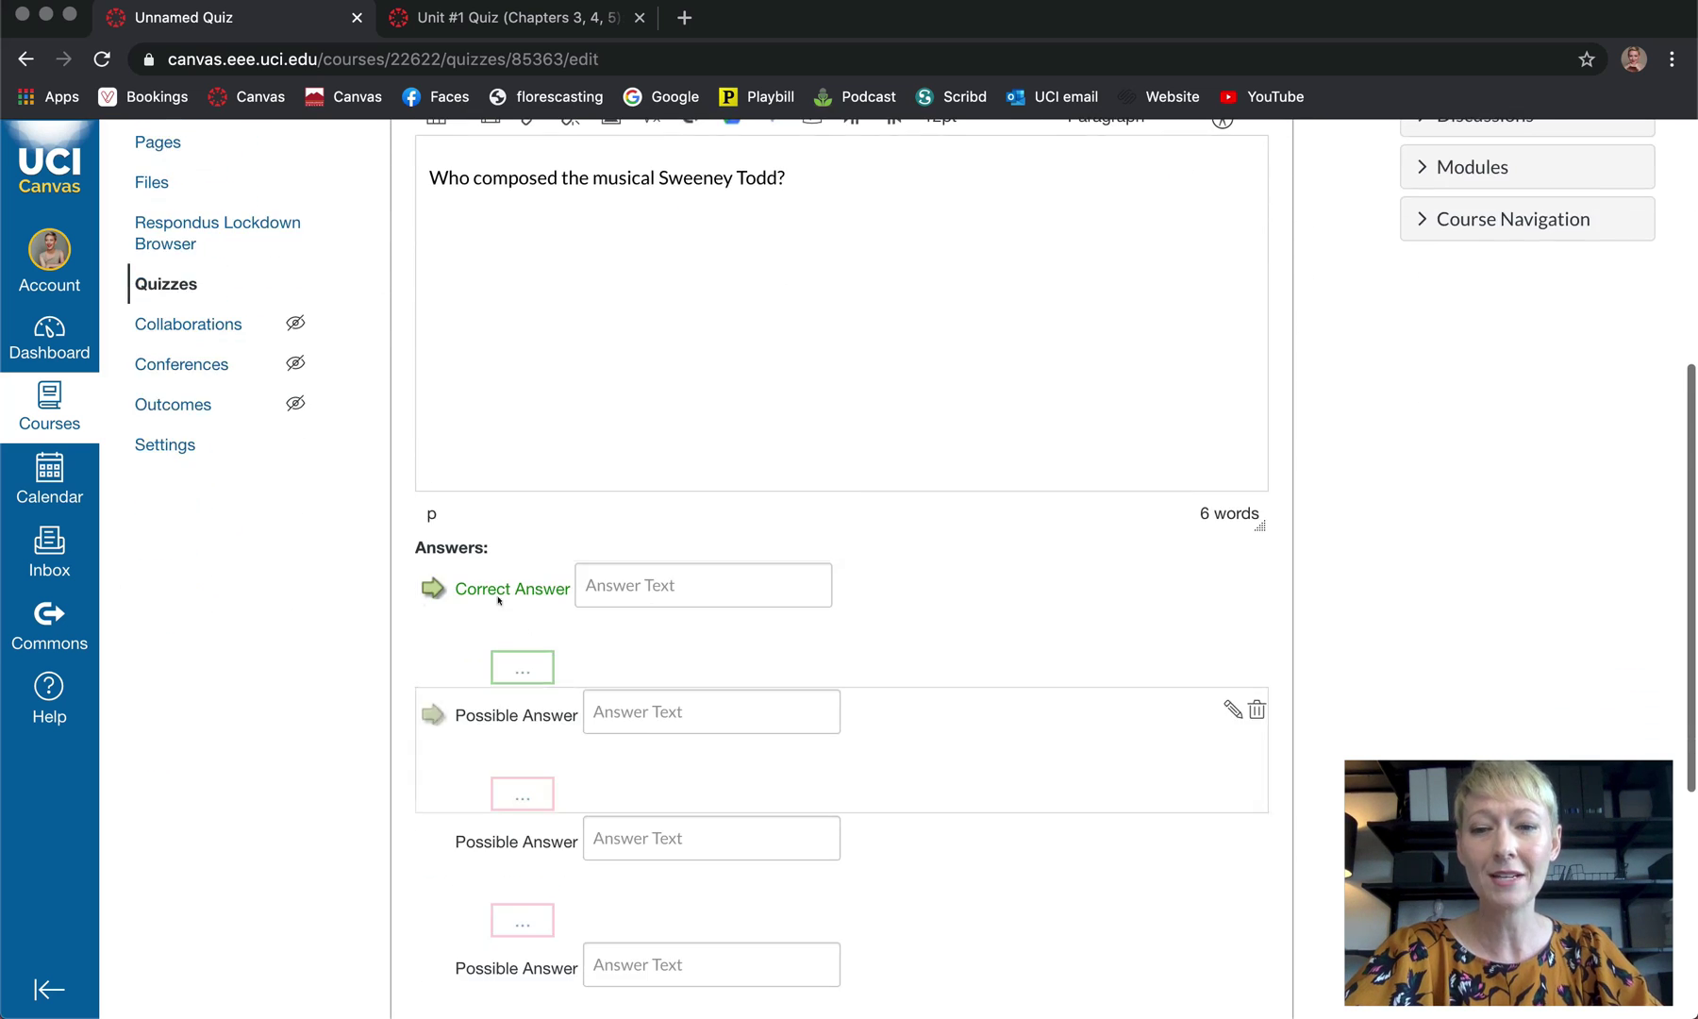
left_click(659, 585)
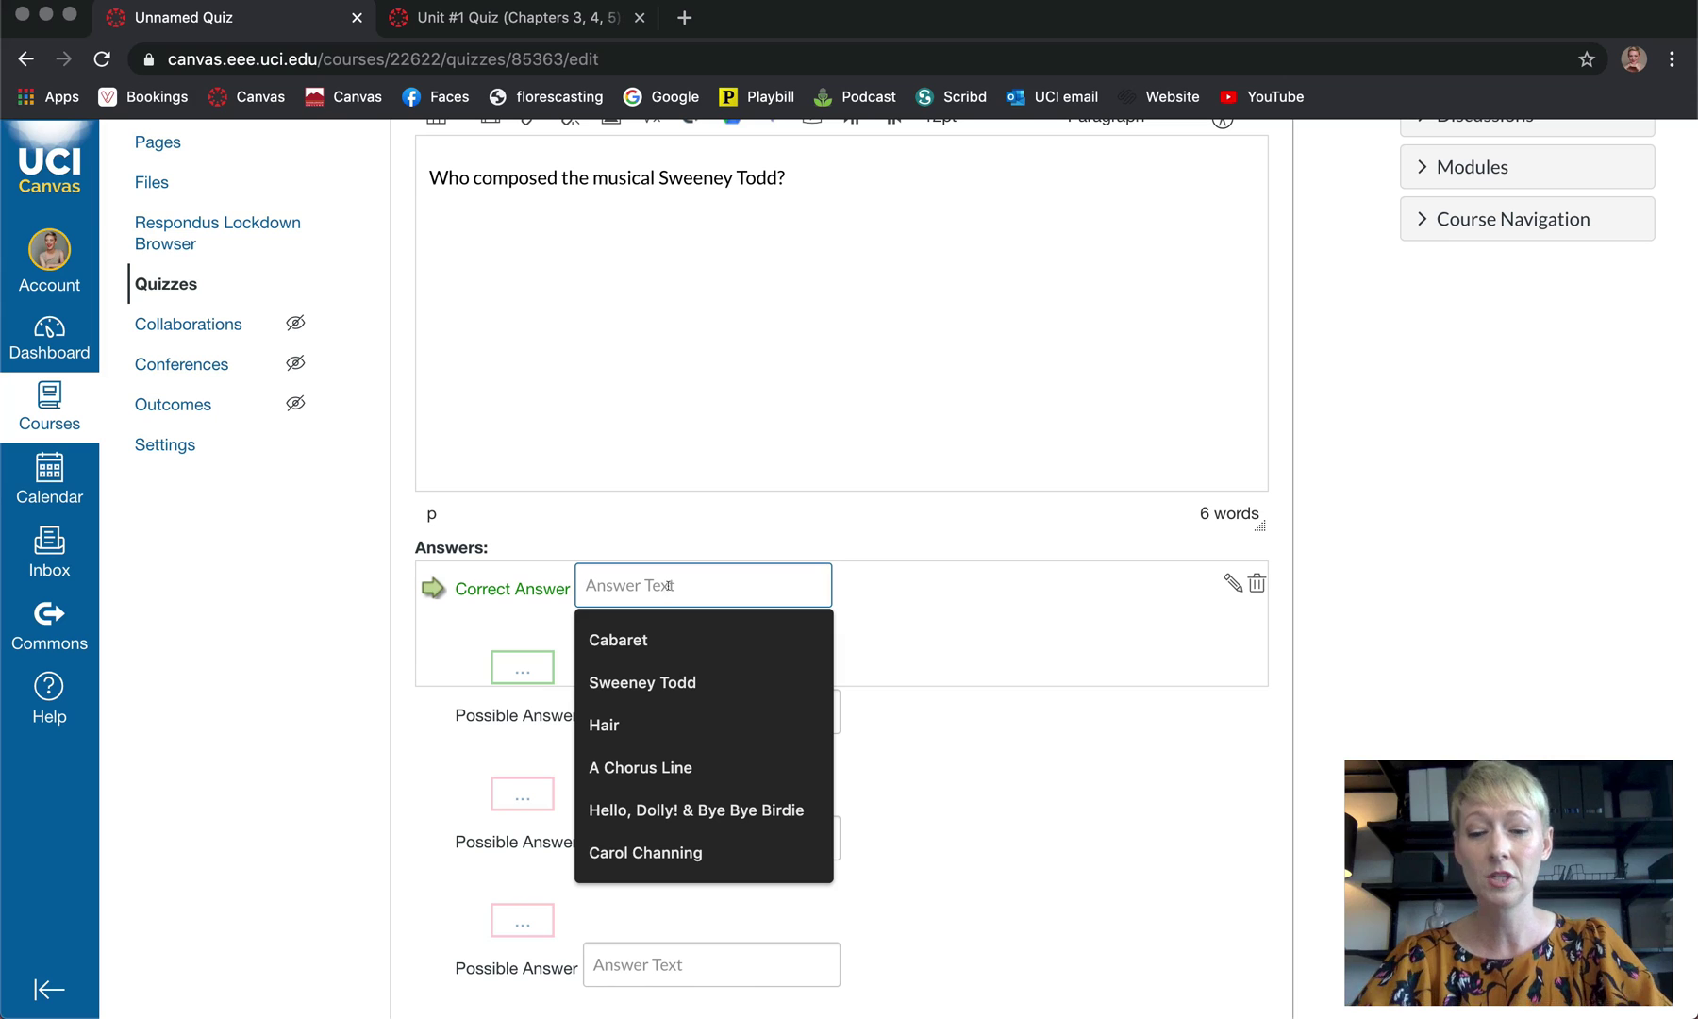
type("St")
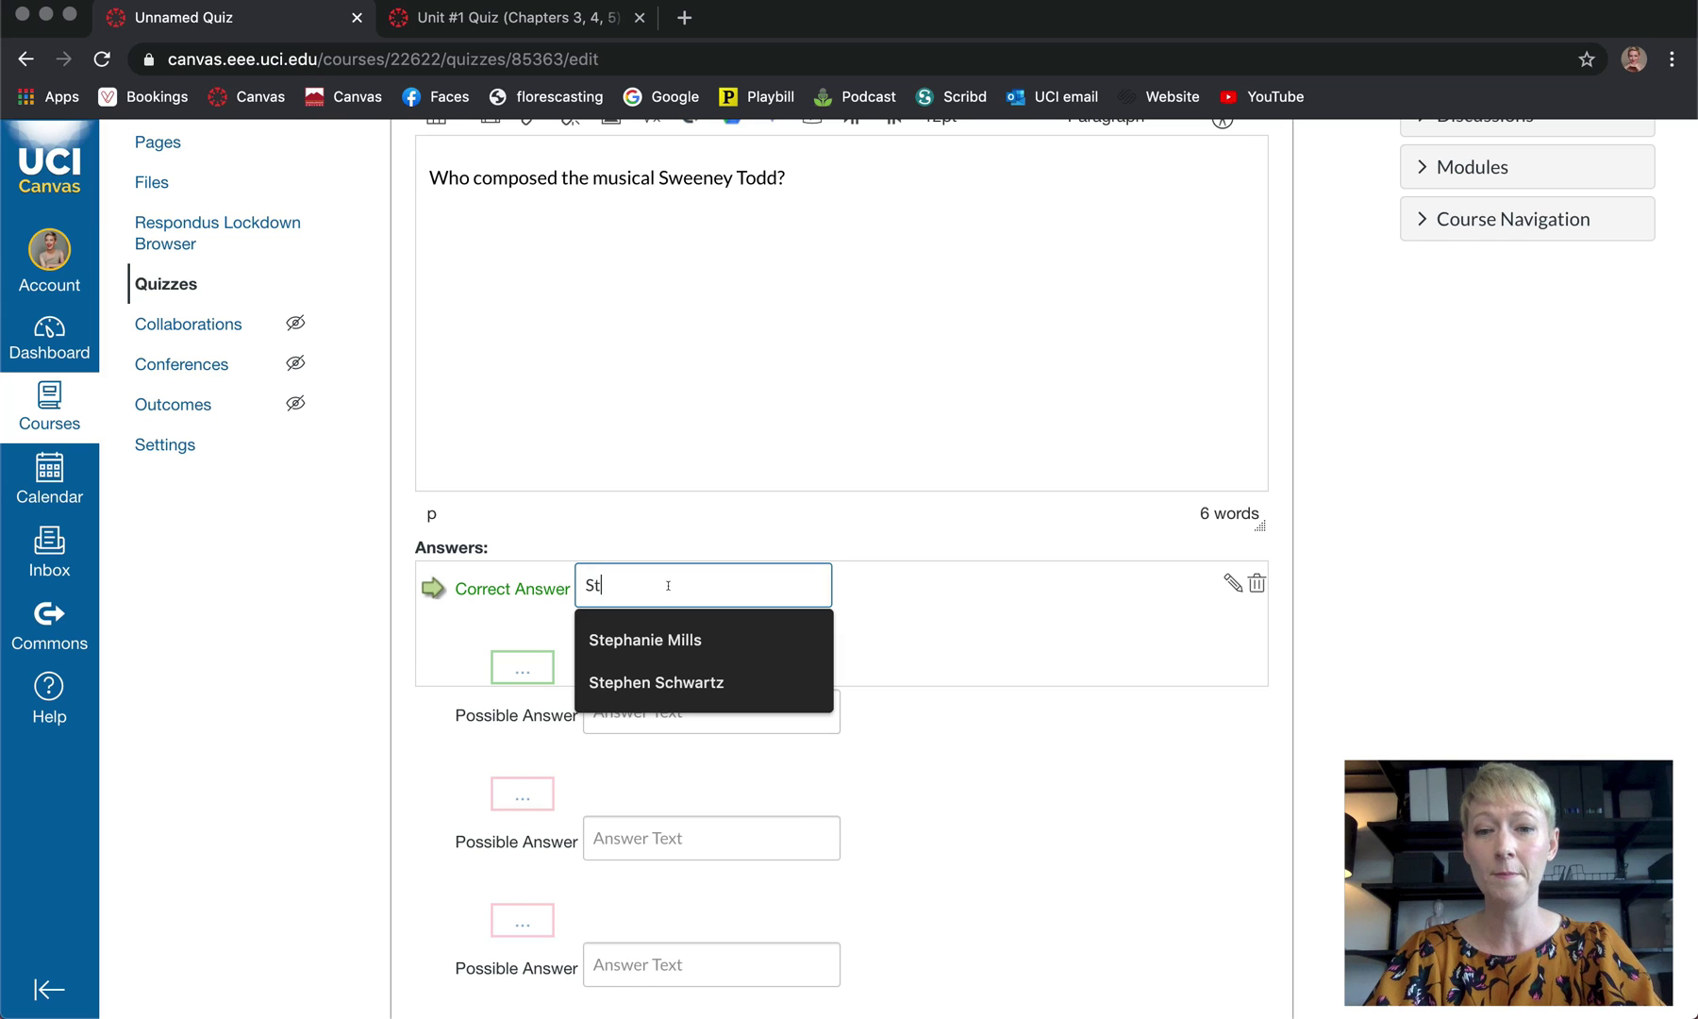
type("ephen Sondheim")
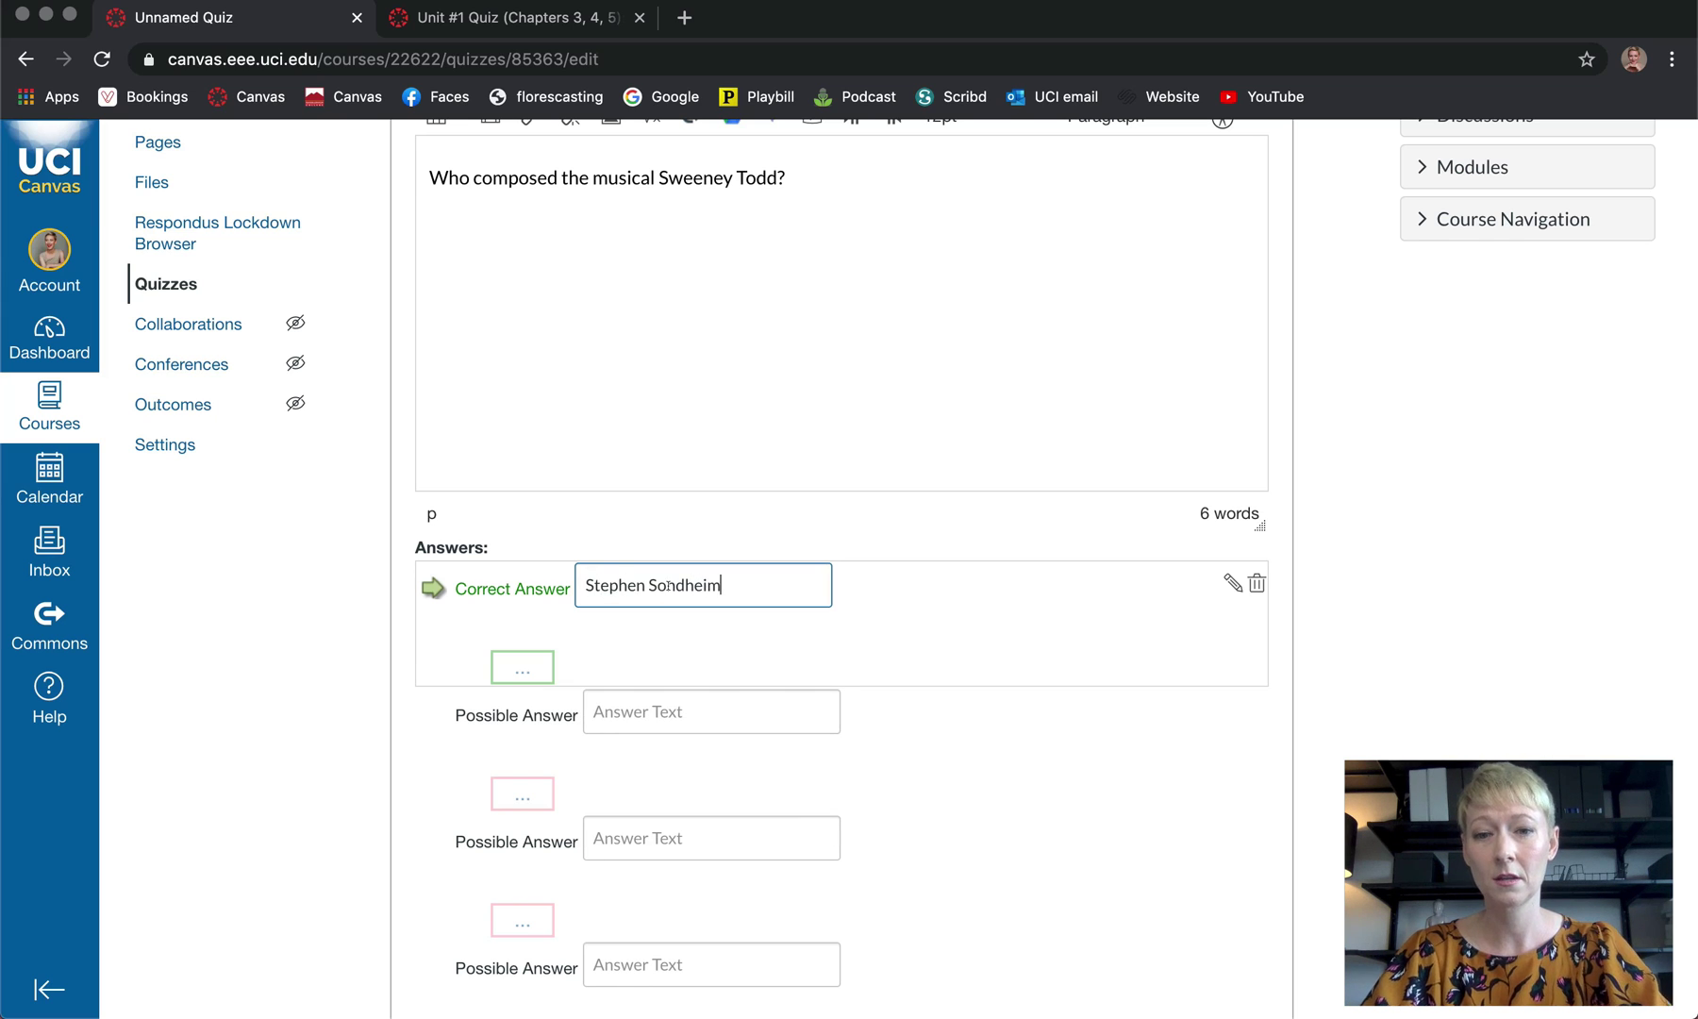
left_click(634, 711)
scroll(634, 711, "down", 1)
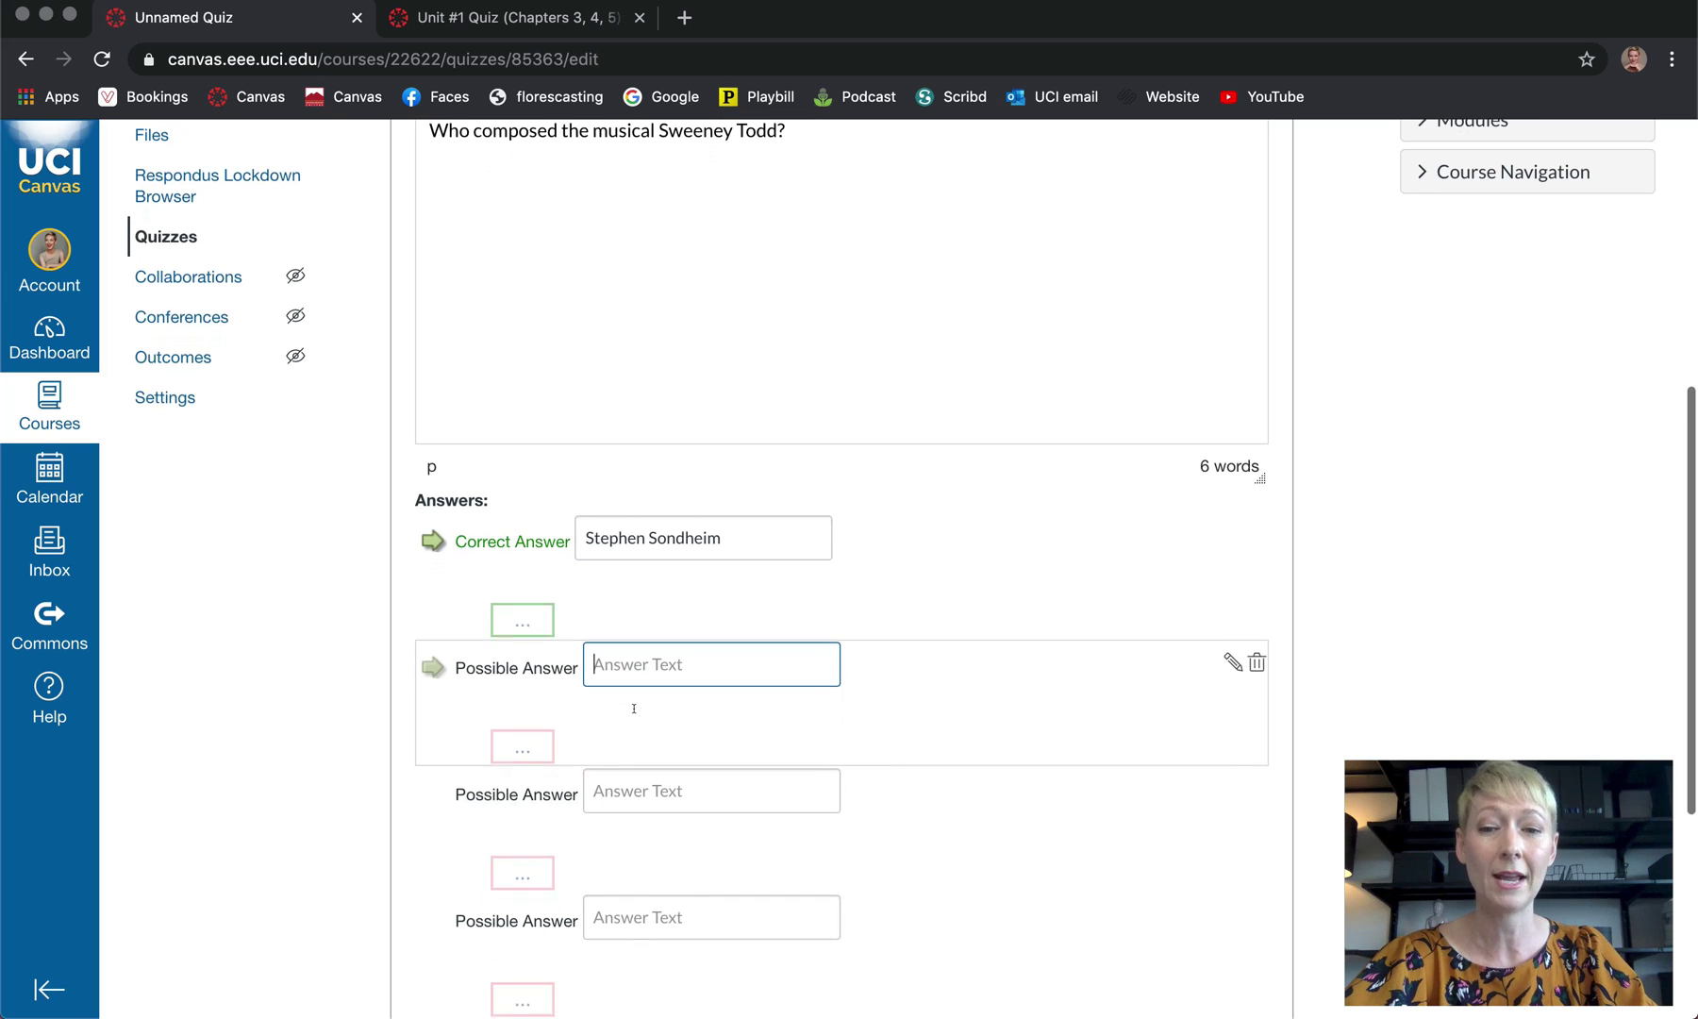
left_click(652, 666)
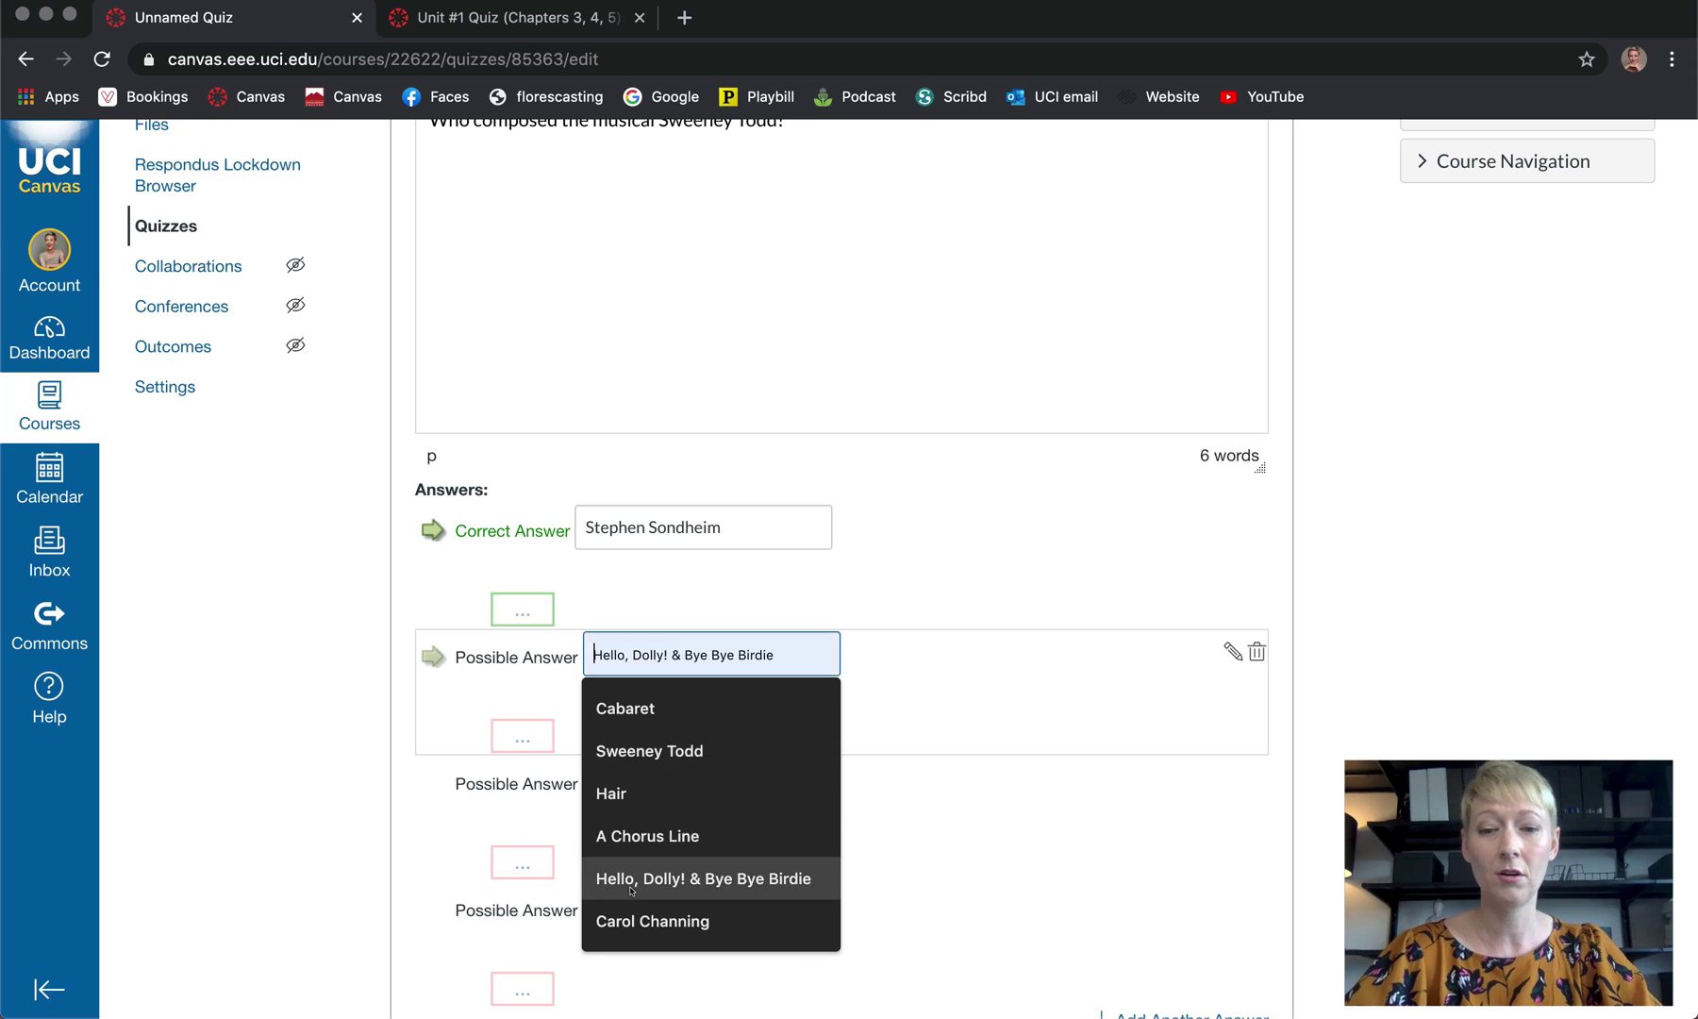
left_click(651, 921)
Add Stephen Schwartz and Richard Rodgers as the remaining wrong answers
left_click(671, 779)
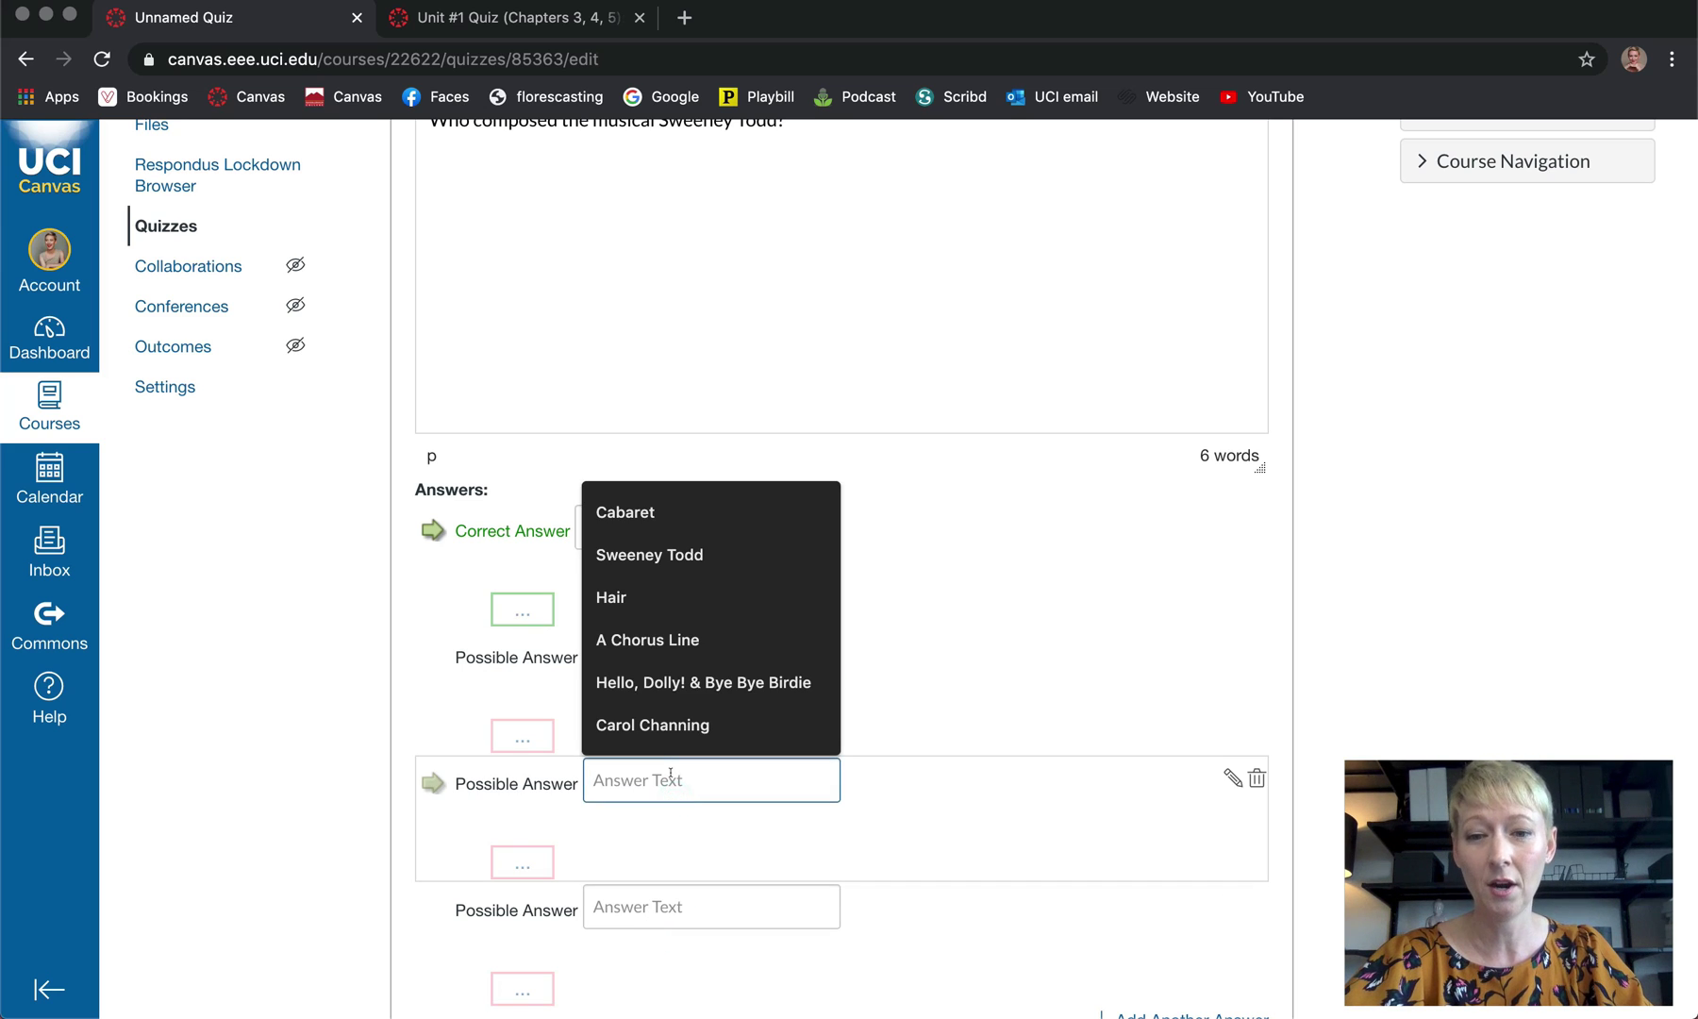
type("Stephen Schwartz")
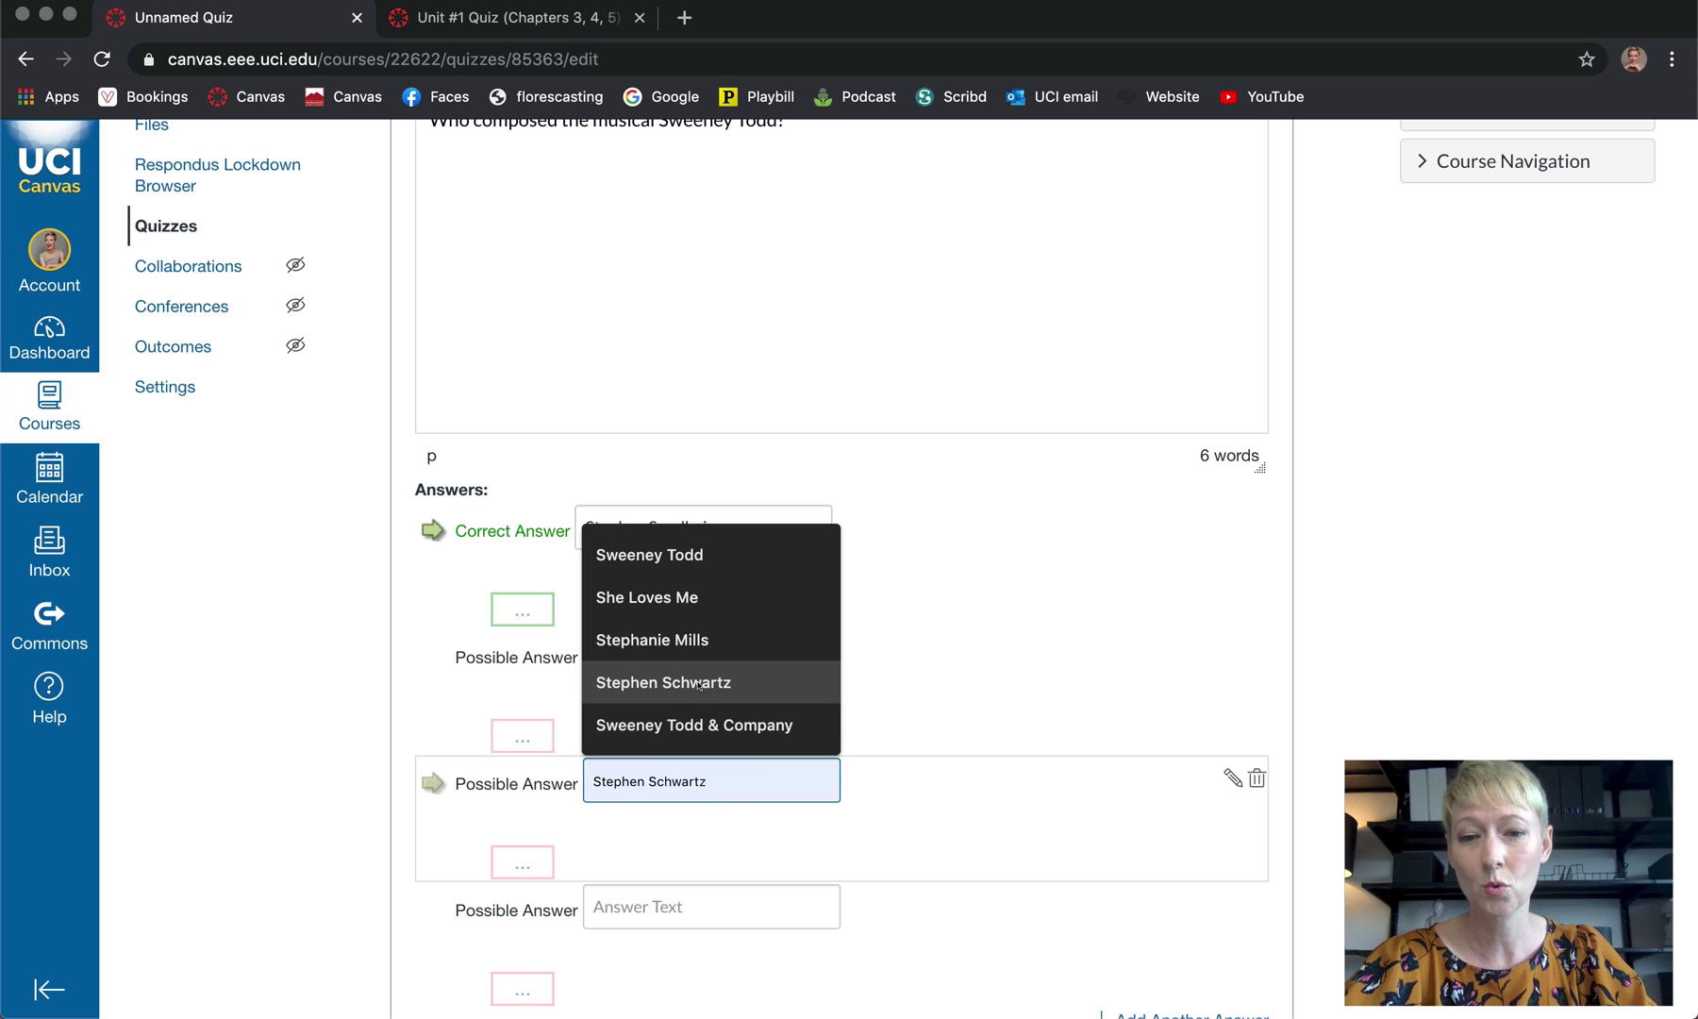
left_click(694, 687)
scroll(730, 858, "down", 1)
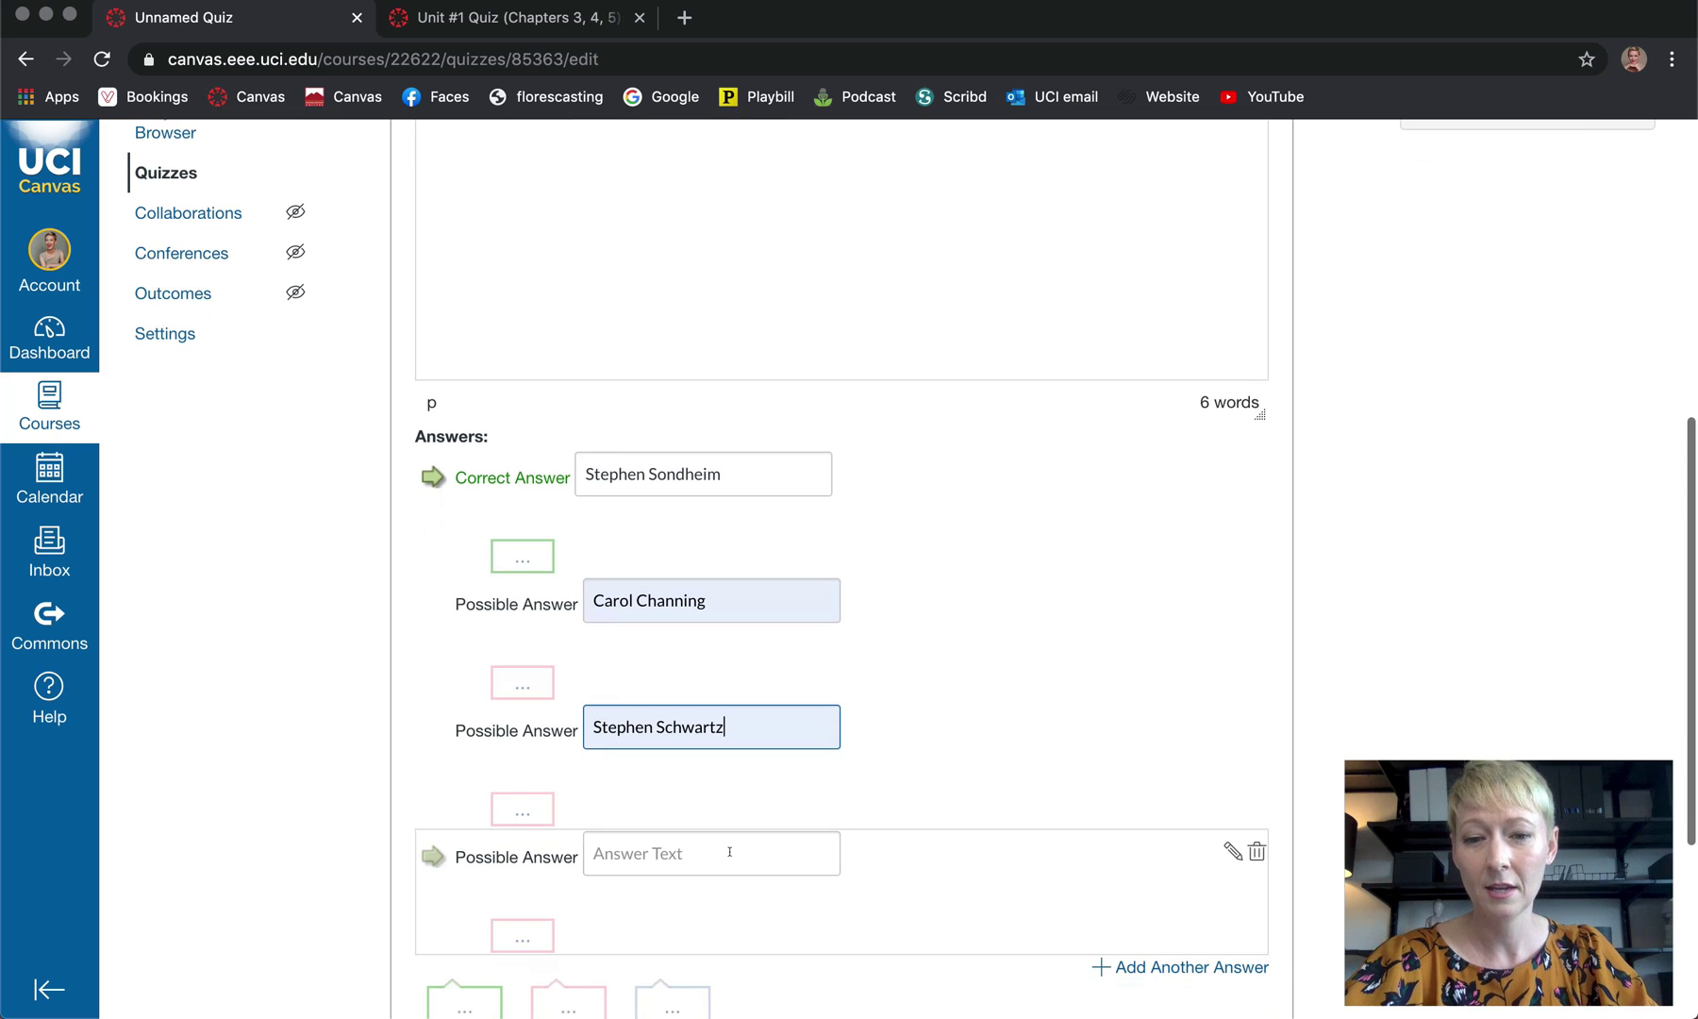
left_click(729, 858)
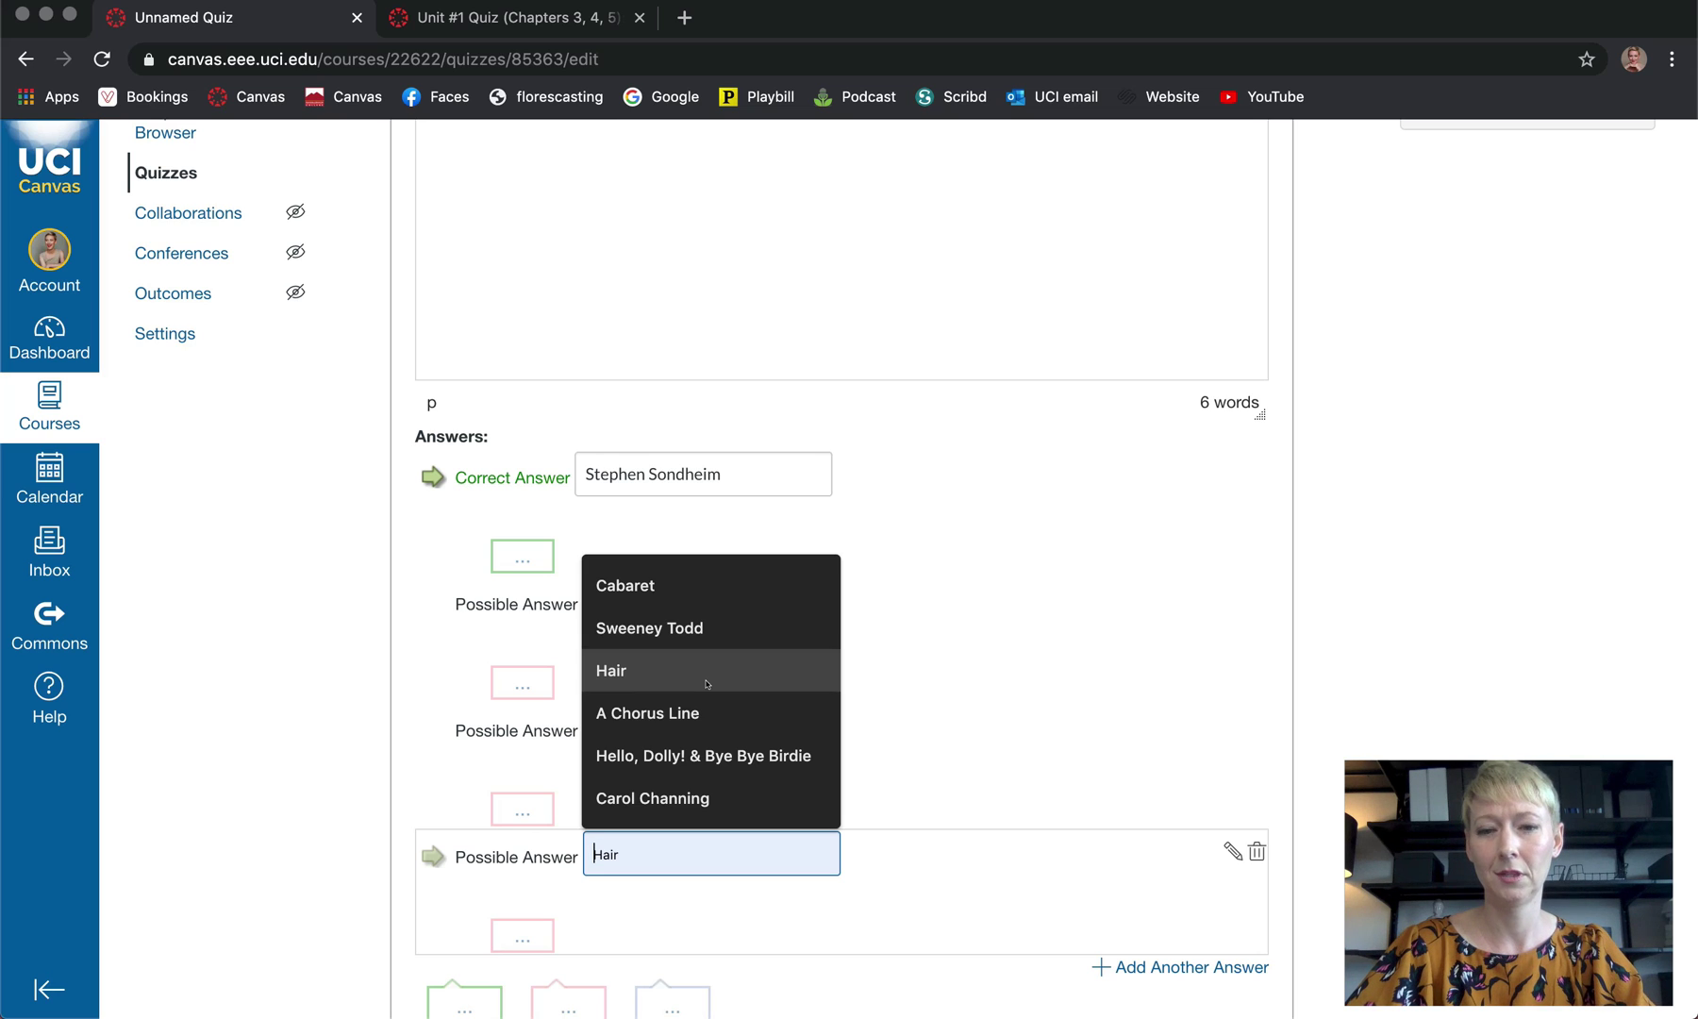
type("Rd")
key("BackSpace")
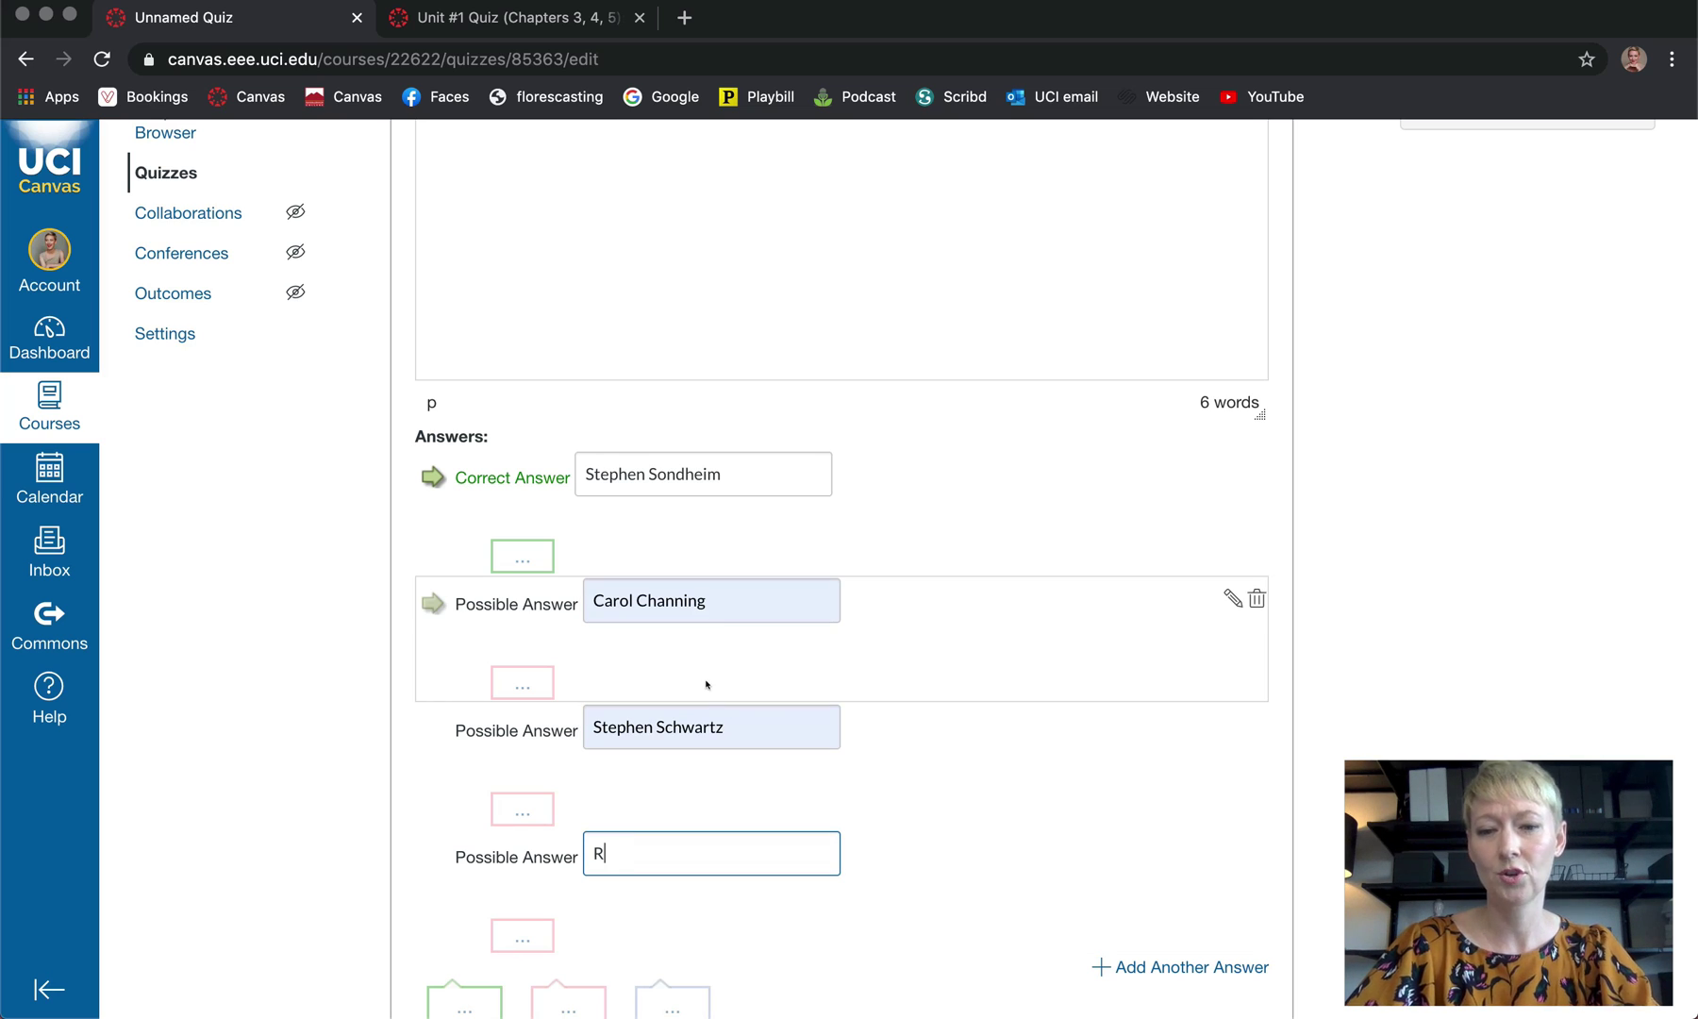
type("ichard Rodgers")
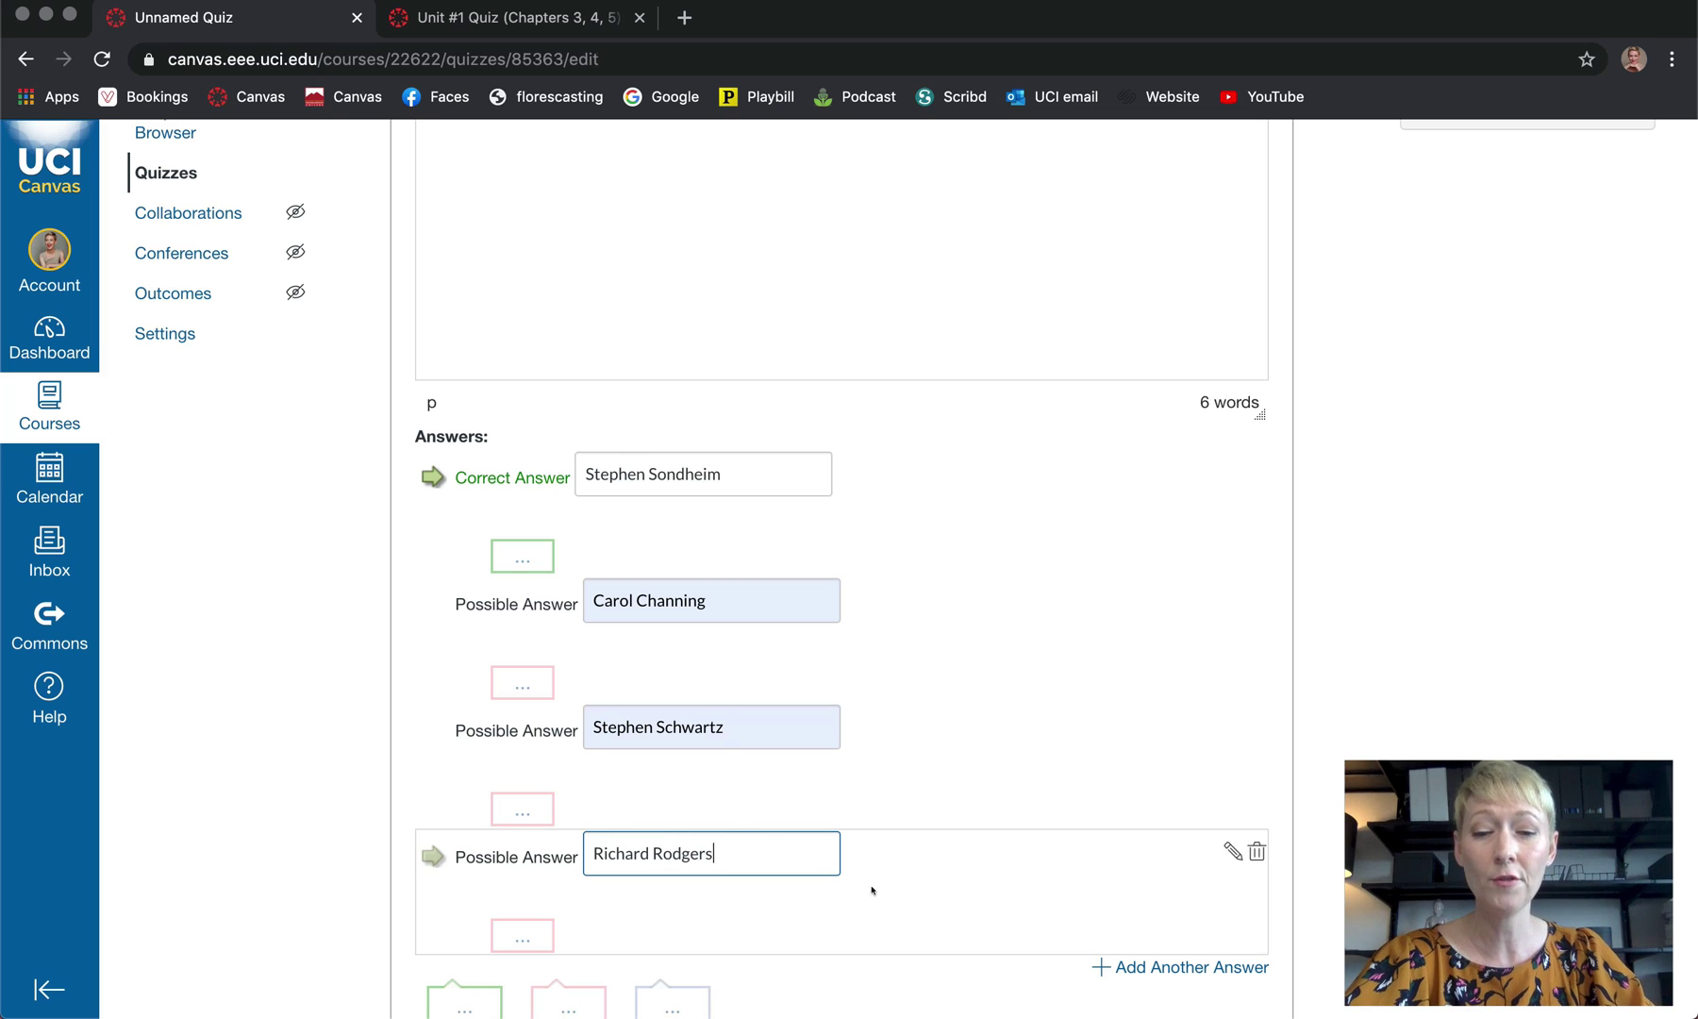
scroll(871, 889, "down", 3)
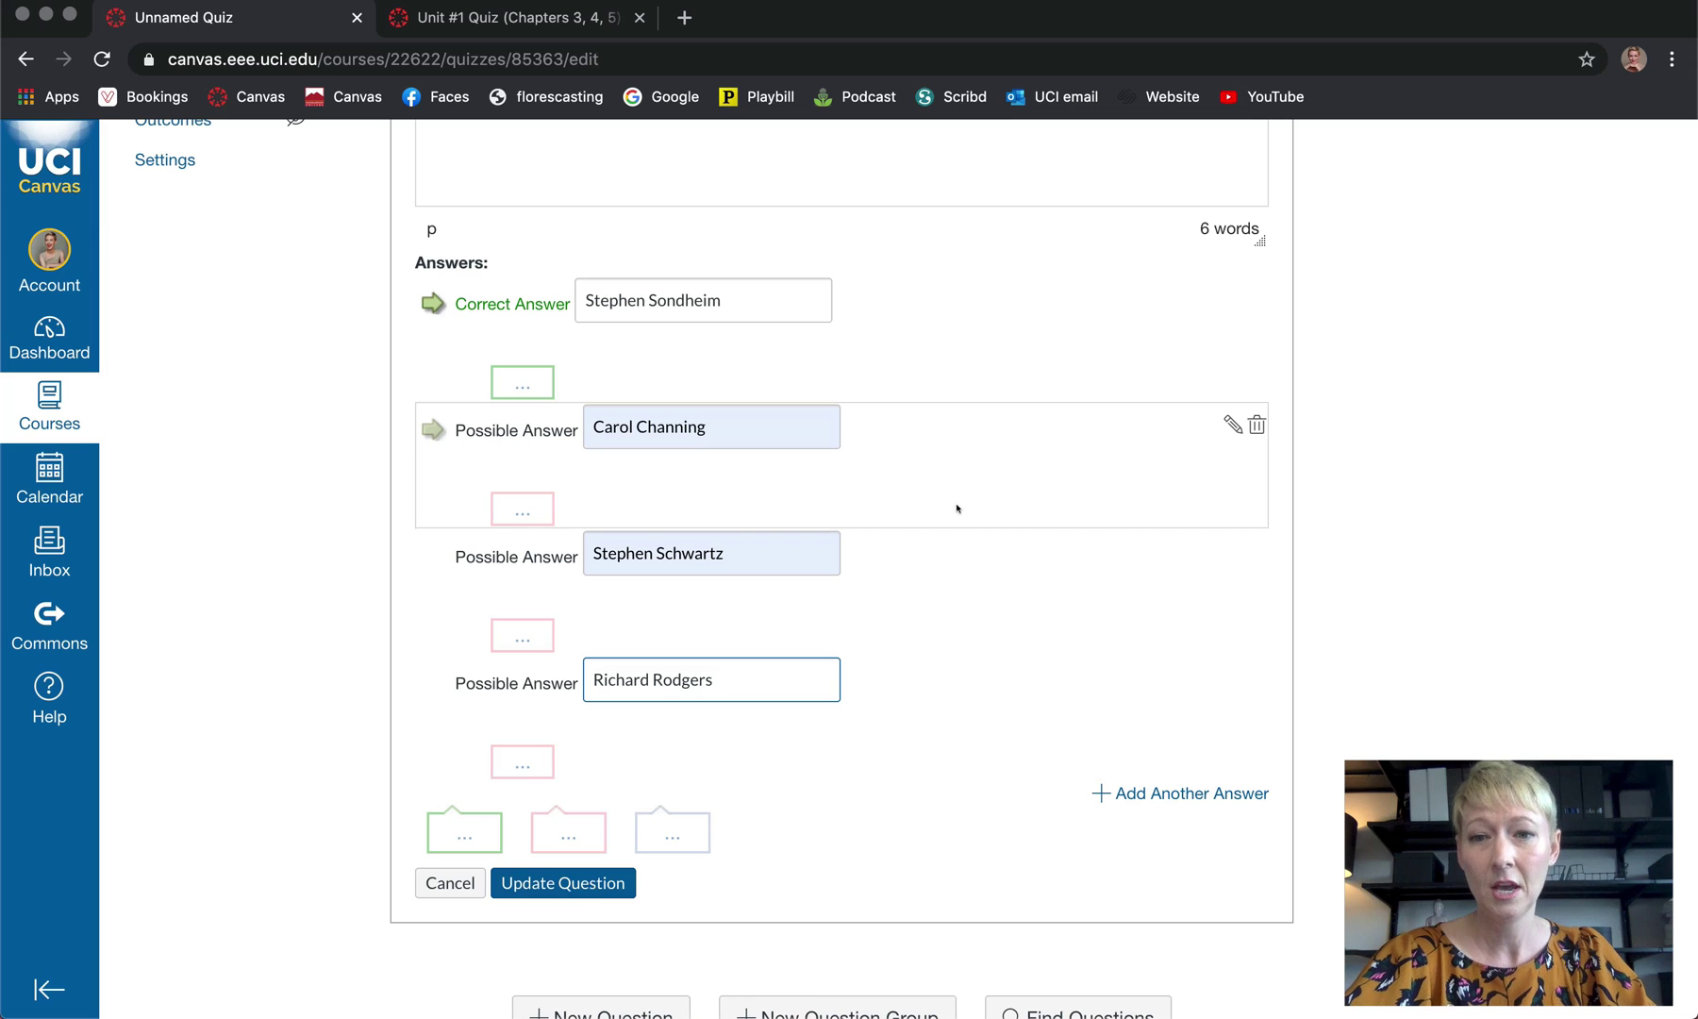
Save the Sweeney Todd question, add a second question, and show its question-type list
left_click(570, 887)
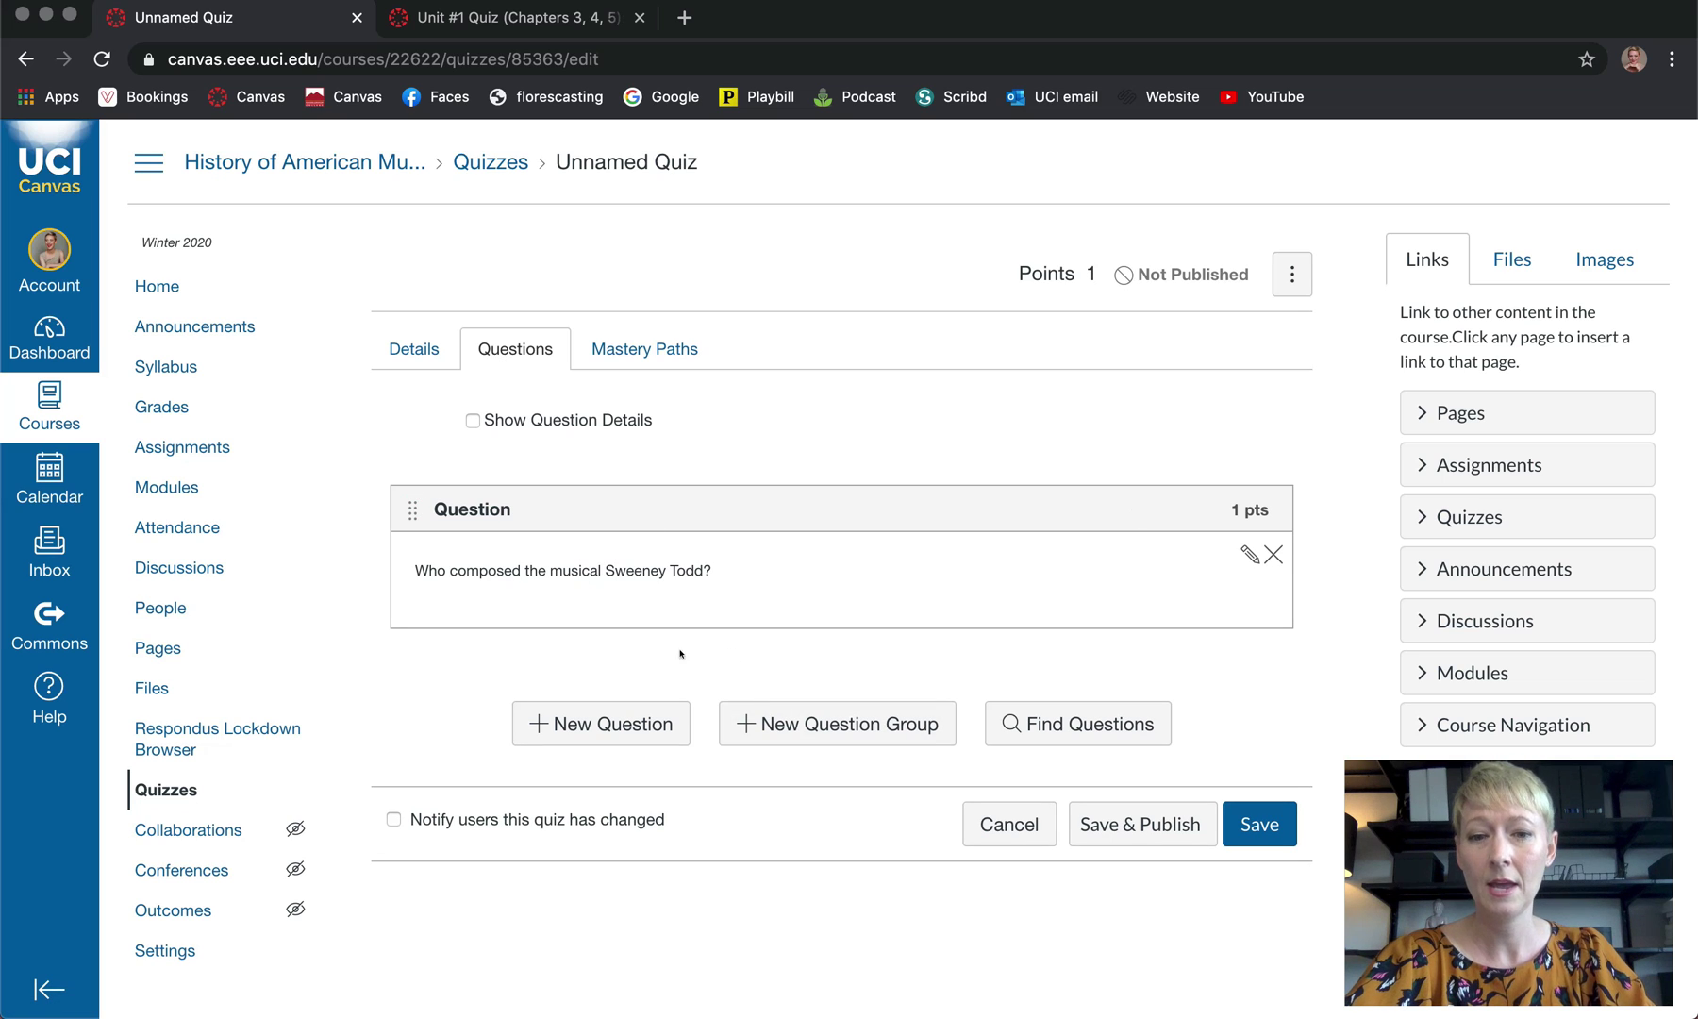
left_click(611, 722)
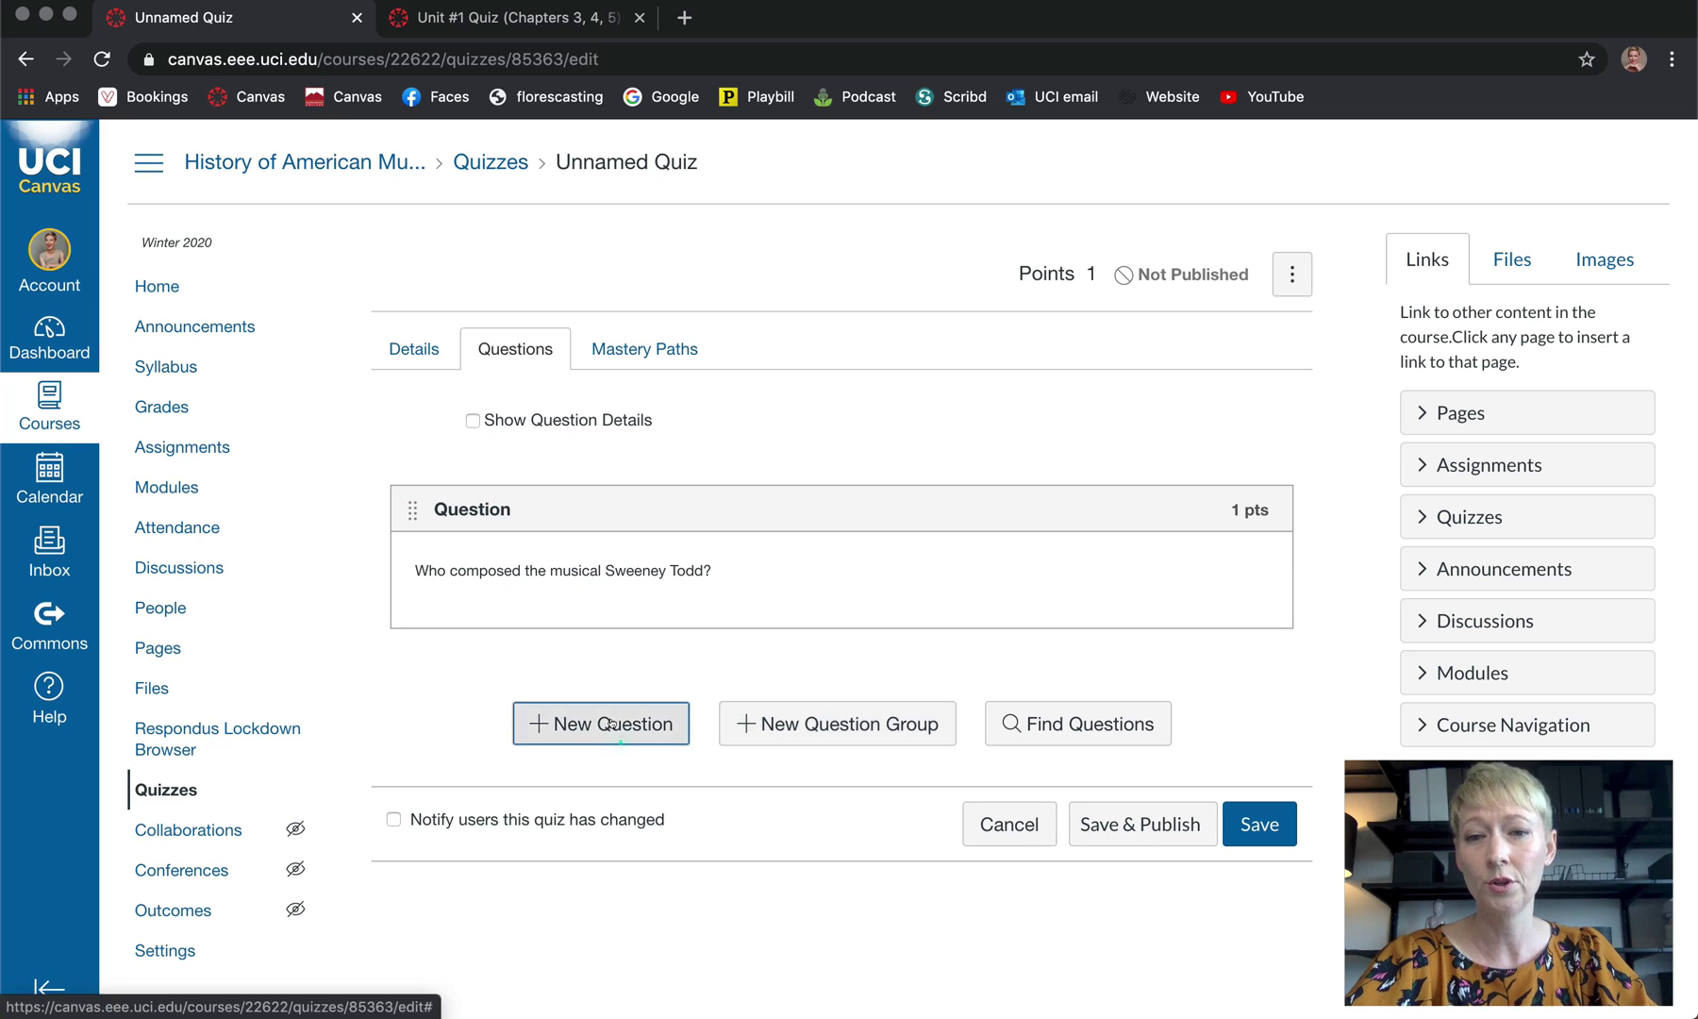
scroll(813, 707, "down", 2)
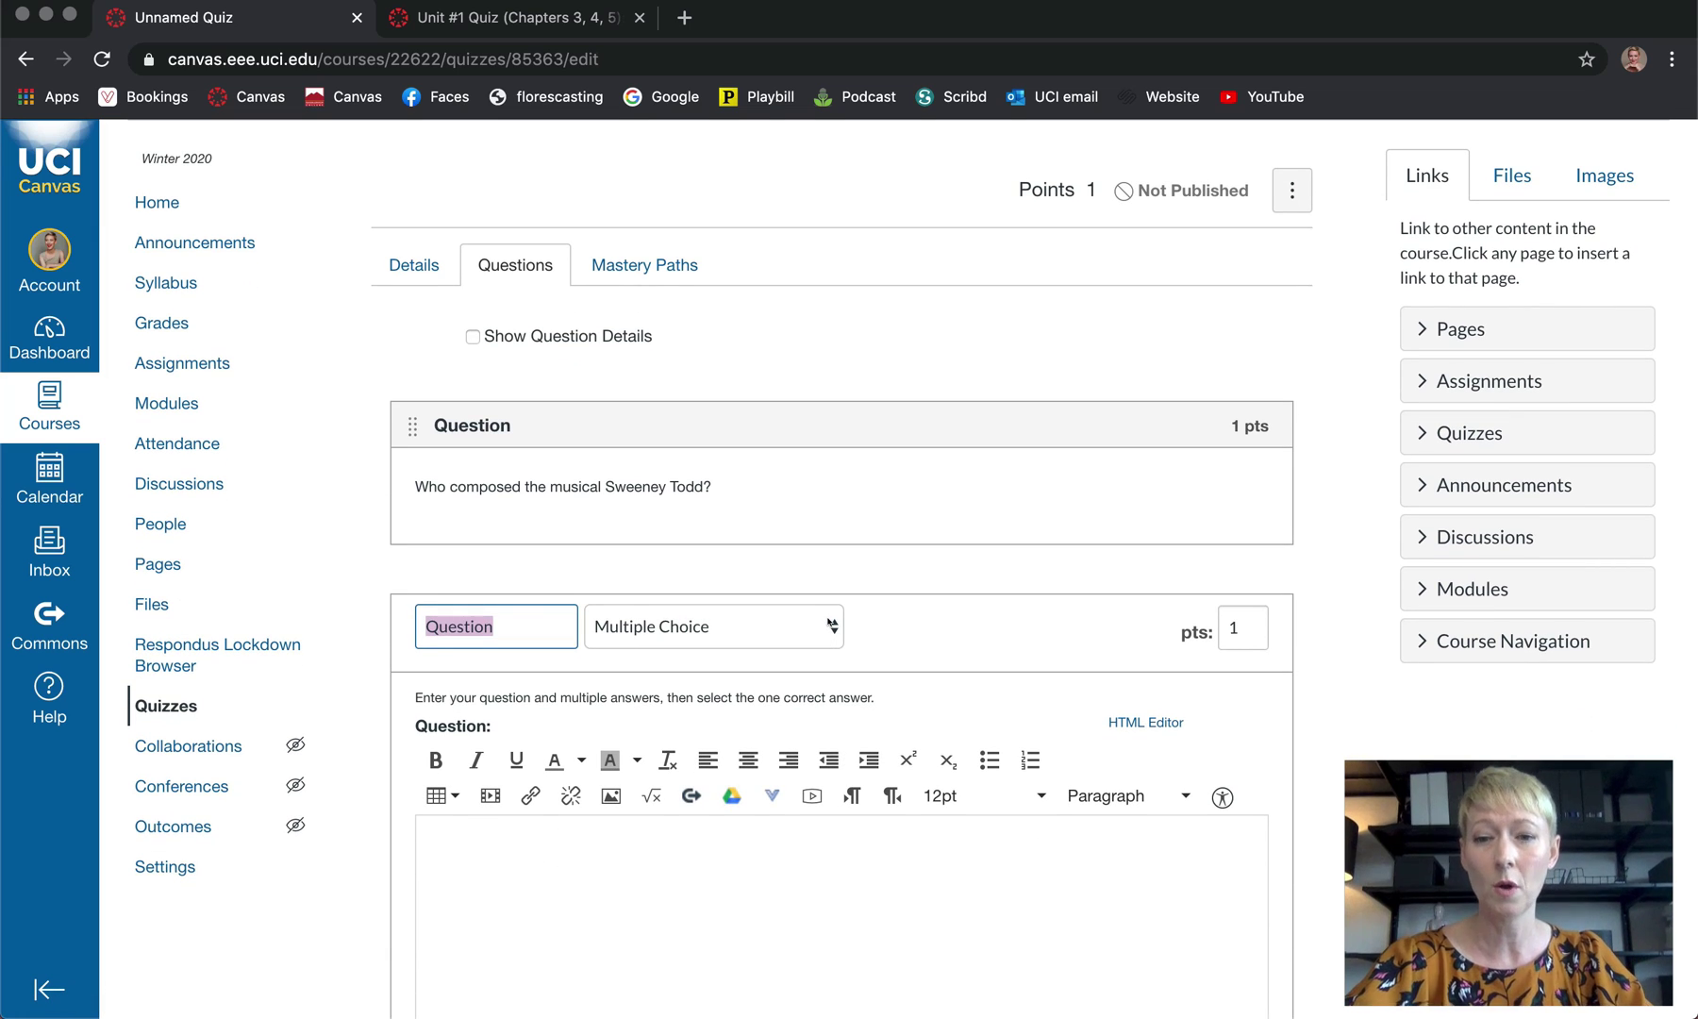
left_click(830, 624)
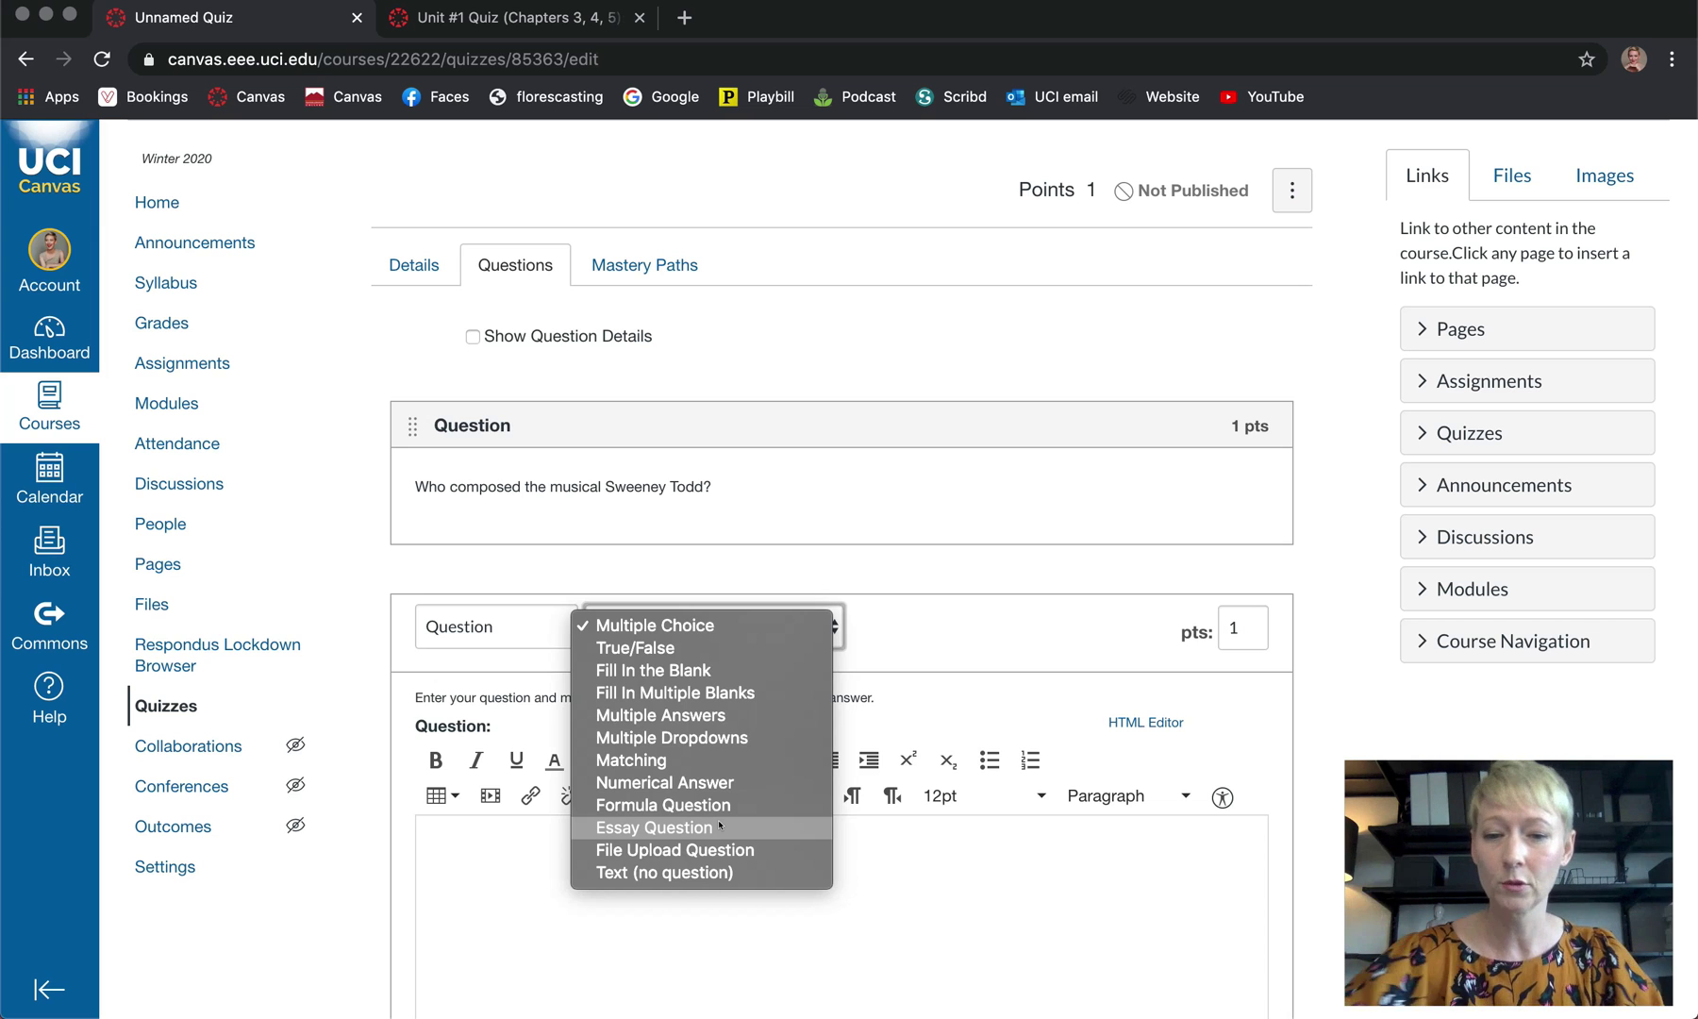
left_click(699, 648)
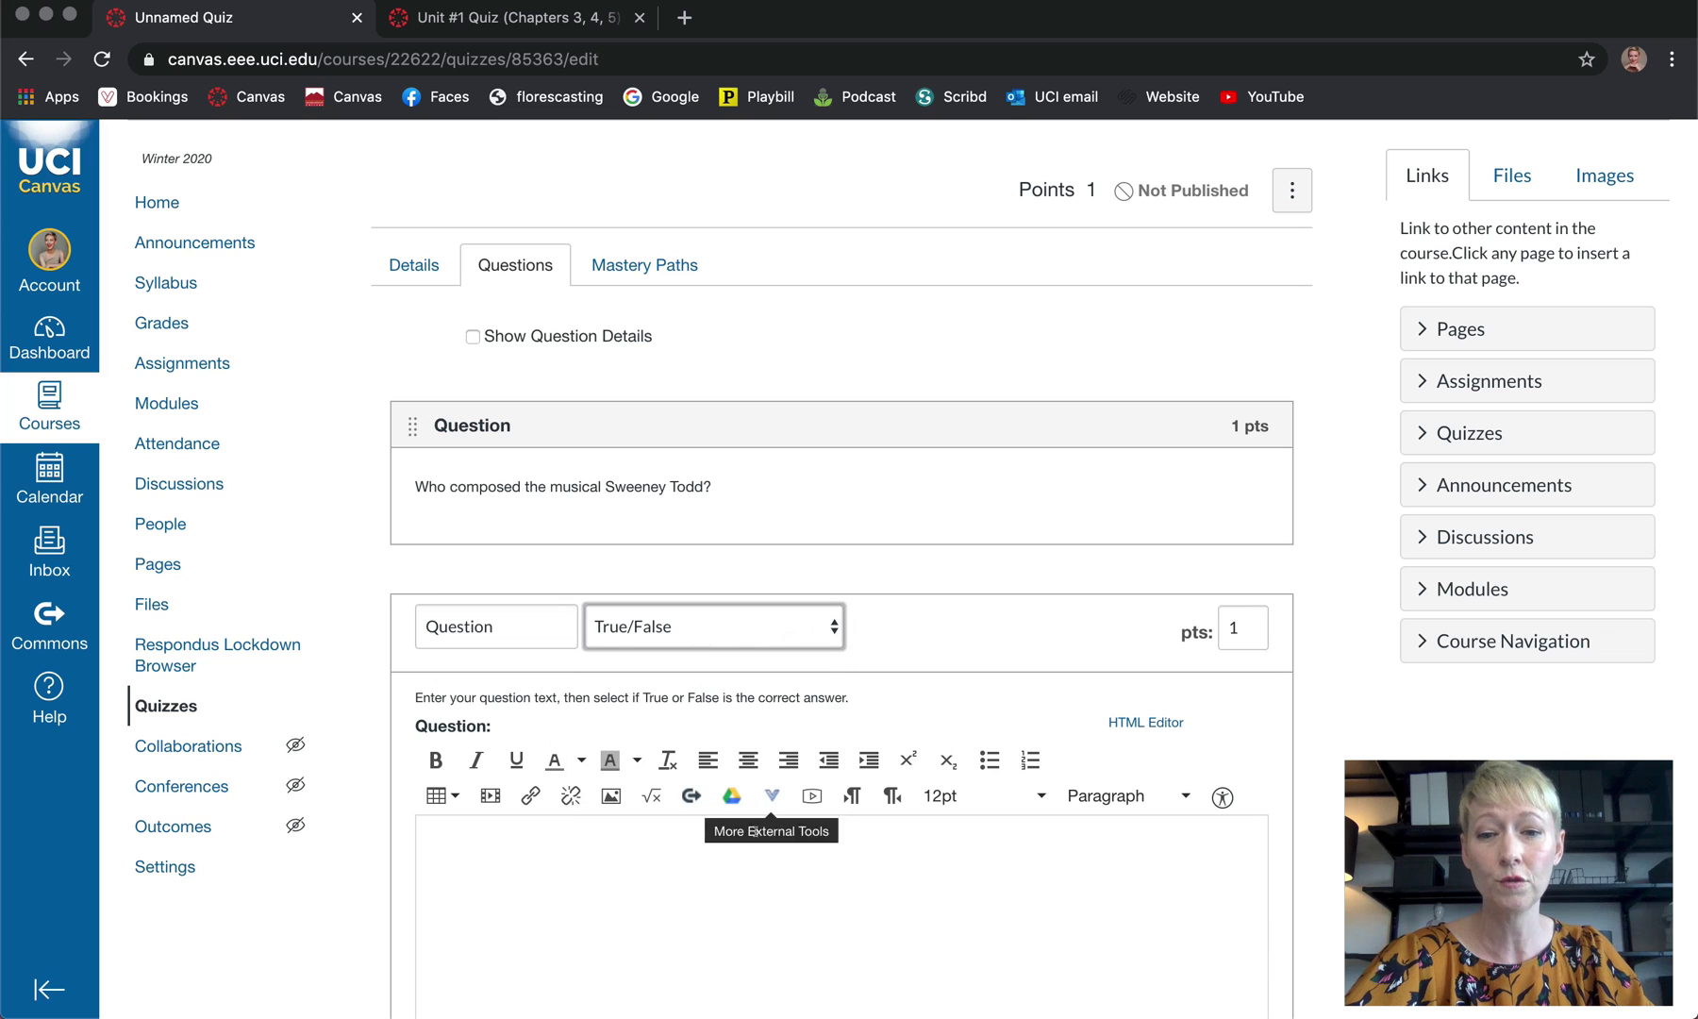
scroll(755, 916, "down", 4)
scroll(755, 921, "down", 2)
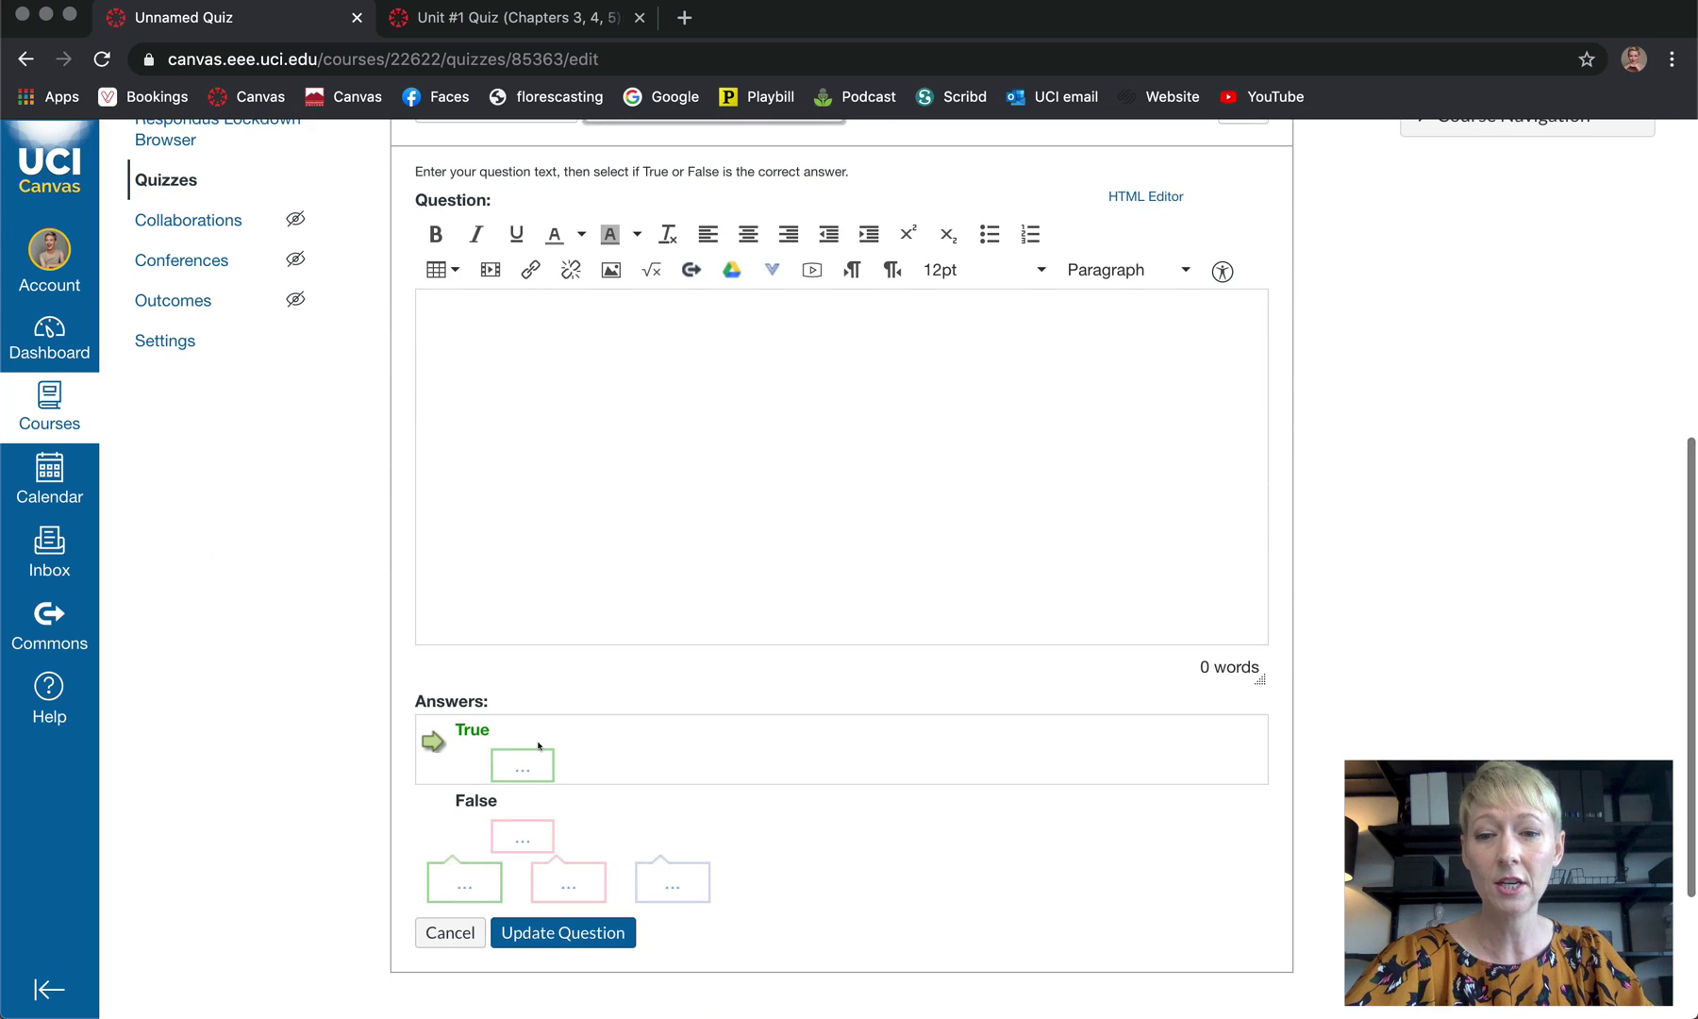
scroll(651, 464, "up", 2)
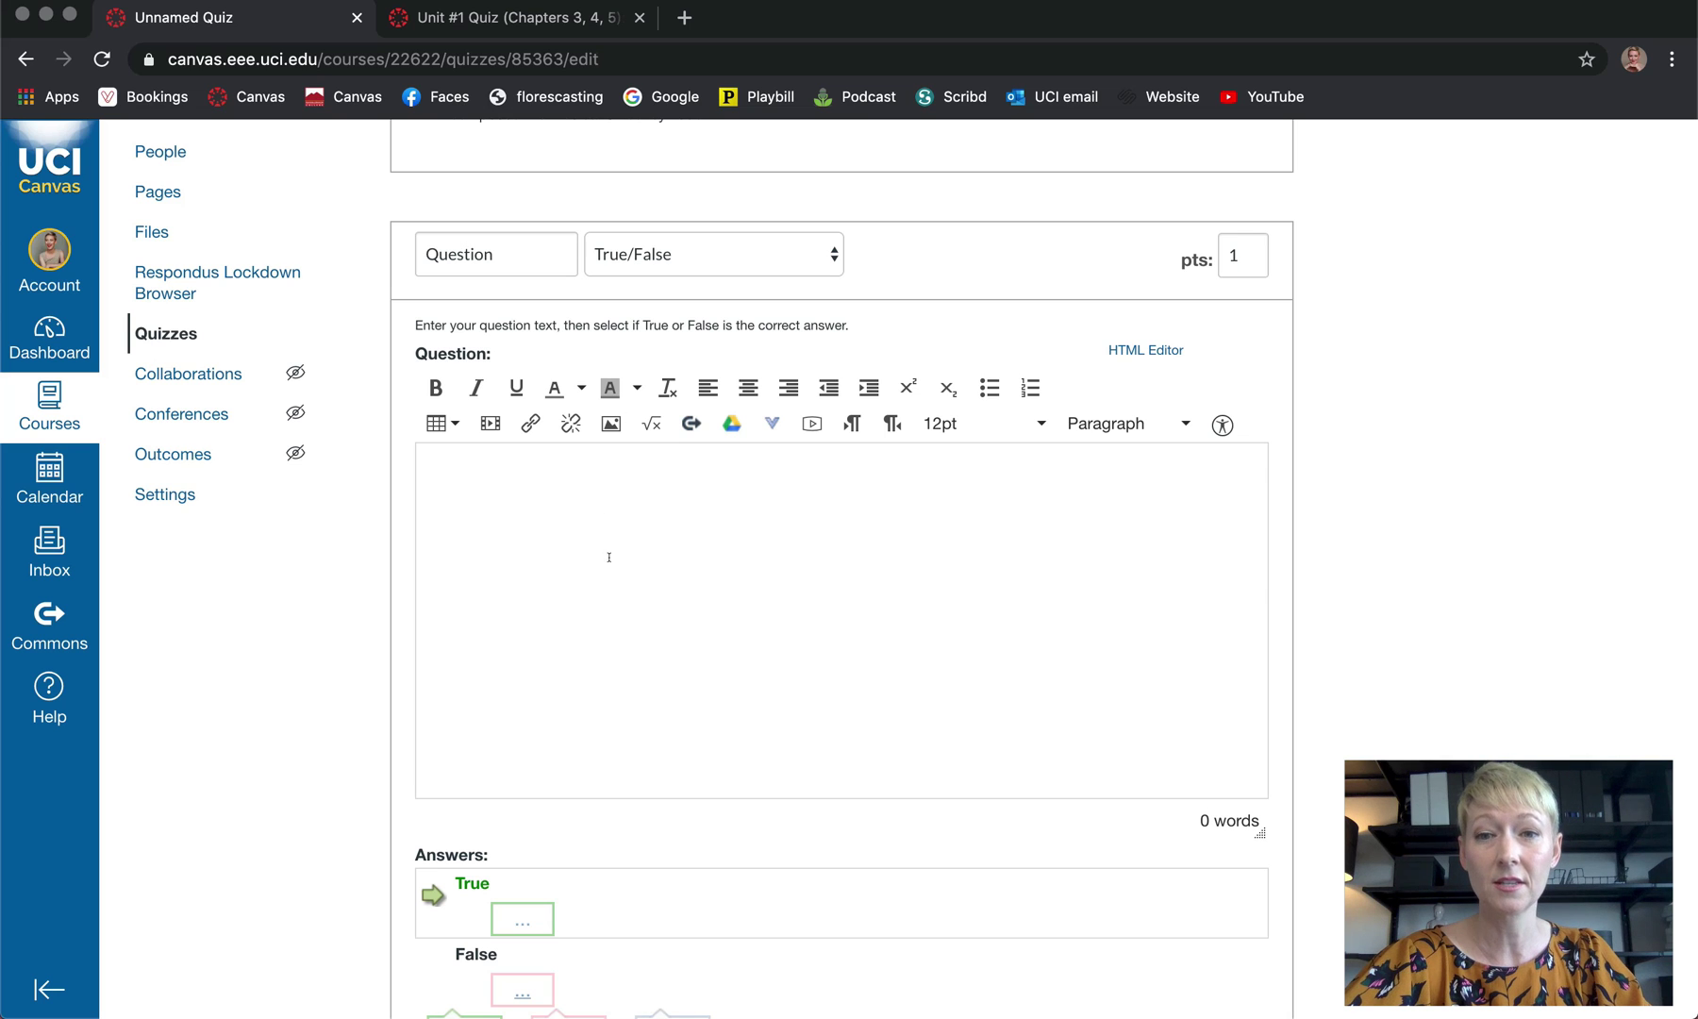
scroll(617, 622, "down", 2)
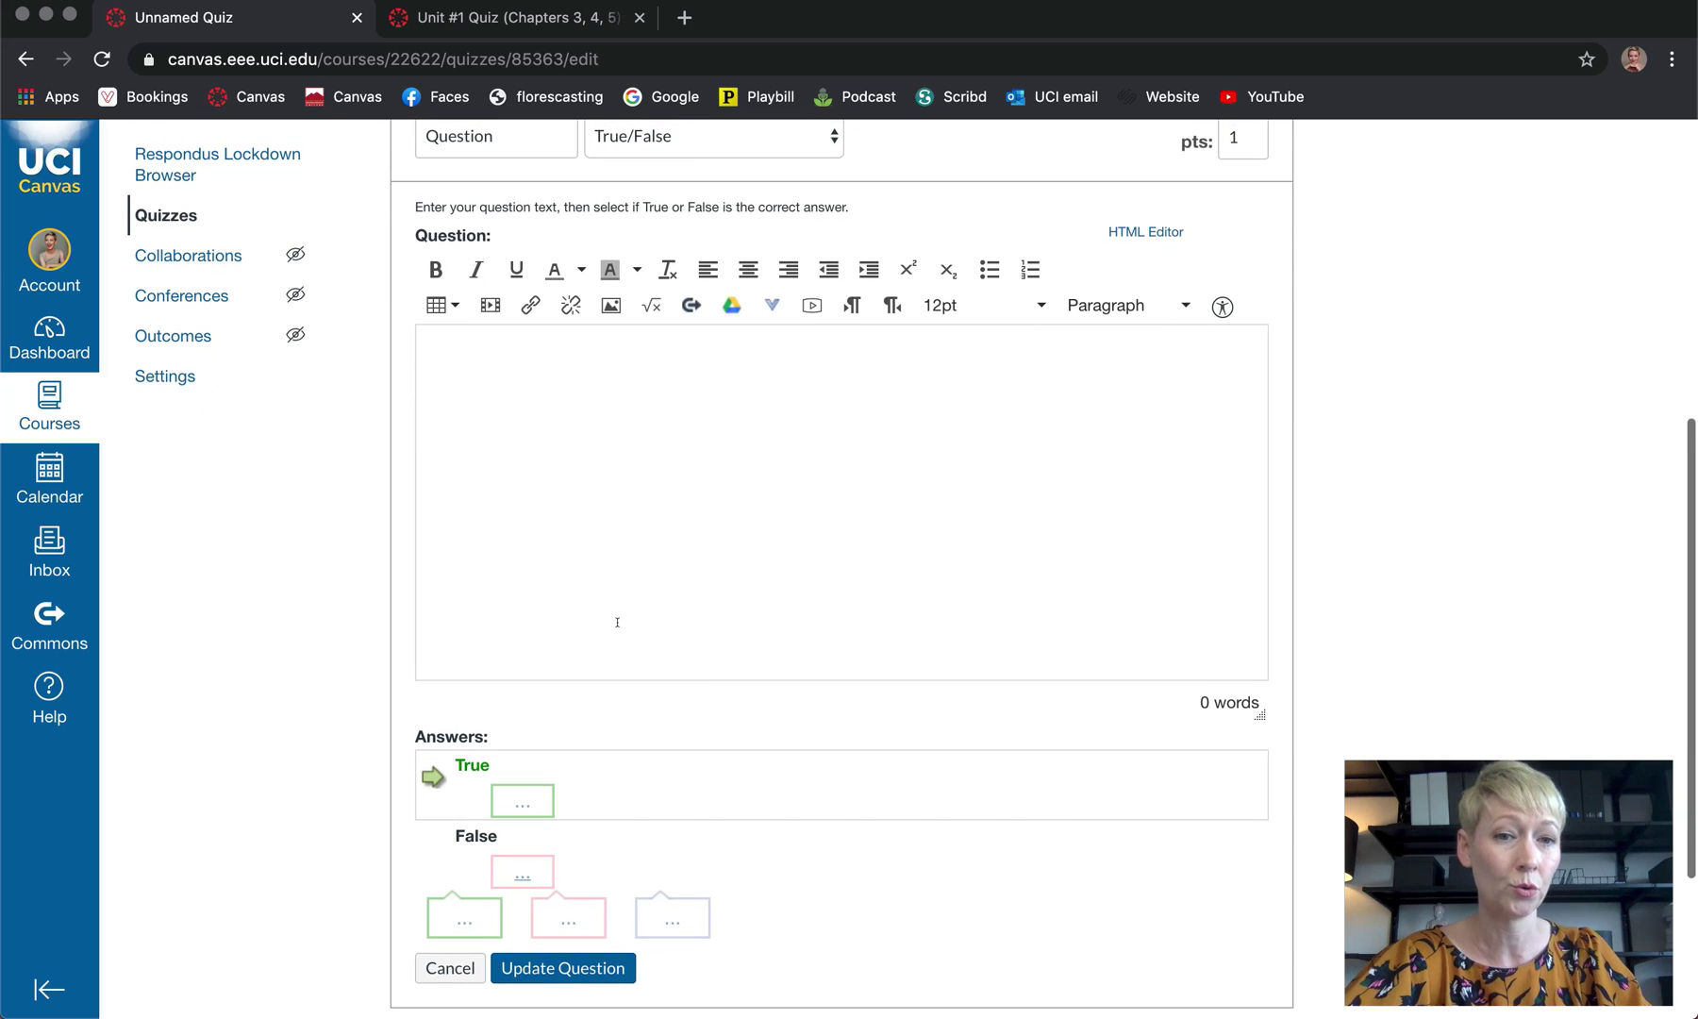
scroll(617, 622, "up", 2)
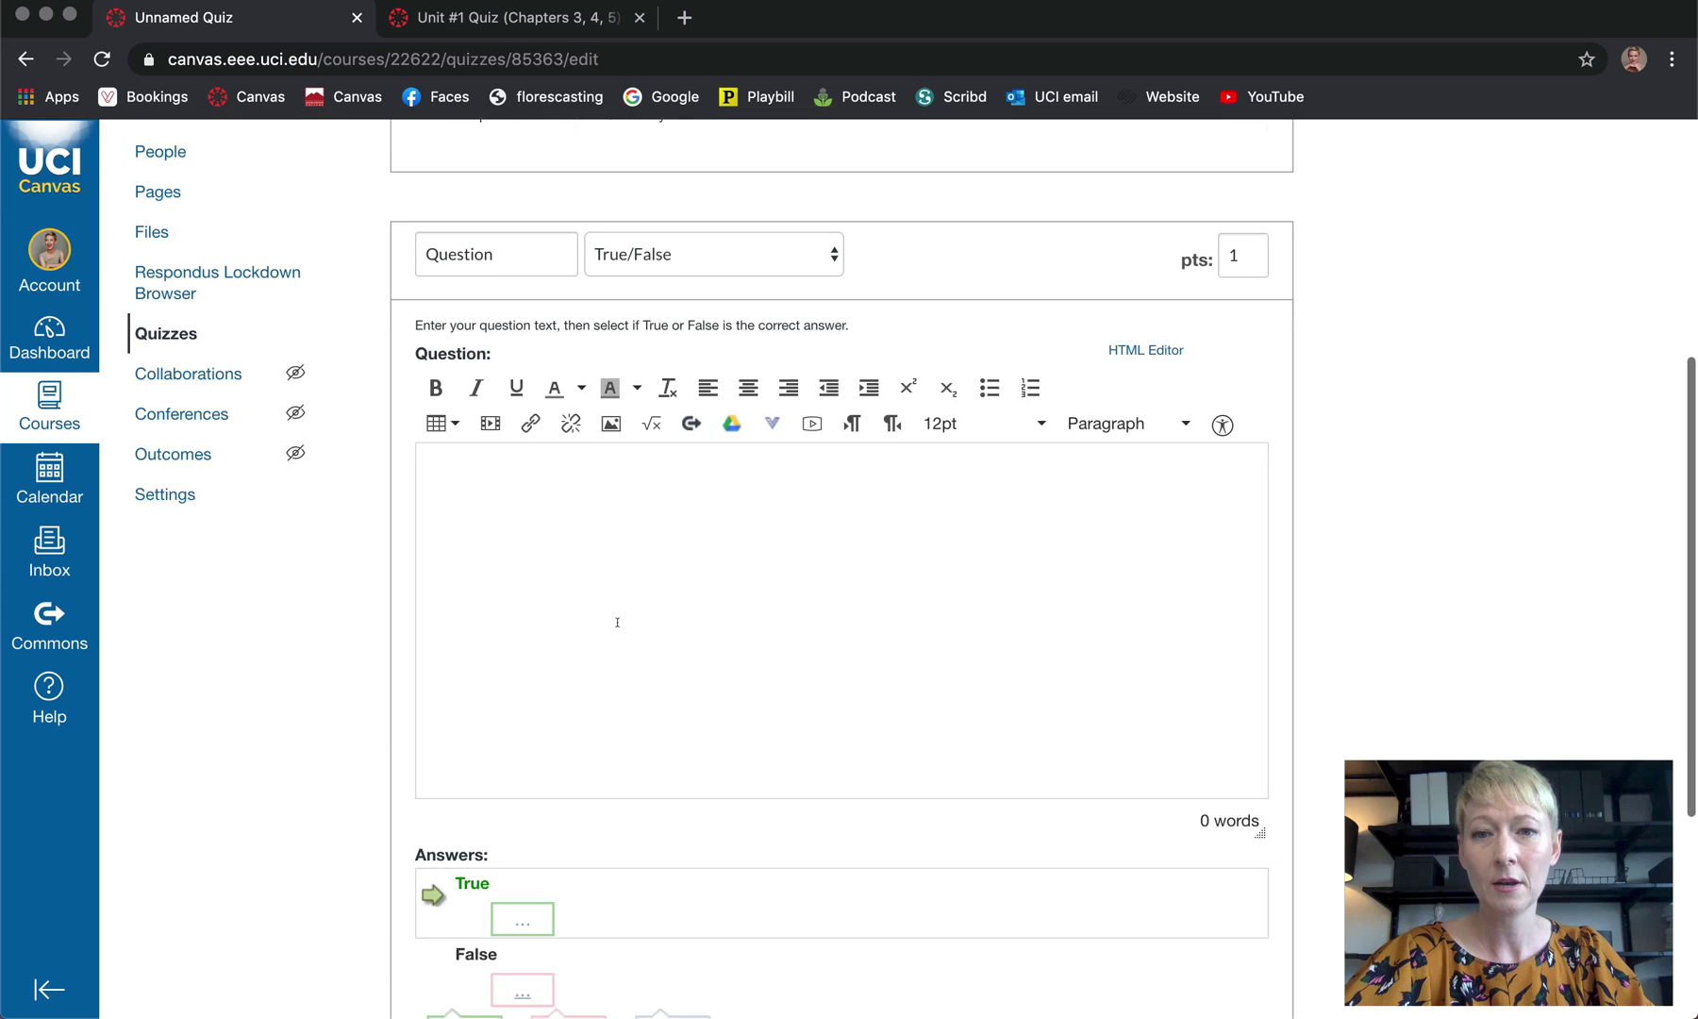
left_click(831, 280)
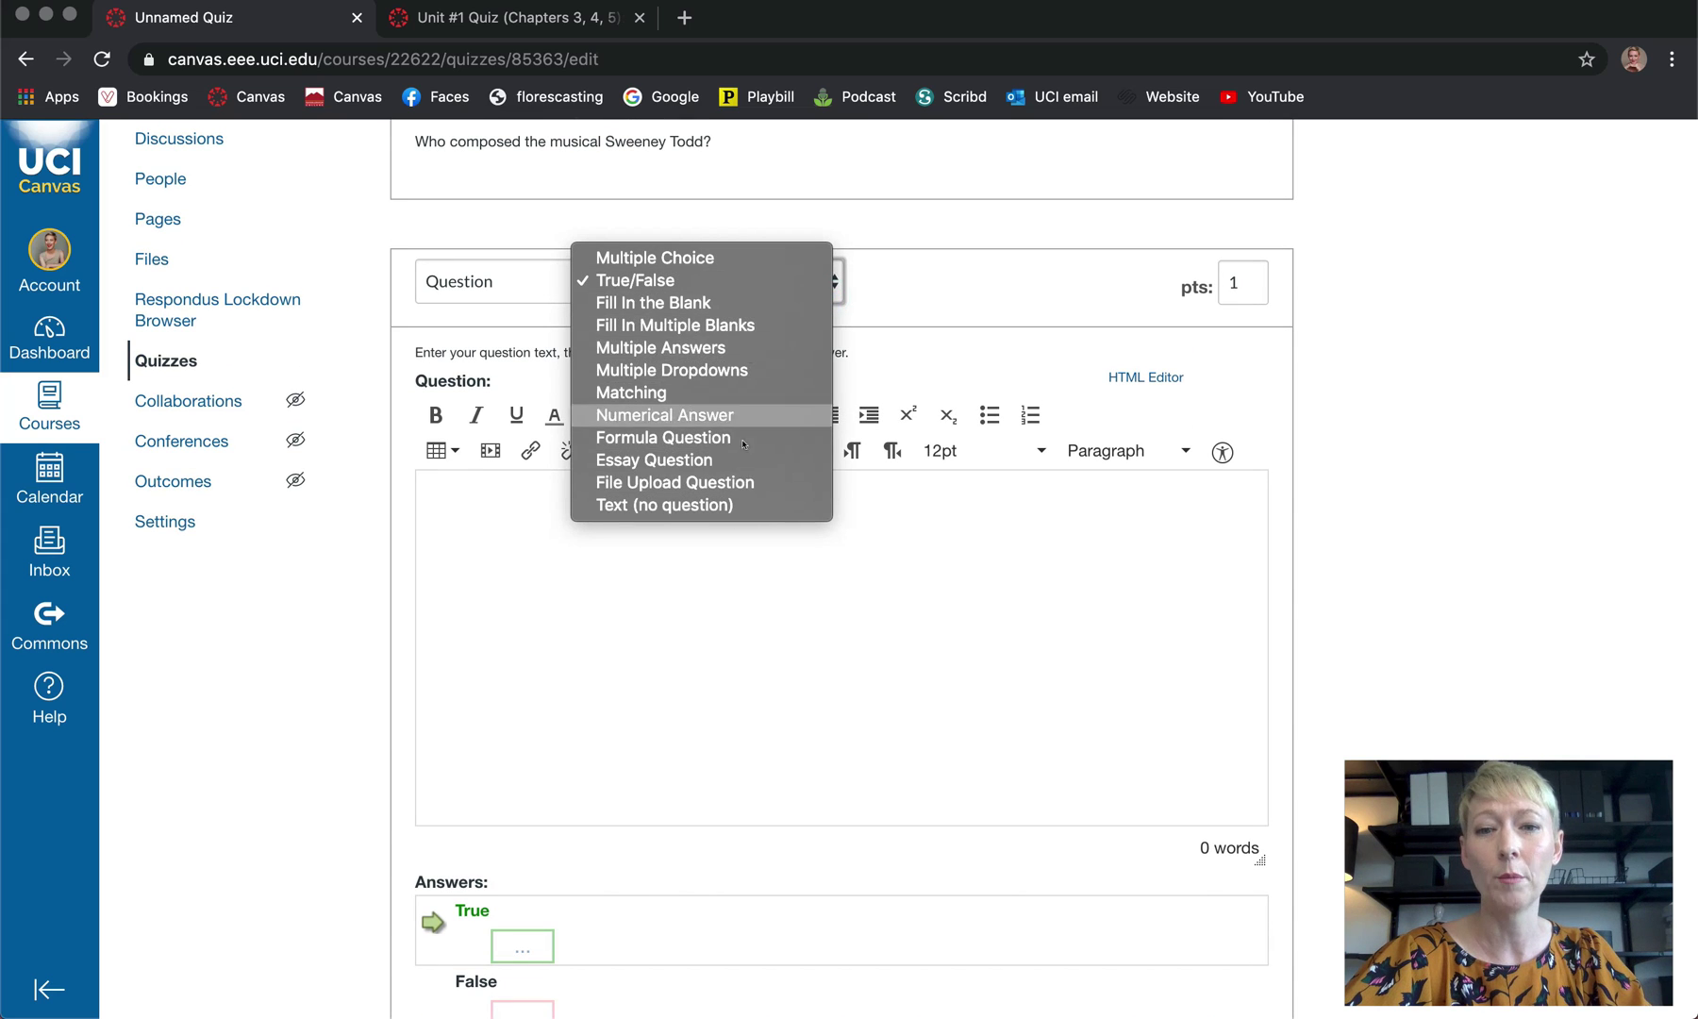
scroll(791, 541, "up", 4)
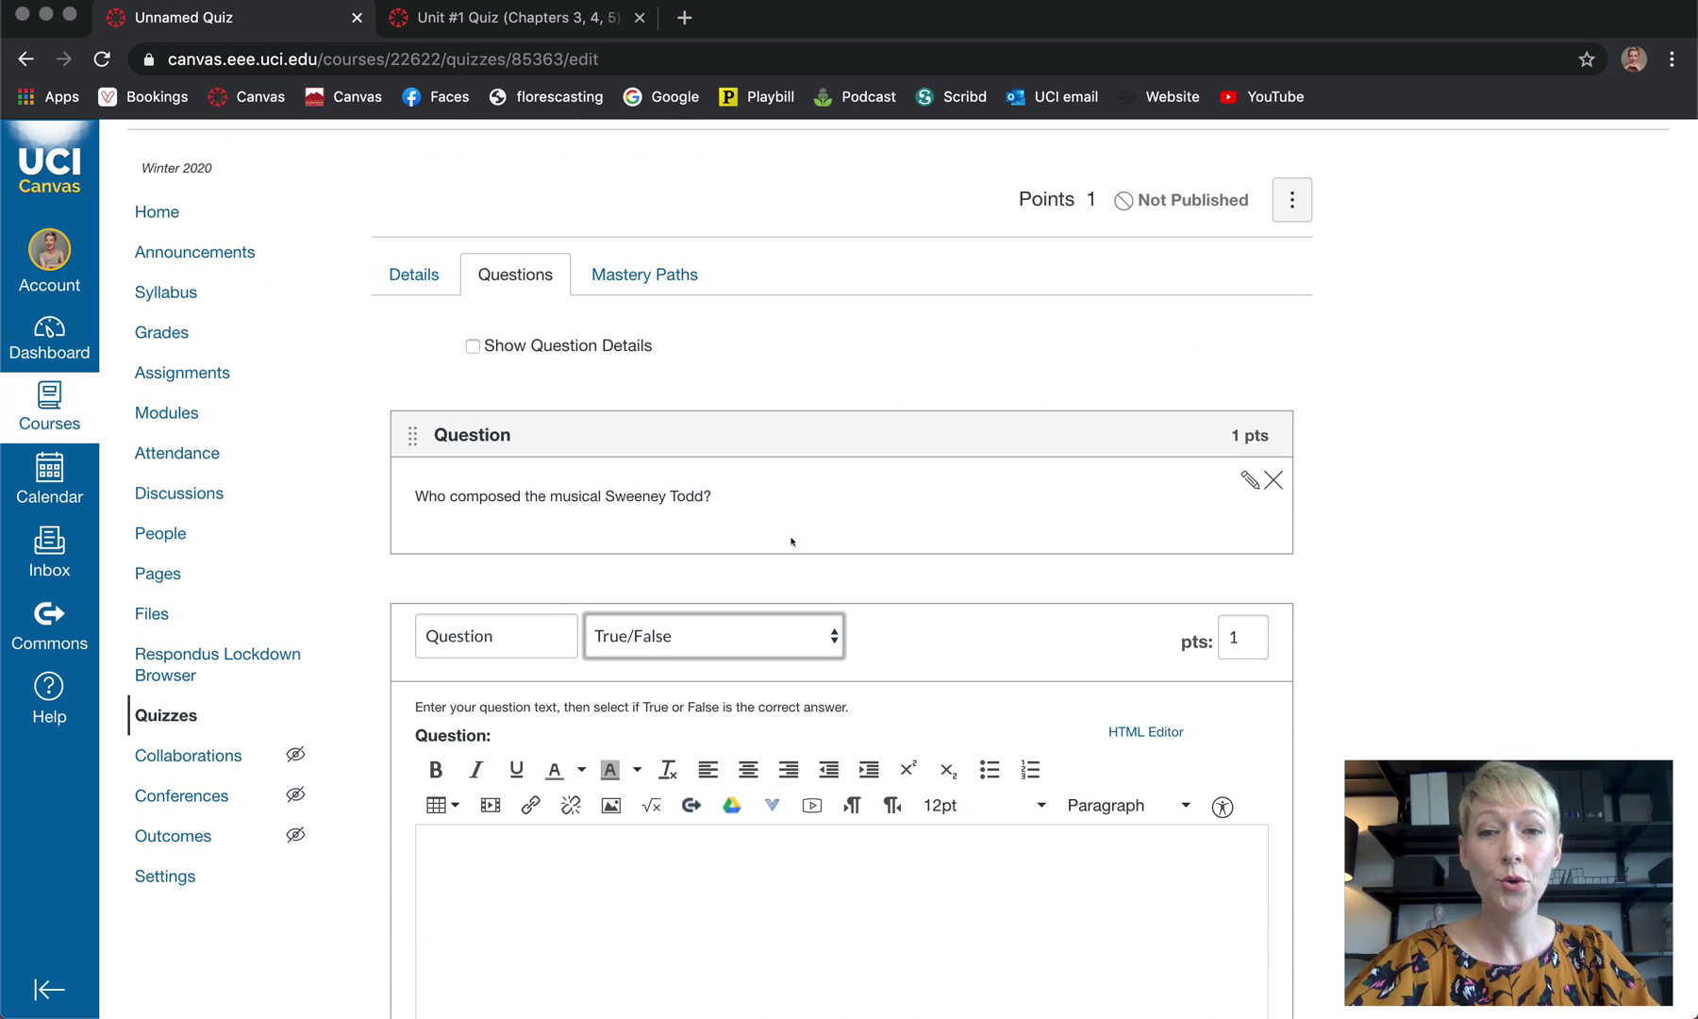
scroll(792, 541, "down", 10)
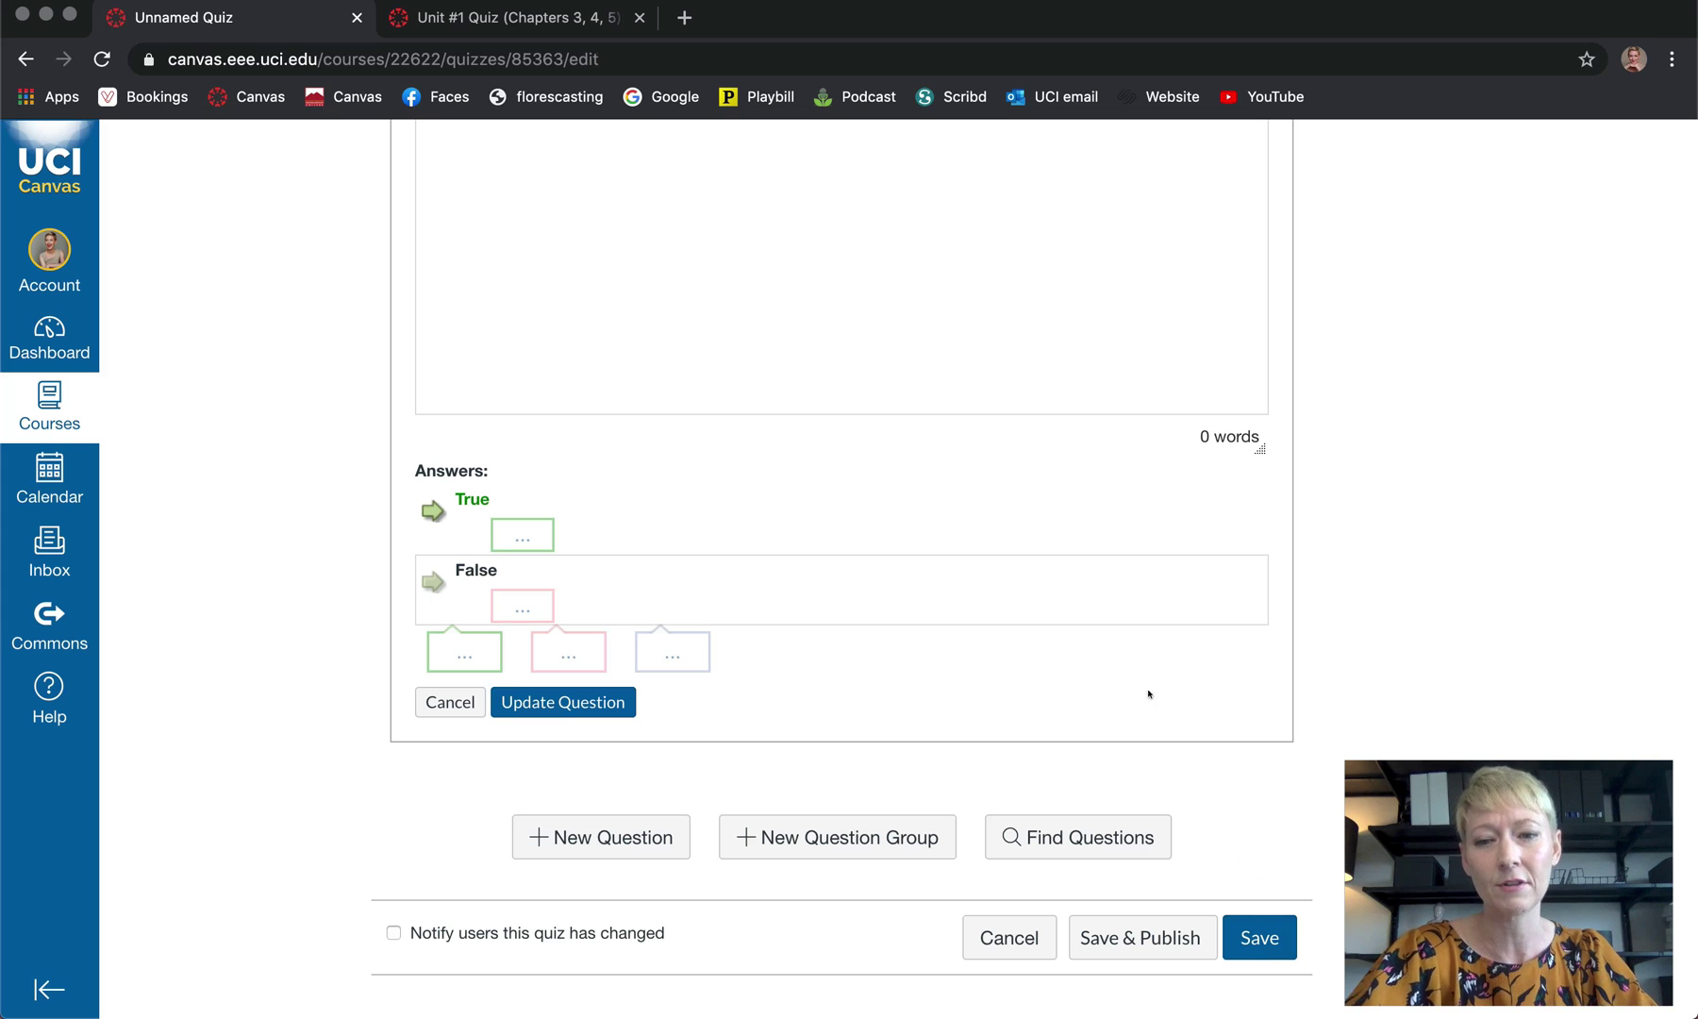
scroll(1146, 688, "up", 10)
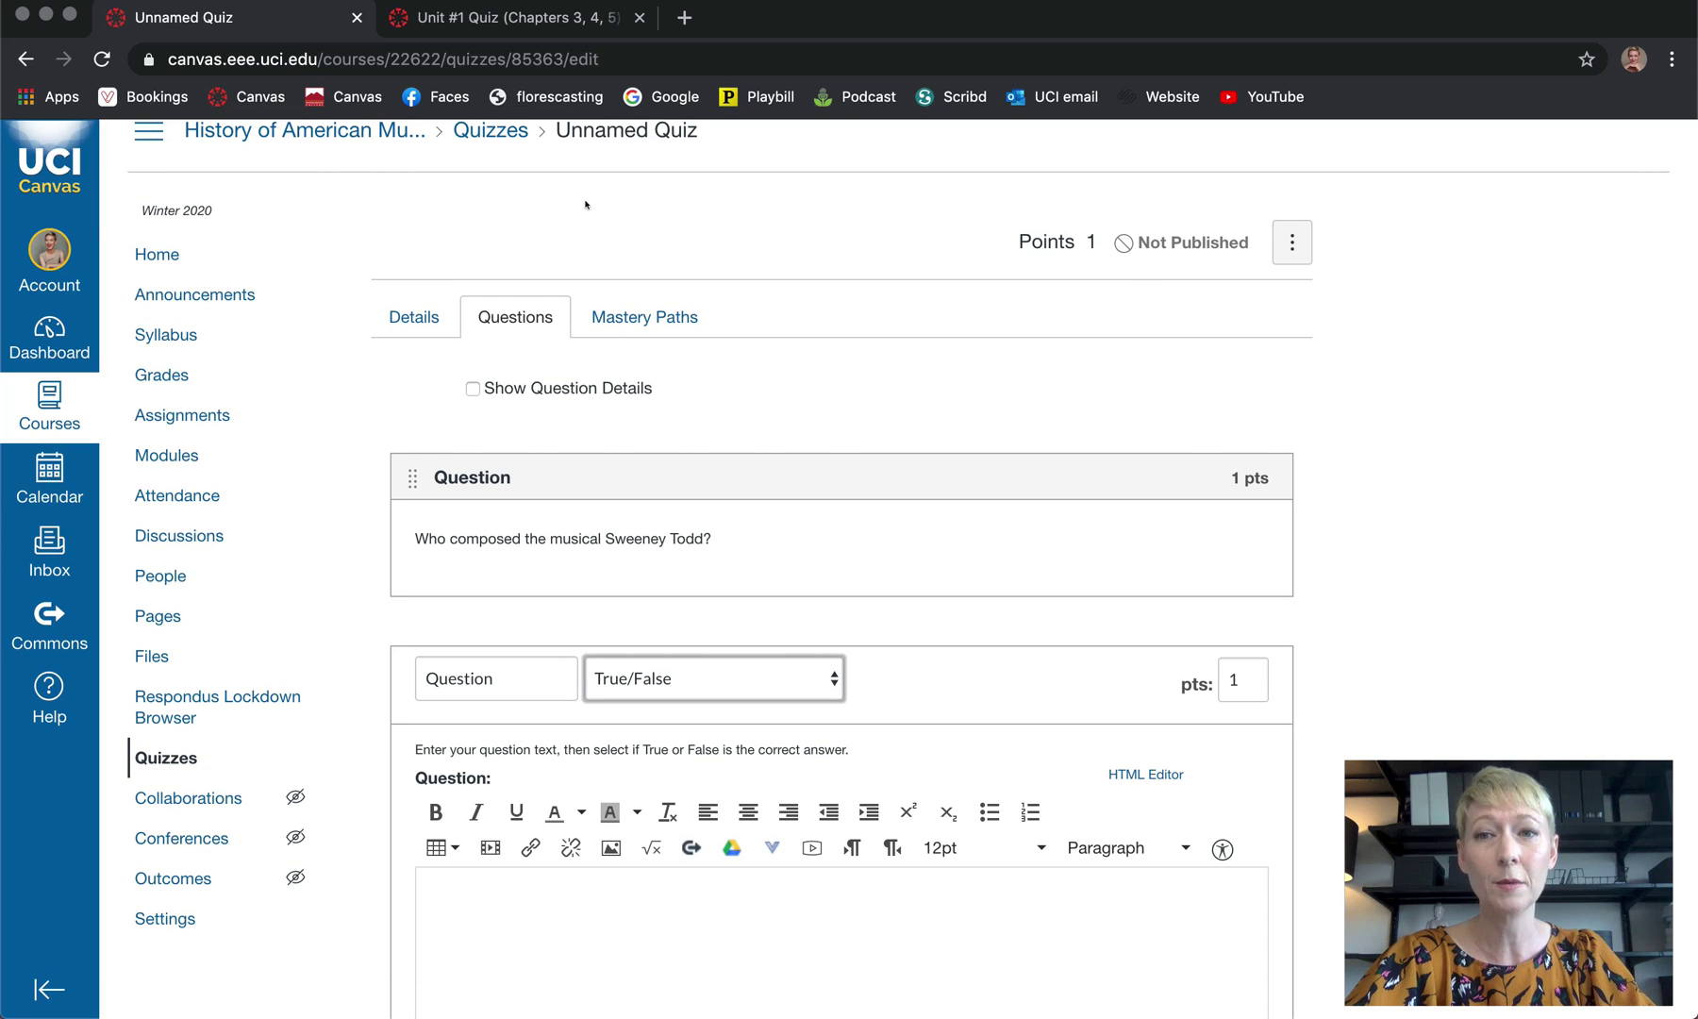
Switch course tabs and scroll through the Quizzes list, including the unpublished Unnamed Quiz
left_click(547, 21)
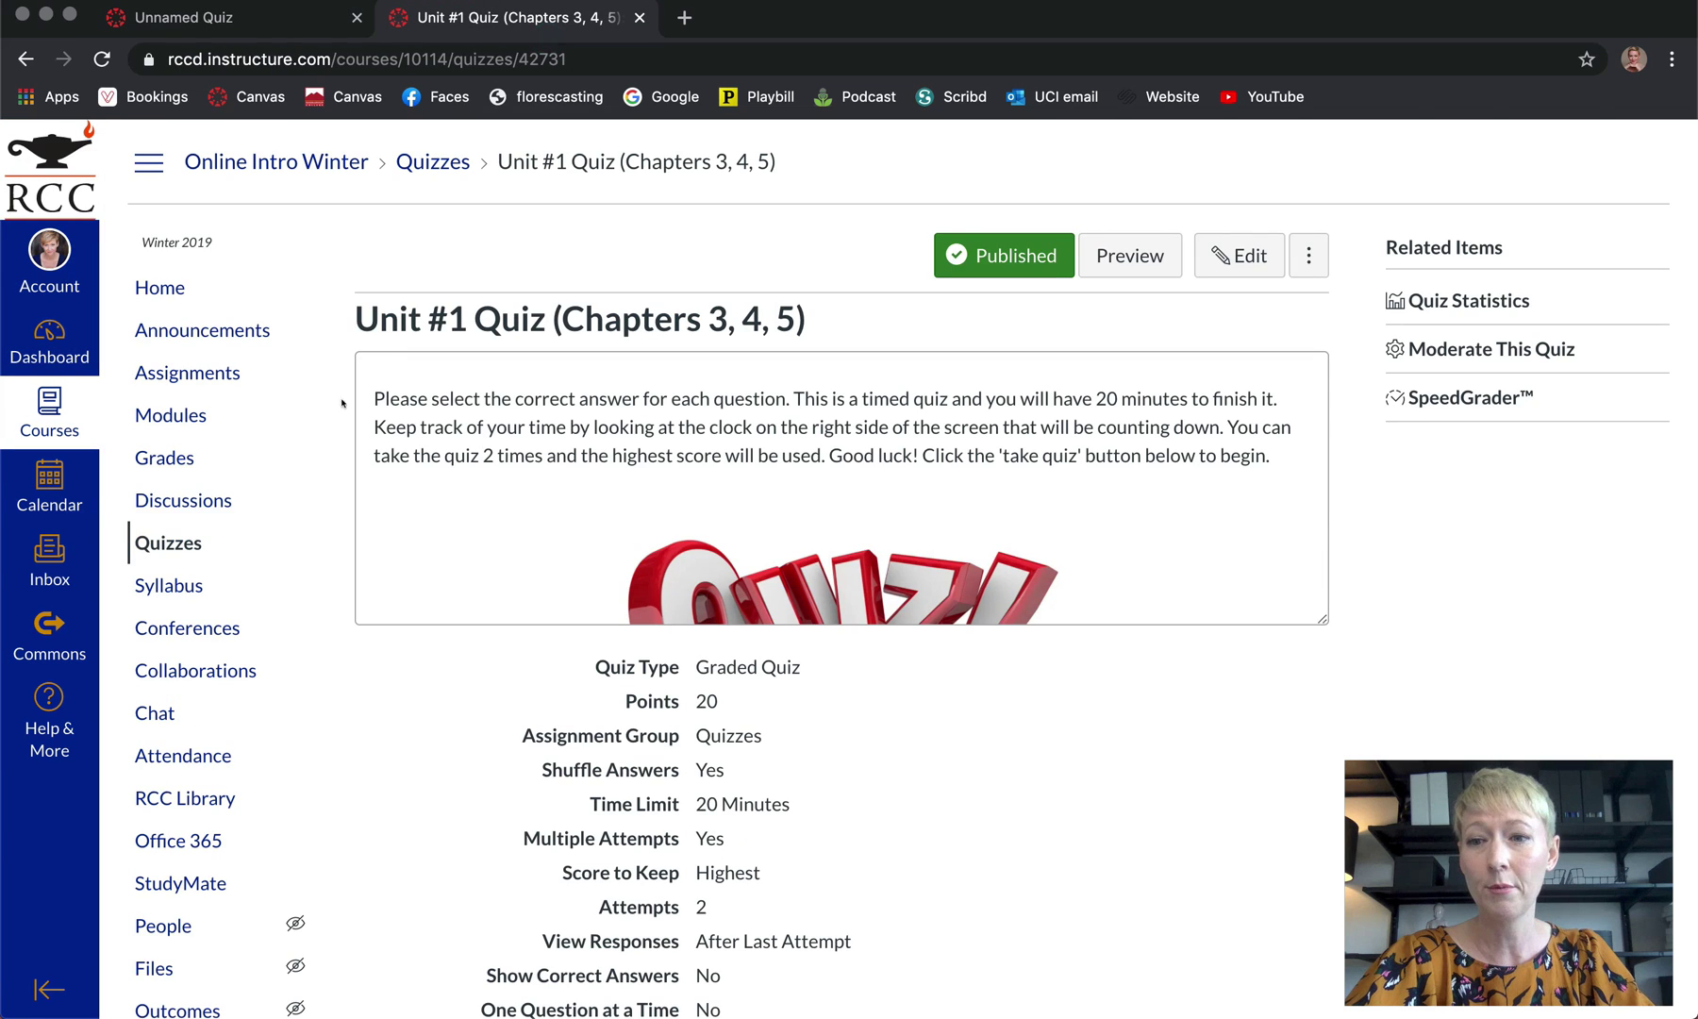
left_click(189, 549)
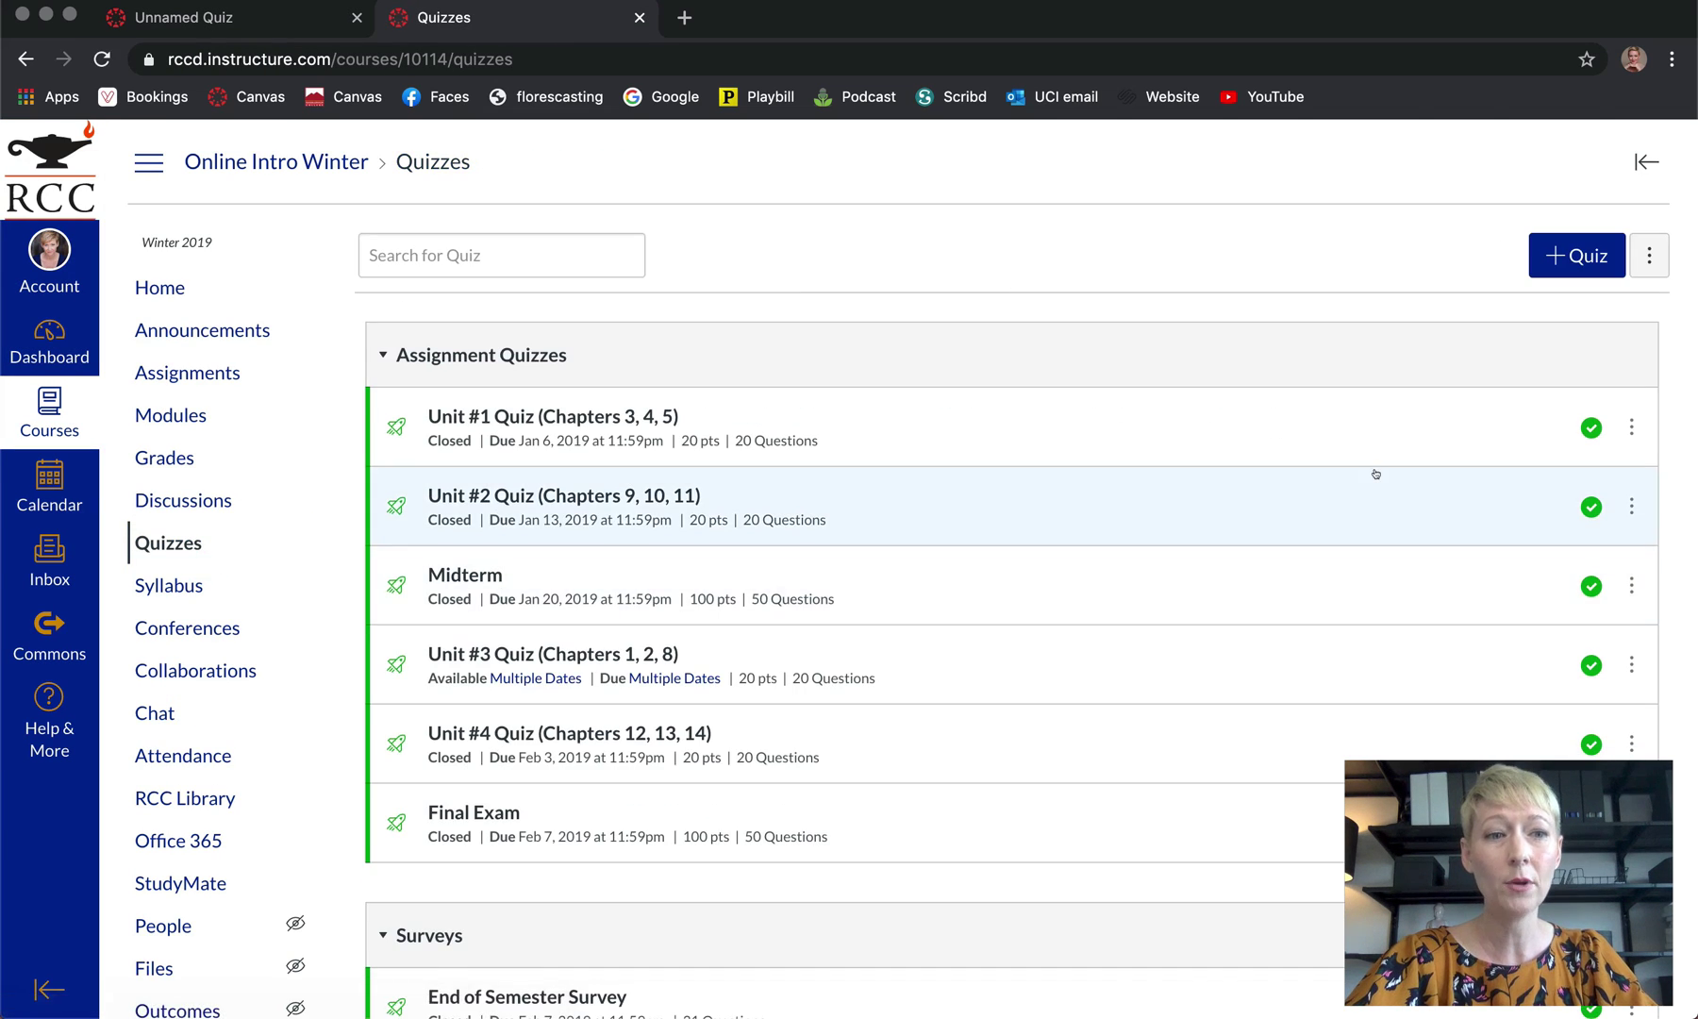
scroll(1425, 466, "down", 1)
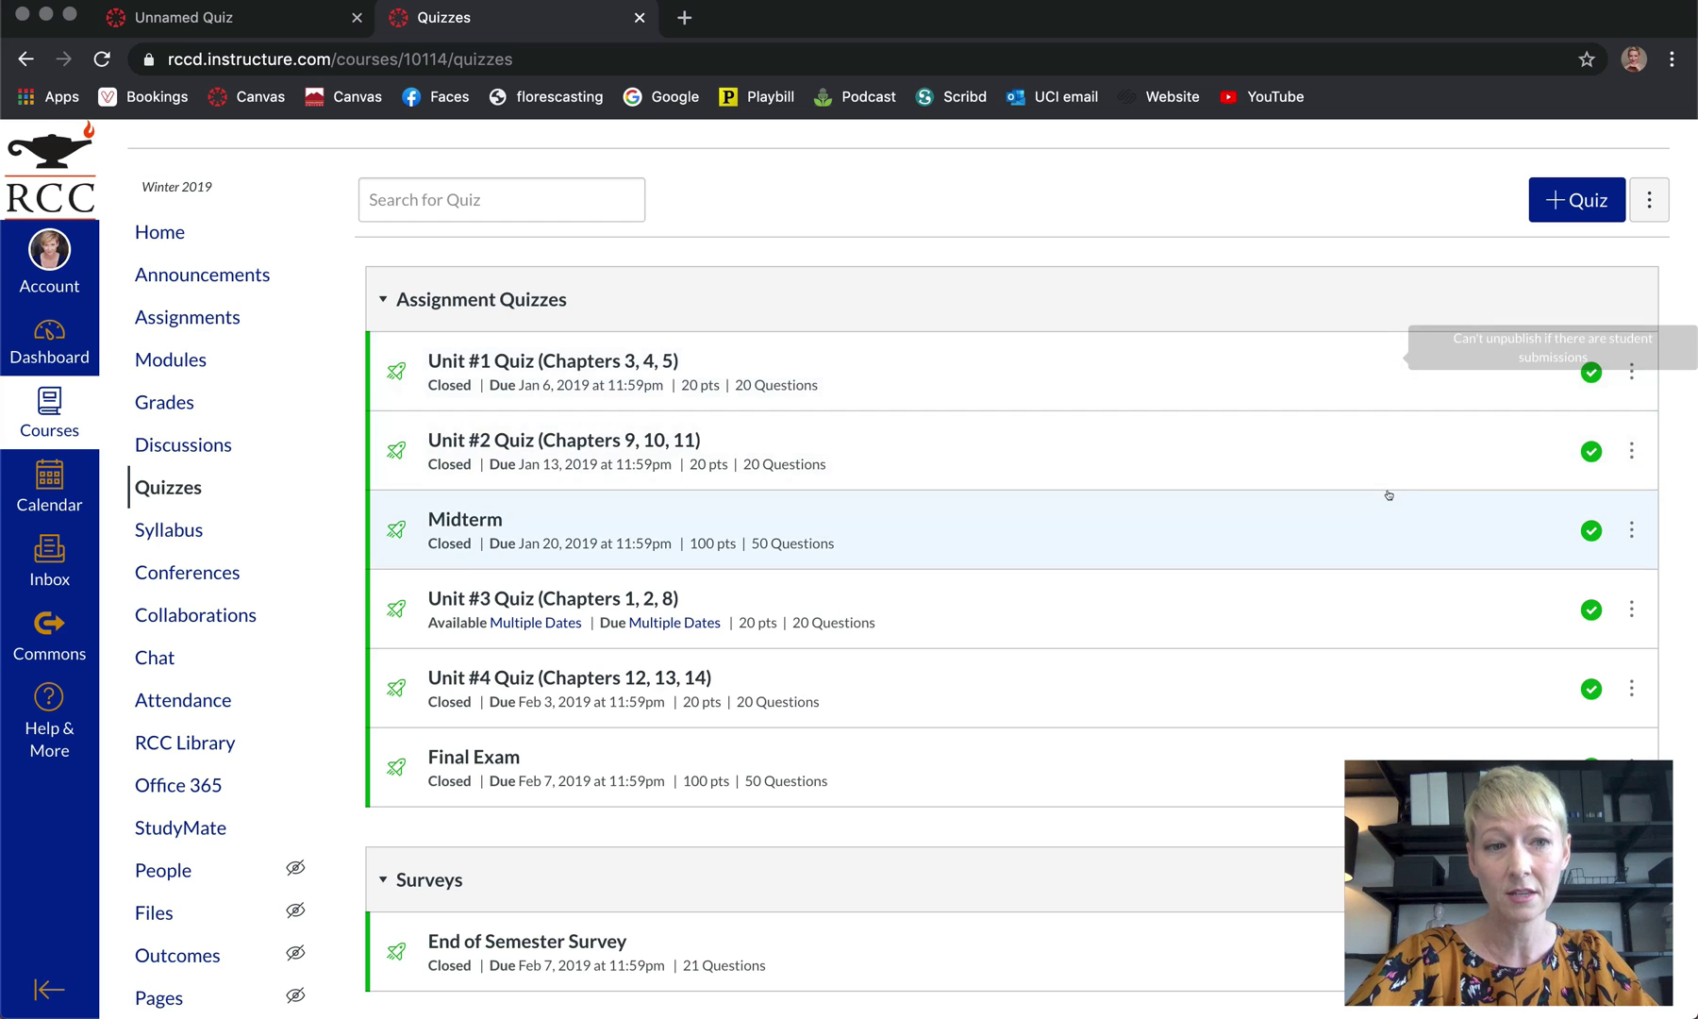
scroll(1370, 620, "down", 5)
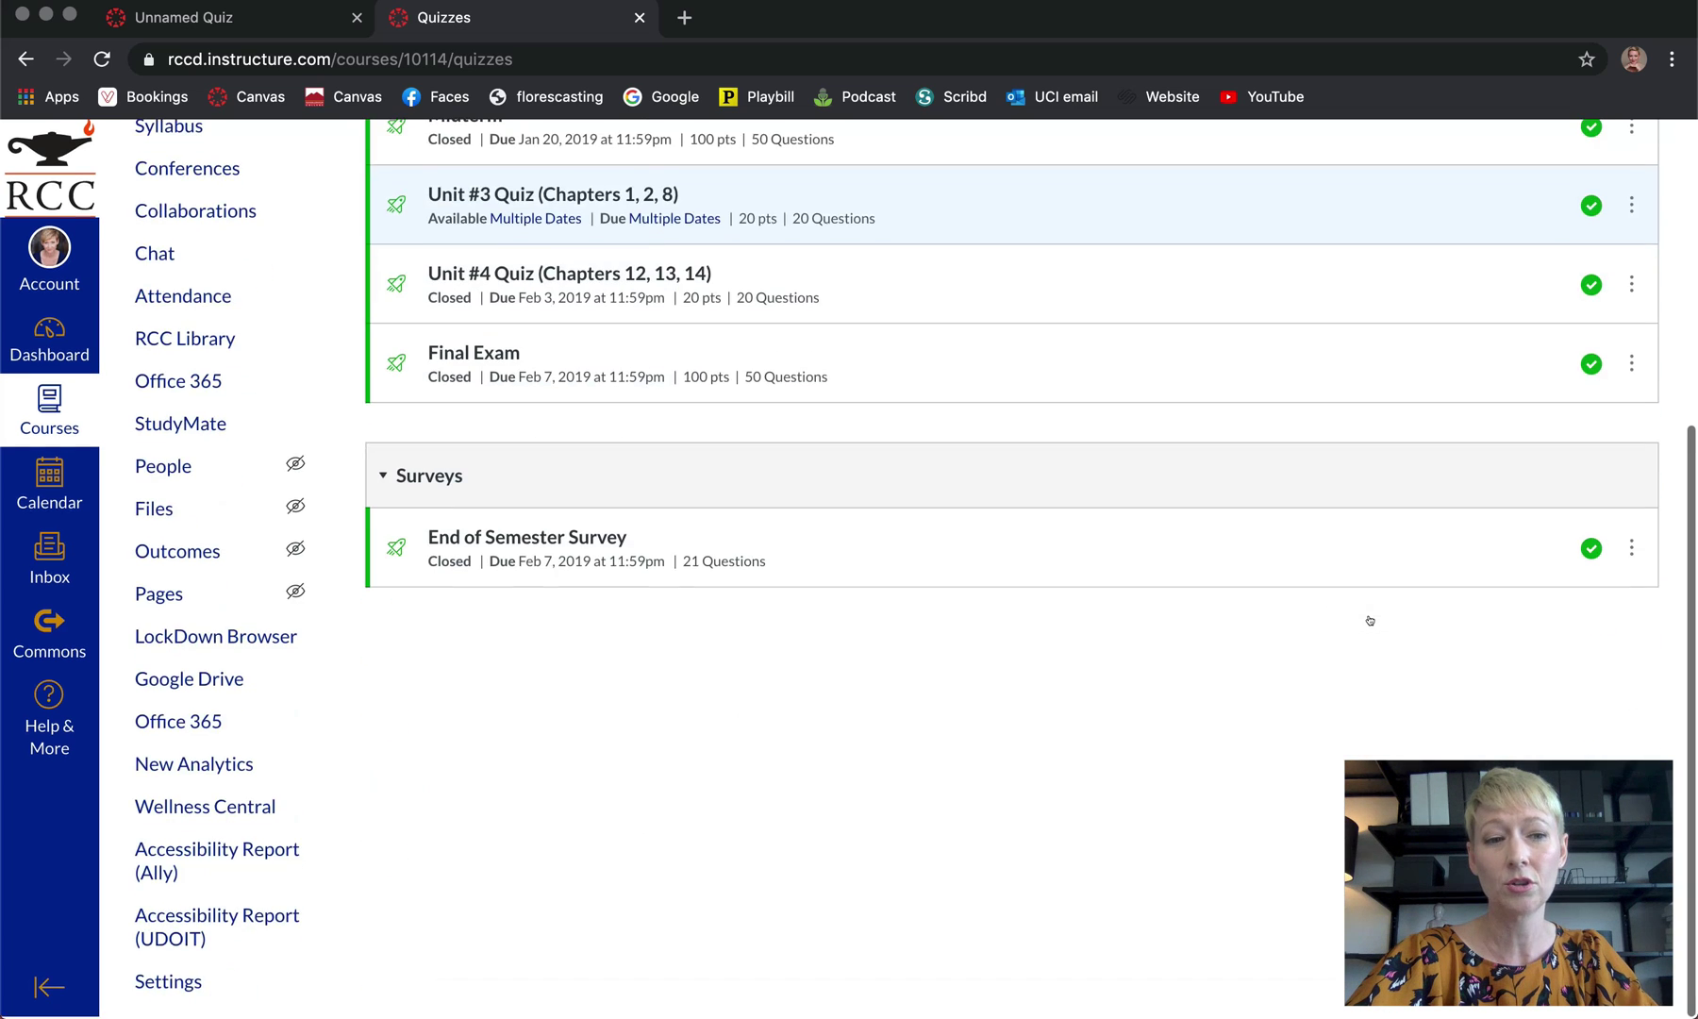
scroll(1080, 504, "up", 6)
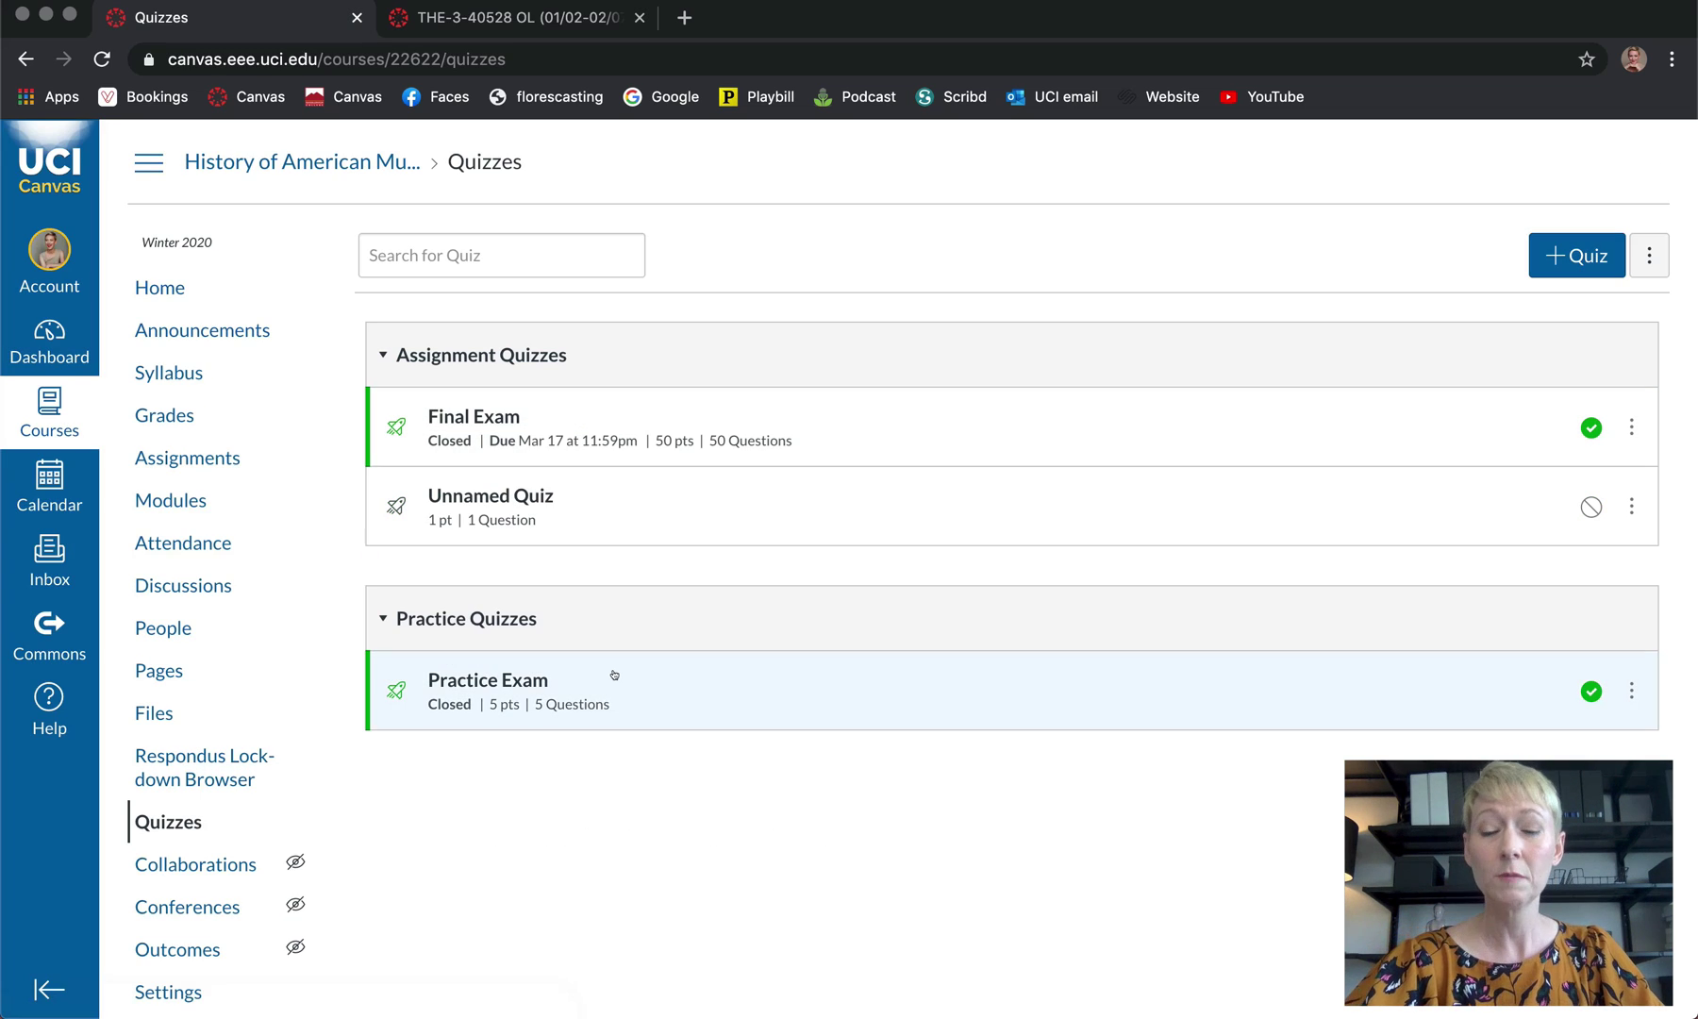
Review the Practice Exam's settings, then go to the RCC course's Quizzes list
left_click(491, 682)
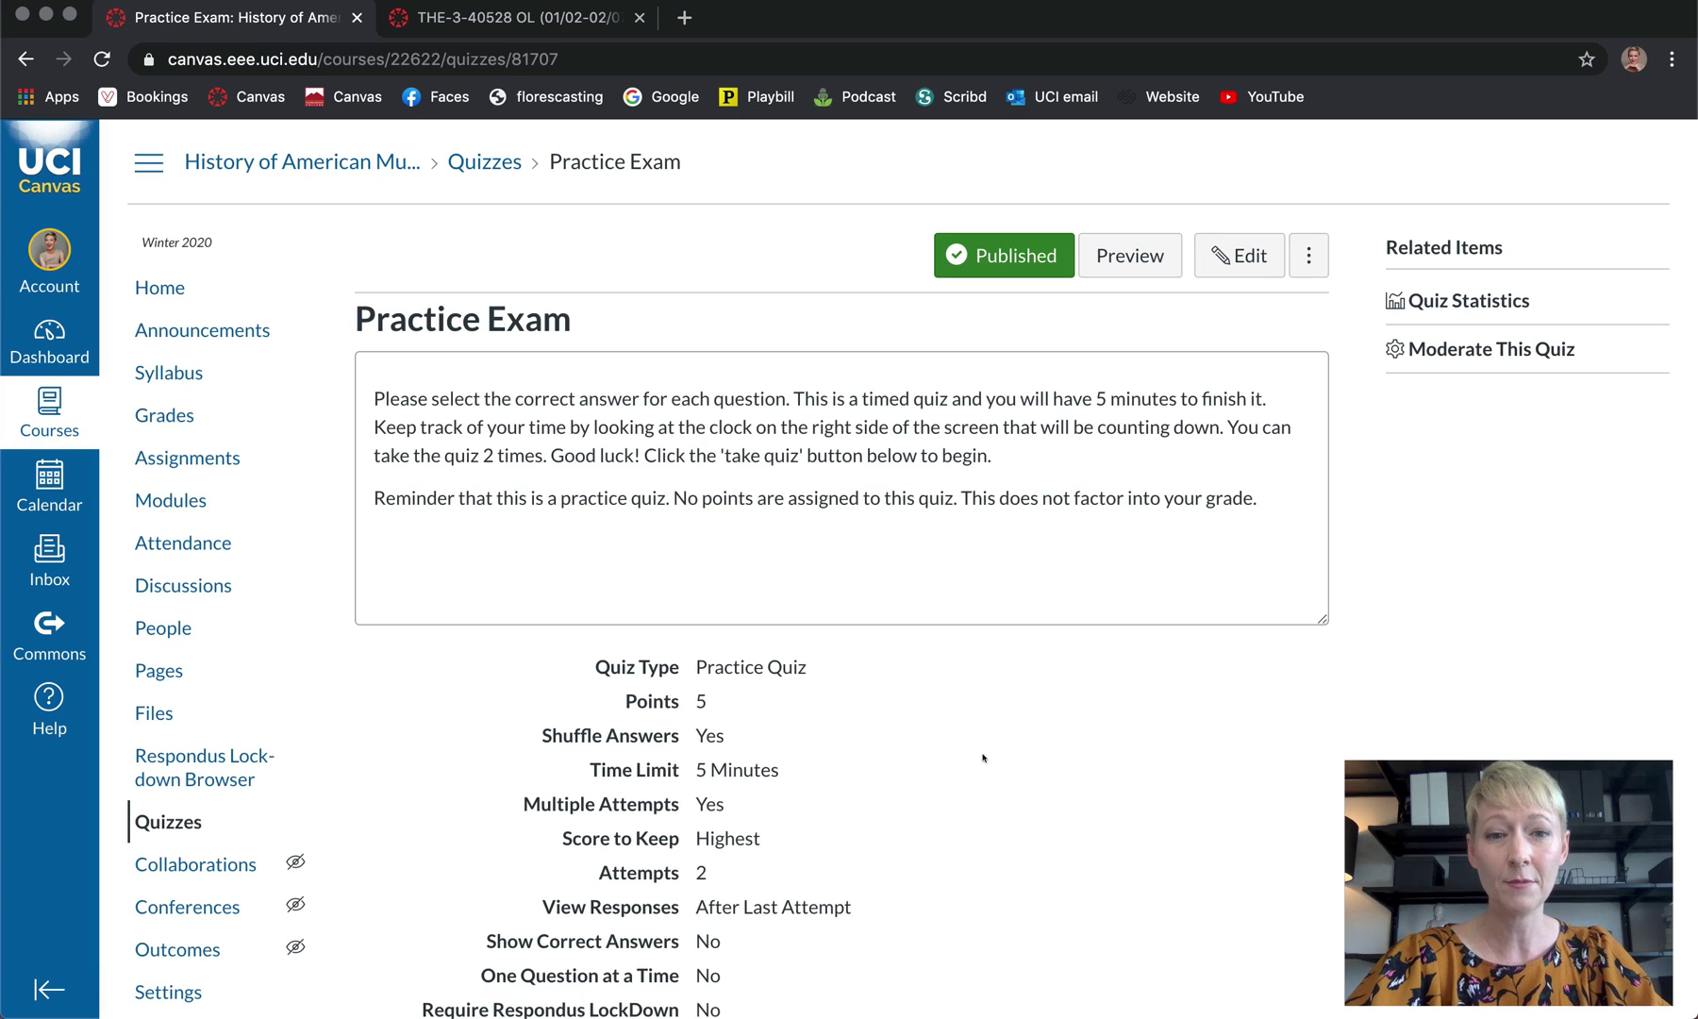
scroll(989, 775, "down", 5)
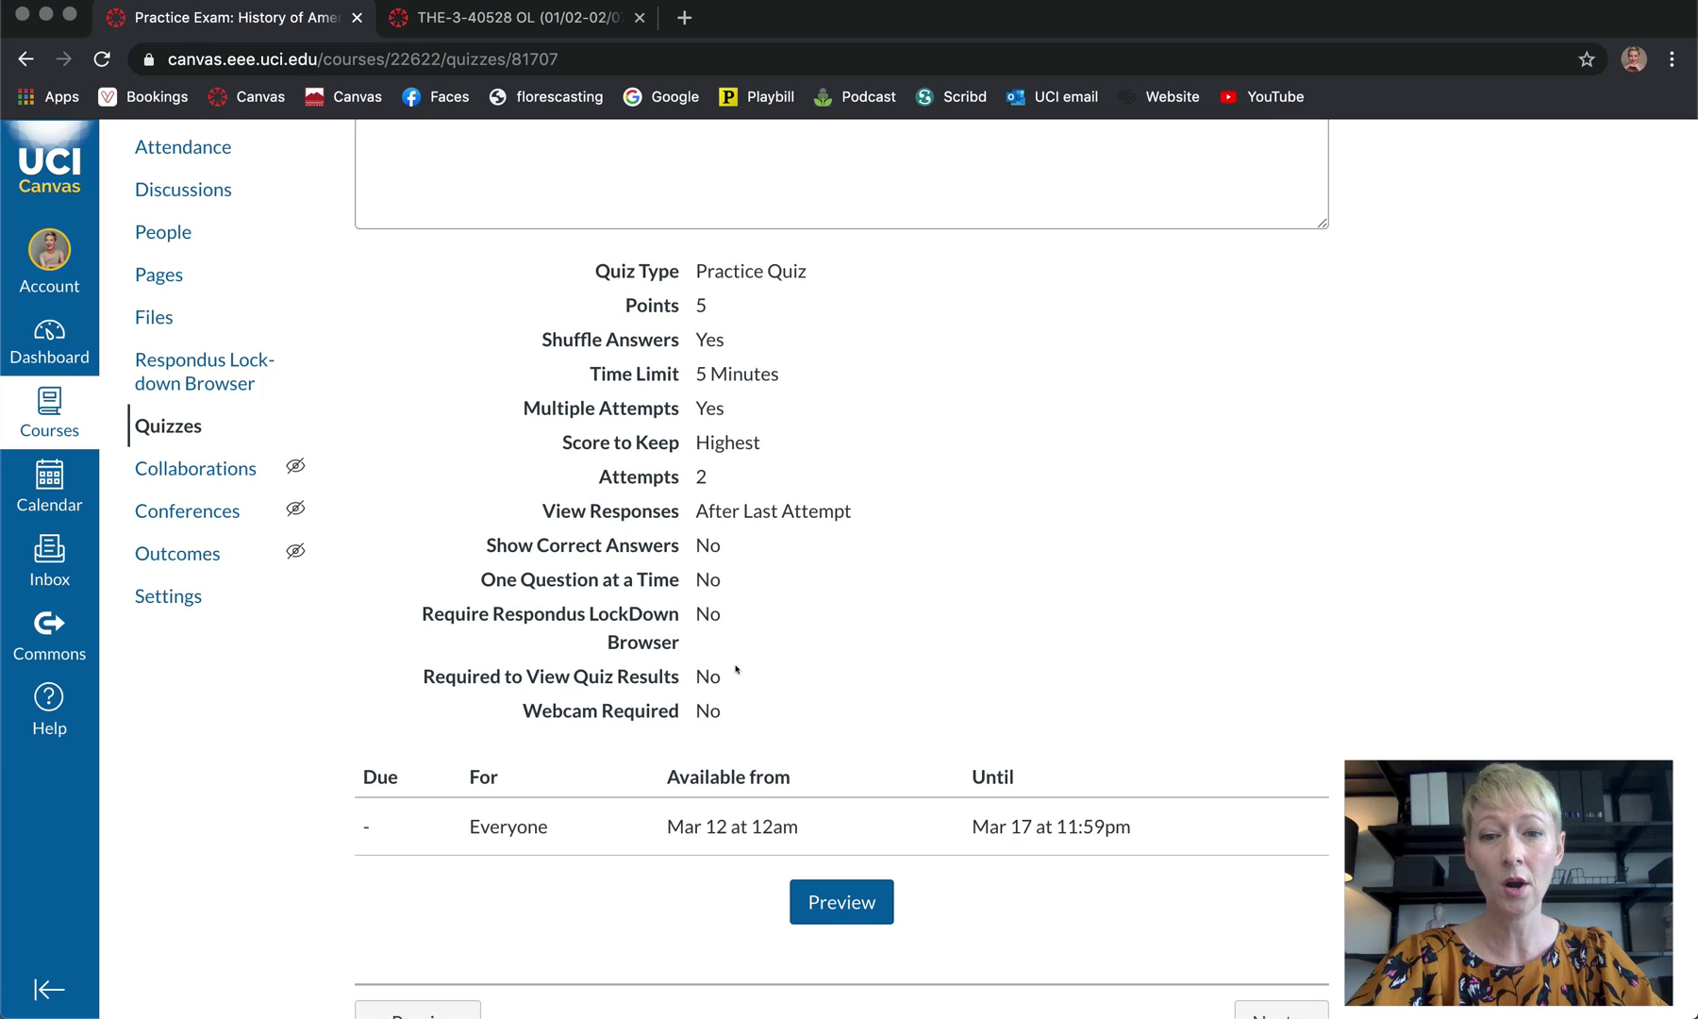
scroll(910, 431, "up", 5)
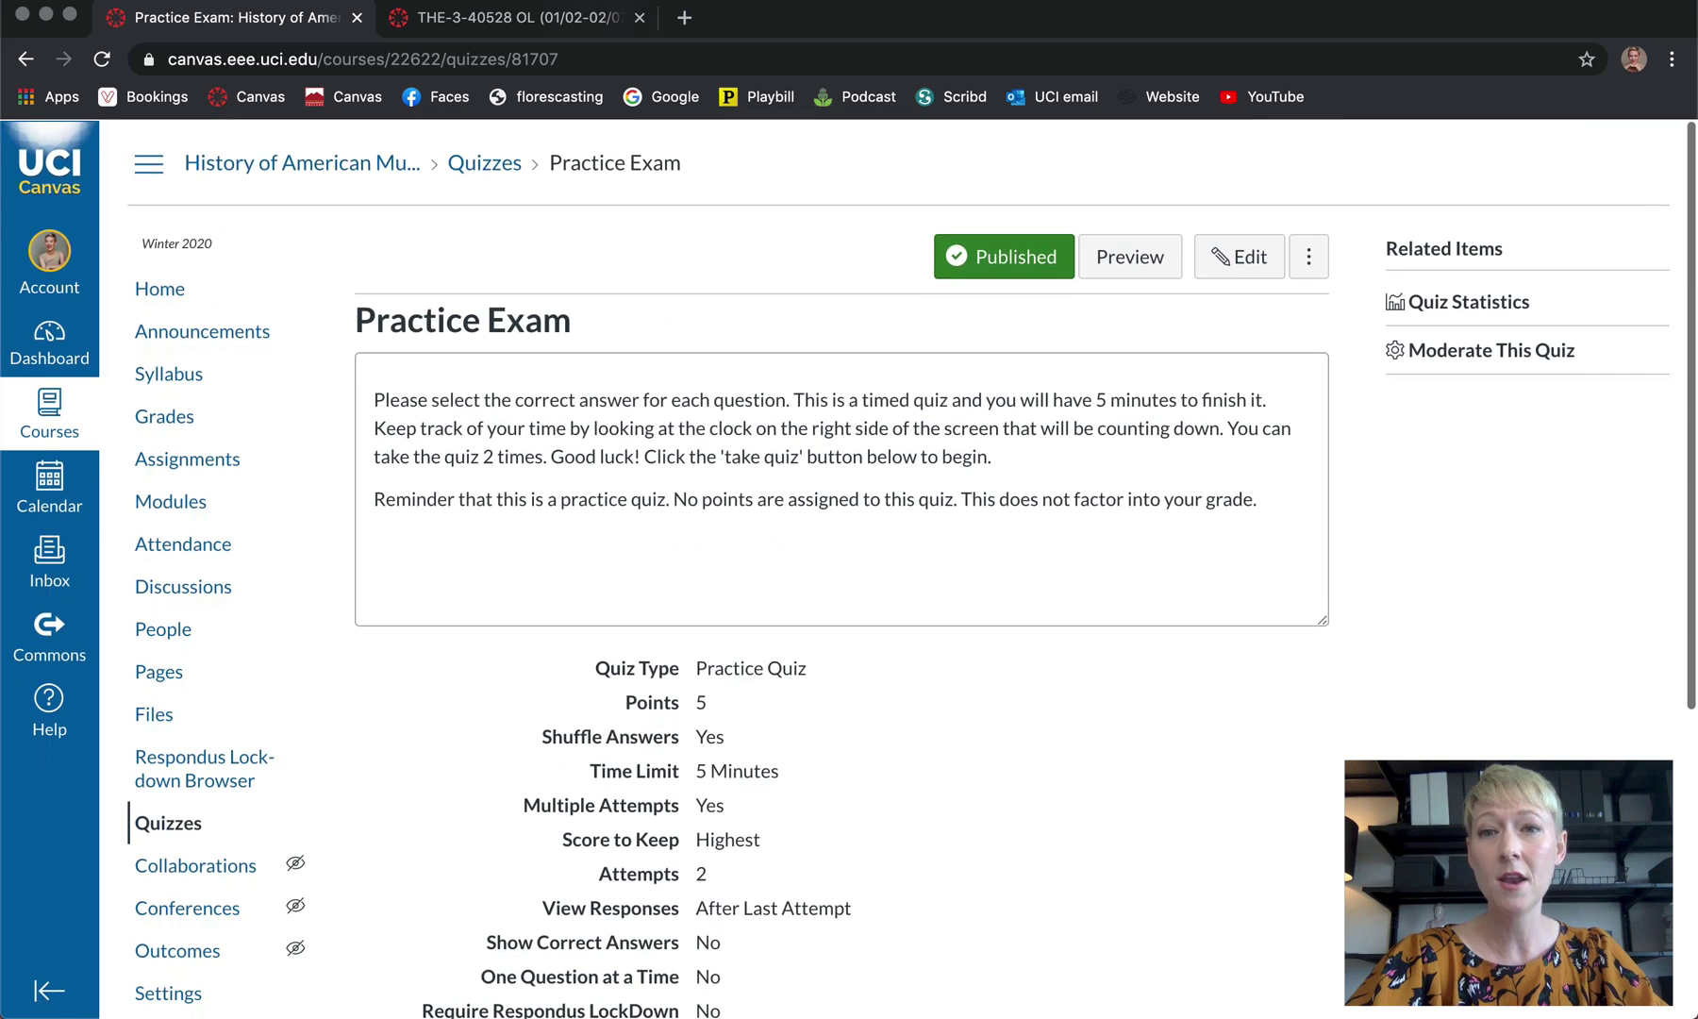
left_click(560, 24)
left_click(169, 542)
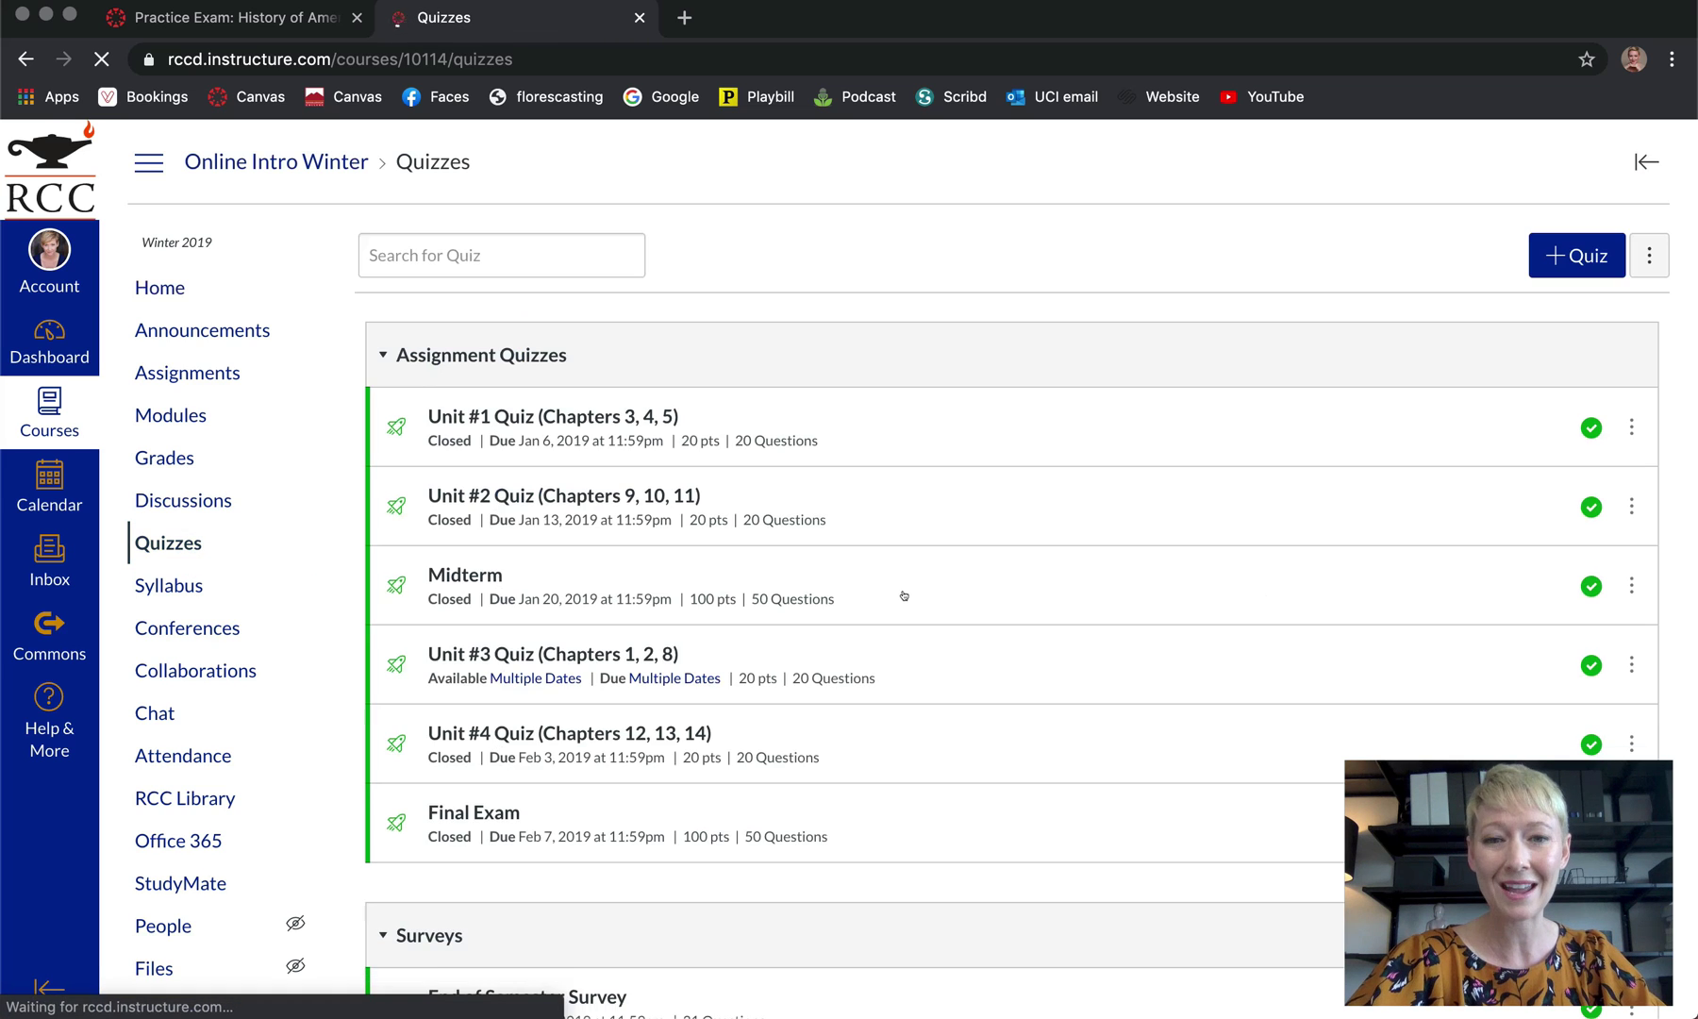
Open the End of Semester Survey and scroll through its ungraded, anonymous settings
scroll(903, 596, "down", 5)
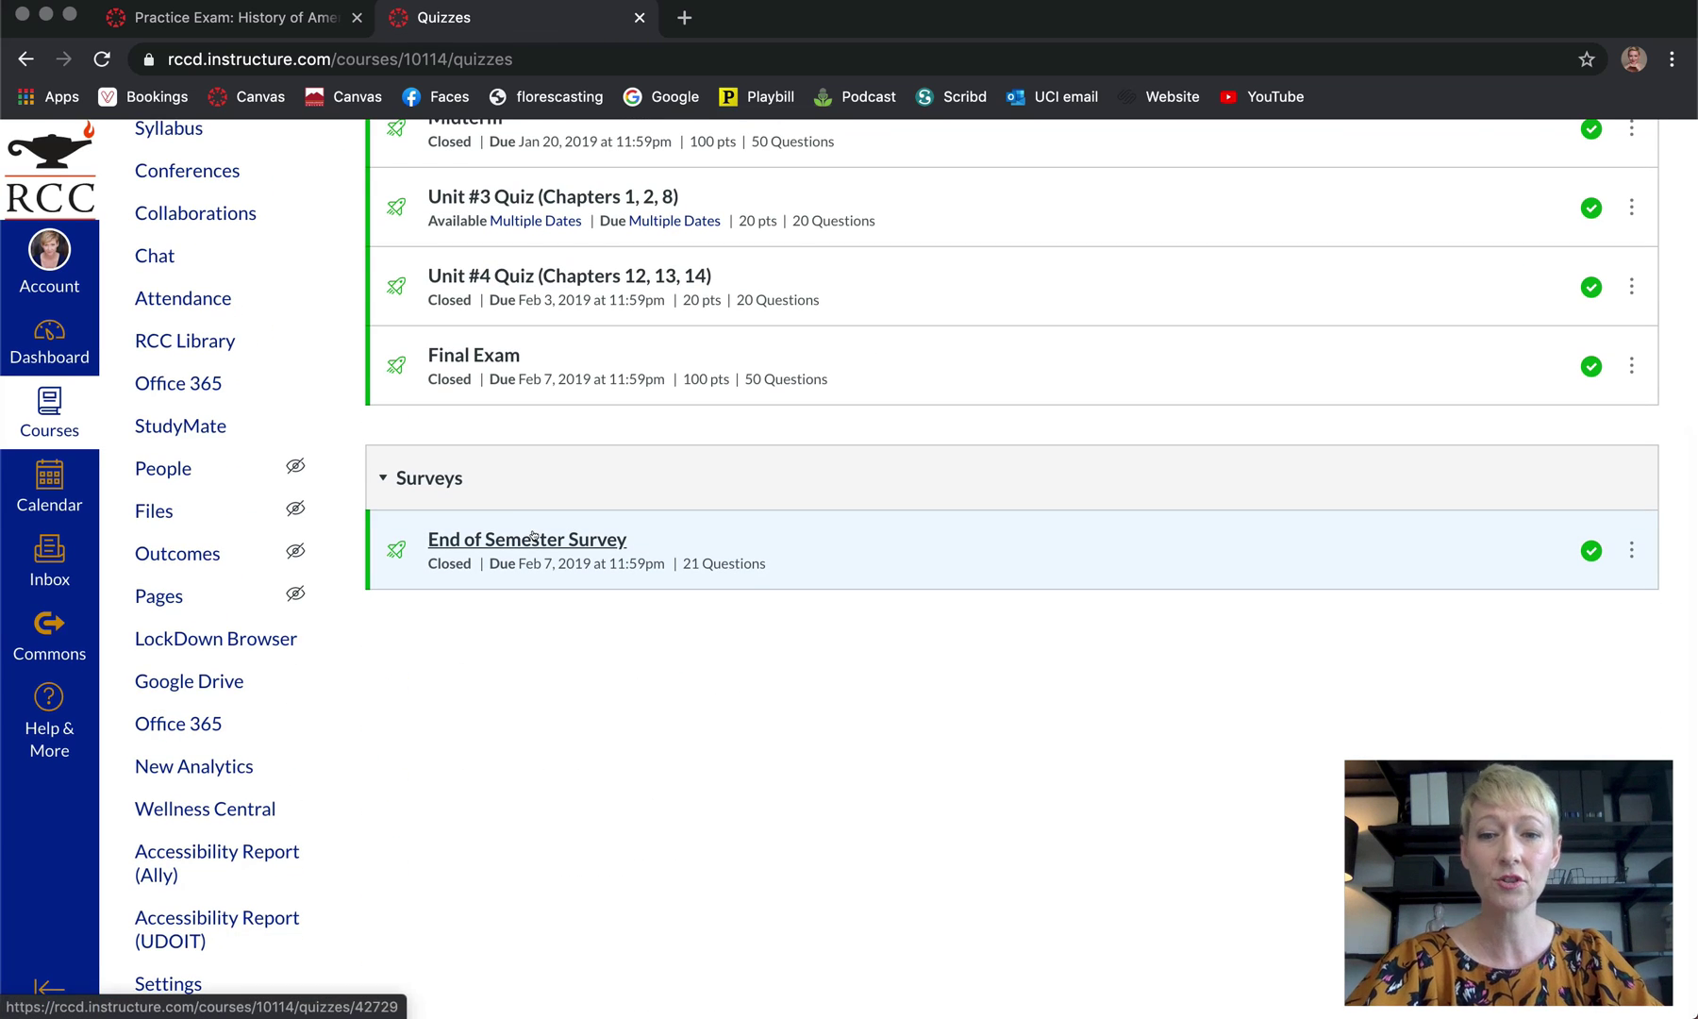
left_click(533, 538)
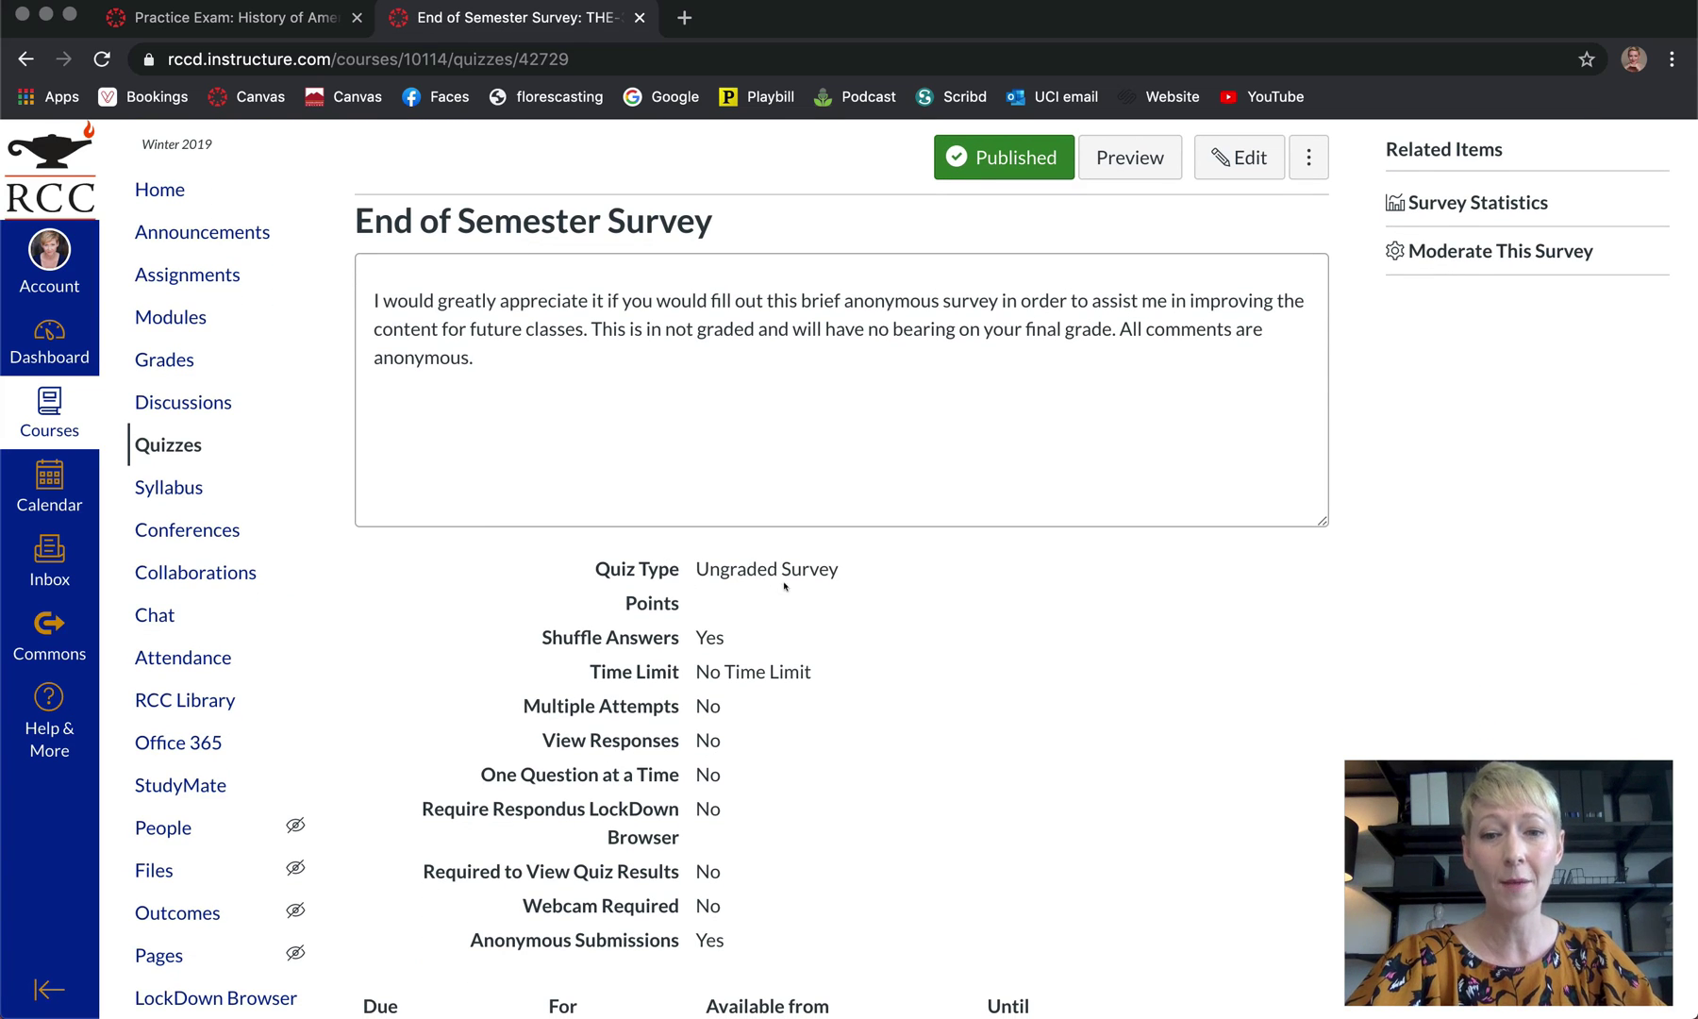
scroll(739, 833, "down", 3)
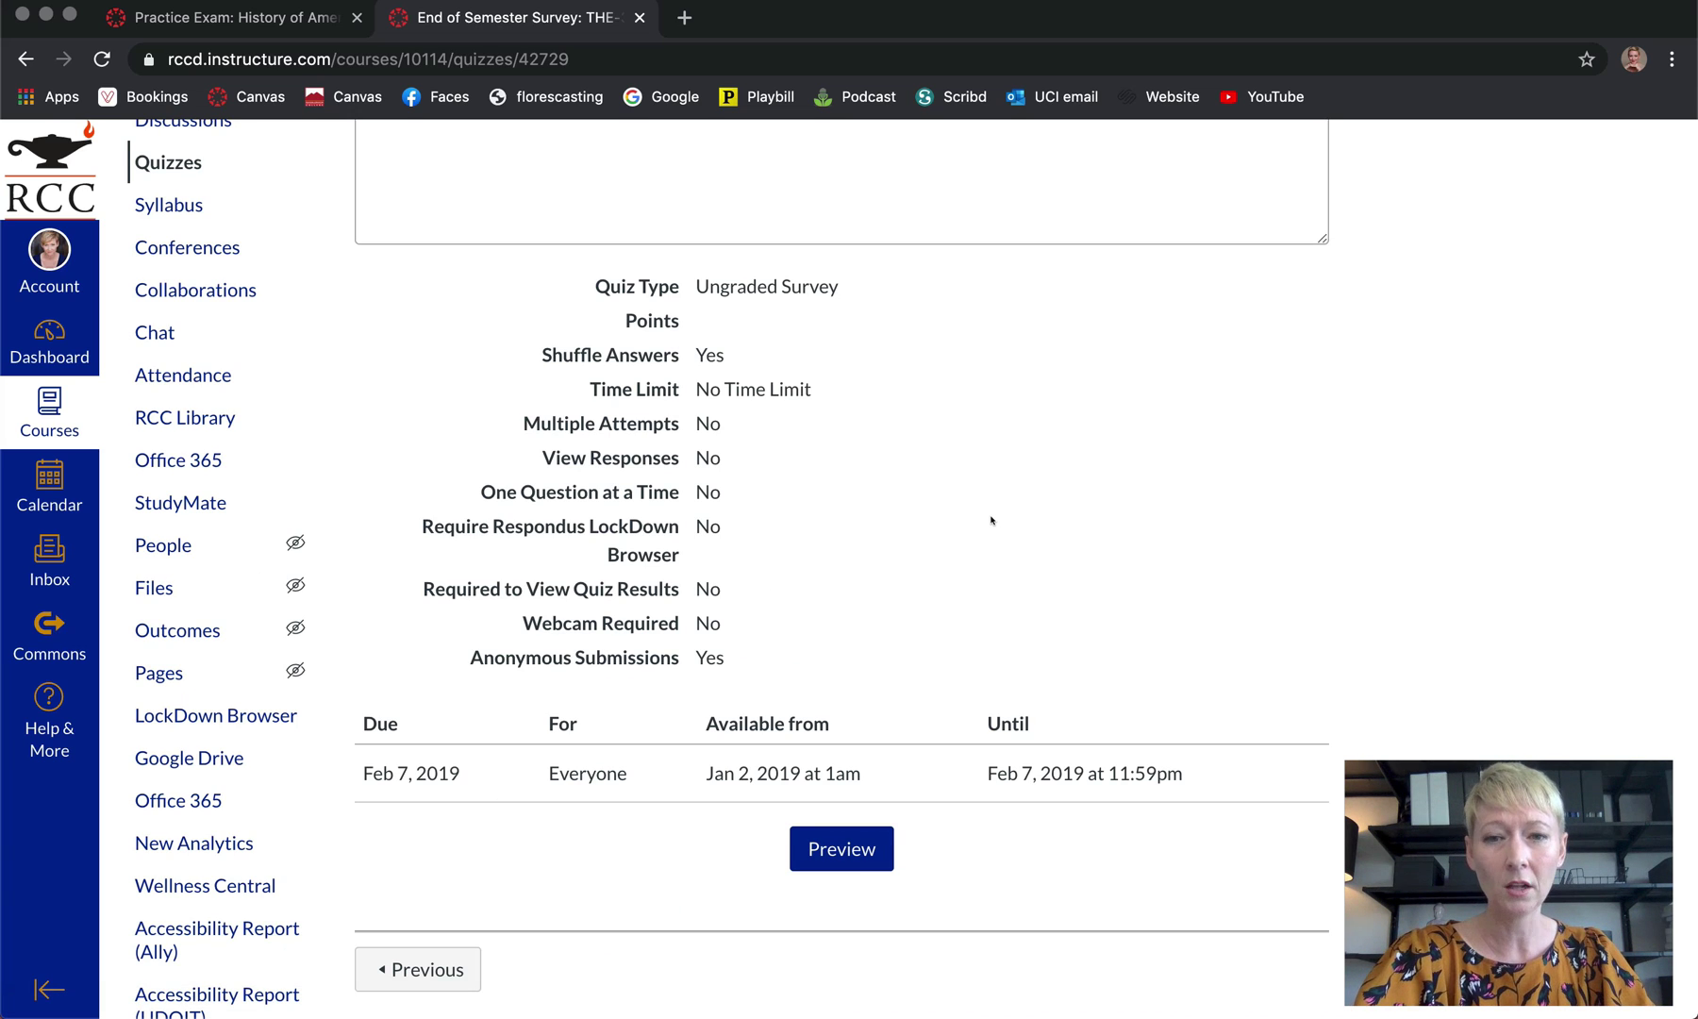
scroll(991, 520, "up", 5)
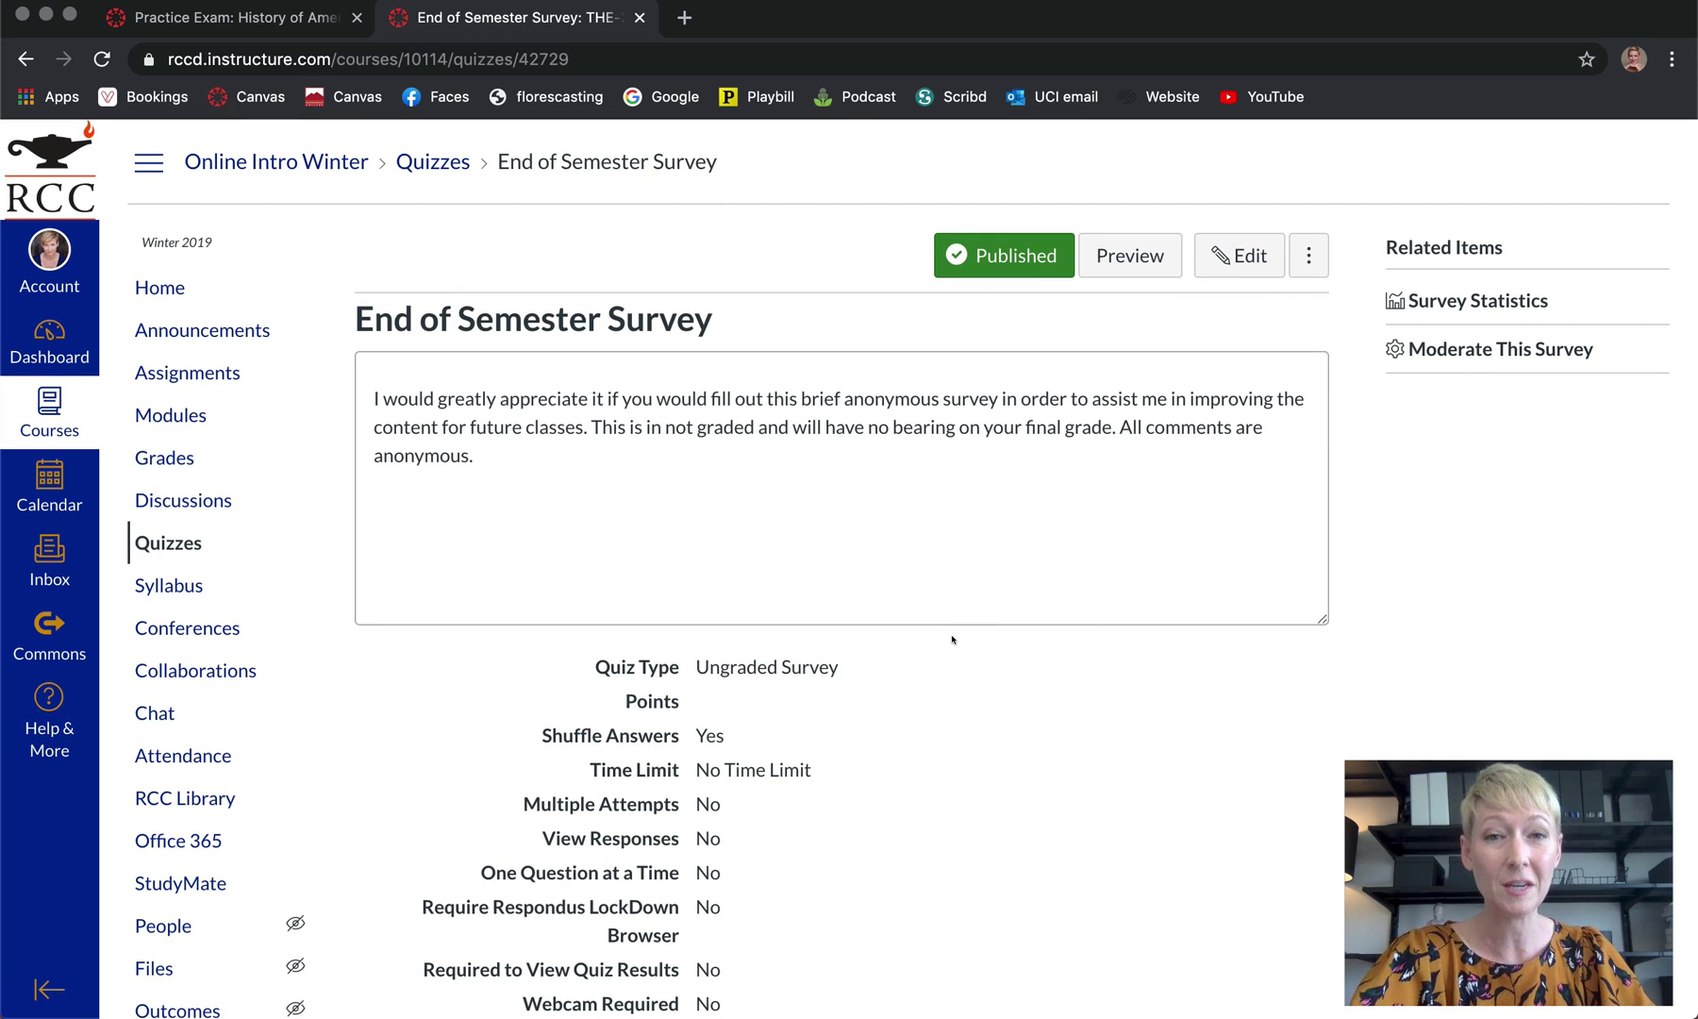
scroll(933, 762, "down", 2)
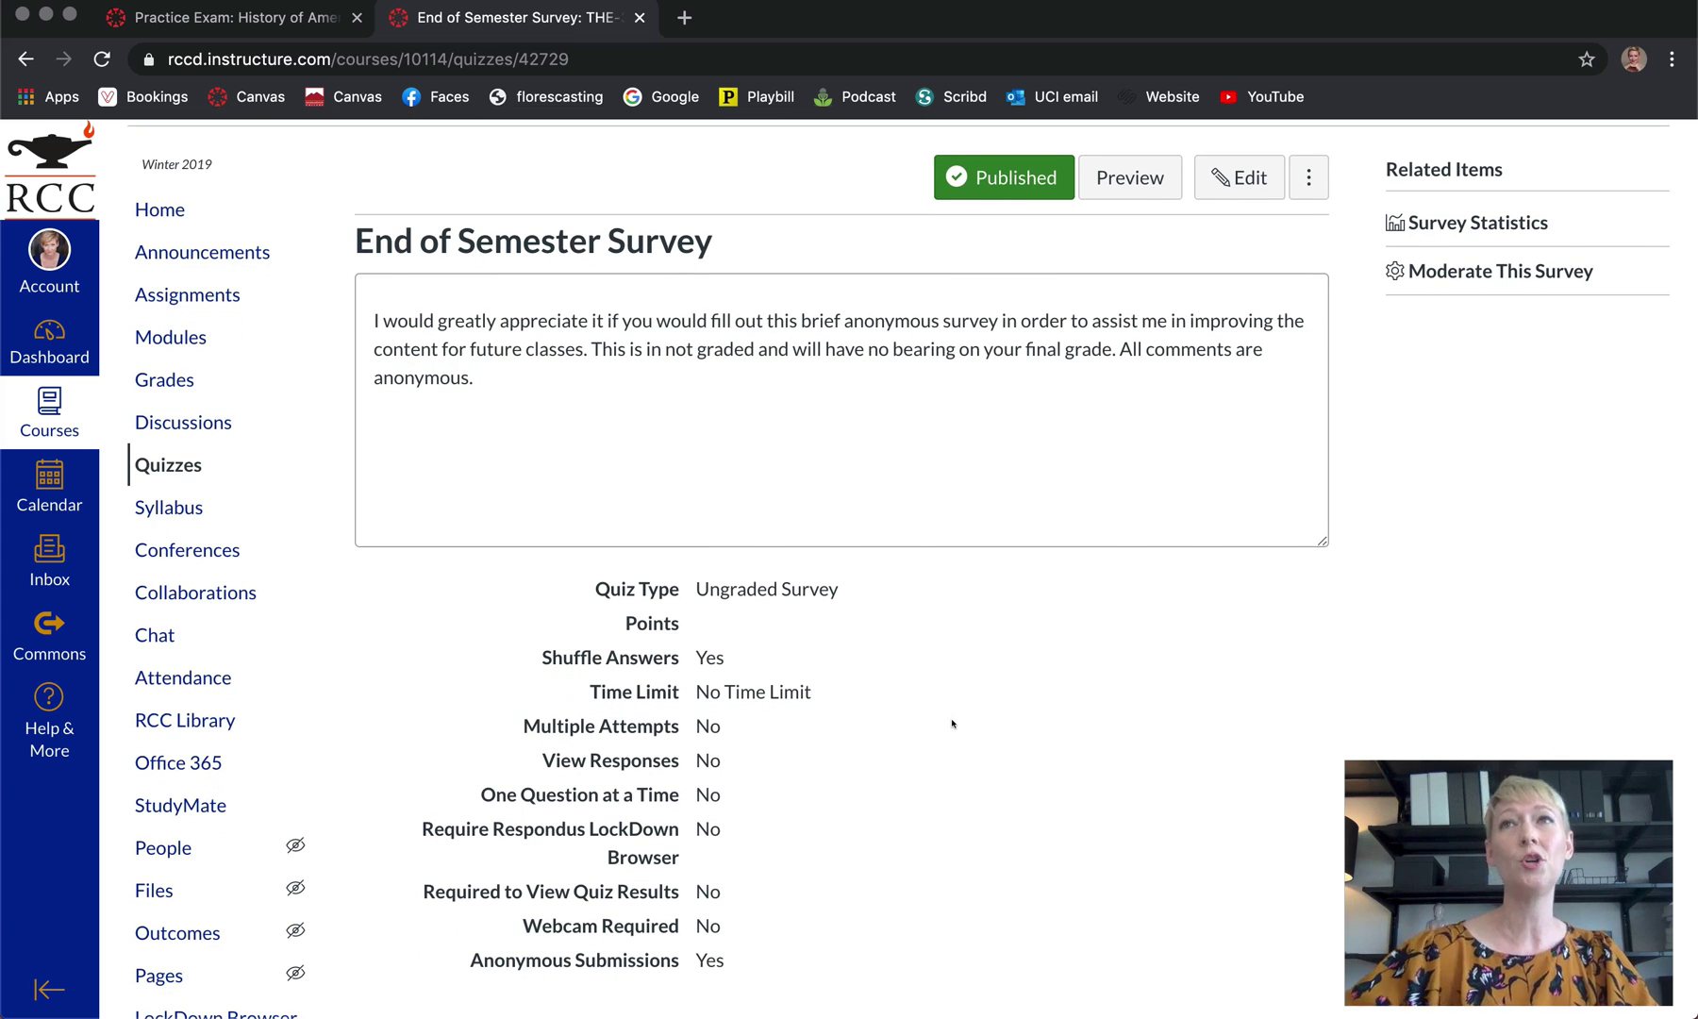
scroll(952, 724, "down", 5)
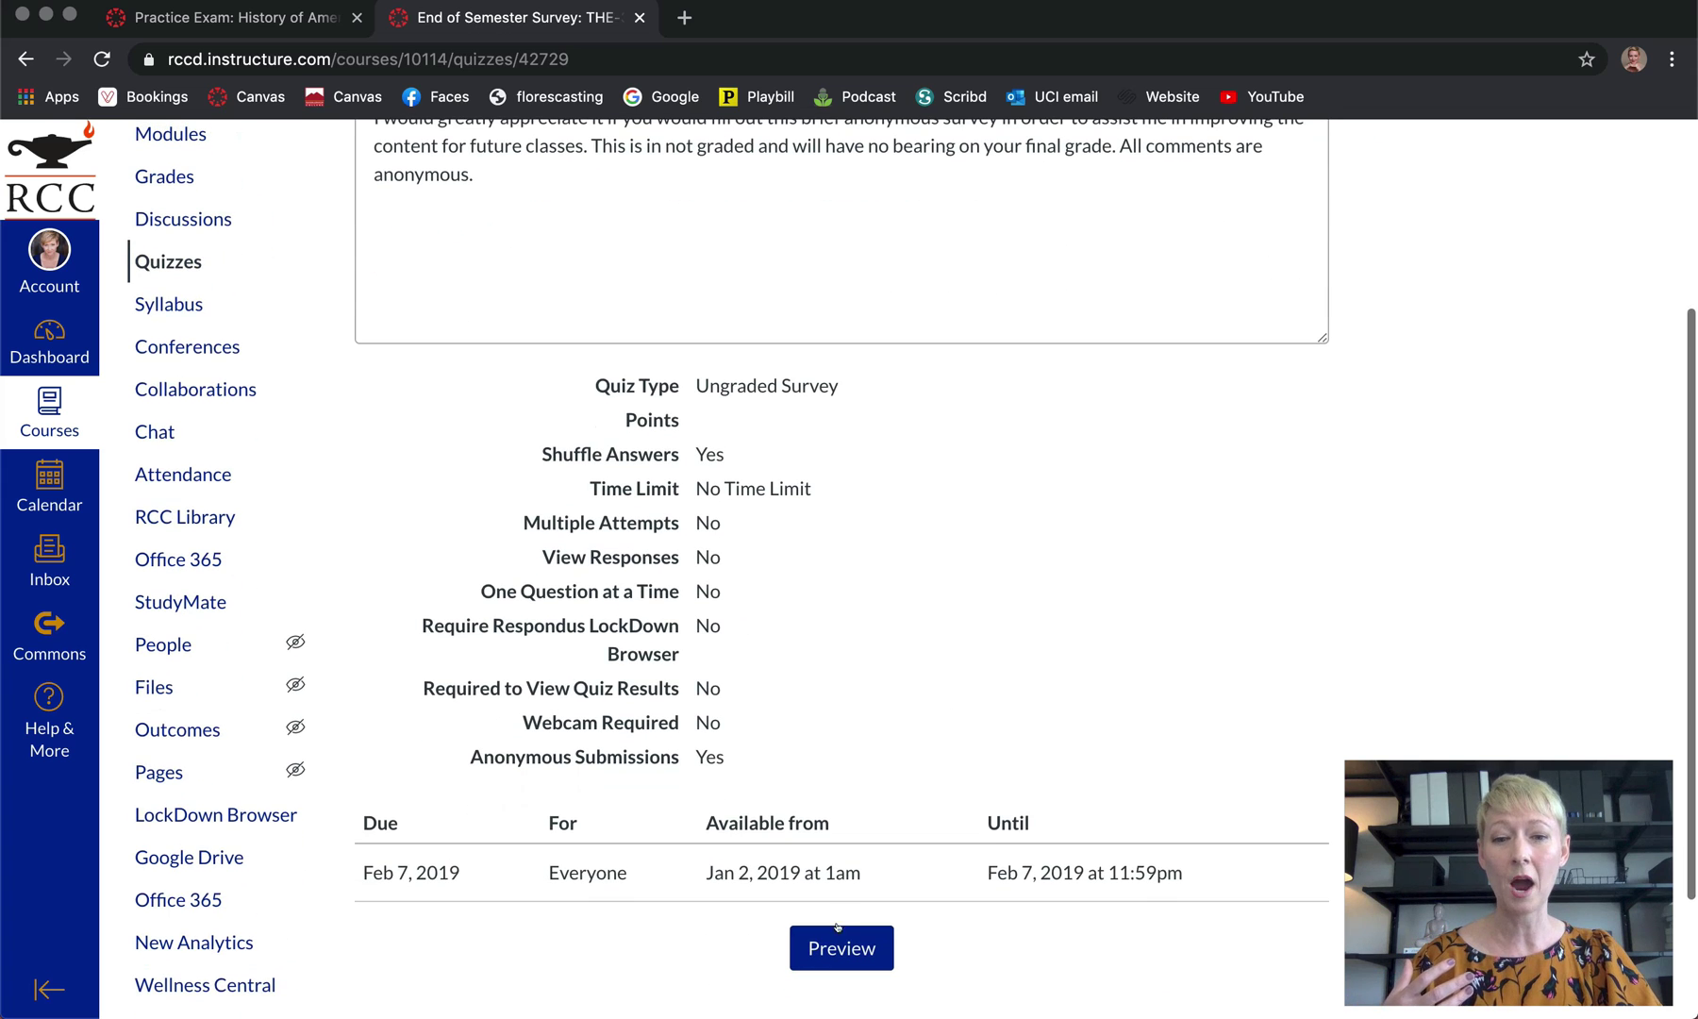
Preview the End of Semester Survey as a student and scroll through its agree/disagree questions
left_click(836, 930)
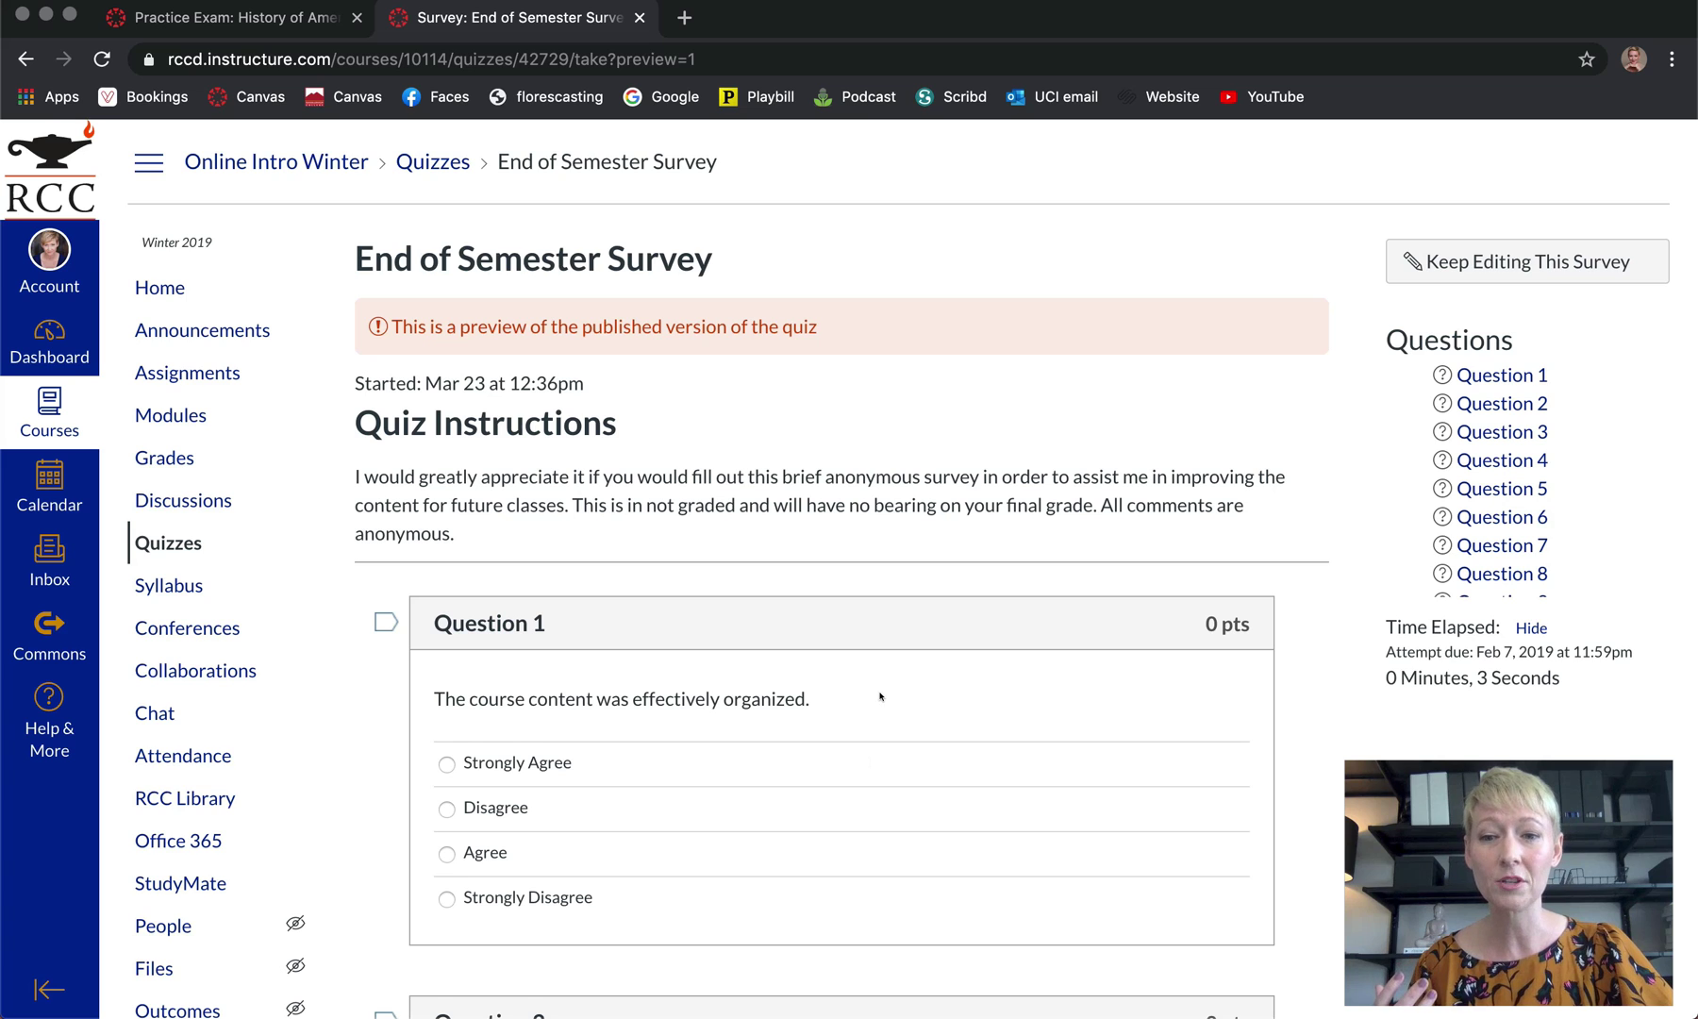
scroll(880, 696, "down", 3)
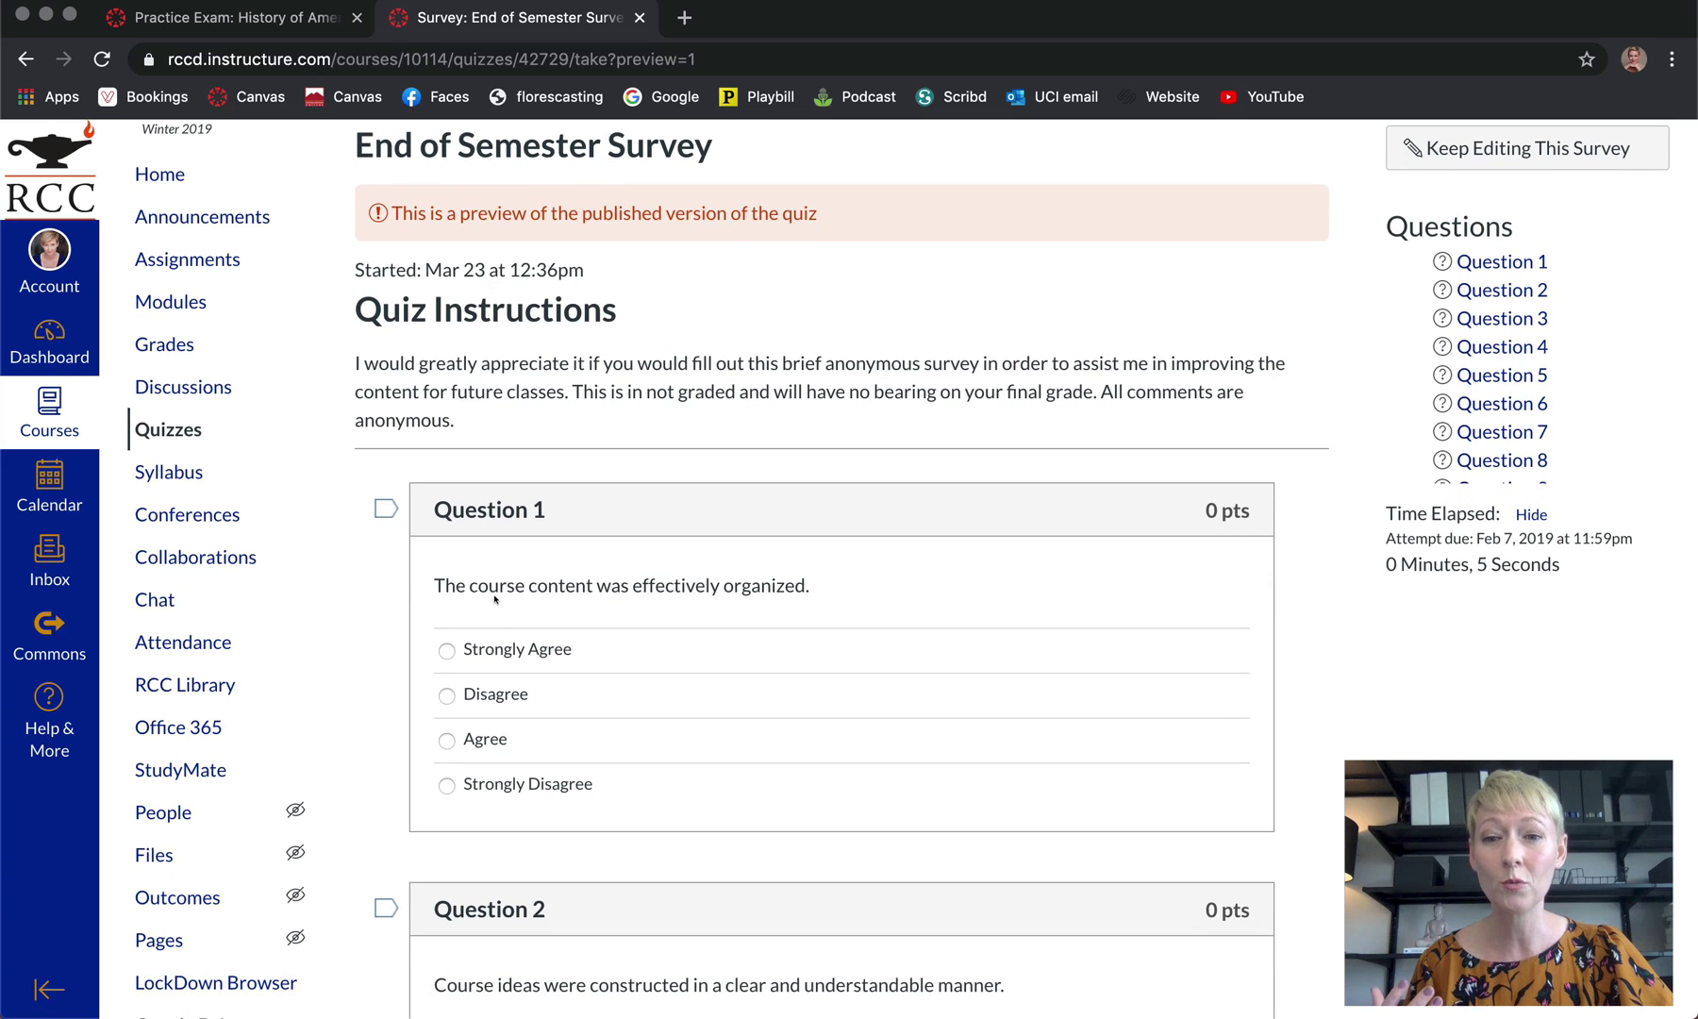
scroll(819, 732, "down", 5)
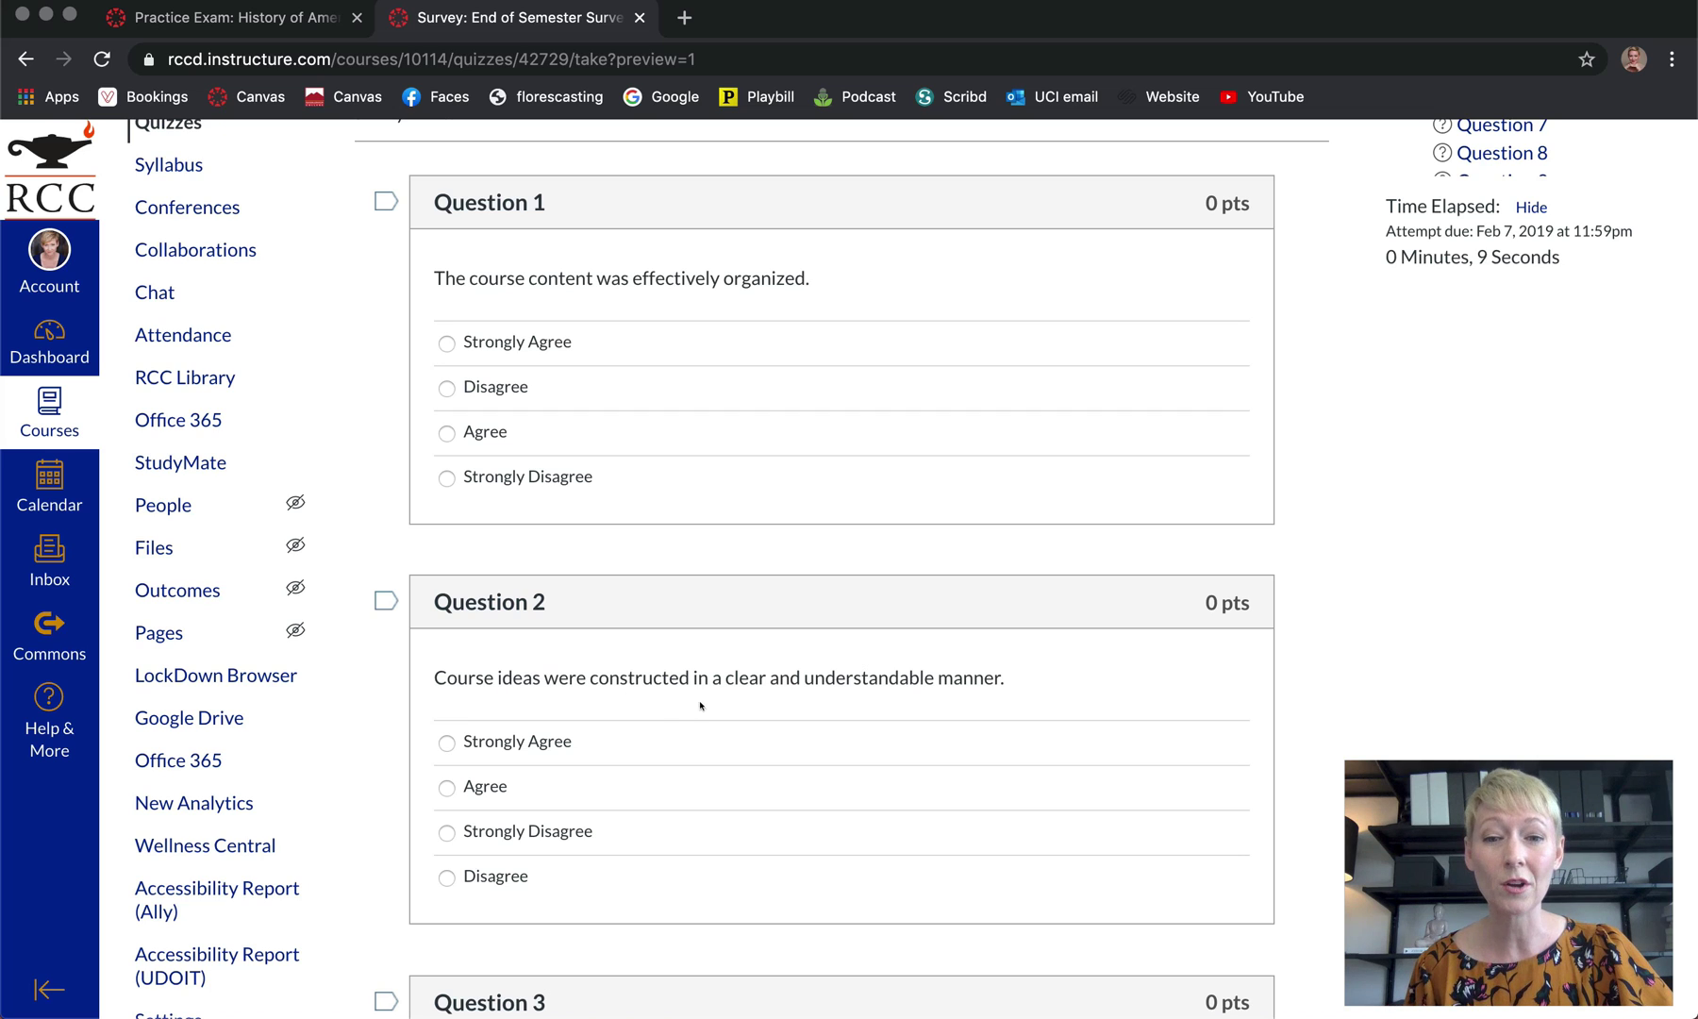
scroll(842, 788, "down", 2)
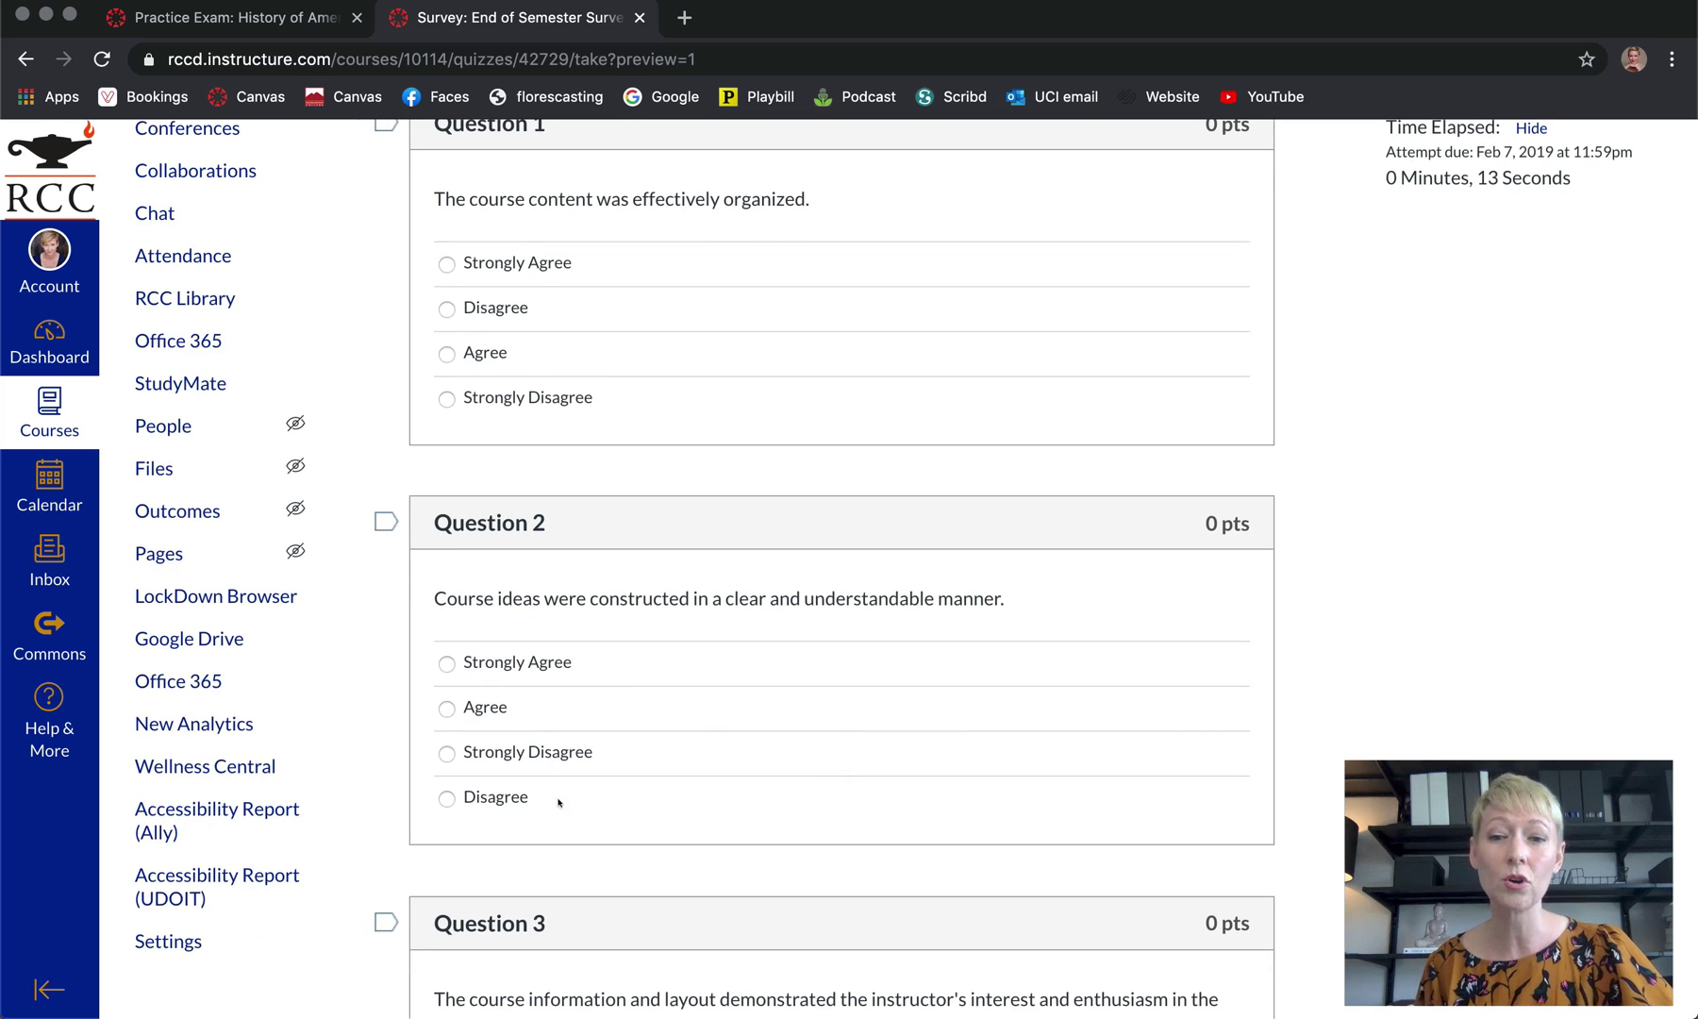
scroll(665, 695, "down", 7)
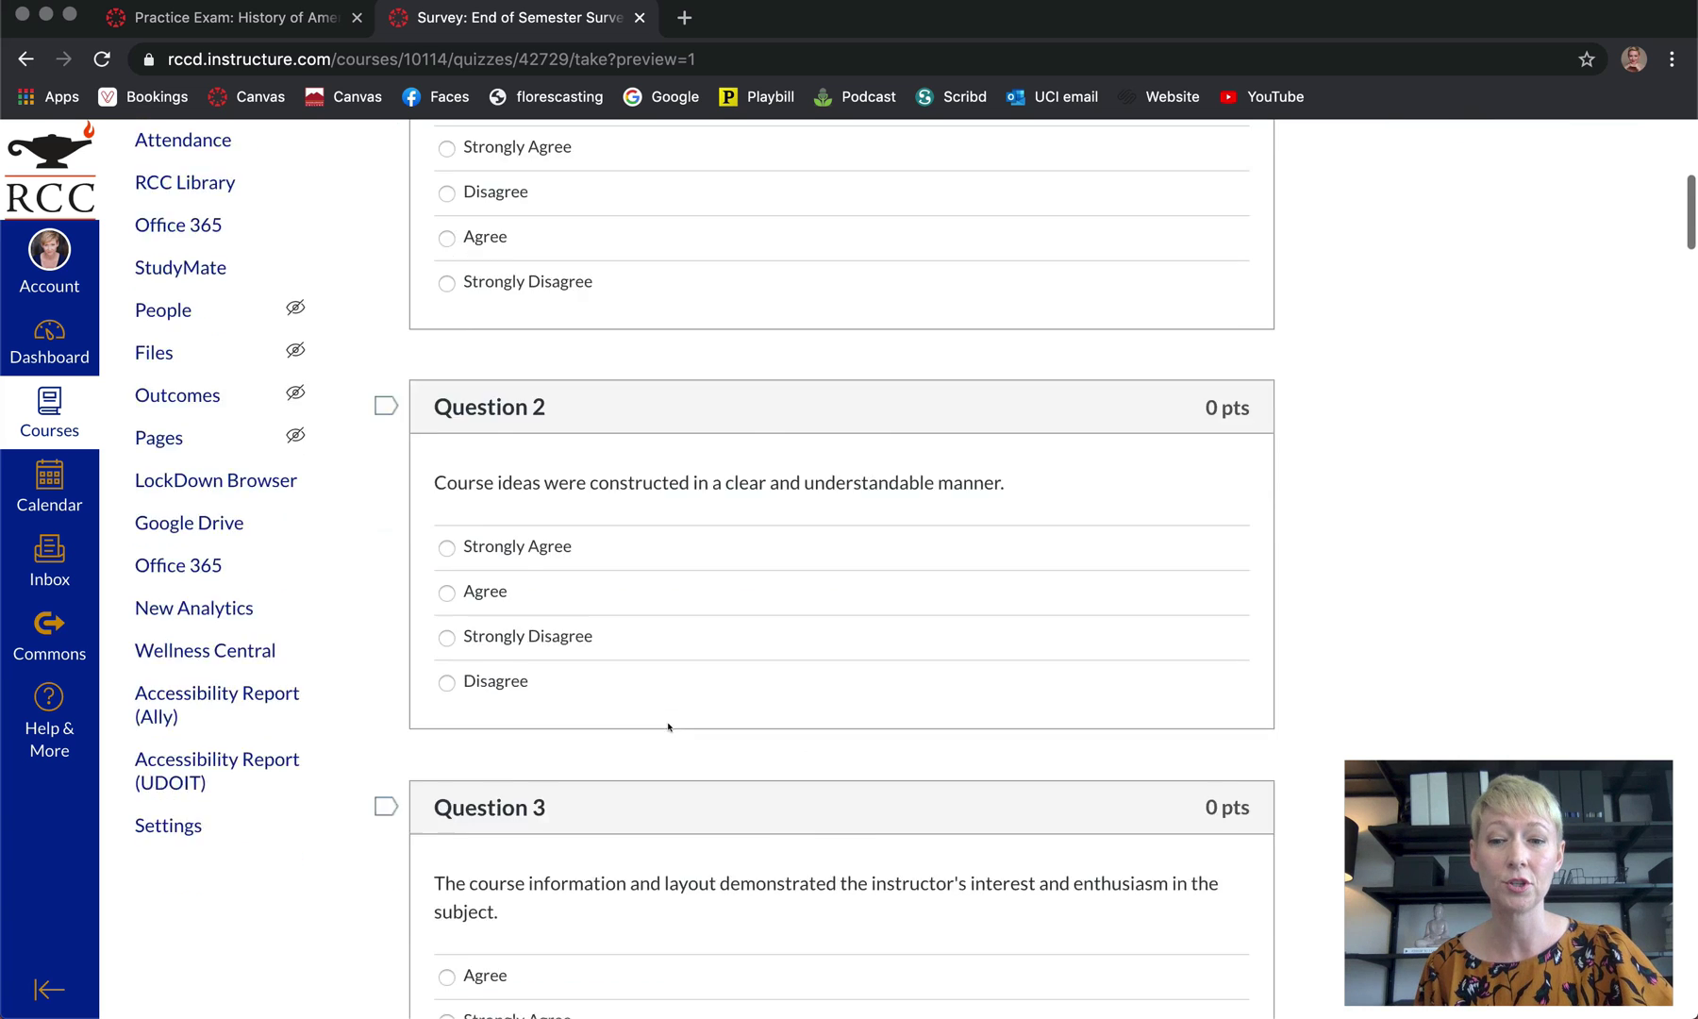
scroll(668, 726, "down", 7)
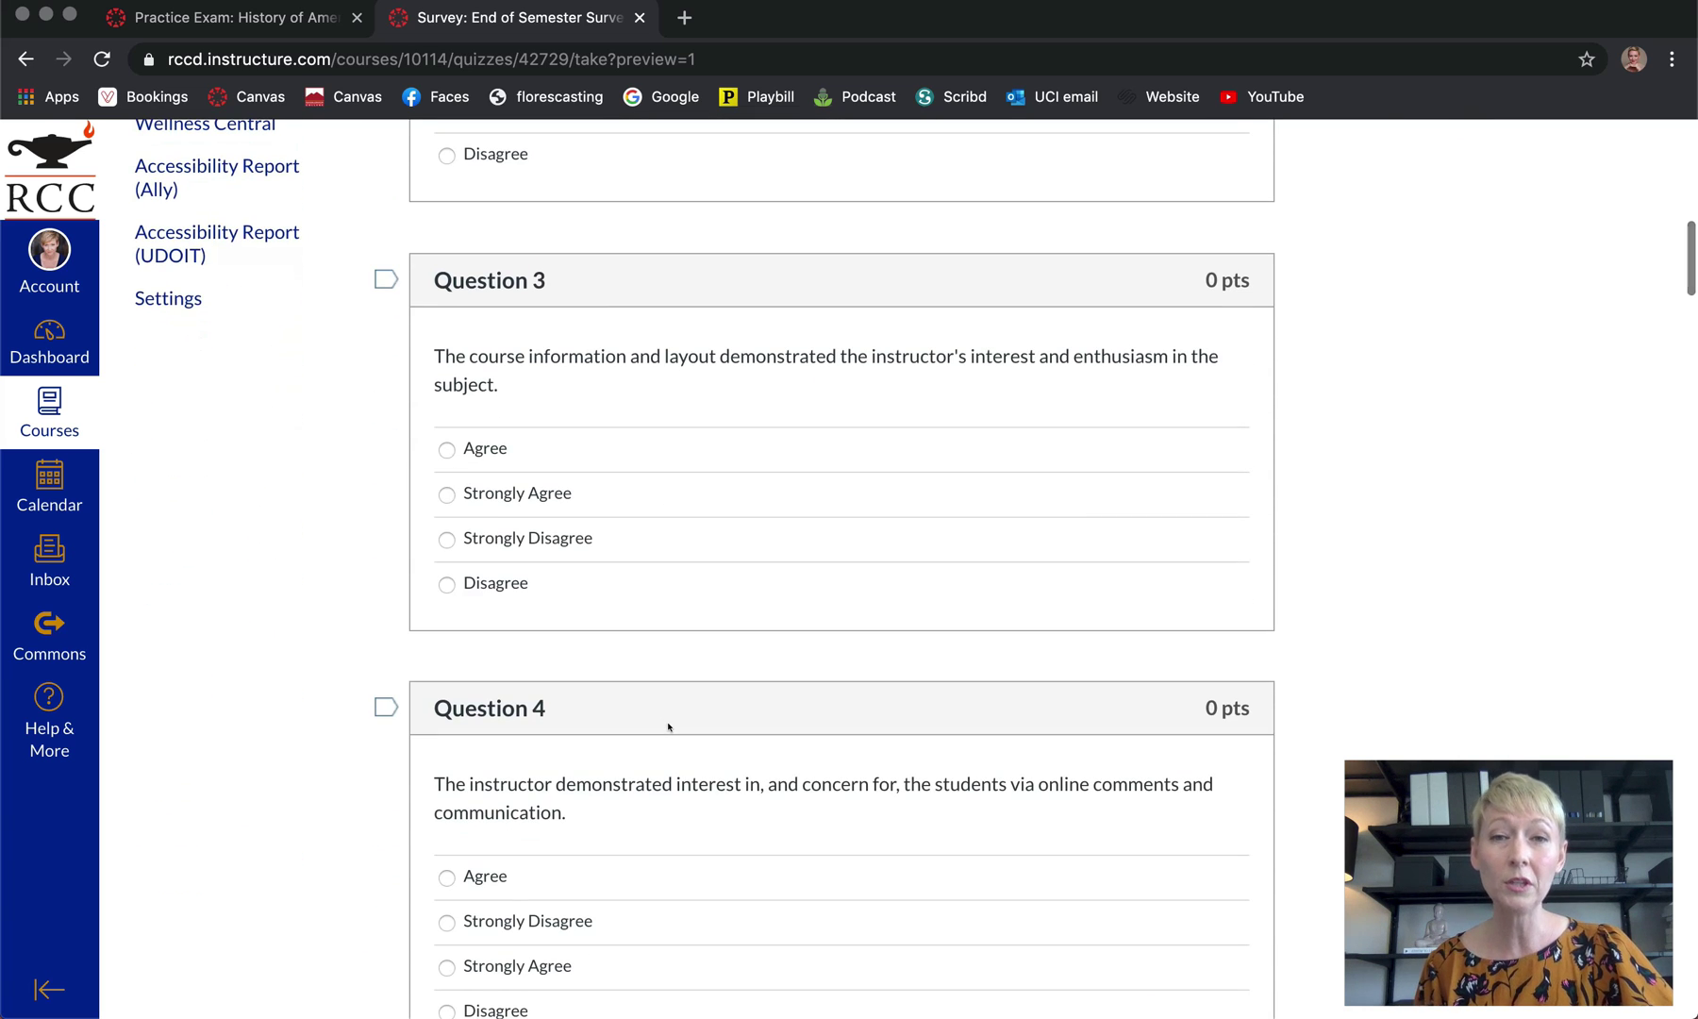
scroll(668, 726, "up", 20)
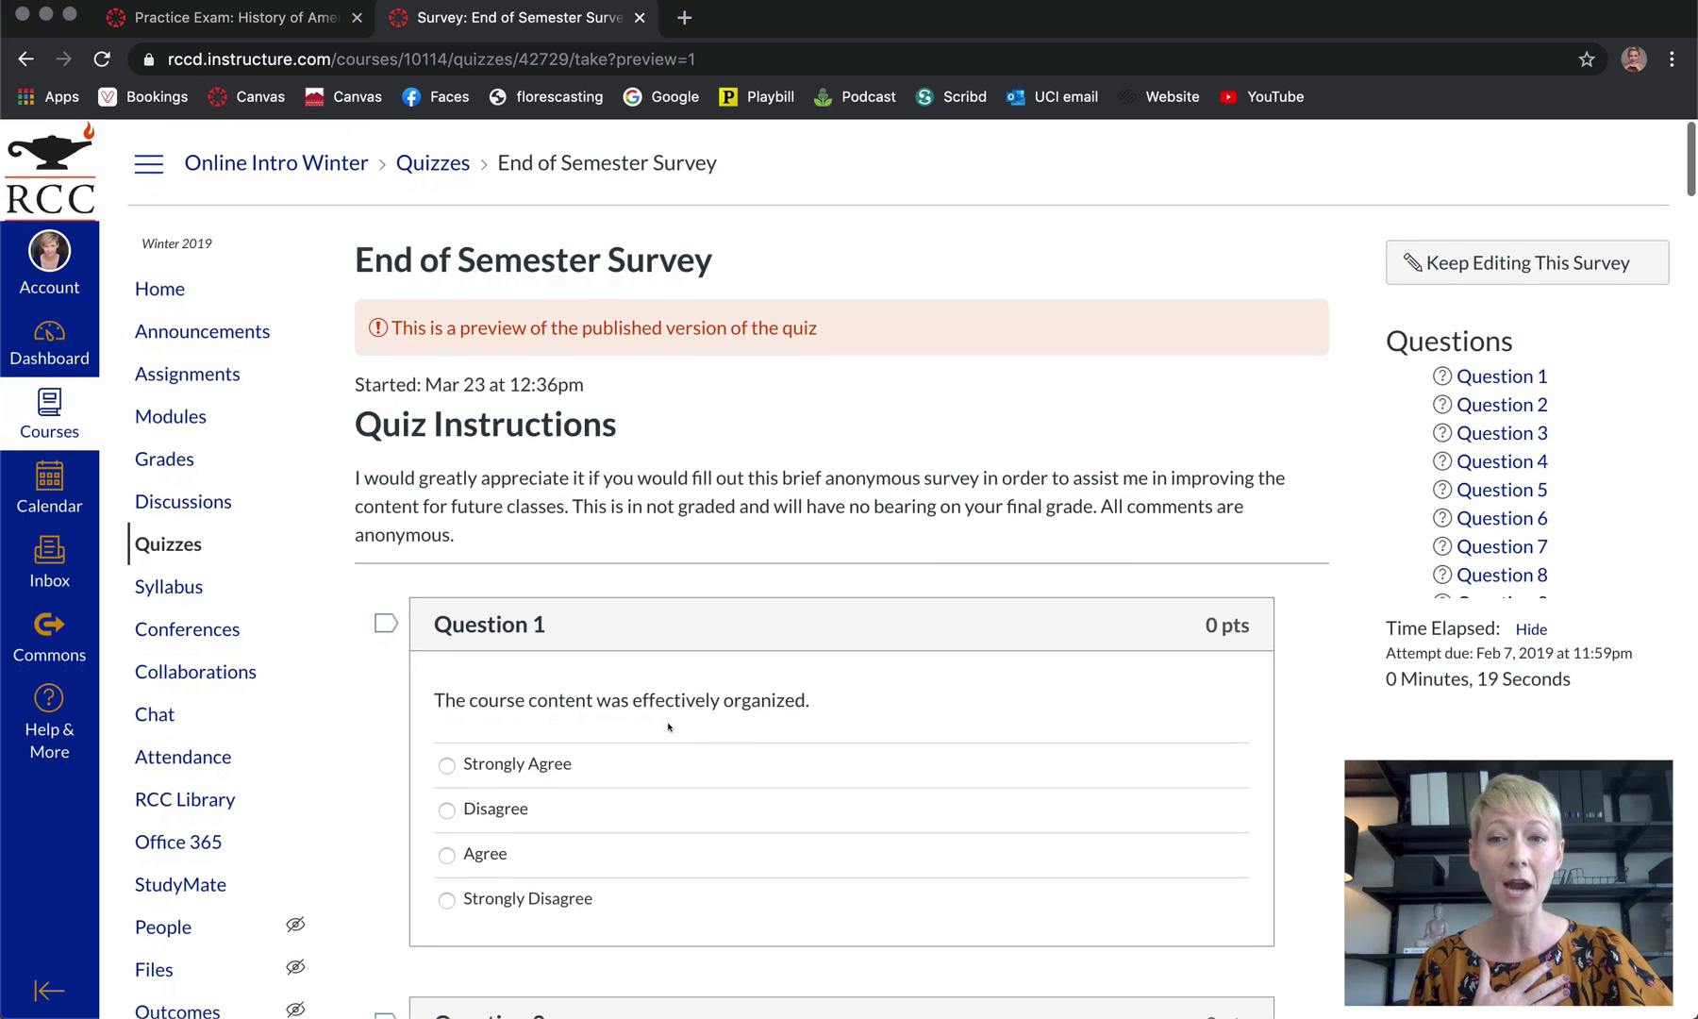